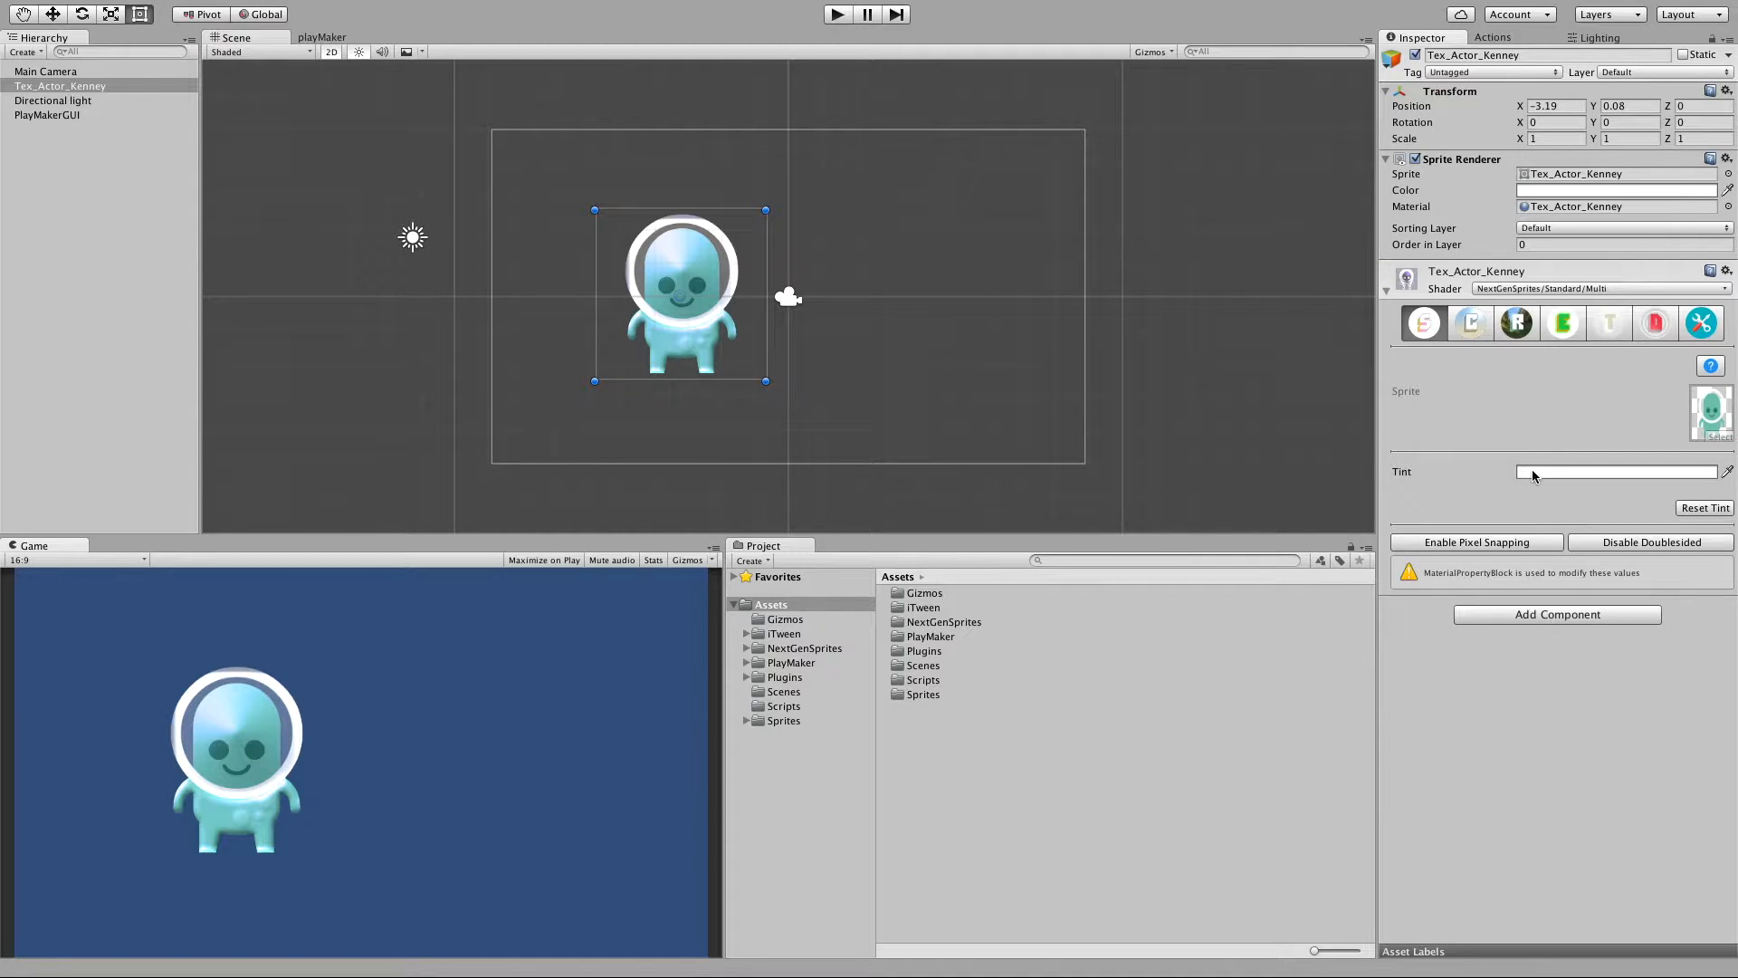
# Show the Curvature settings in Tex_Actor_Kenney's NextGenSprites shader toolbar.
pyautogui.click(1480, 339)
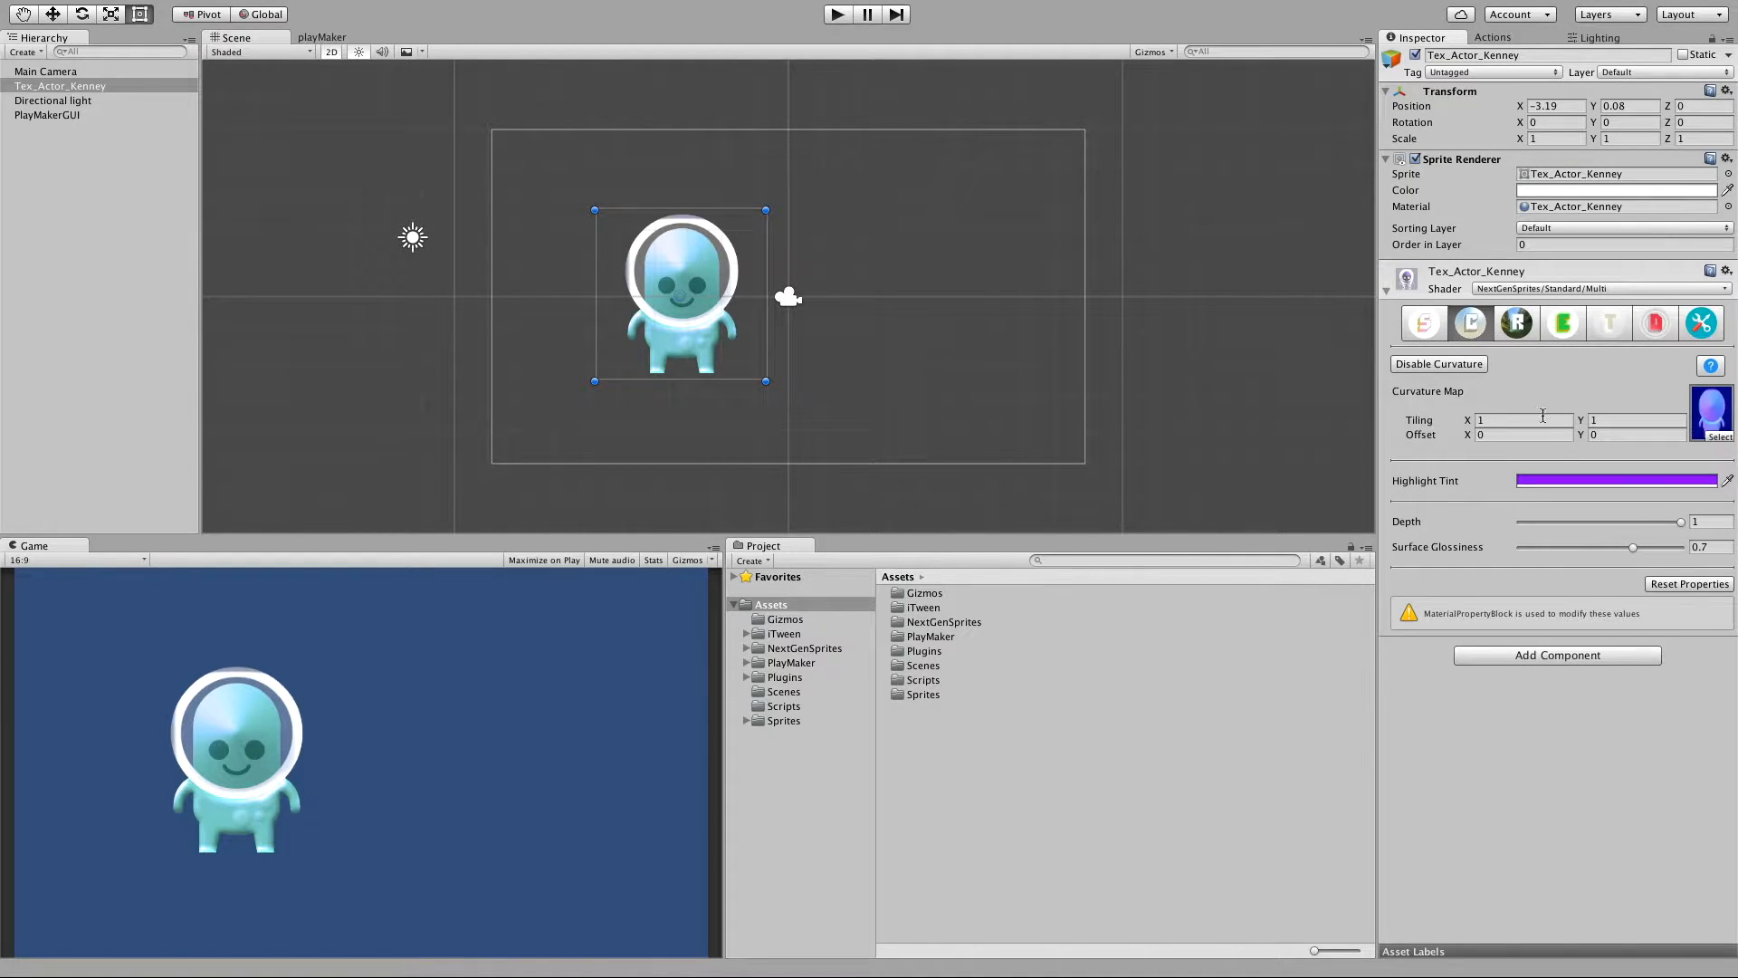
# Try the Depth slider, locate the Curvature Map asset, and toggle the curvature effect off and on.
pyautogui.moveTo(1682, 524); pyautogui.dragTo(1692, 524)
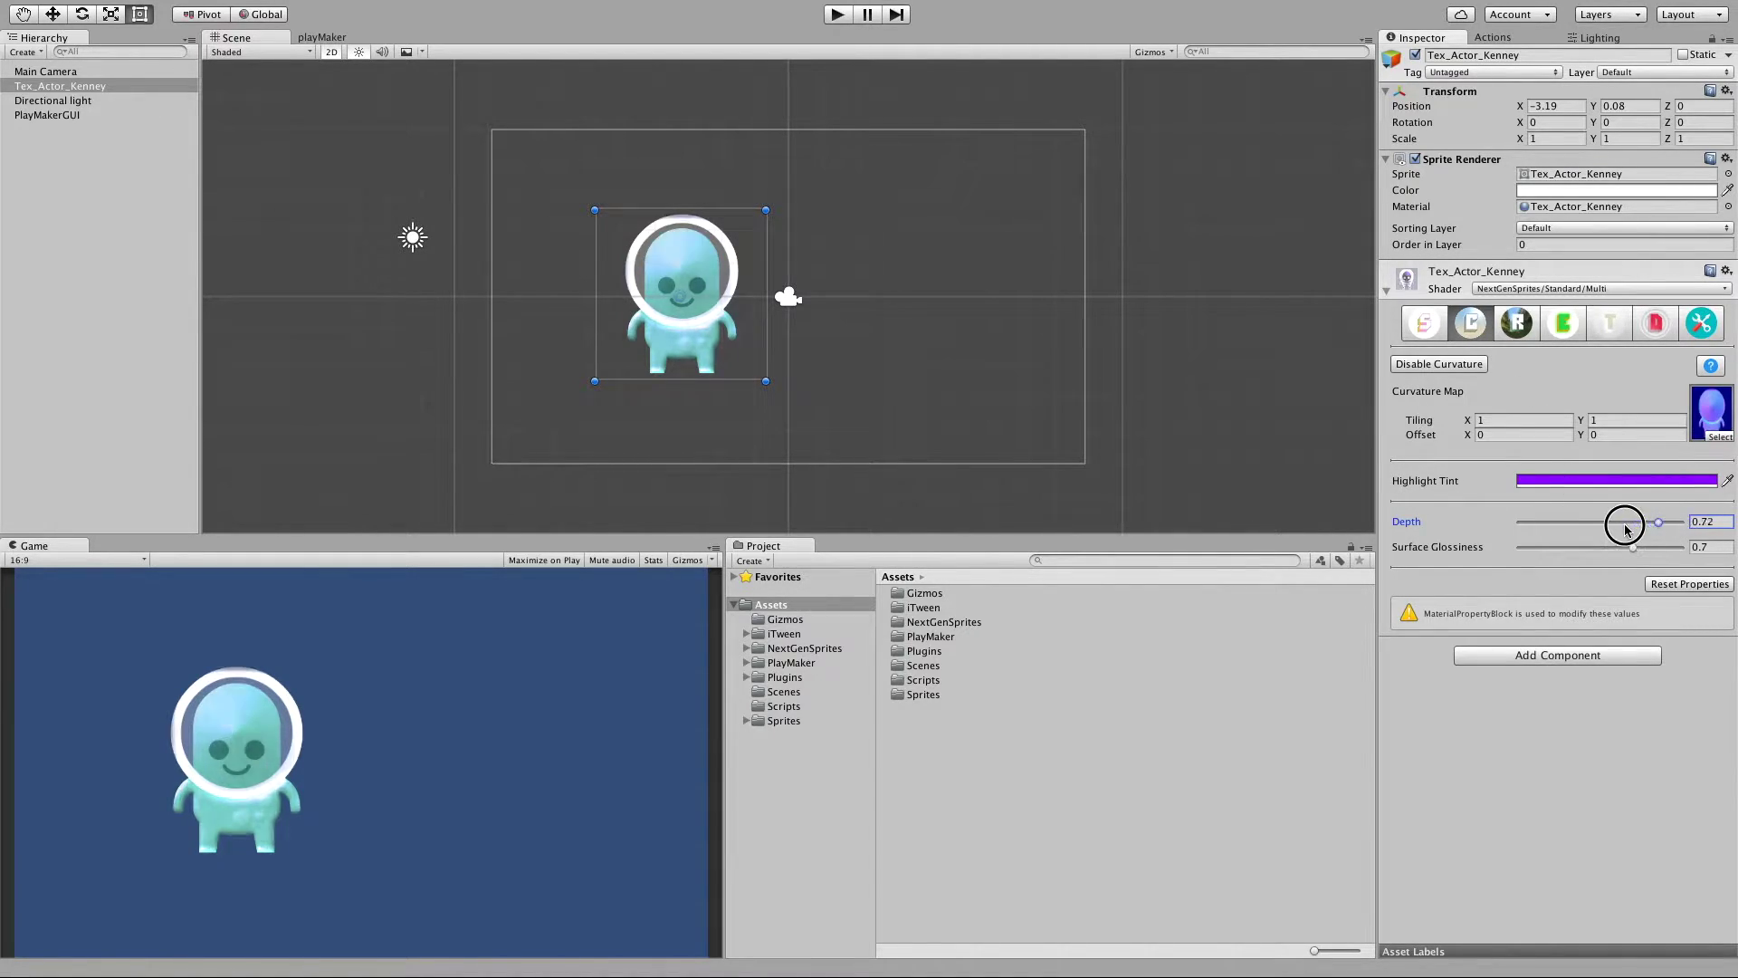
pyautogui.click(1709, 421)
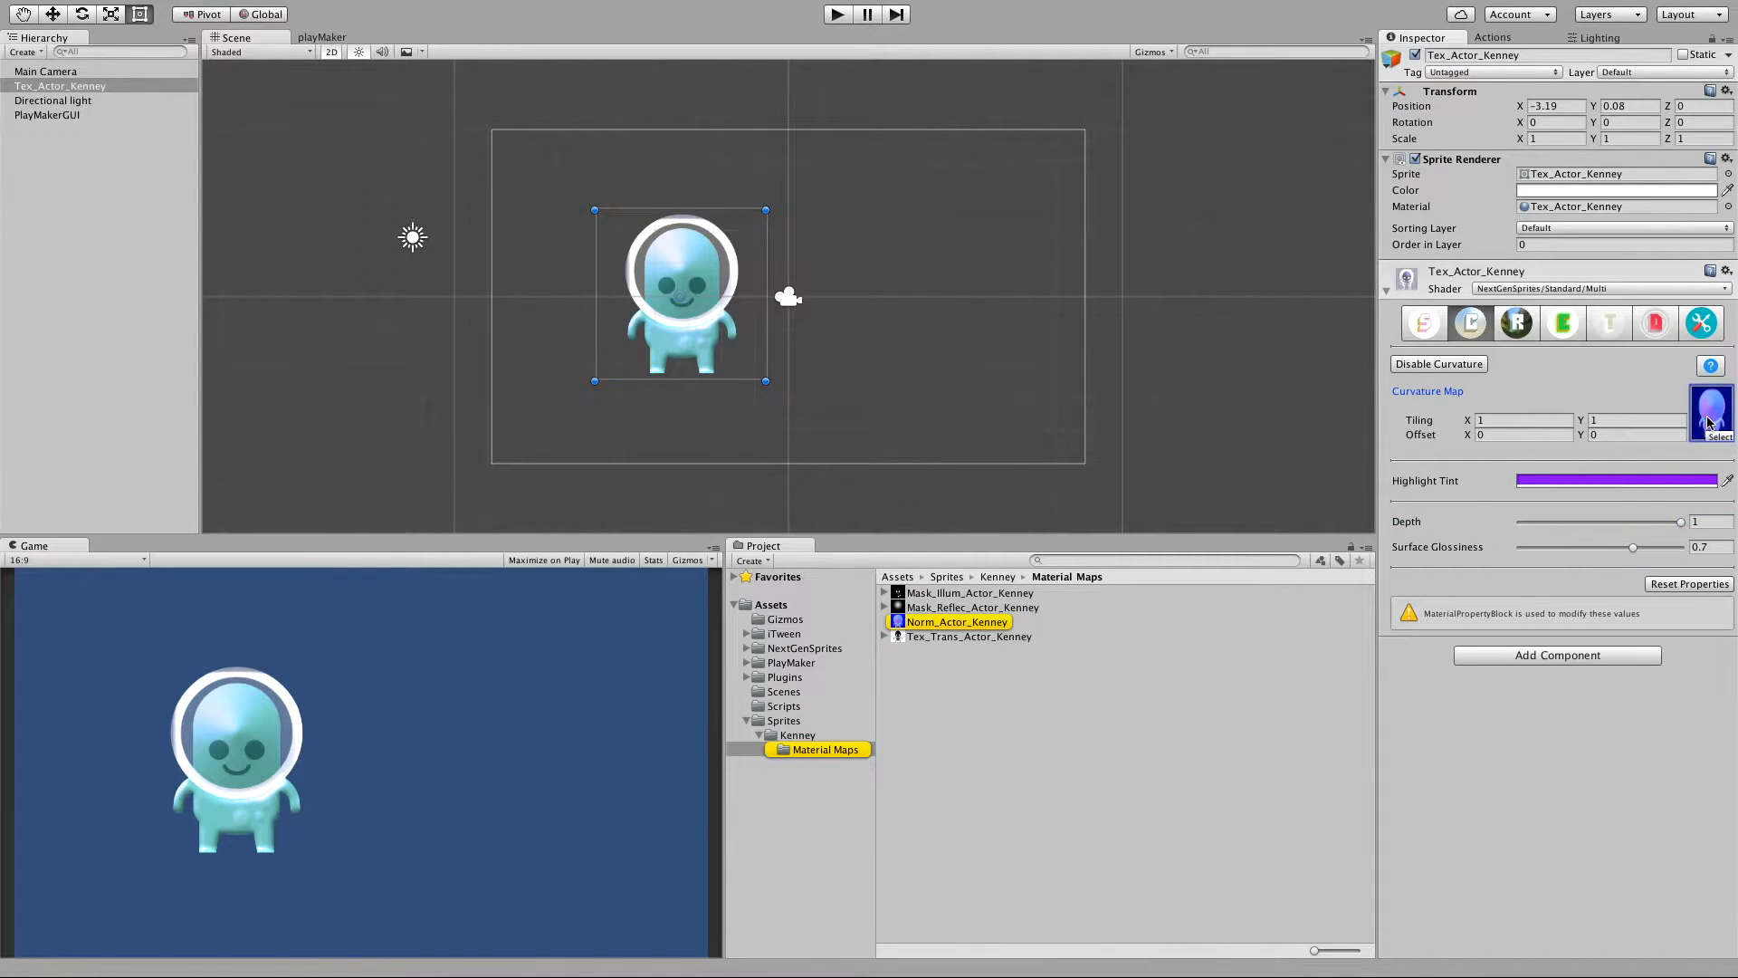
pyautogui.click(1425, 370)
pyautogui.click(1435, 365)
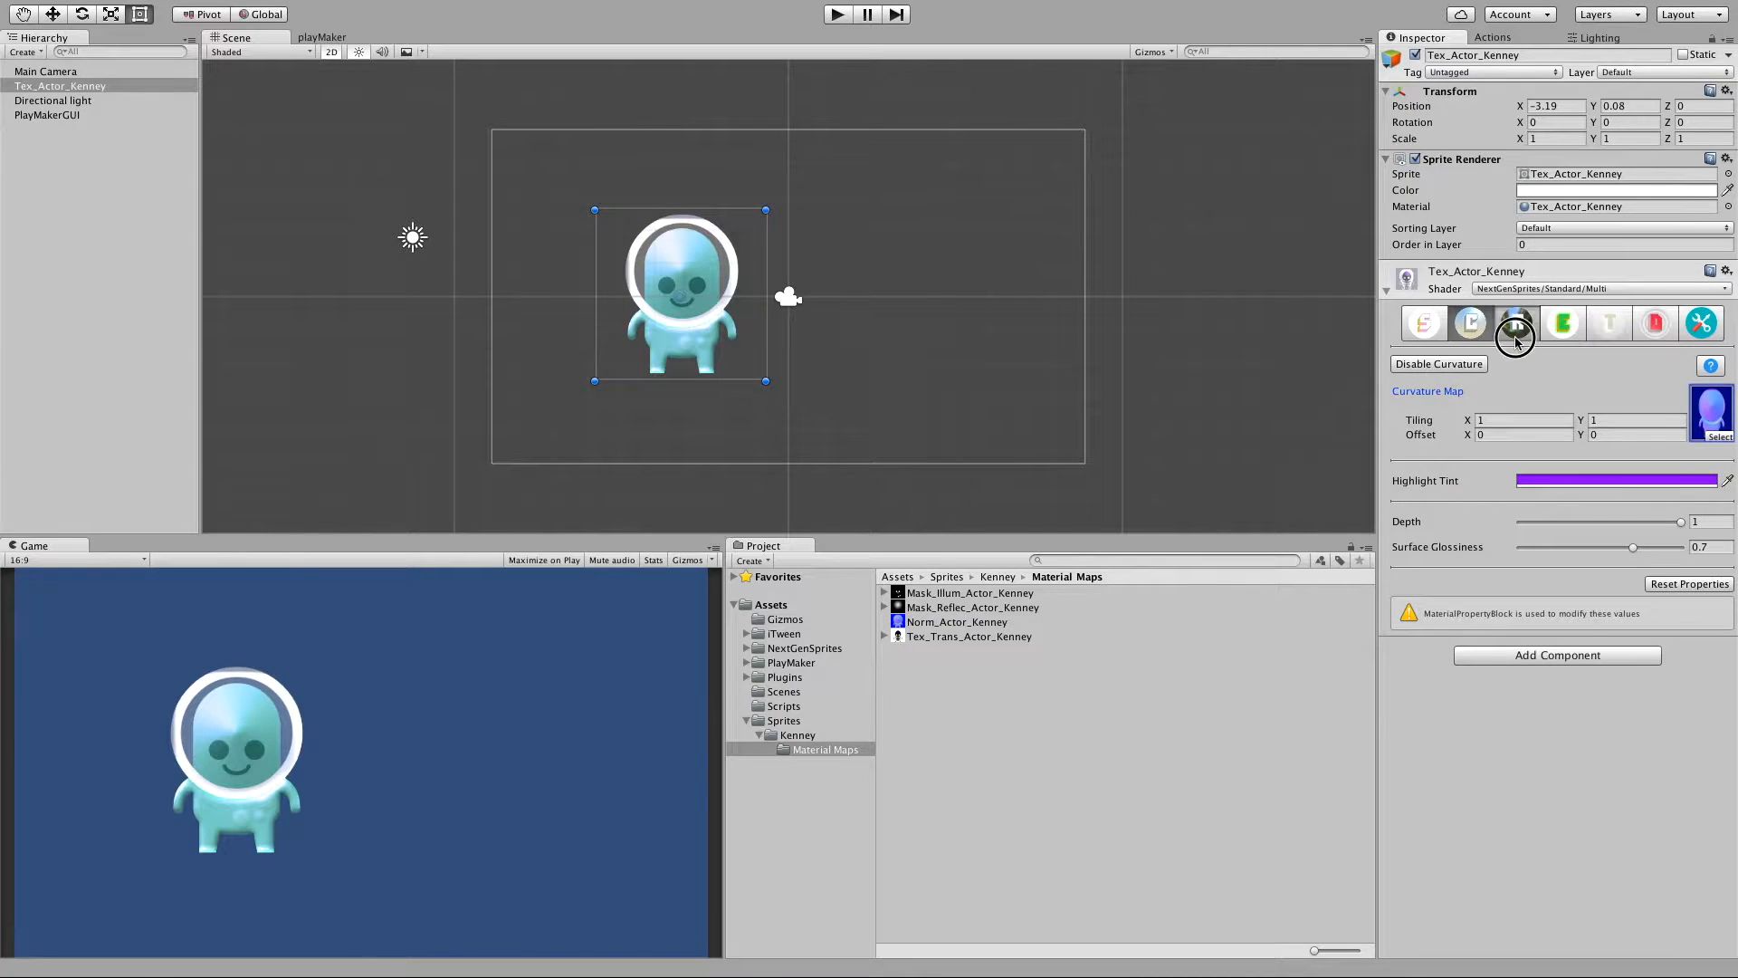
# Toggle the Reflection effect, then return to the basic Sprite settings.
pyautogui.click(1516, 322)
pyautogui.click(1436, 364)
pyautogui.click(1429, 330)
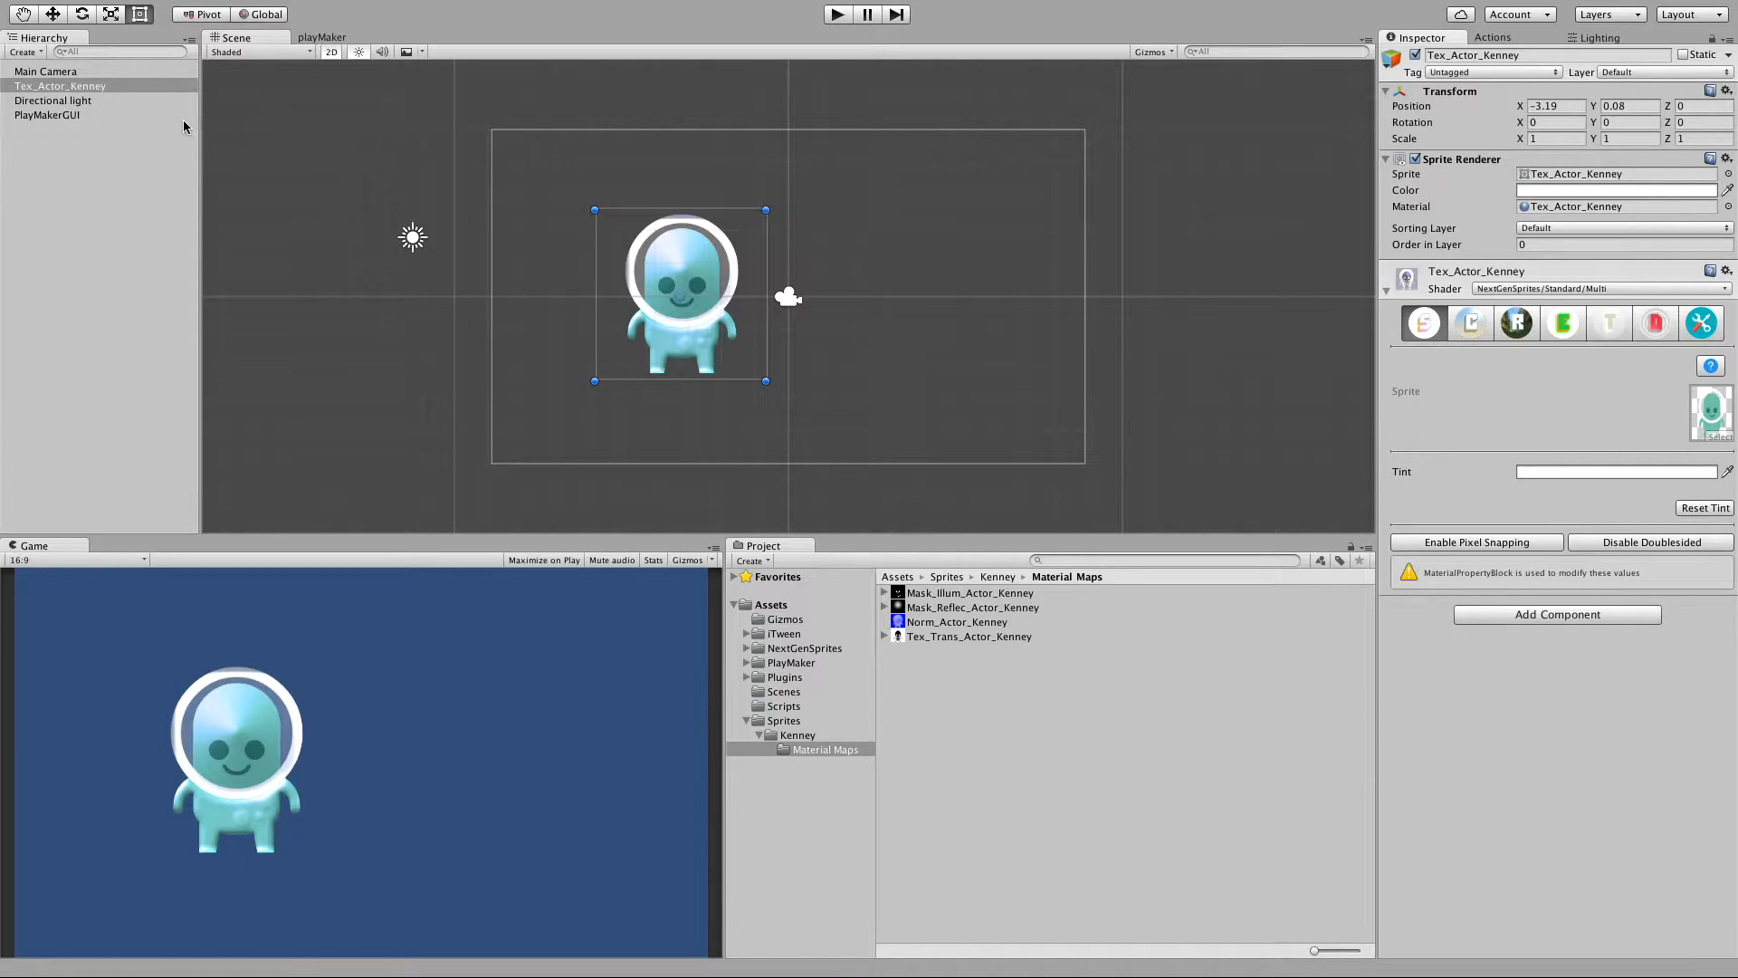
# Add a new PlayMaker FSM to Tex_Actor_Kenney and show the Actions browser.
pyautogui.click(322, 36)
pyautogui.rightClick(422, 160)
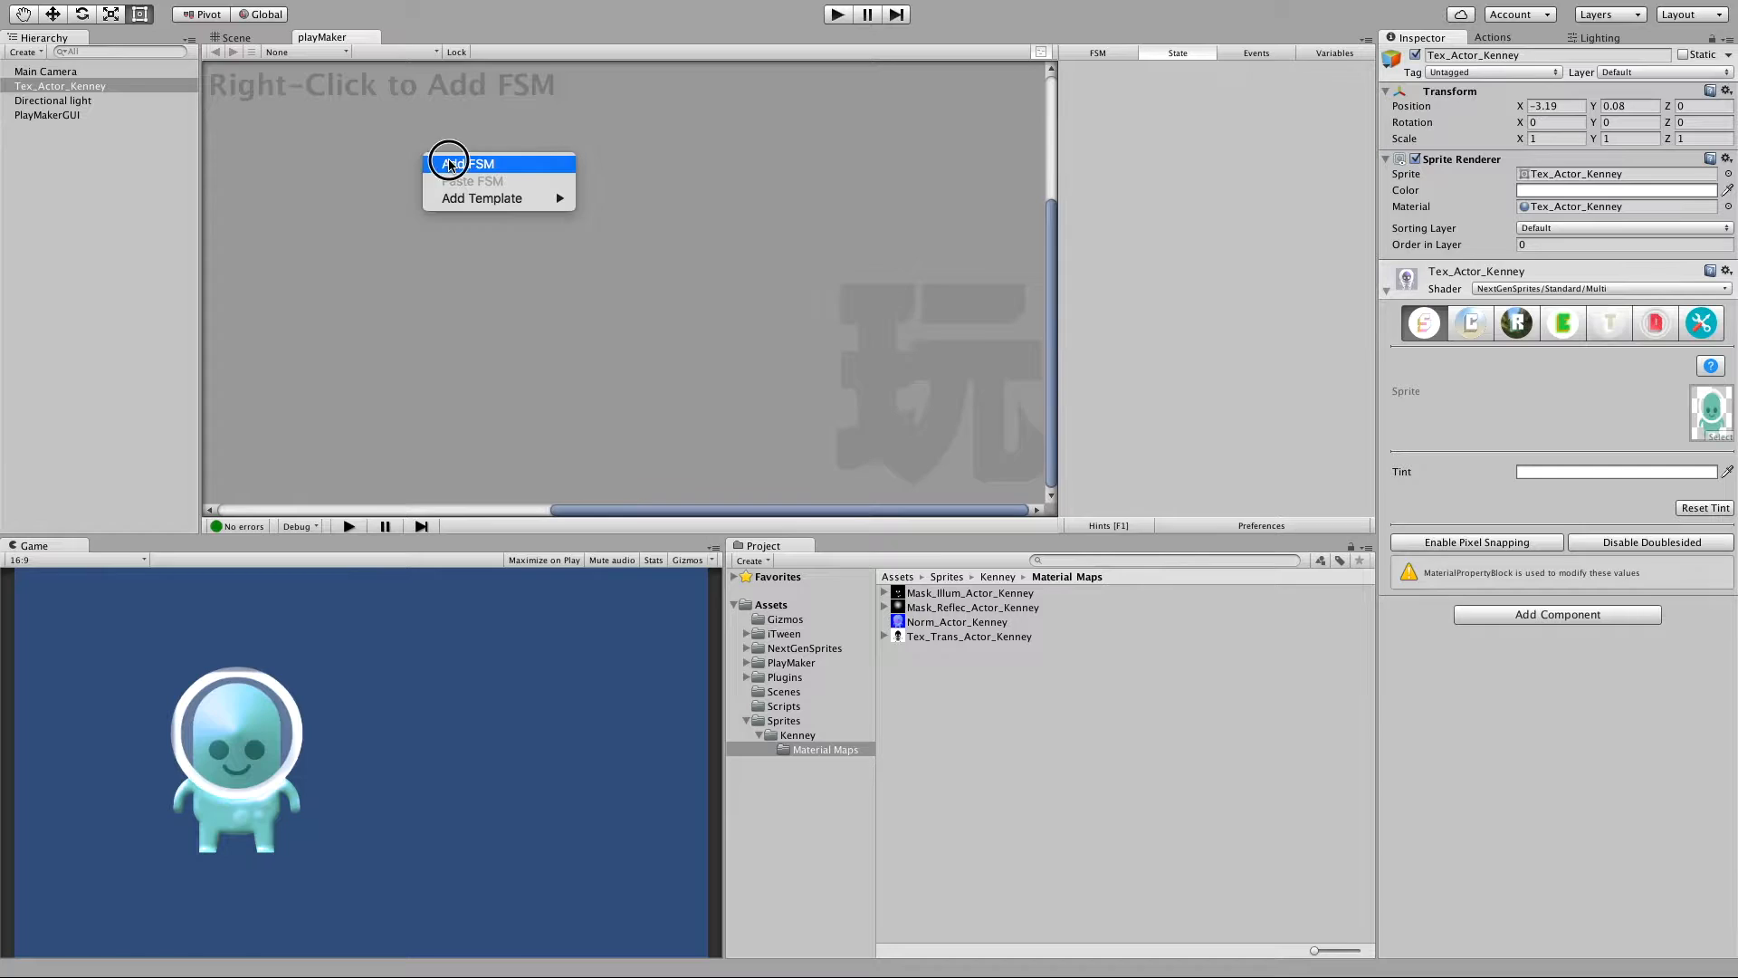
pyautogui.click(448, 159)
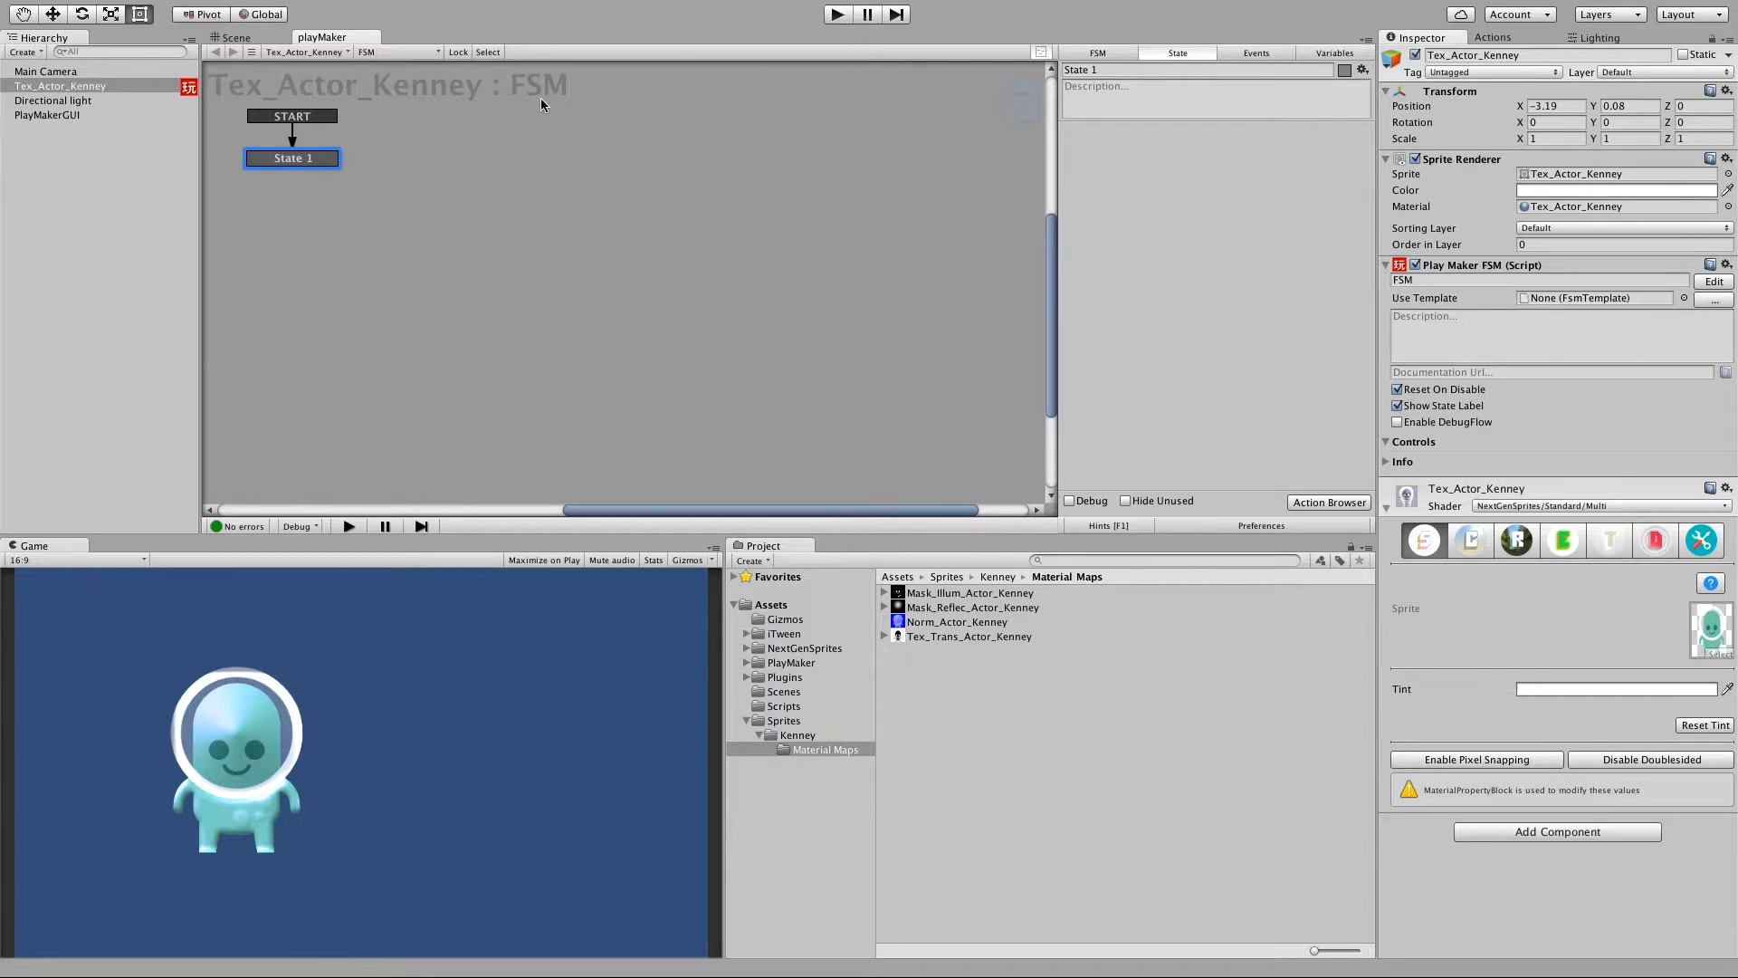
pyautogui.click(1488, 38)
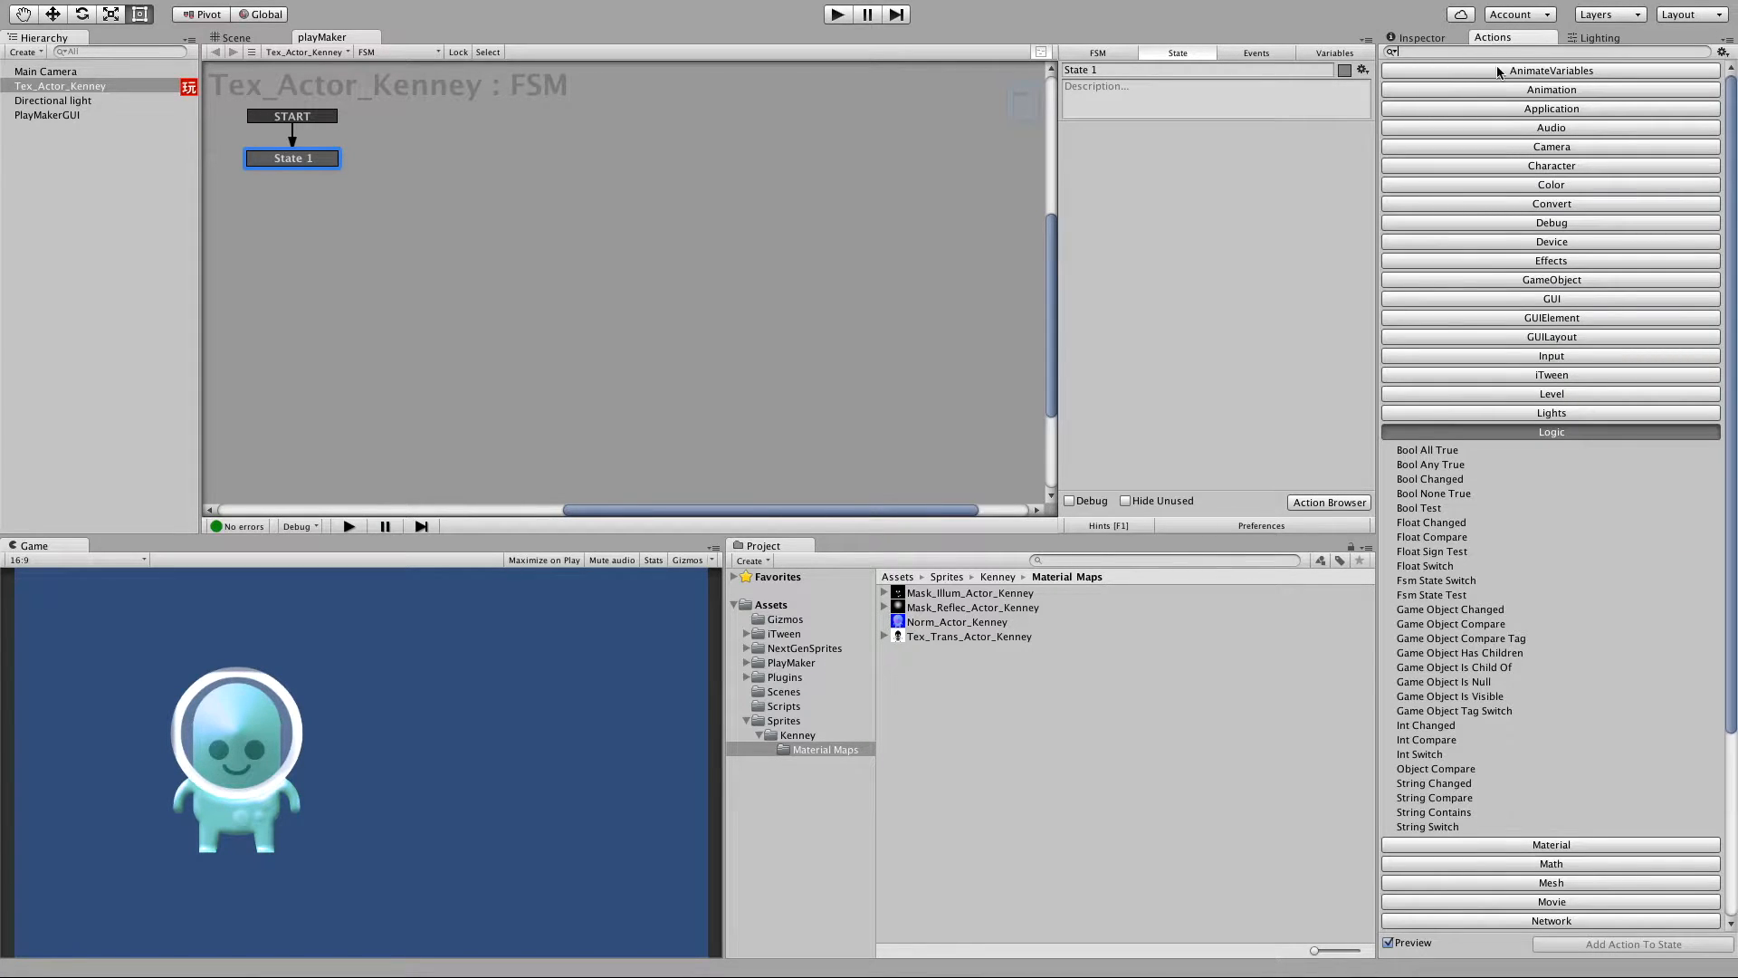
pyautogui.scroll(-5, 1570, 357)
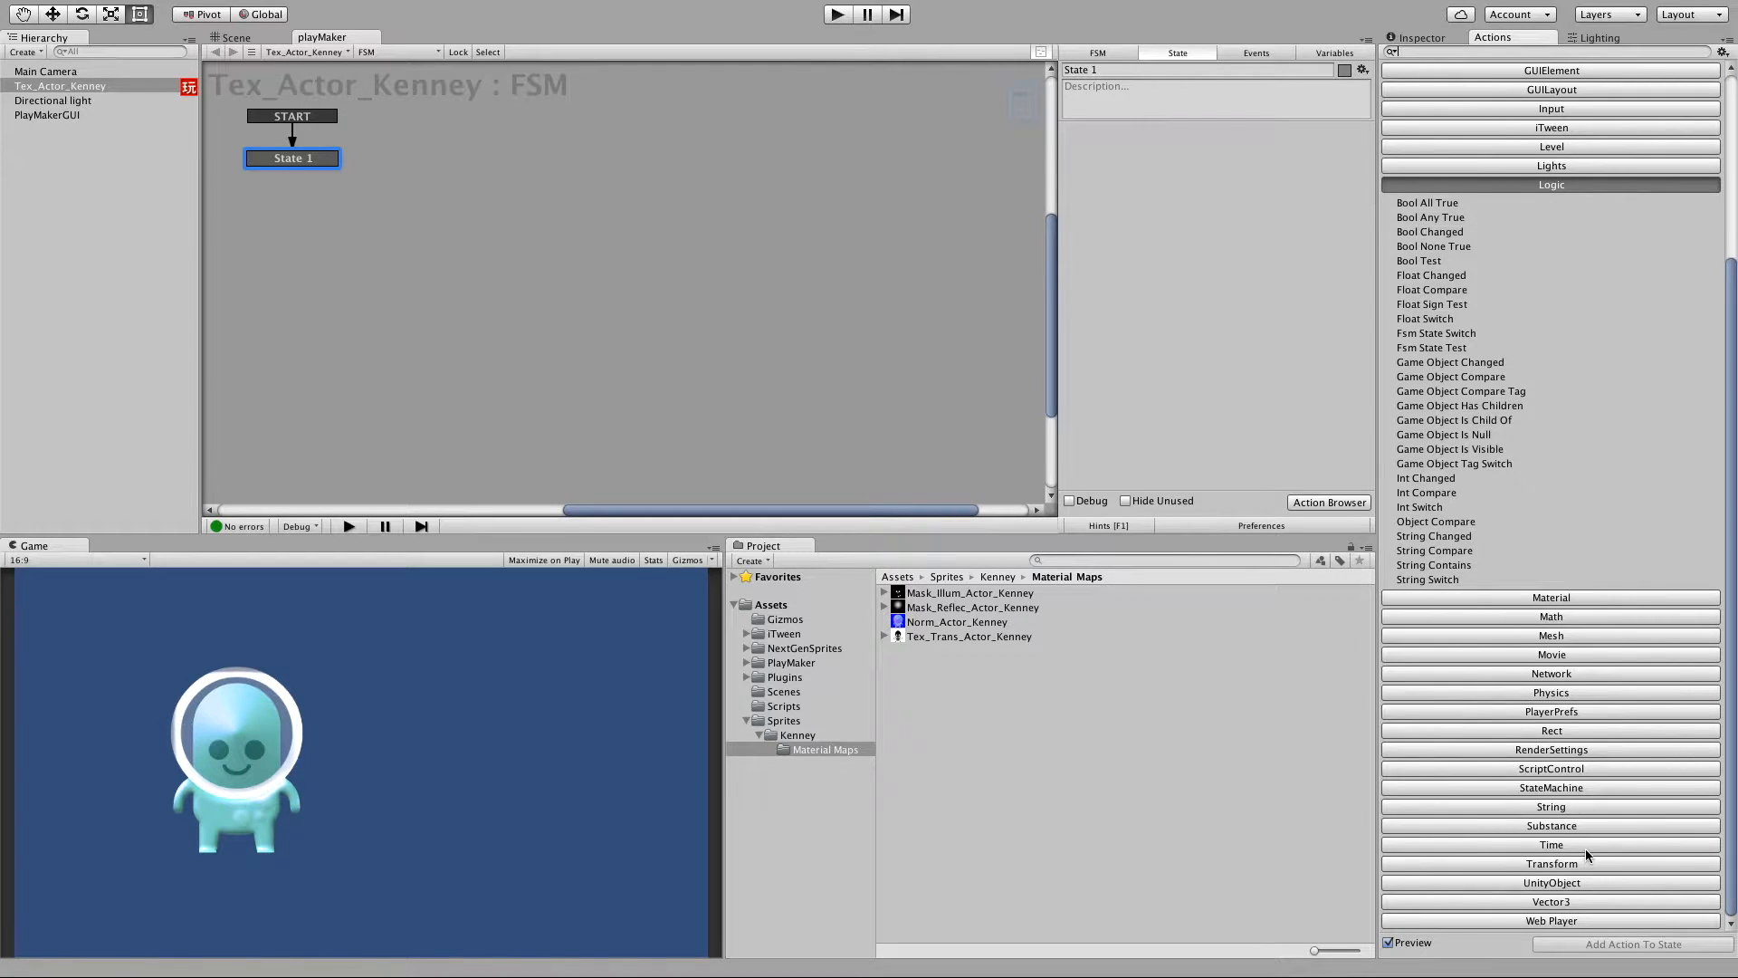
pyautogui.scroll(1, 1584, 692)
# Give State 1 a Get Key Down action listening for the Space key.
pyautogui.click(1570, 144)
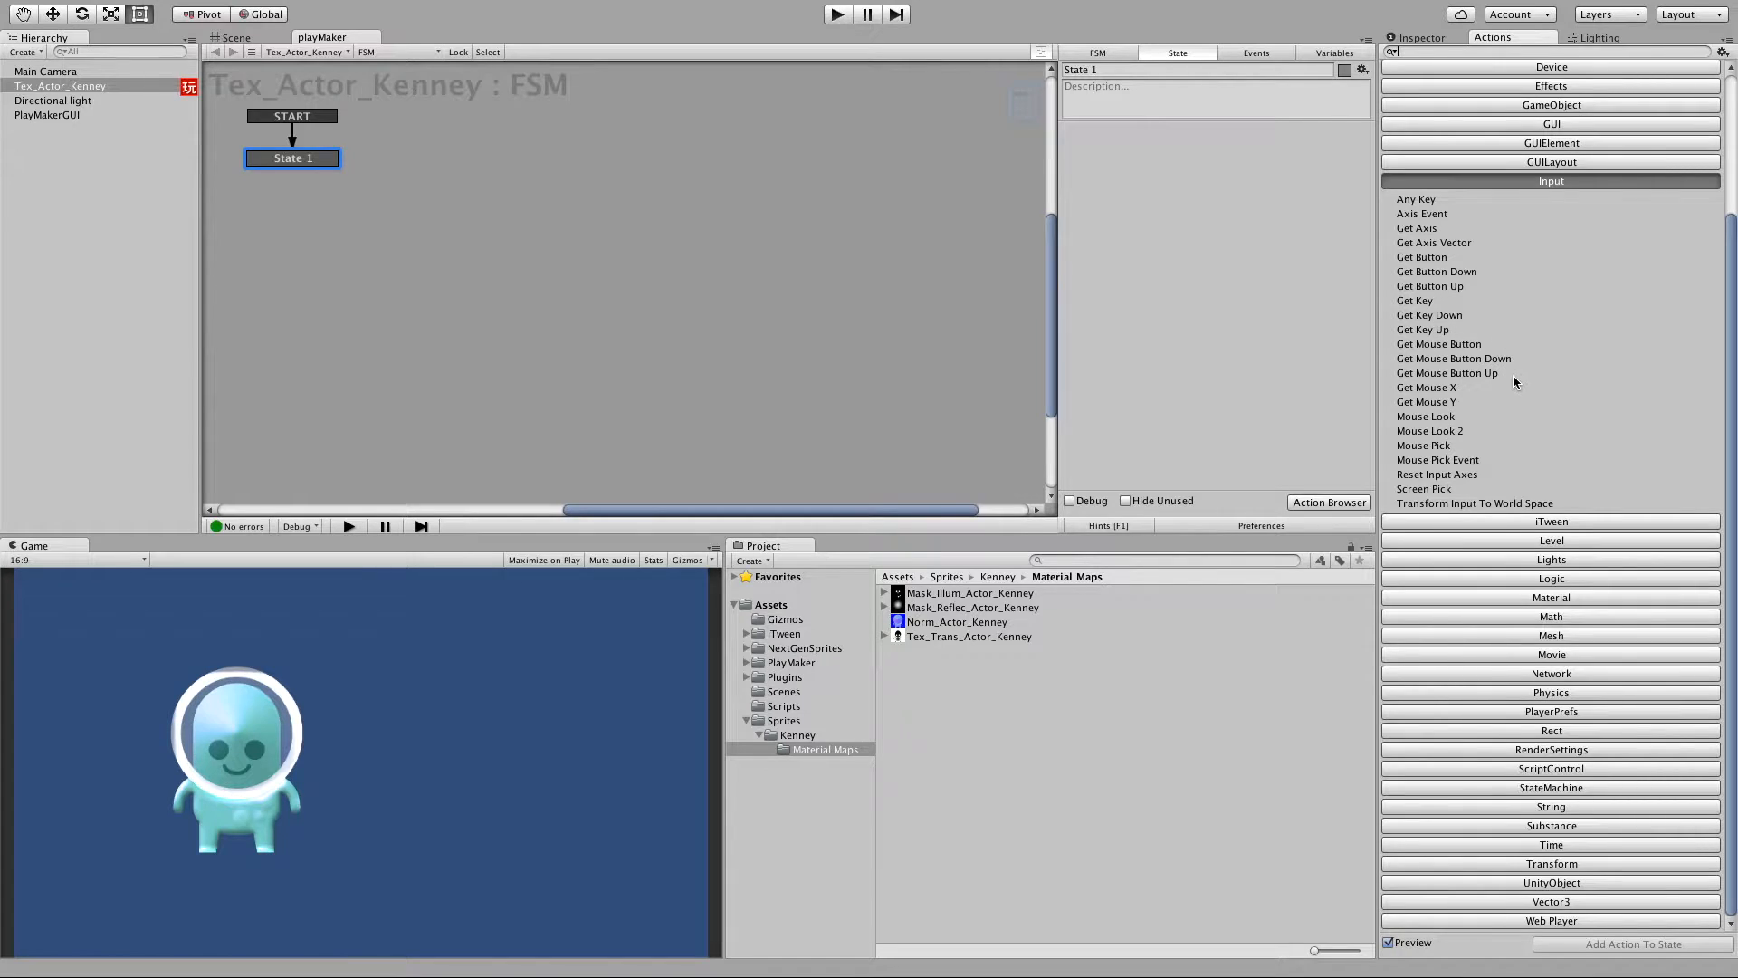
pyautogui.doubleClick(1467, 316)
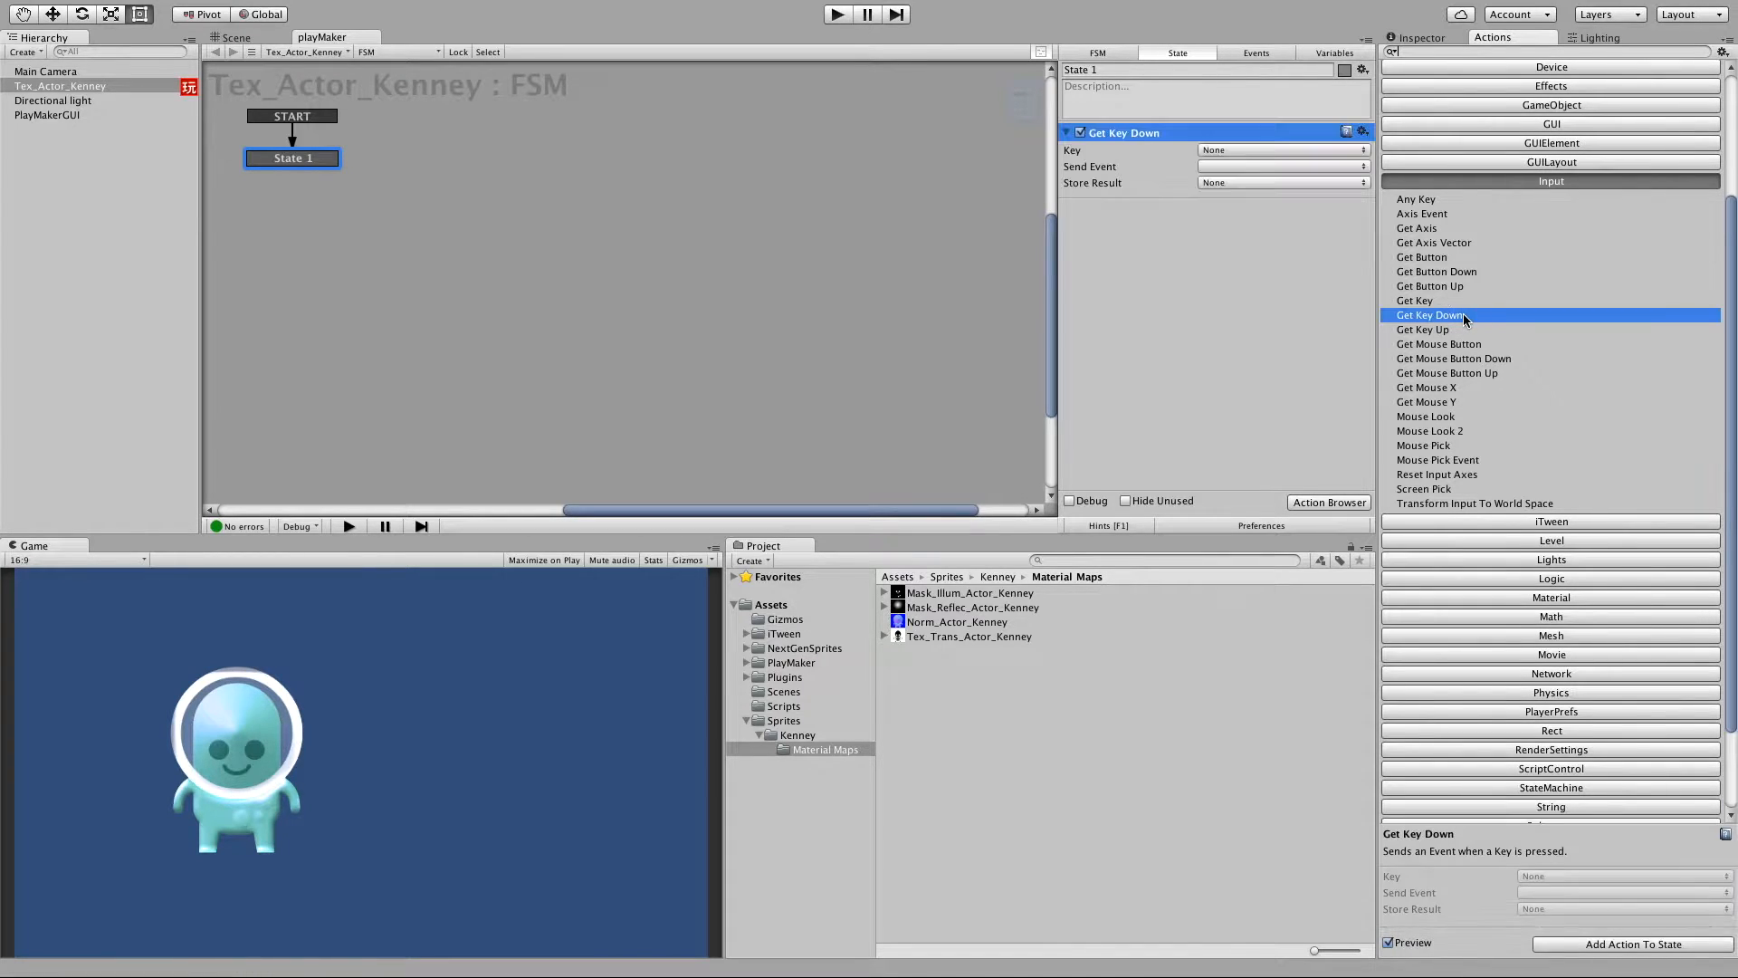
pyautogui.click(1230, 151)
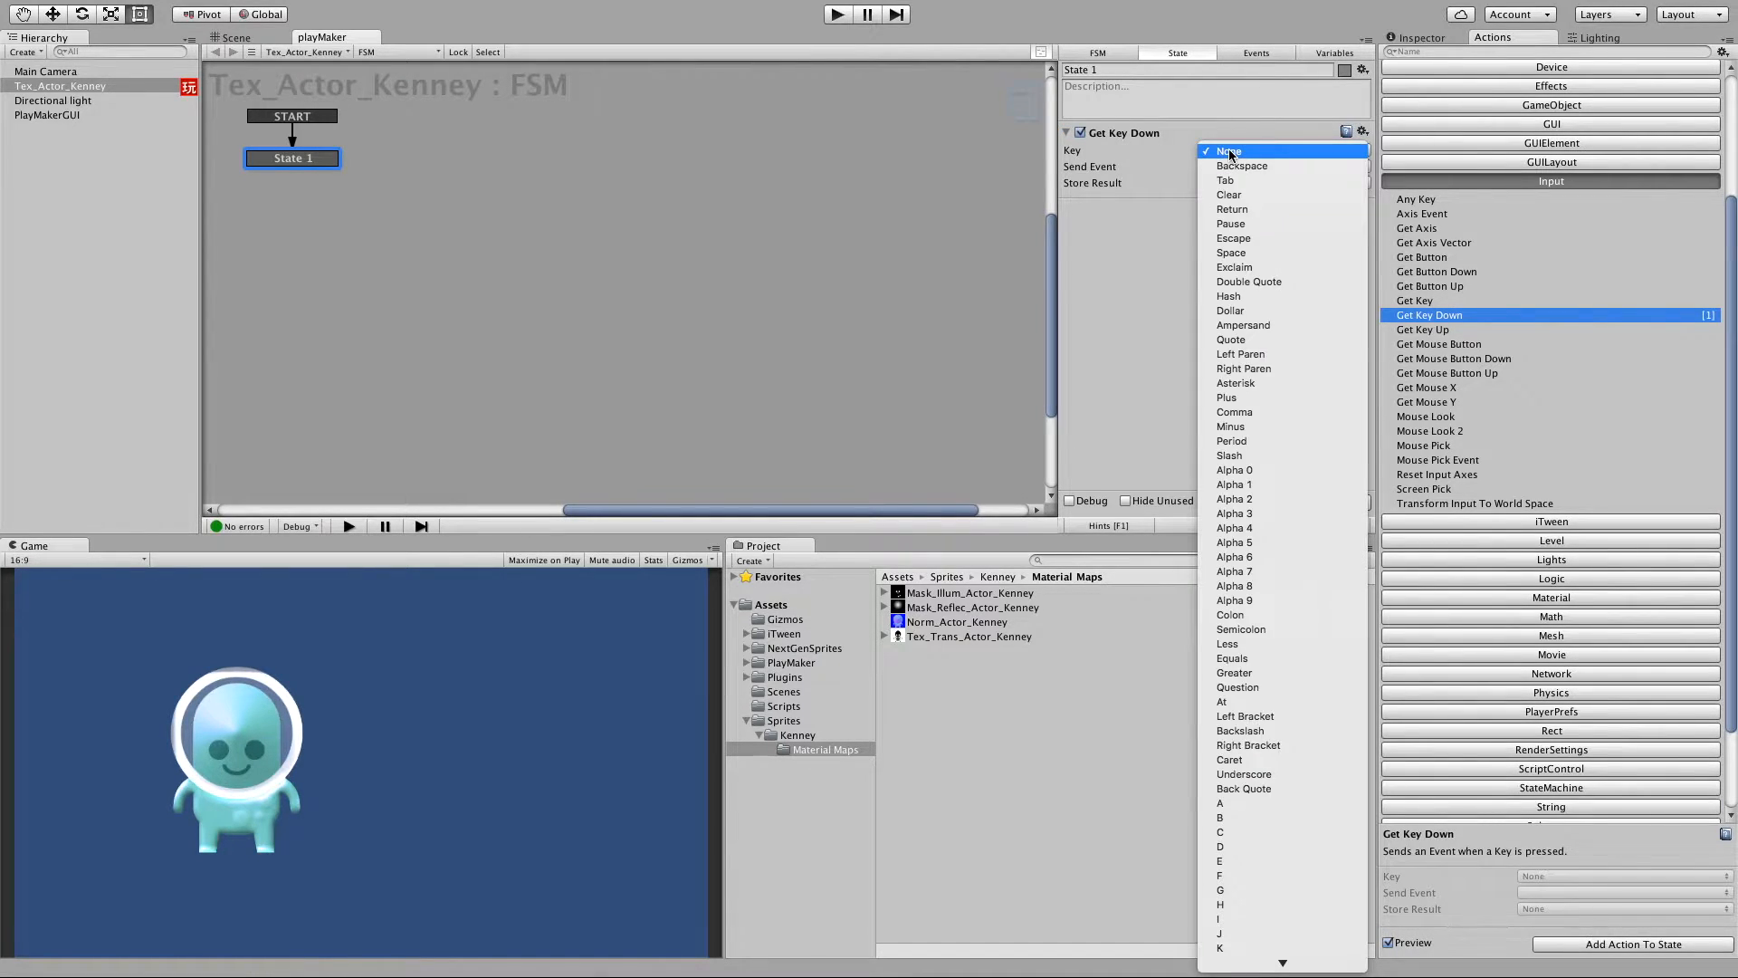
pyautogui.scroll(-3, 1231, 153)
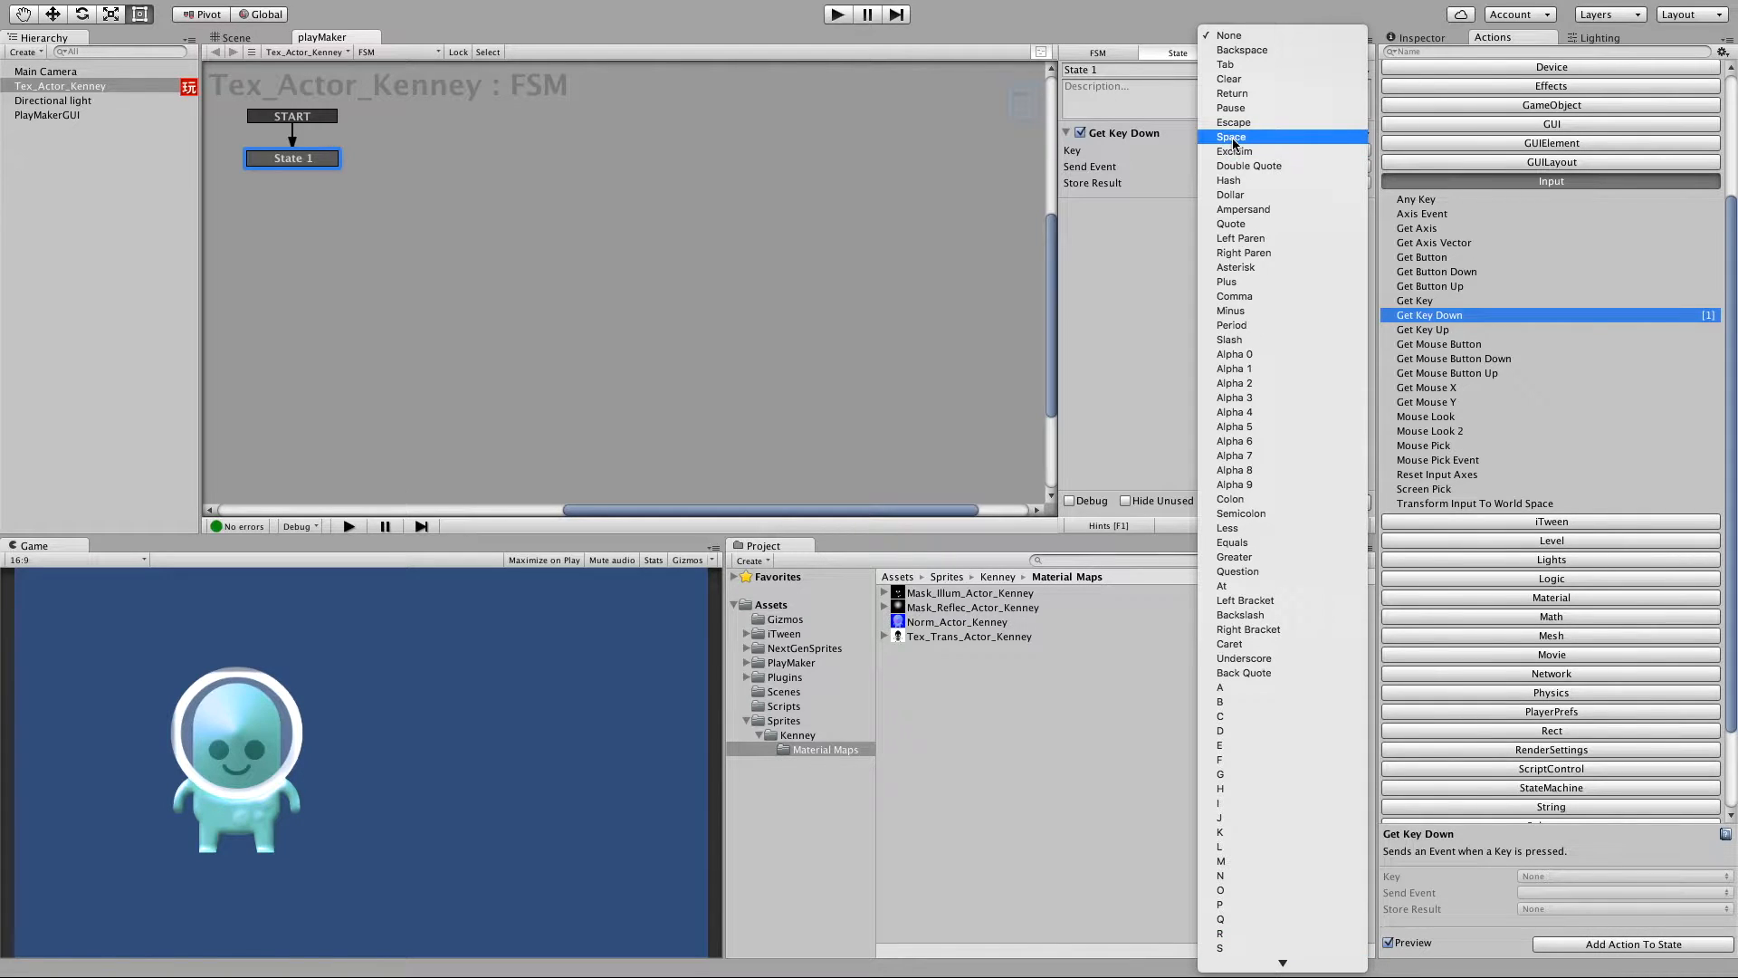
pyautogui.click(1230, 138)
pyautogui.click(1252, 55)
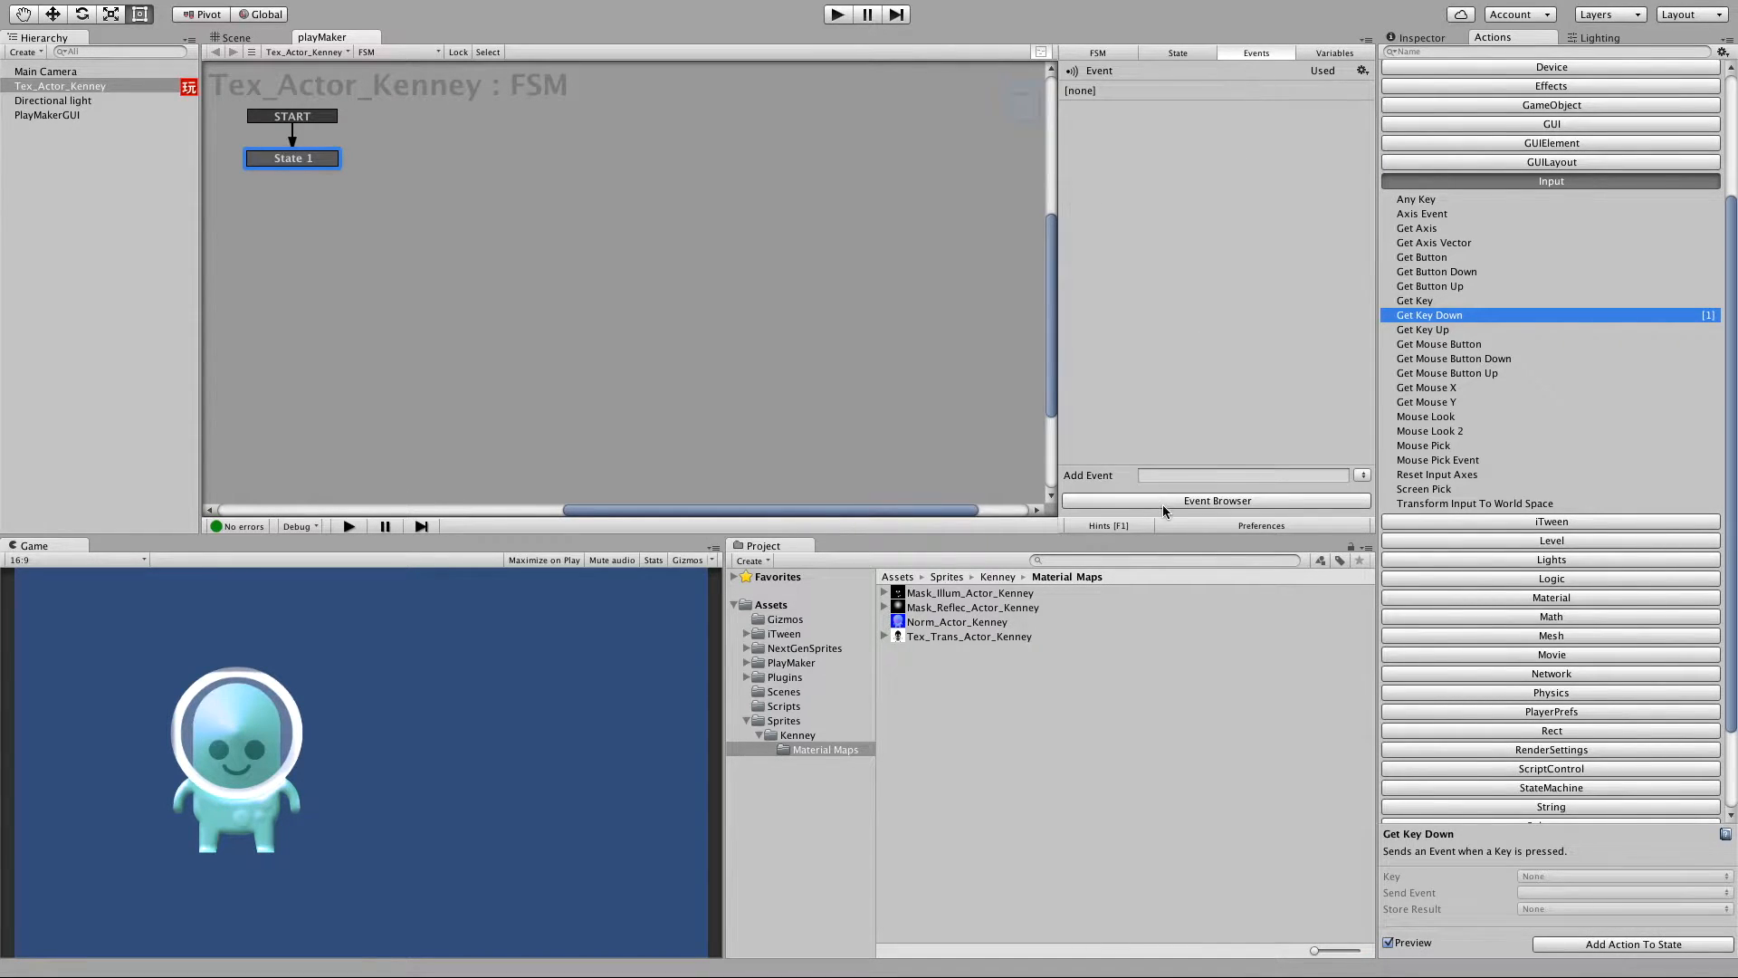
# Create a PlayerInput event, add it as State 1's transition and as Get Key Down's Send Event.
pyautogui.click(1176, 475)
pyautogui.write('PlayerInp')
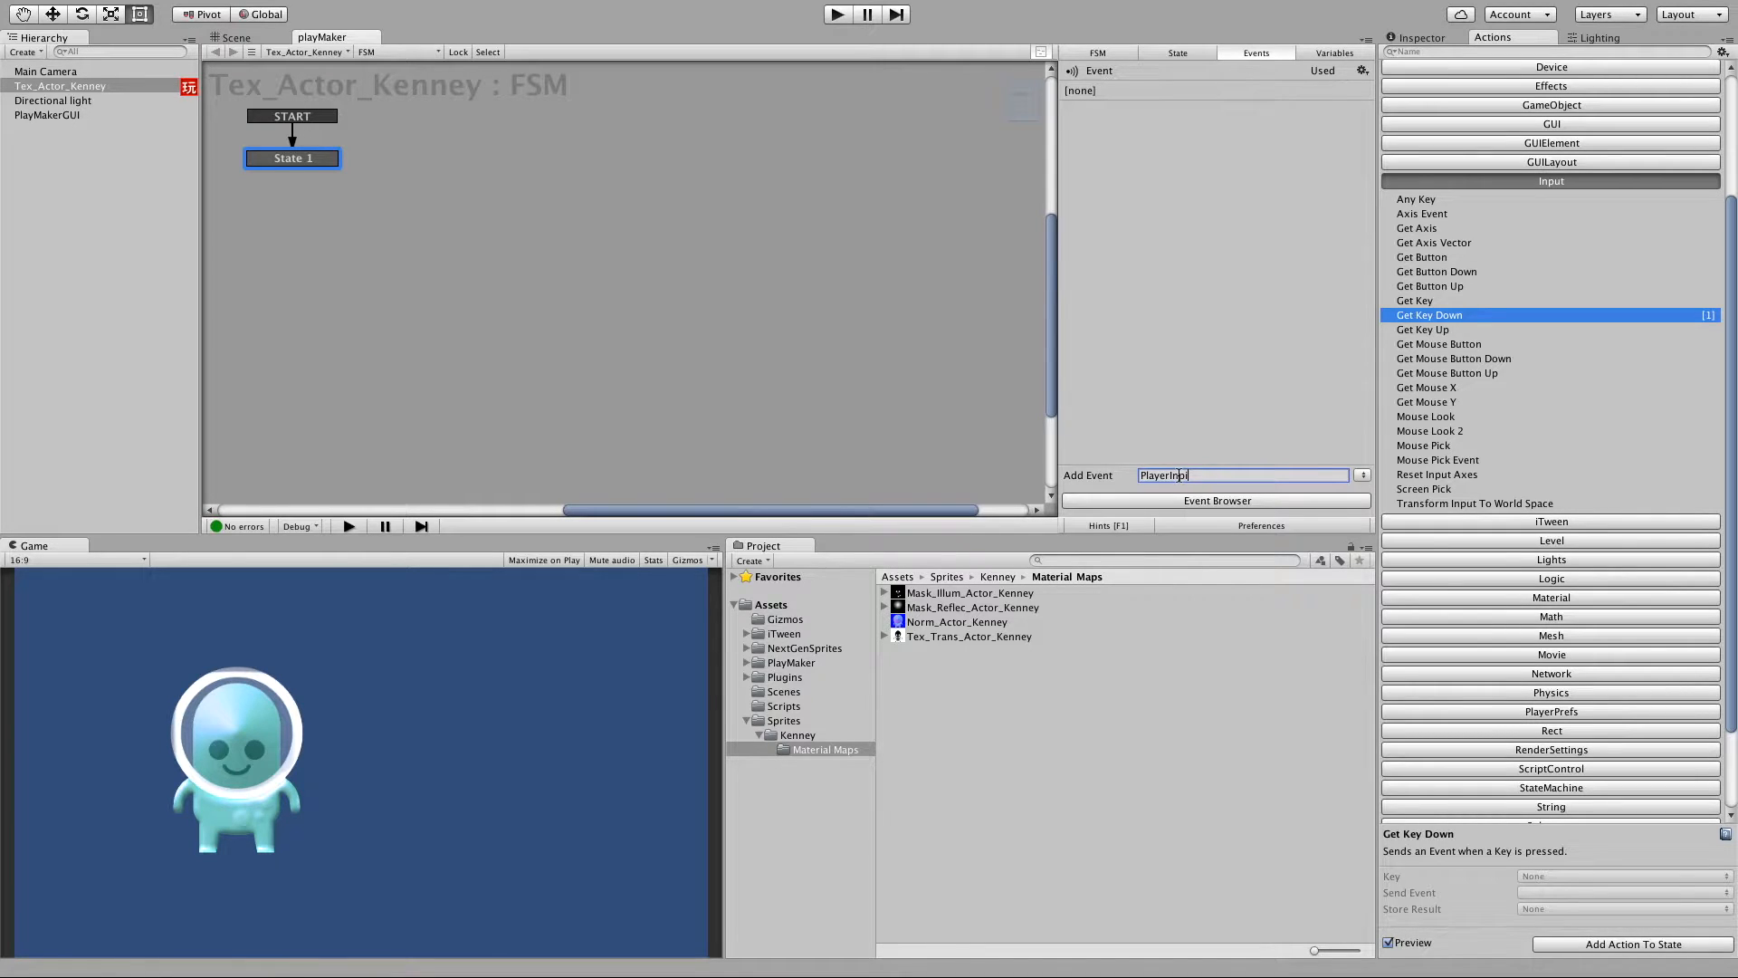
pyautogui.write('ut')
pyautogui.press('Return')
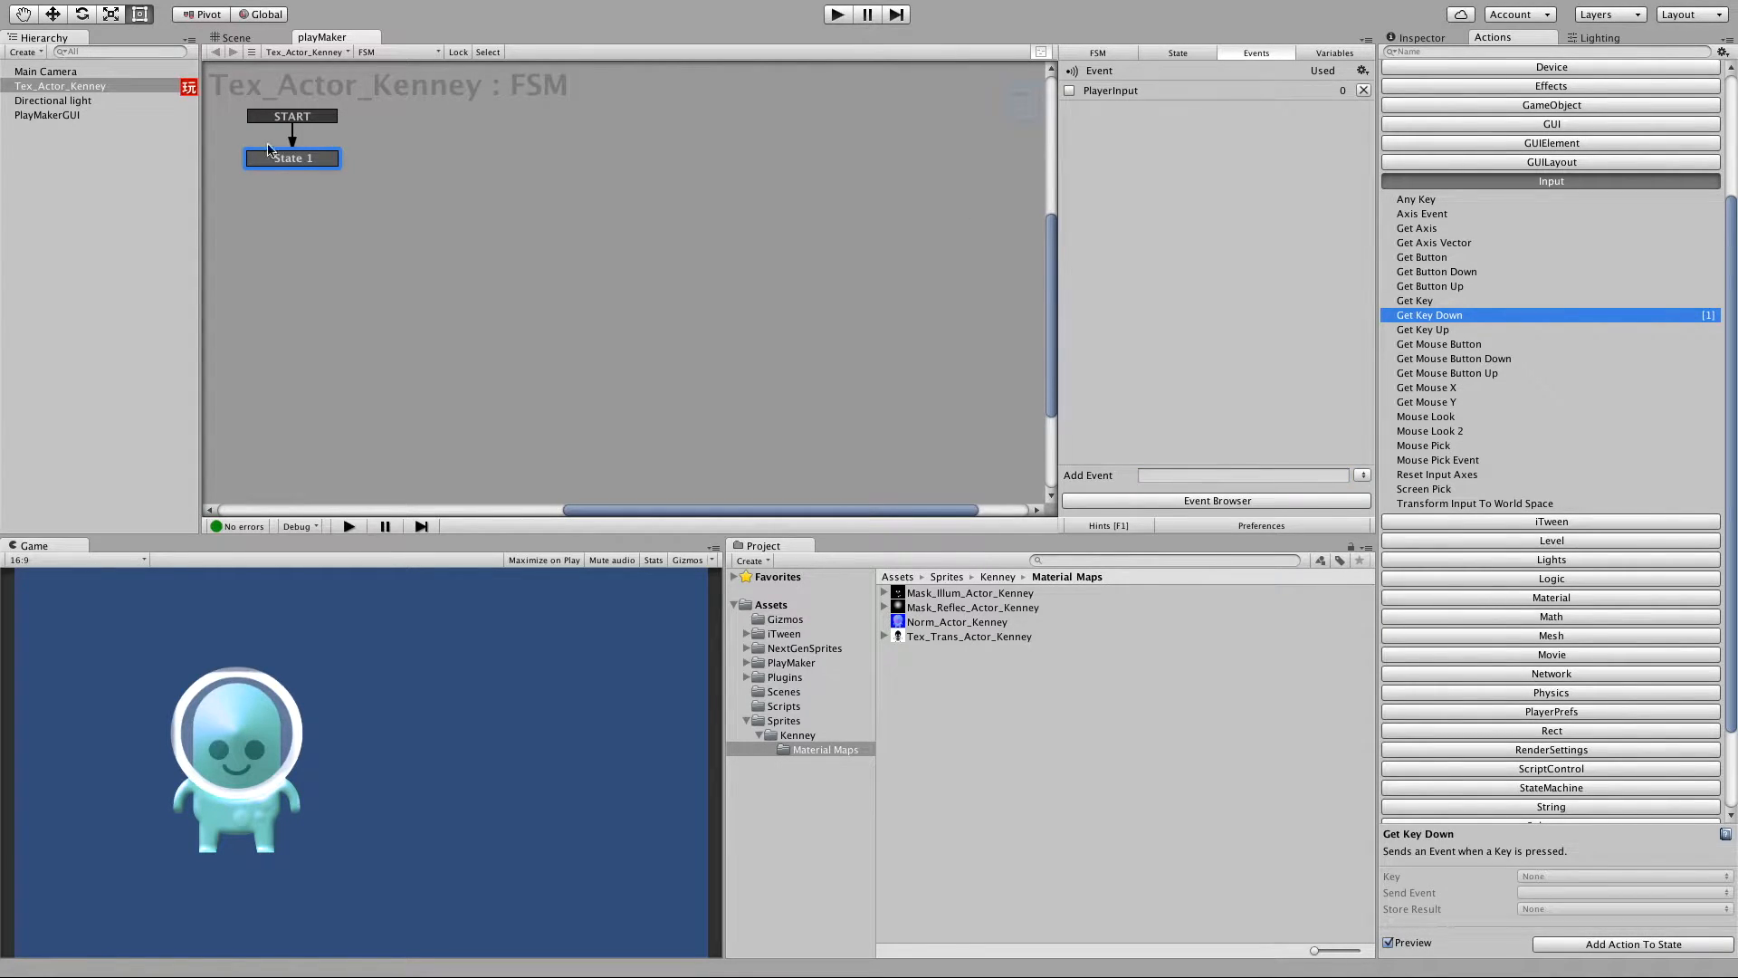
pyautogui.rightClick(304, 162)
pyautogui.moveTo(365, 170)
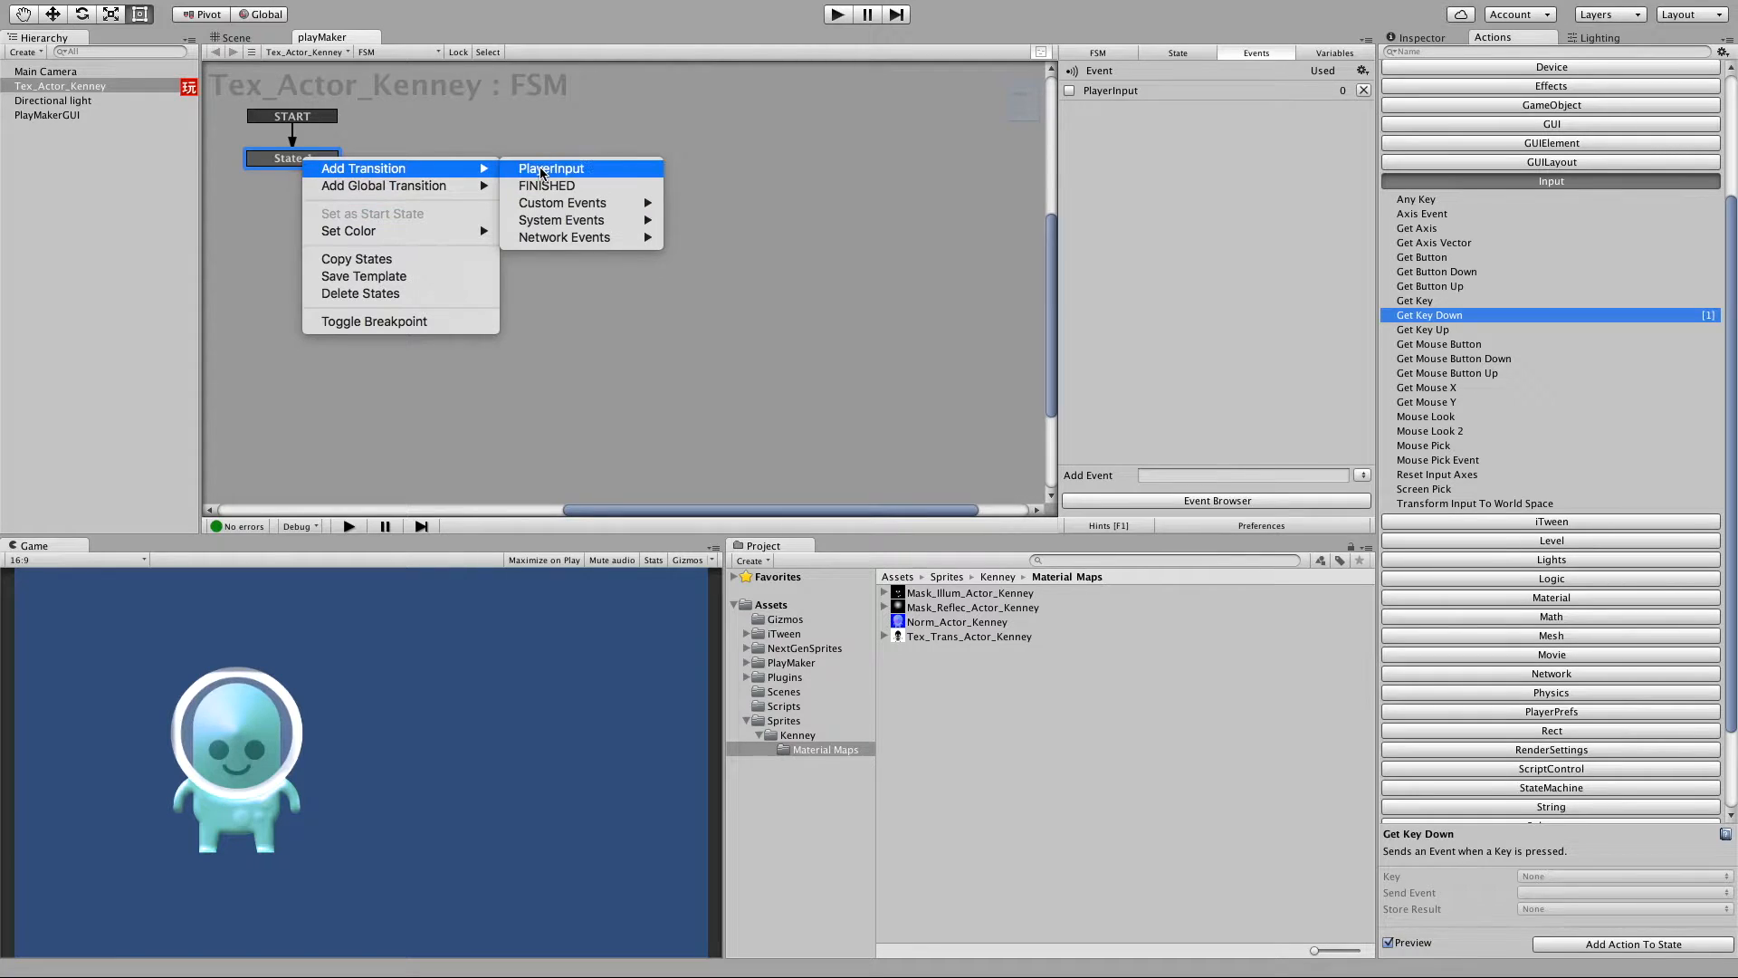
pyautogui.click(542, 172)
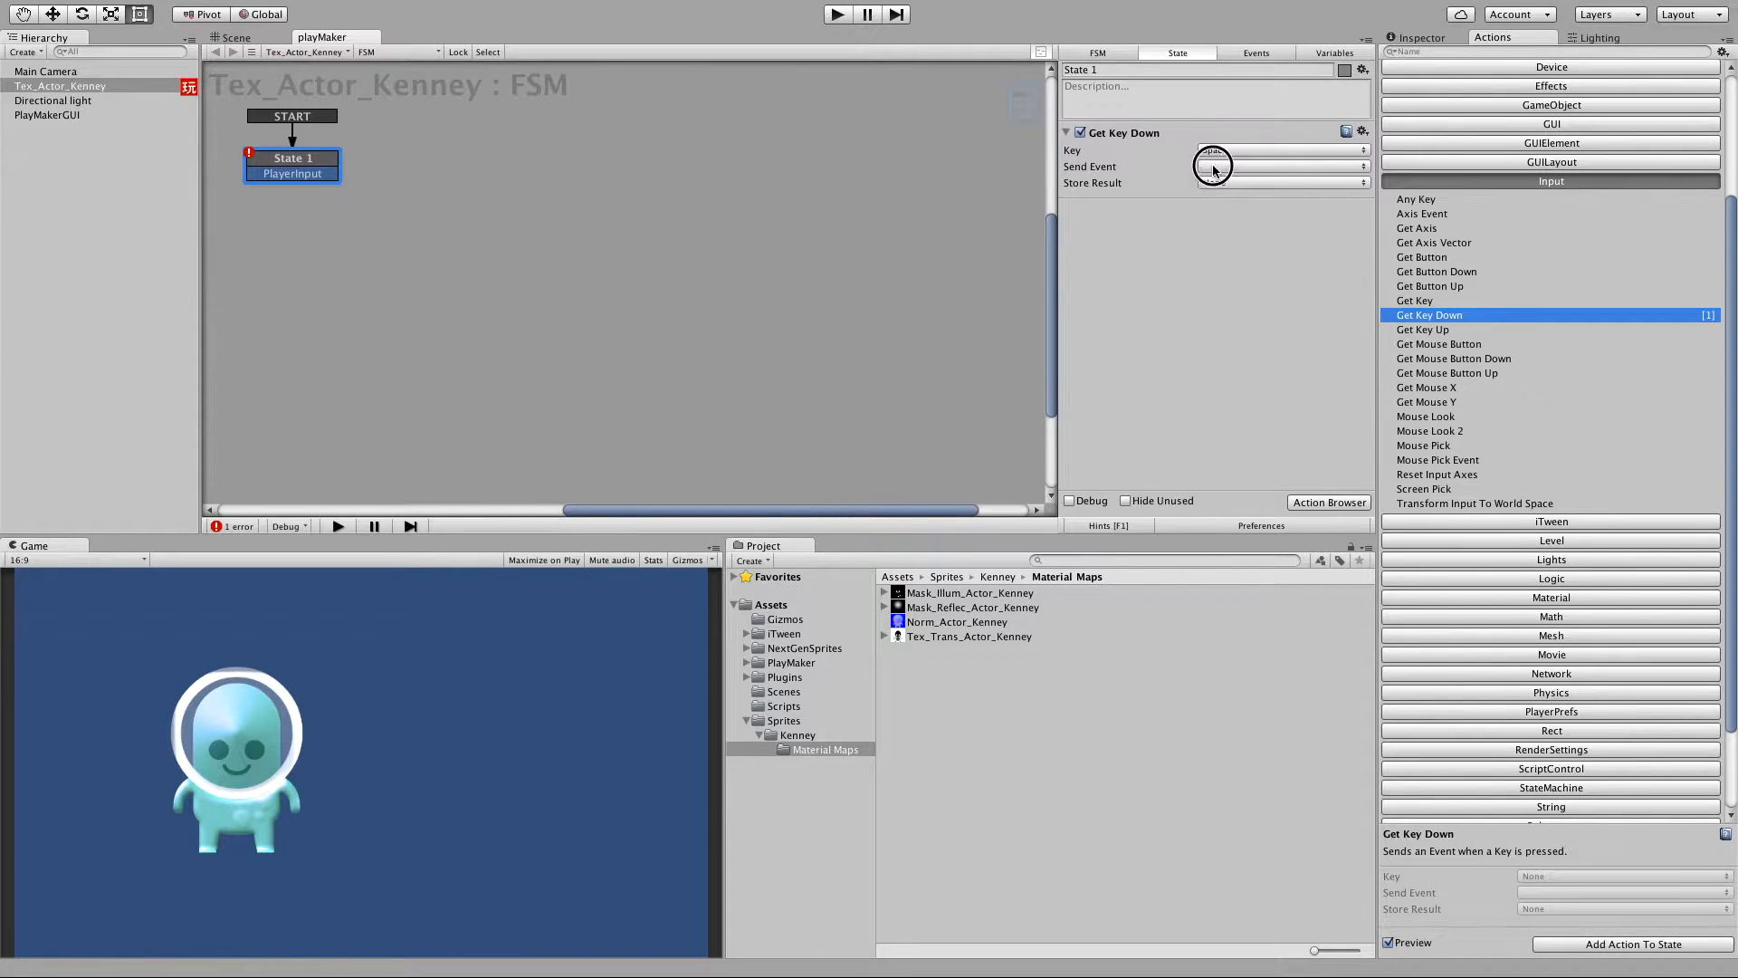
pyautogui.click(1213, 166)
pyautogui.click(1229, 200)
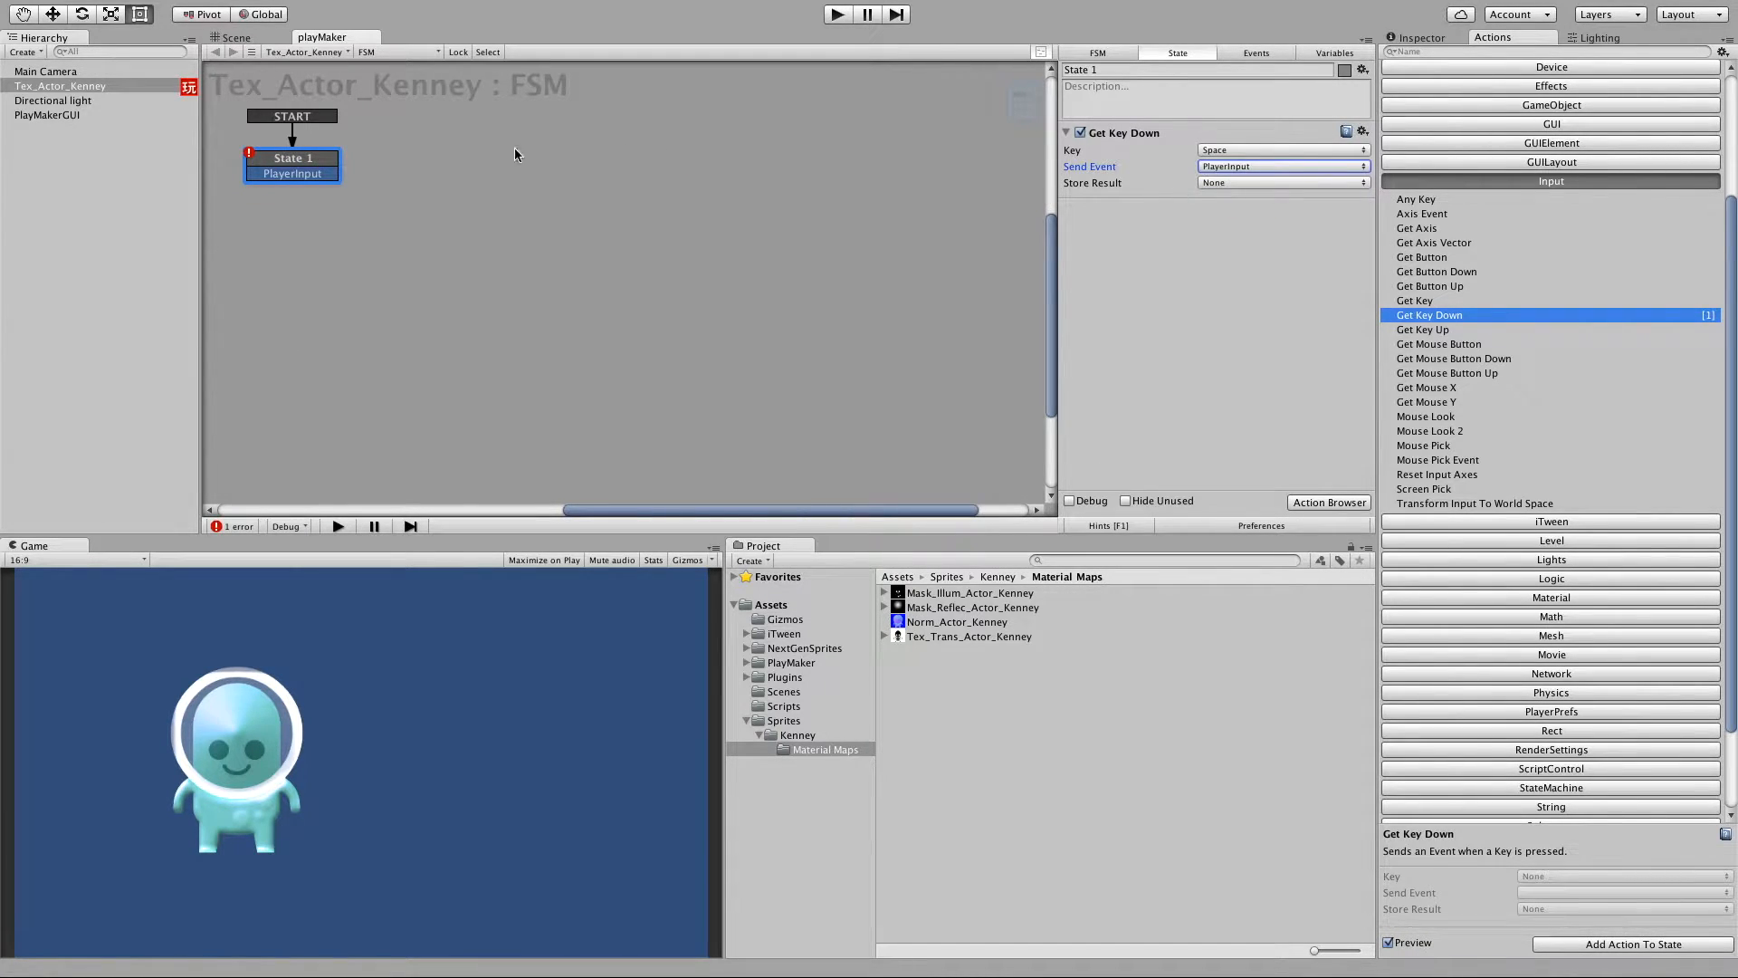
# Add State 2 and connect State 1's PlayerInput transition to it.
pyautogui.rightClick(426, 166)
pyautogui.click(462, 175)
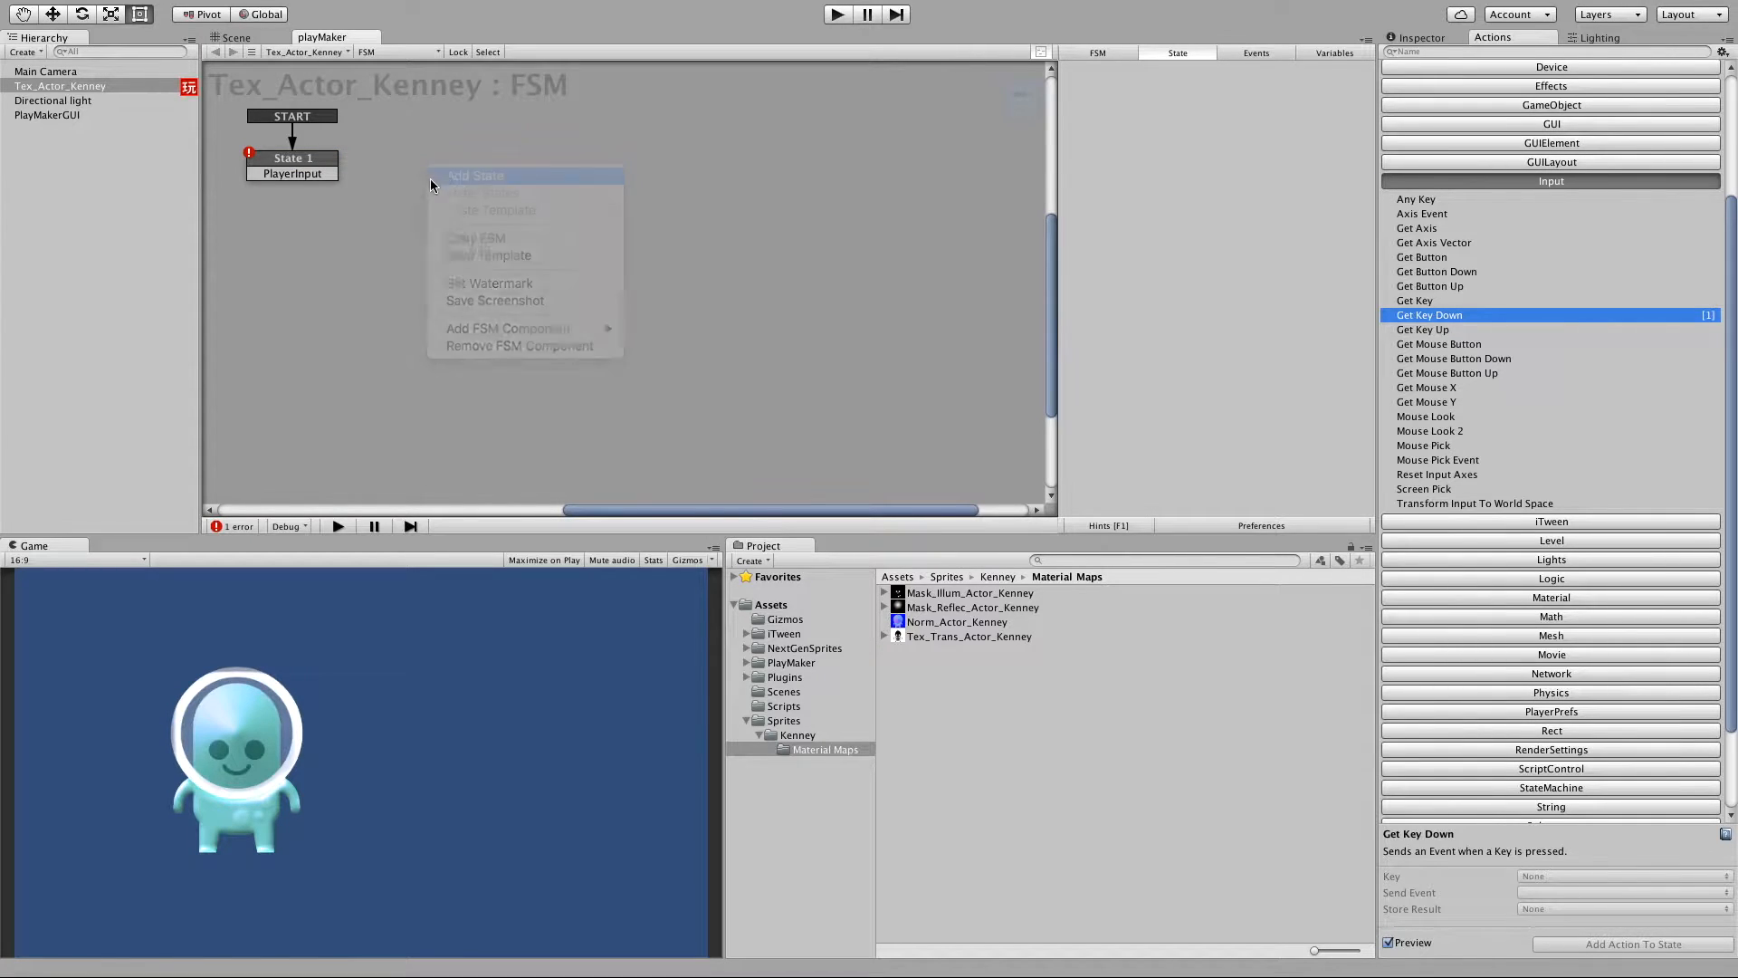
pyautogui.click(334, 178)
pyautogui.moveTo(334, 177)
pyautogui.mouseDown()
pyautogui.moveTo(468, 176)
pyautogui.moveTo(435, 177)
pyautogui.moveTo(441, 202)
pyautogui.mouseUp()
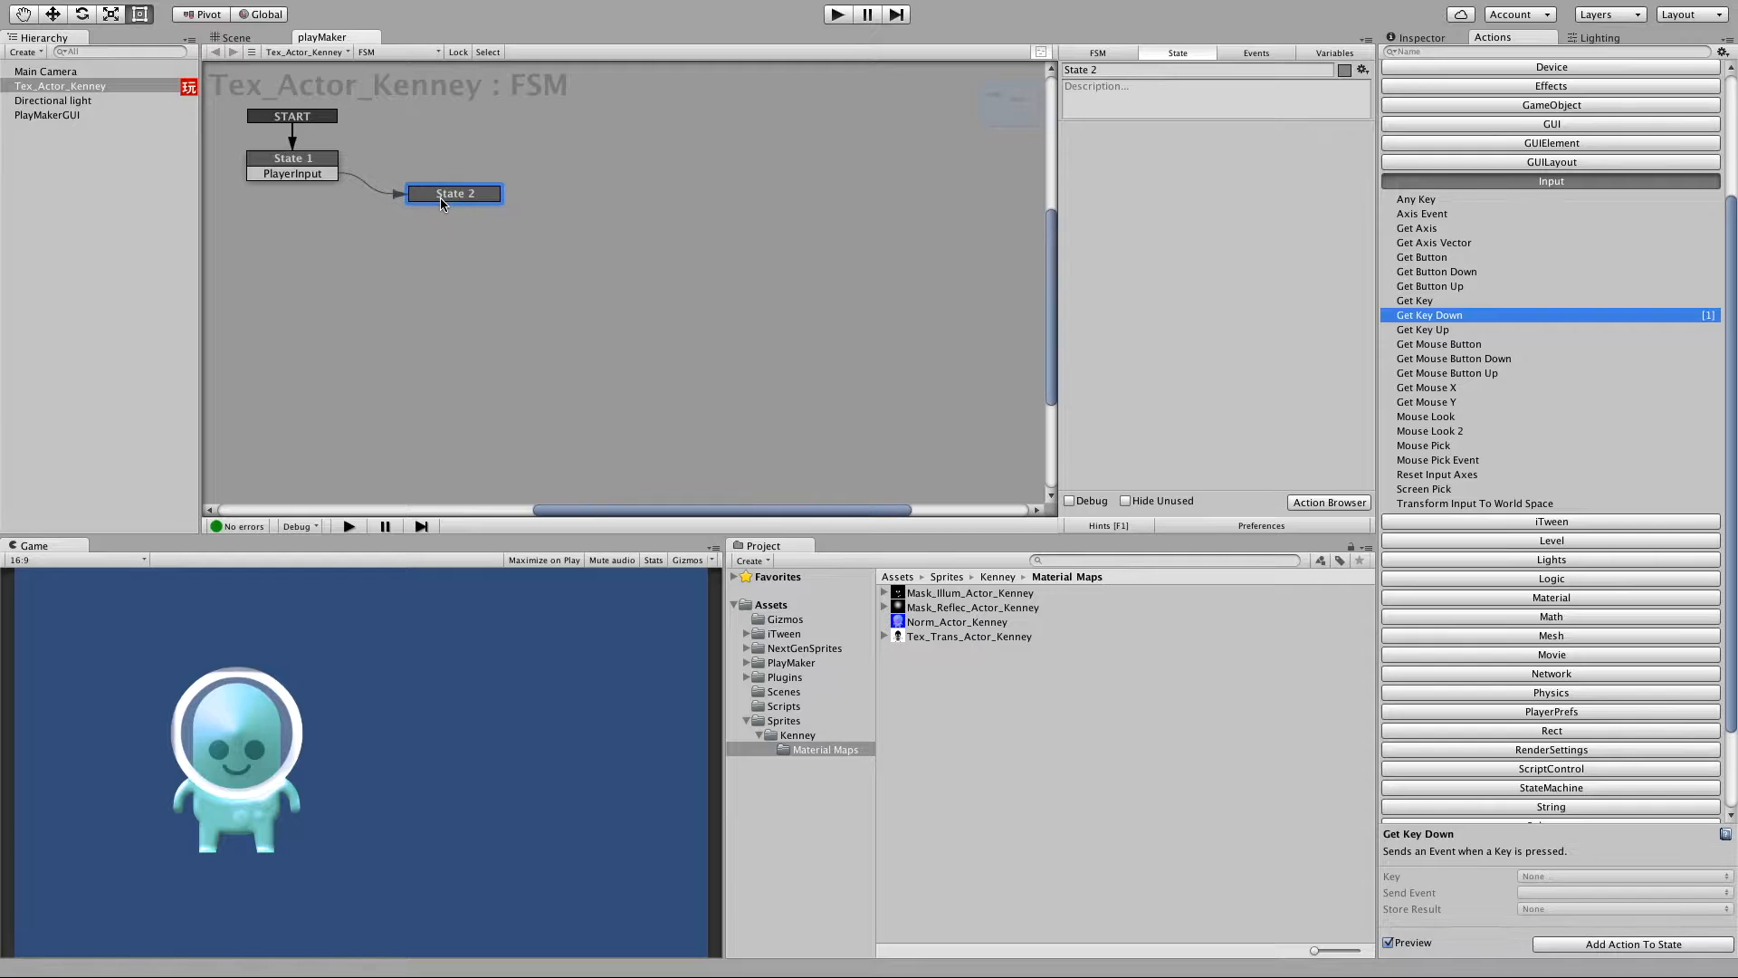
pyautogui.click(451, 191)
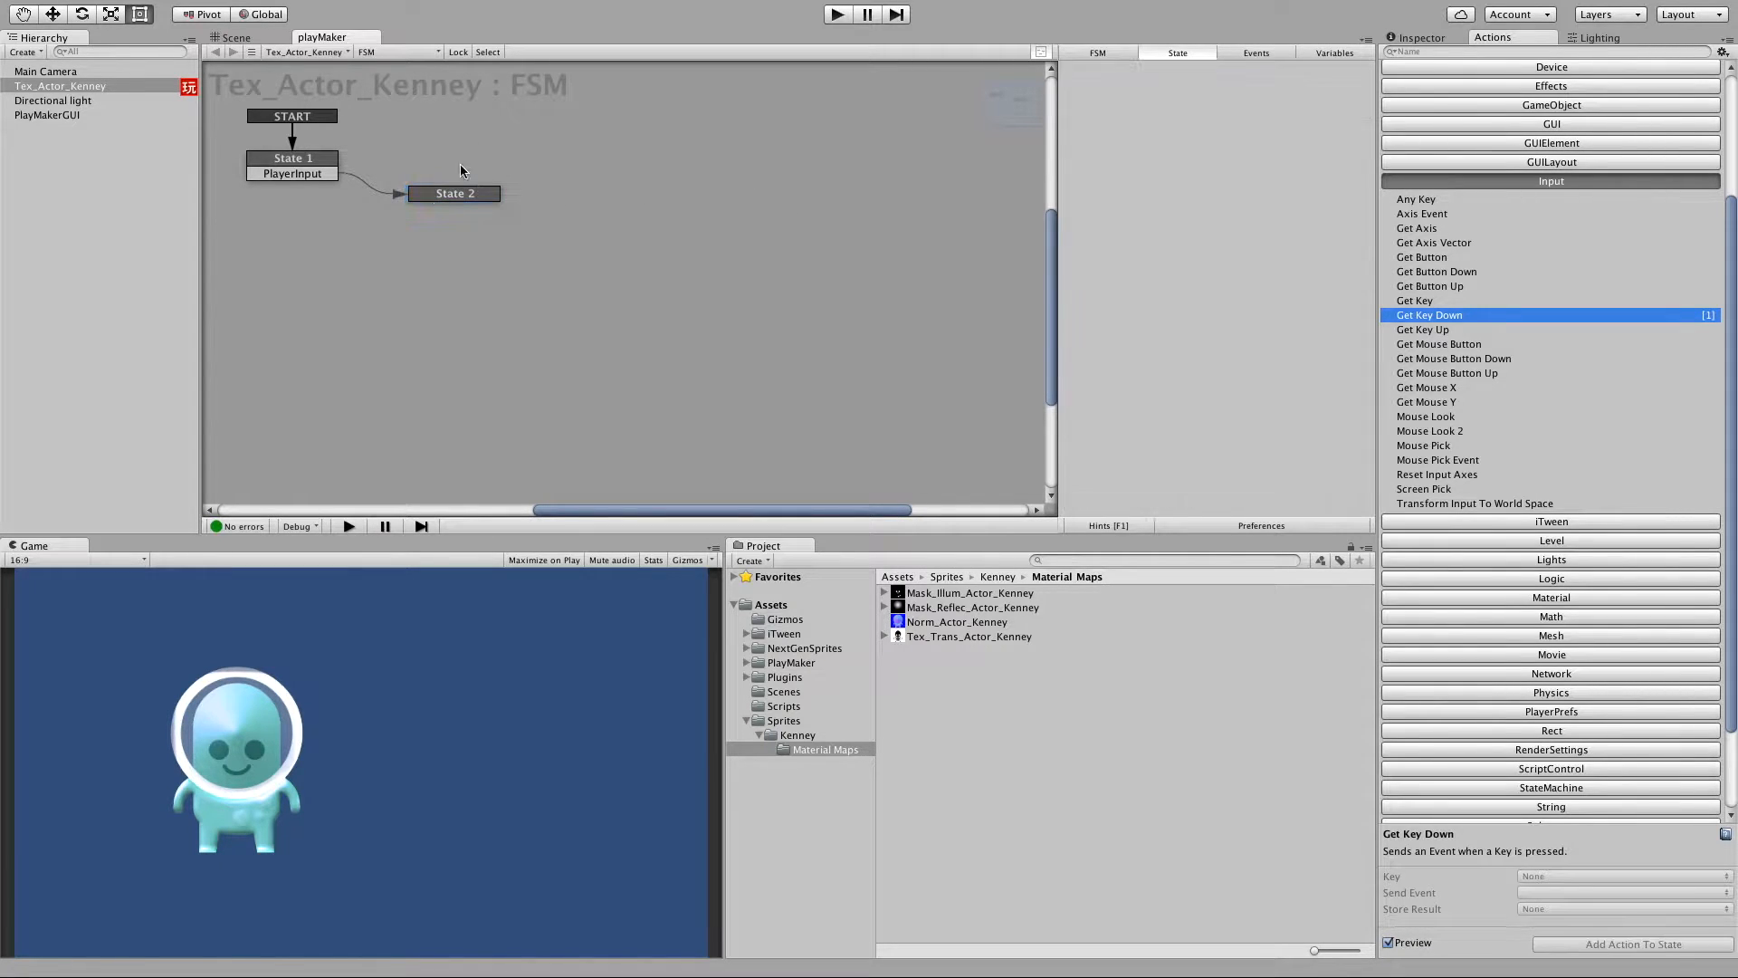
pyautogui.click(473, 194)
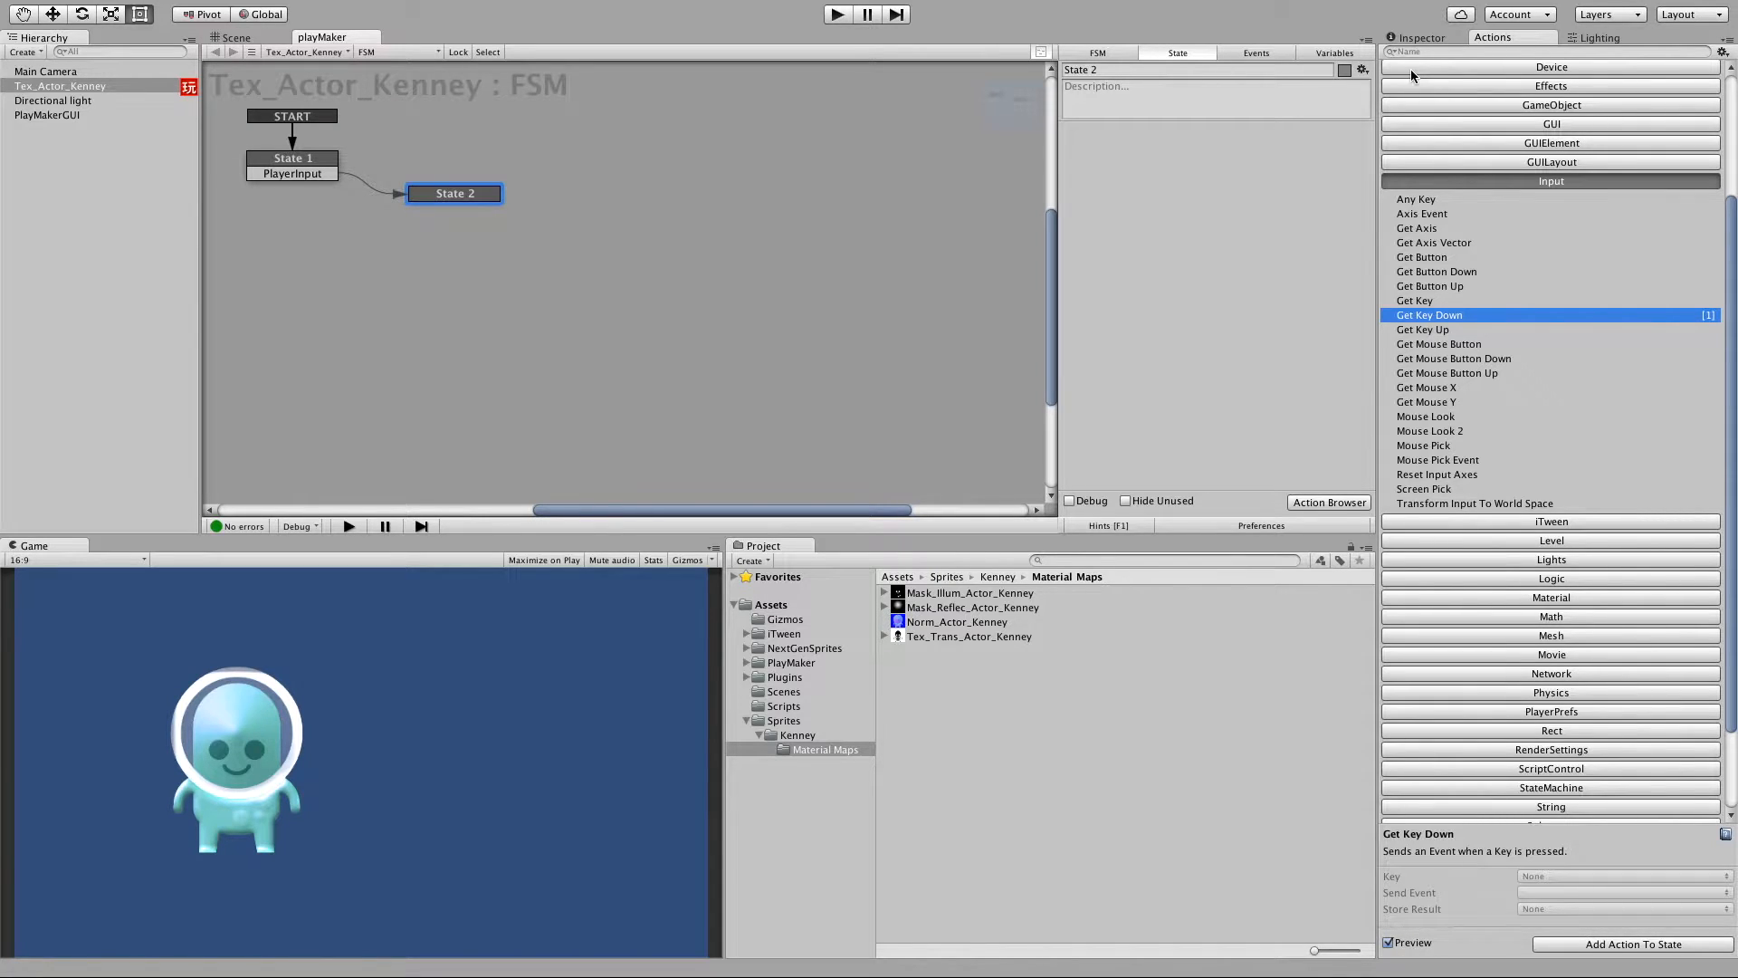
# Import PlayMaker_NextGenSprites_1.0 from NextGenSprites/Extras and expand its actions category.
pyautogui.click(793, 649)
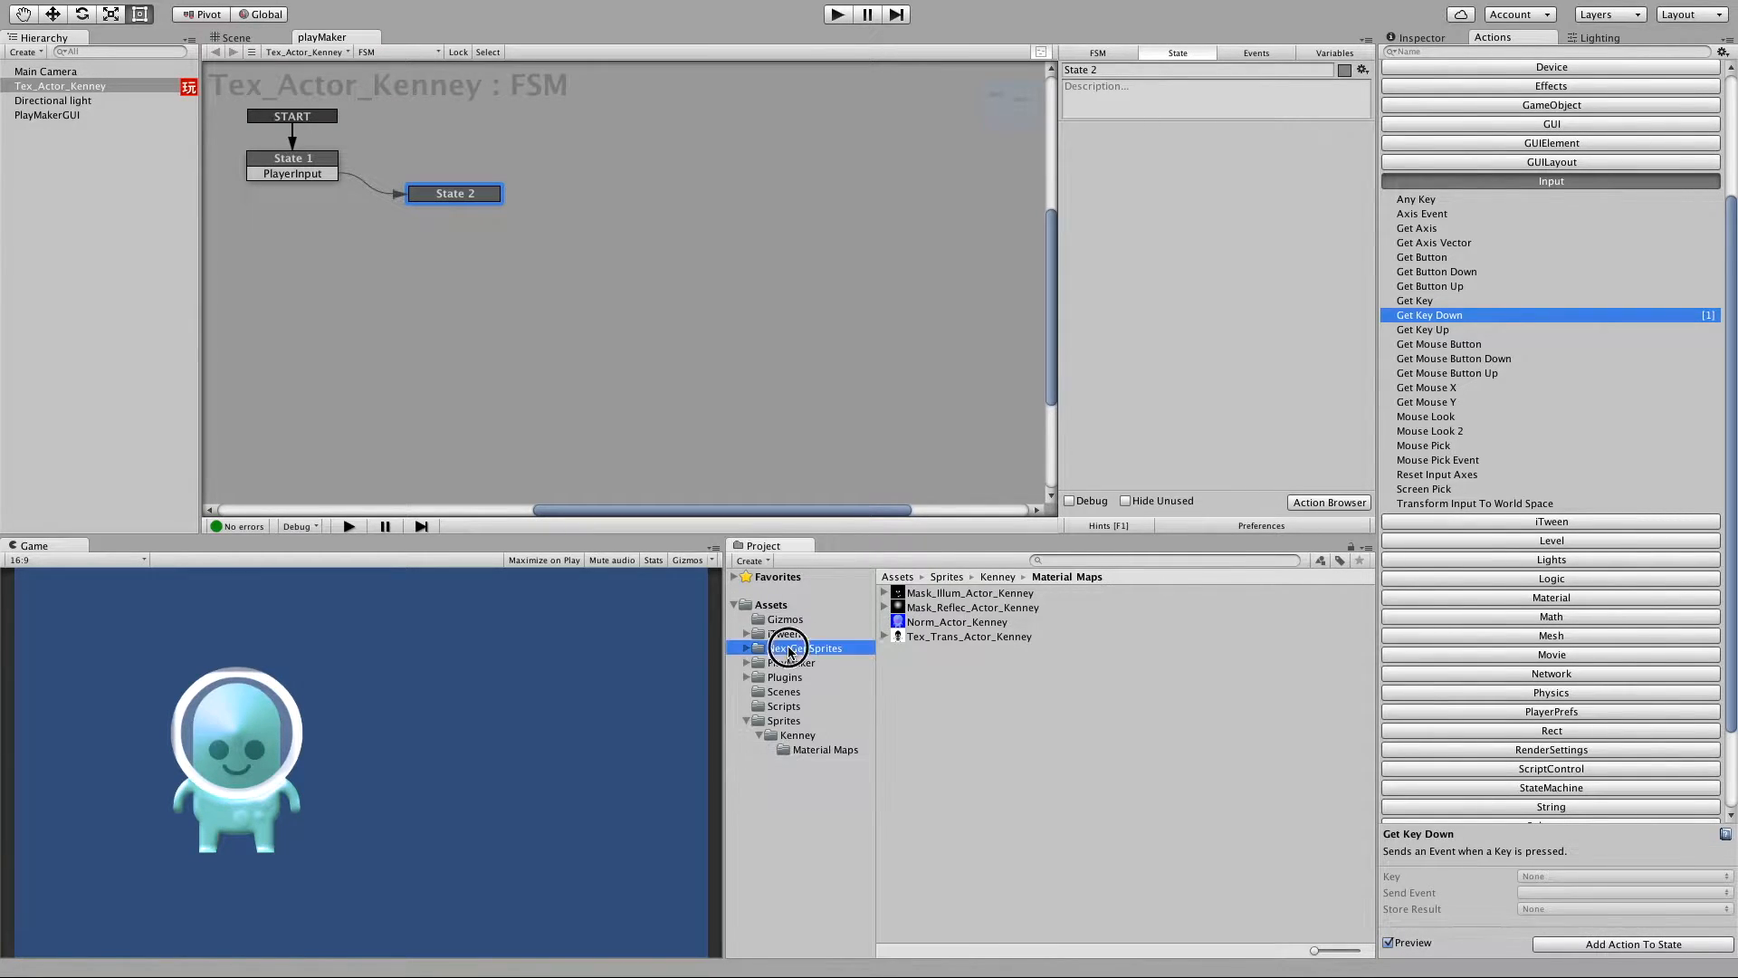
pyautogui.doubleClick(919, 609)
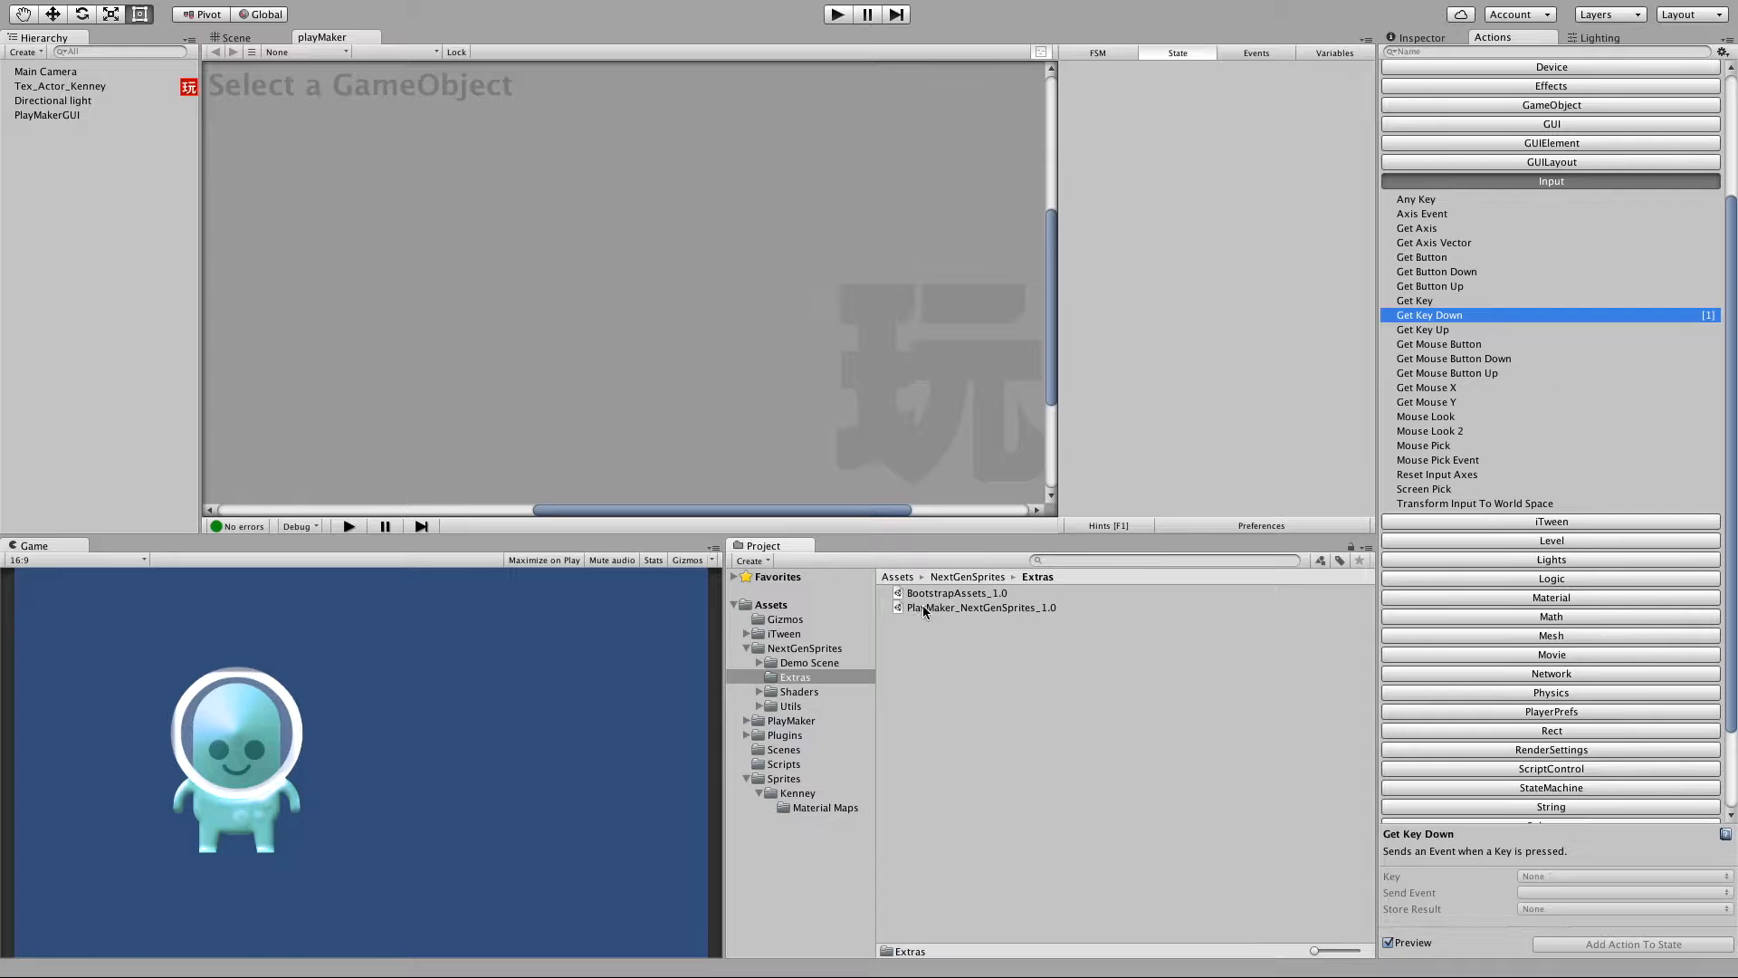
pyautogui.doubleClick(914, 609)
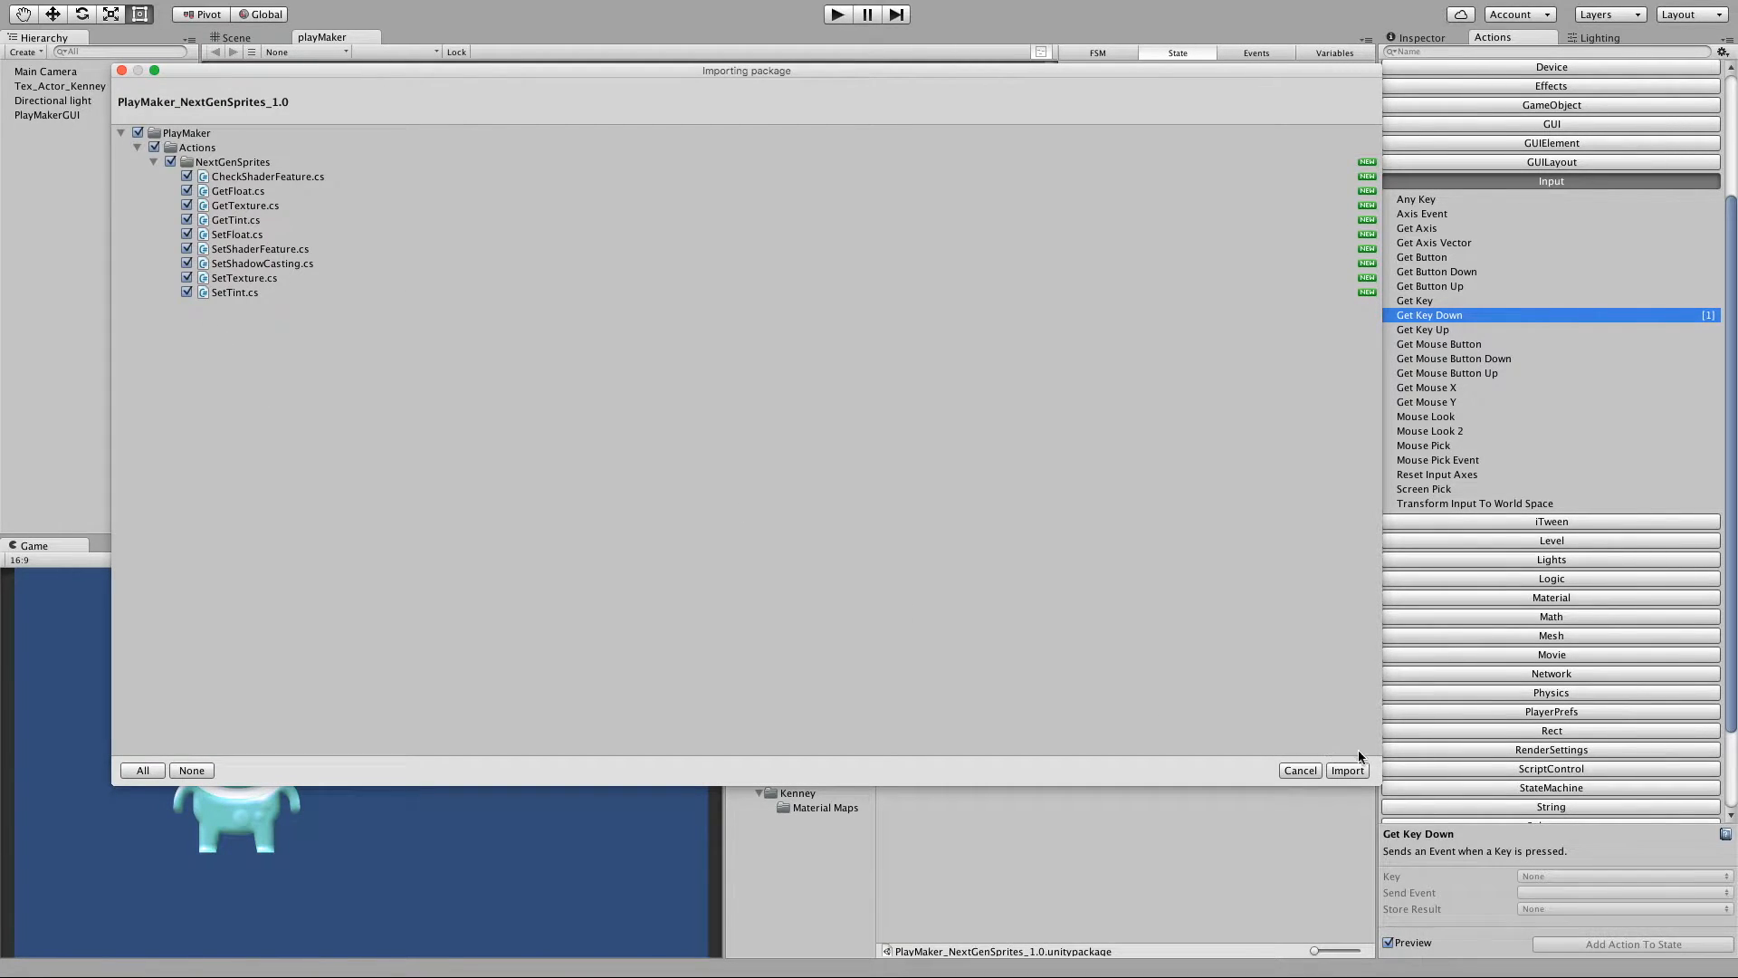
pyautogui.click(1345, 770)
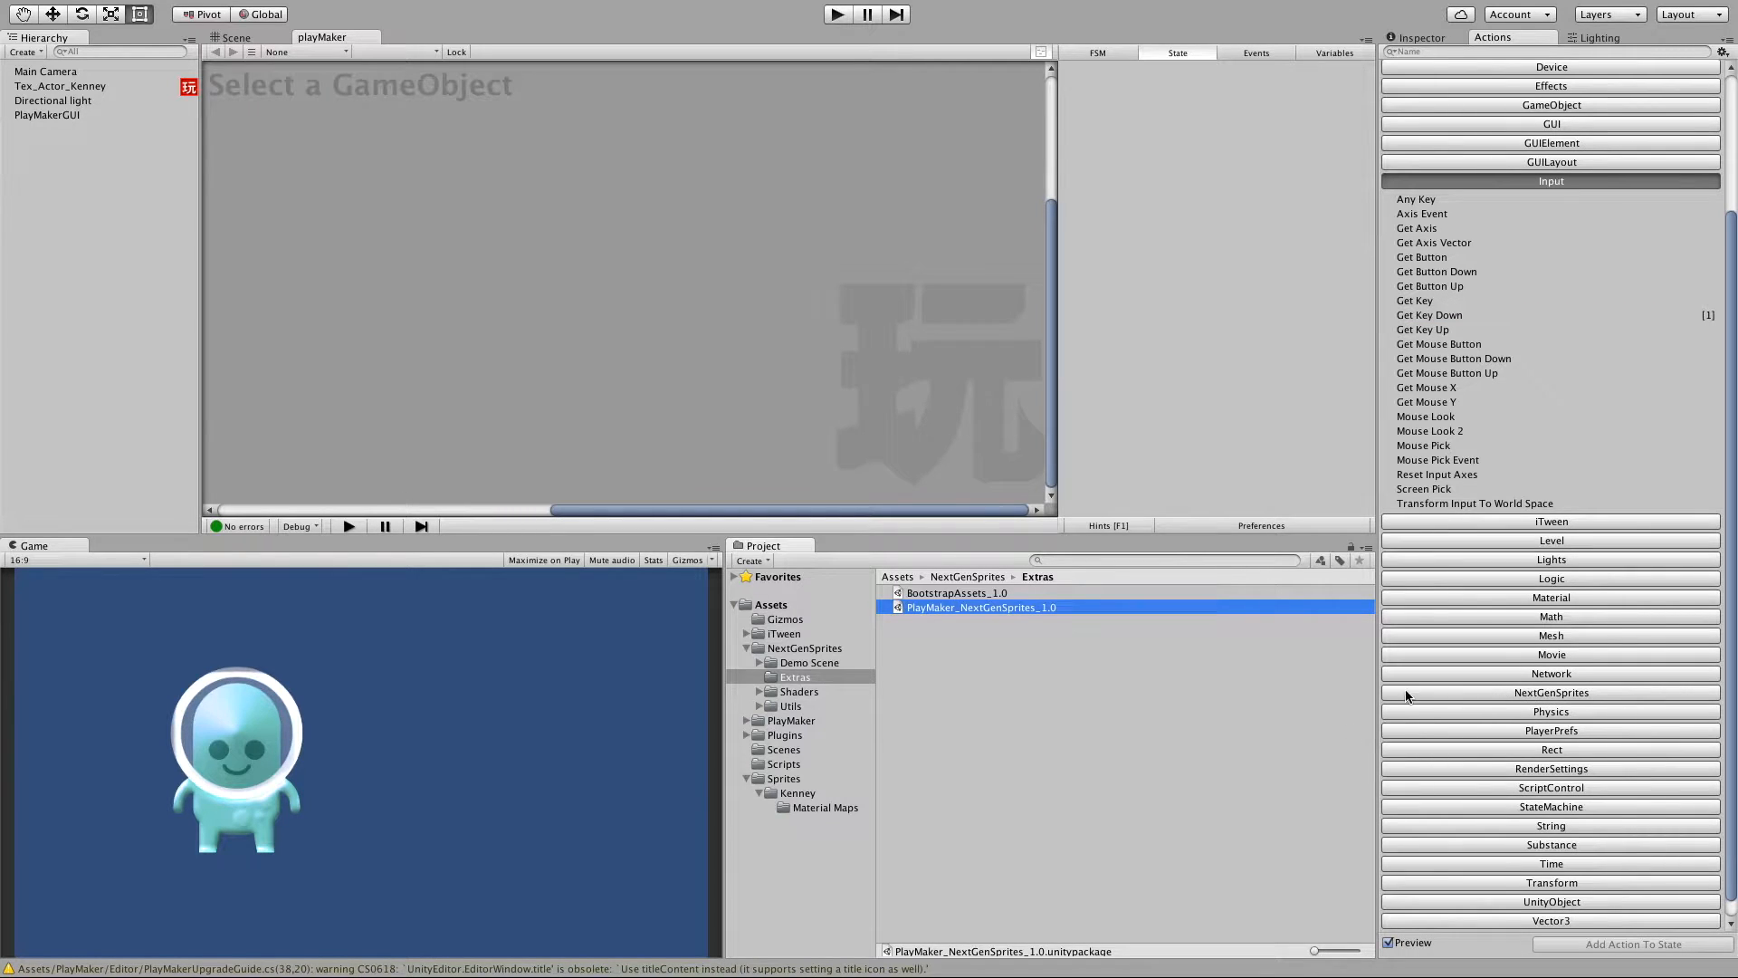
pyautogui.click(1568, 693)
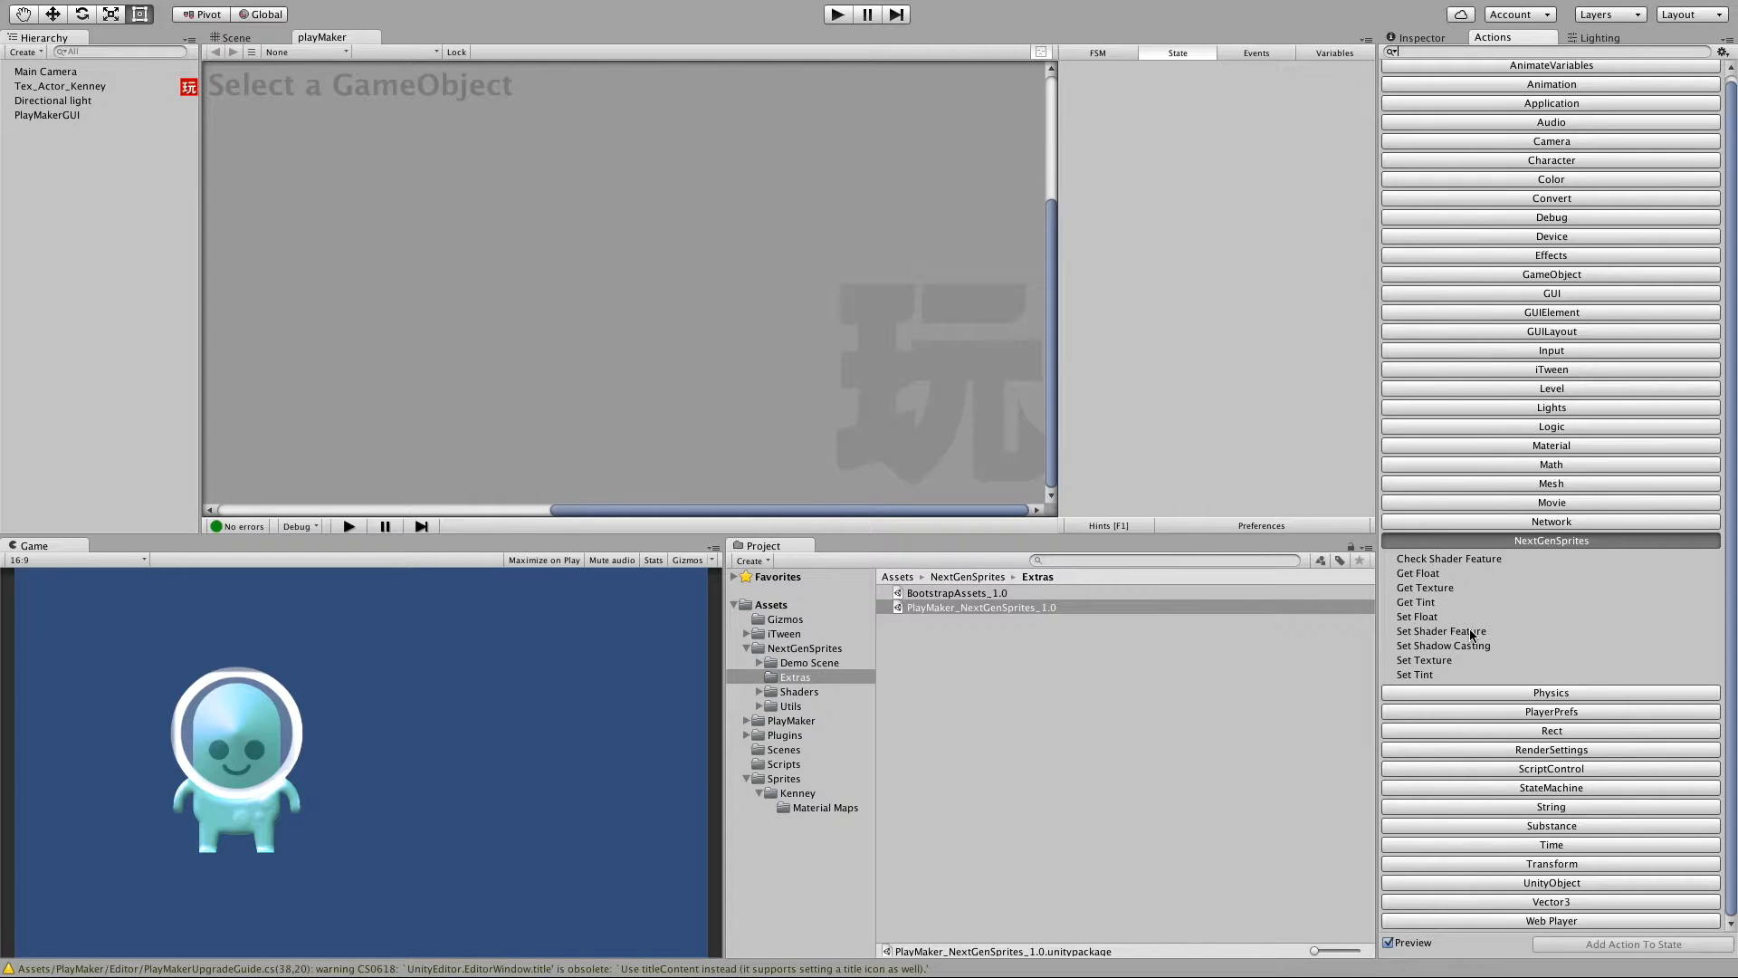
# Add a NextGenSprites Set Float action to State 2, then show the character's Inspector components.
pyautogui.click(136, 86)
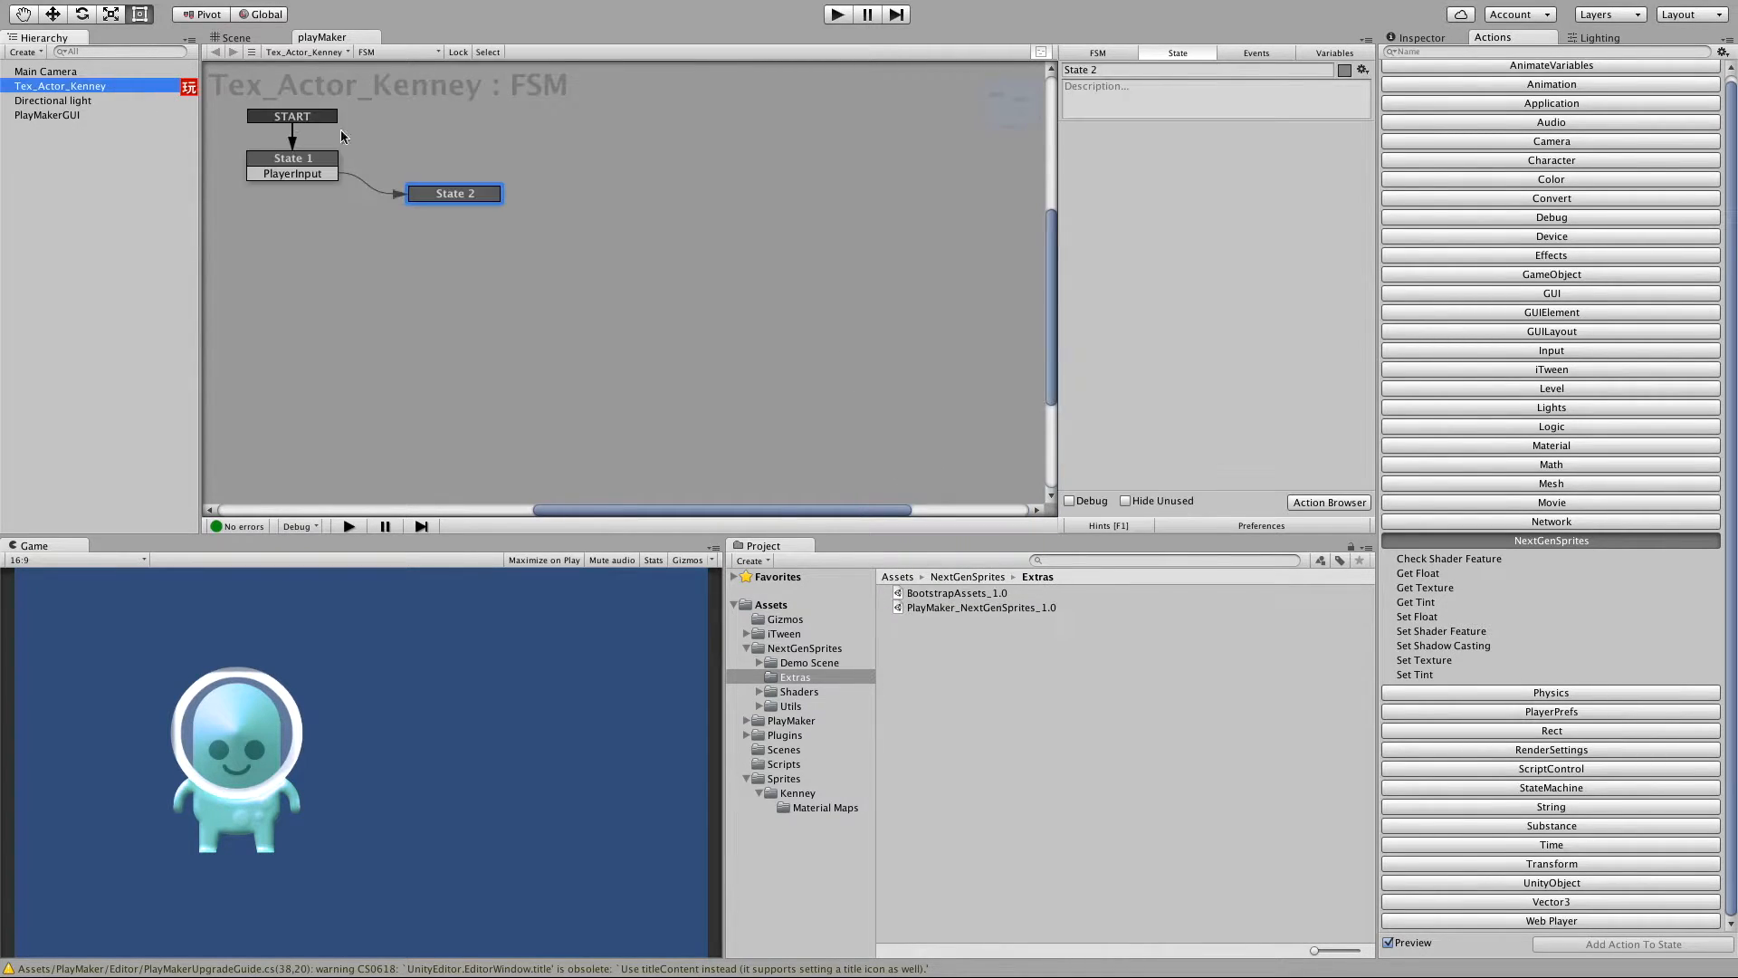
pyautogui.click(441, 192)
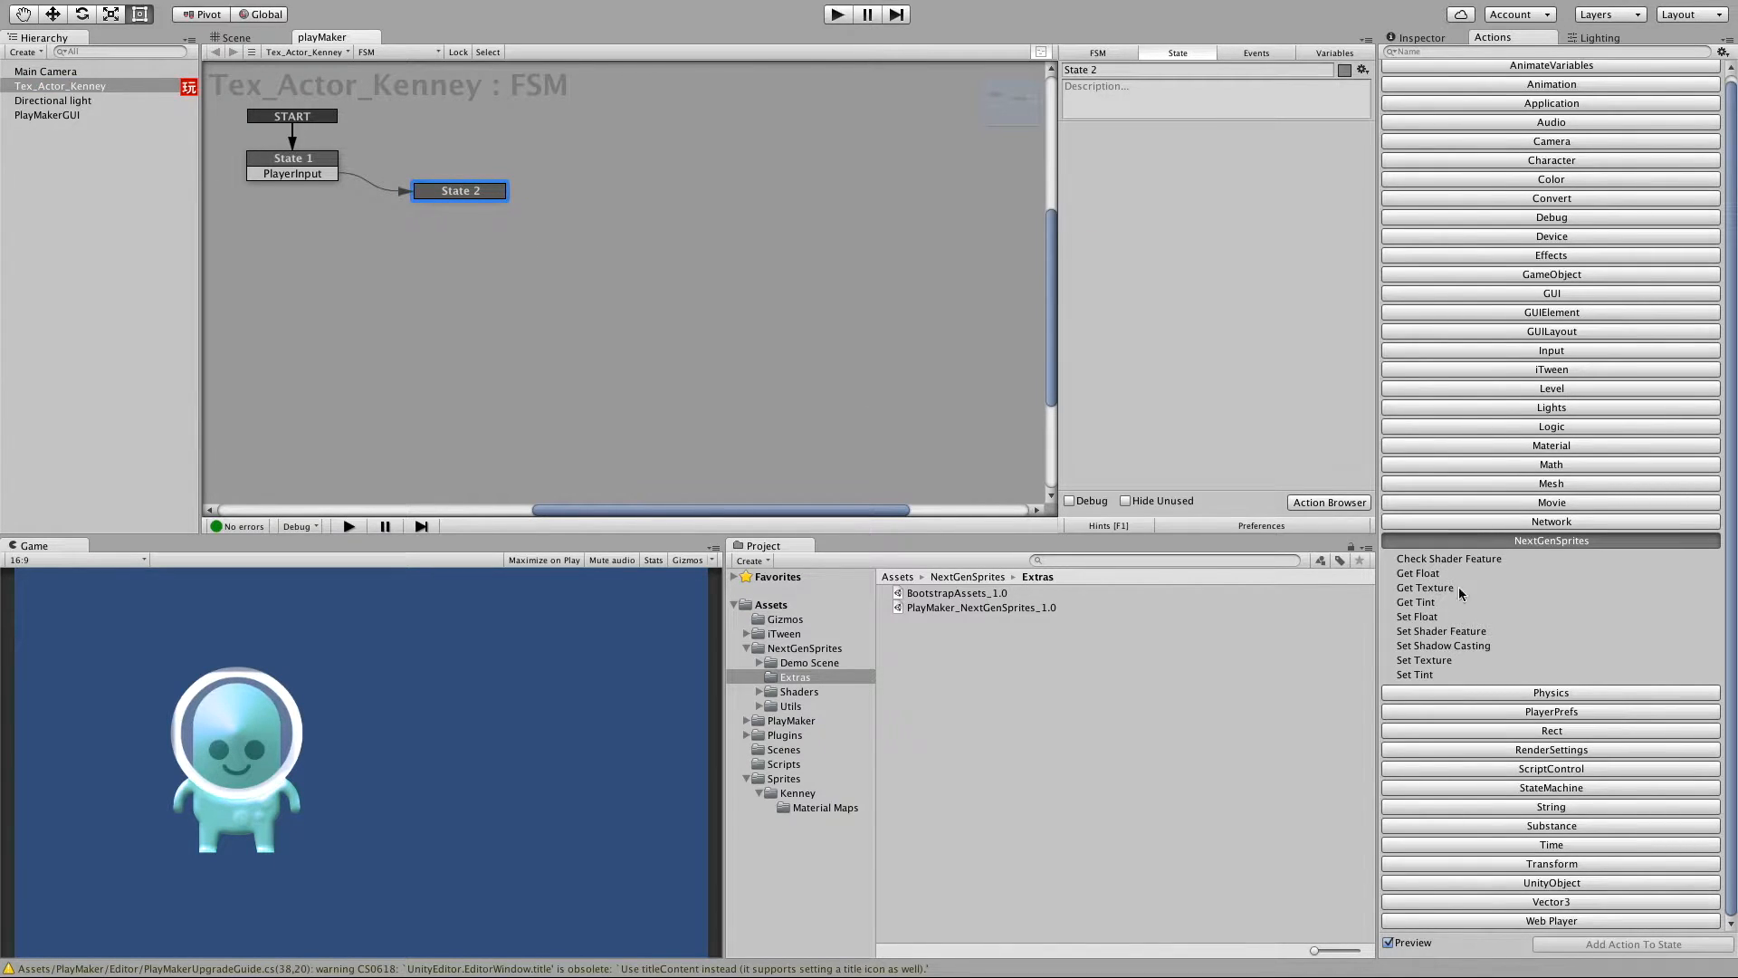
pyautogui.doubleClick(1417, 618)
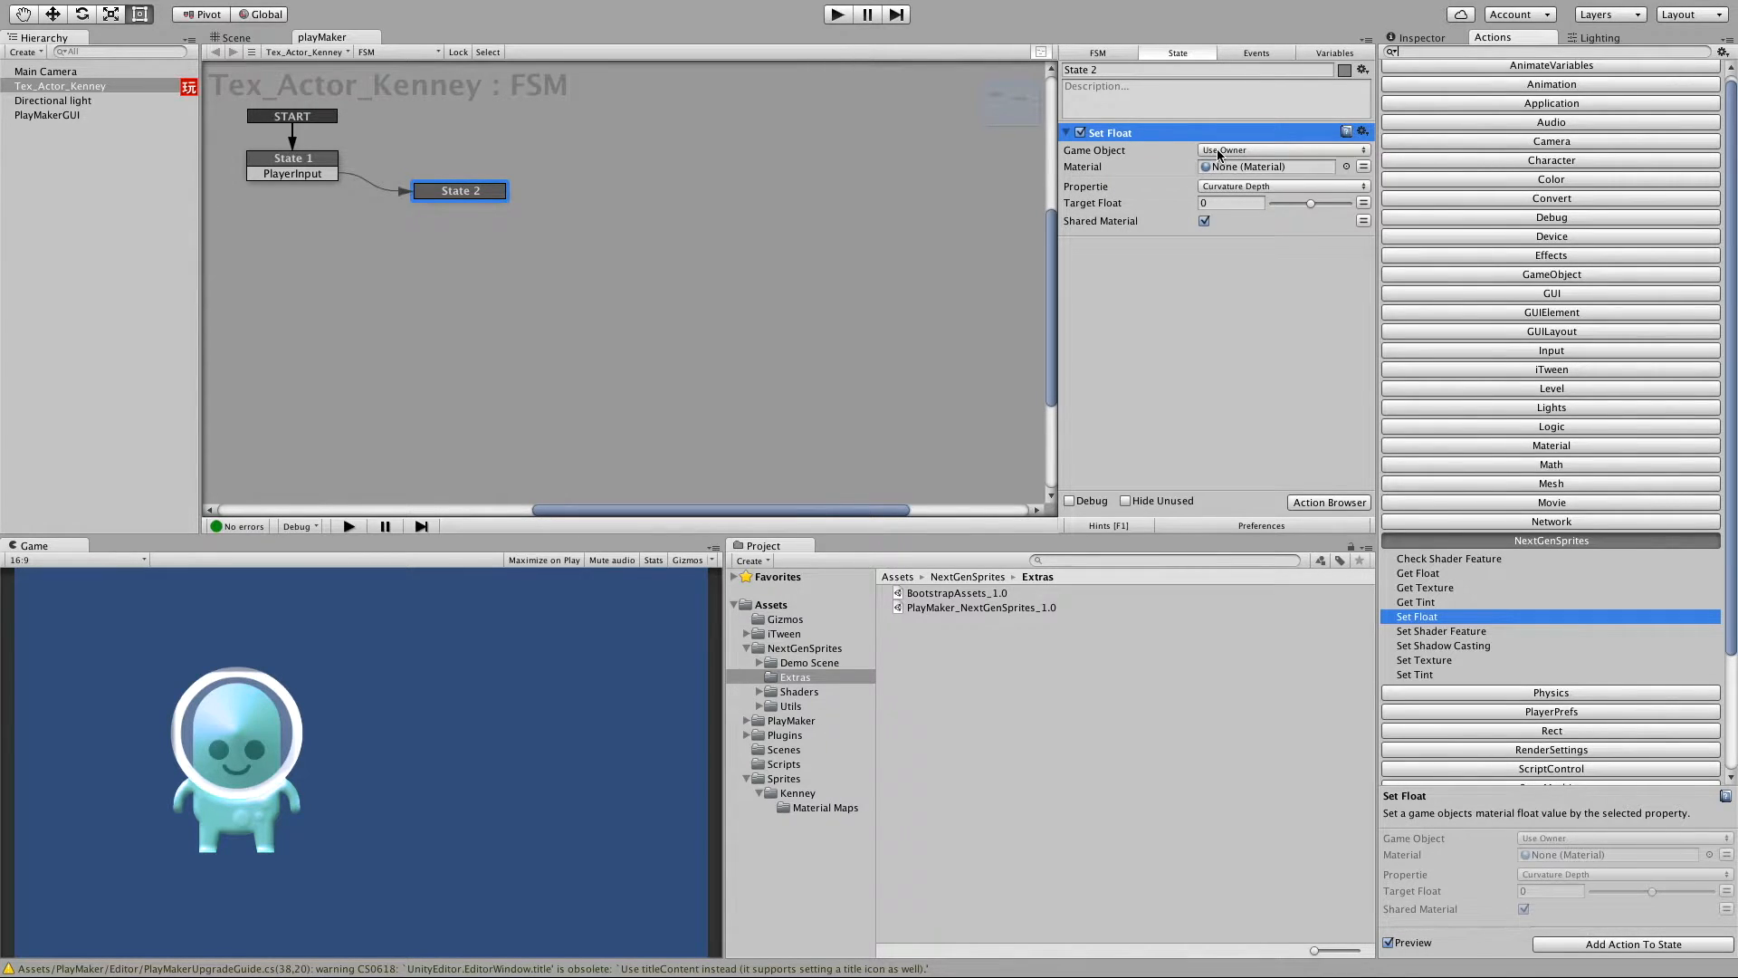
pyautogui.click(1086, 178)
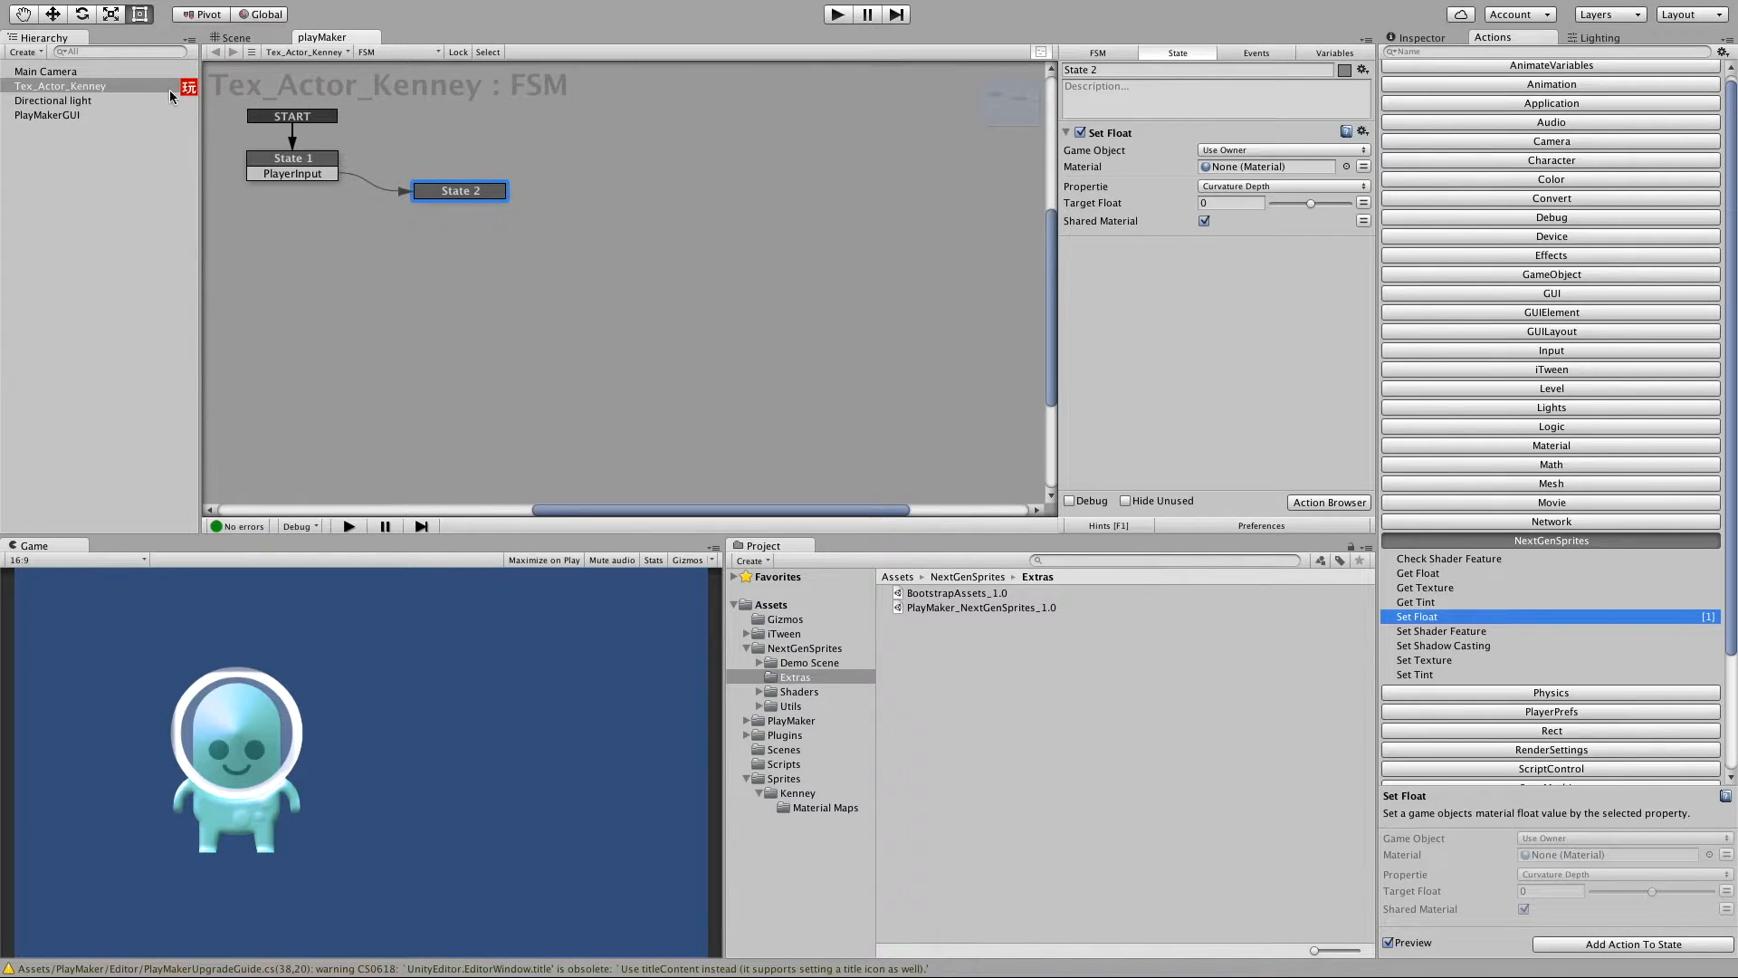
pyautogui.click(1417, 38)
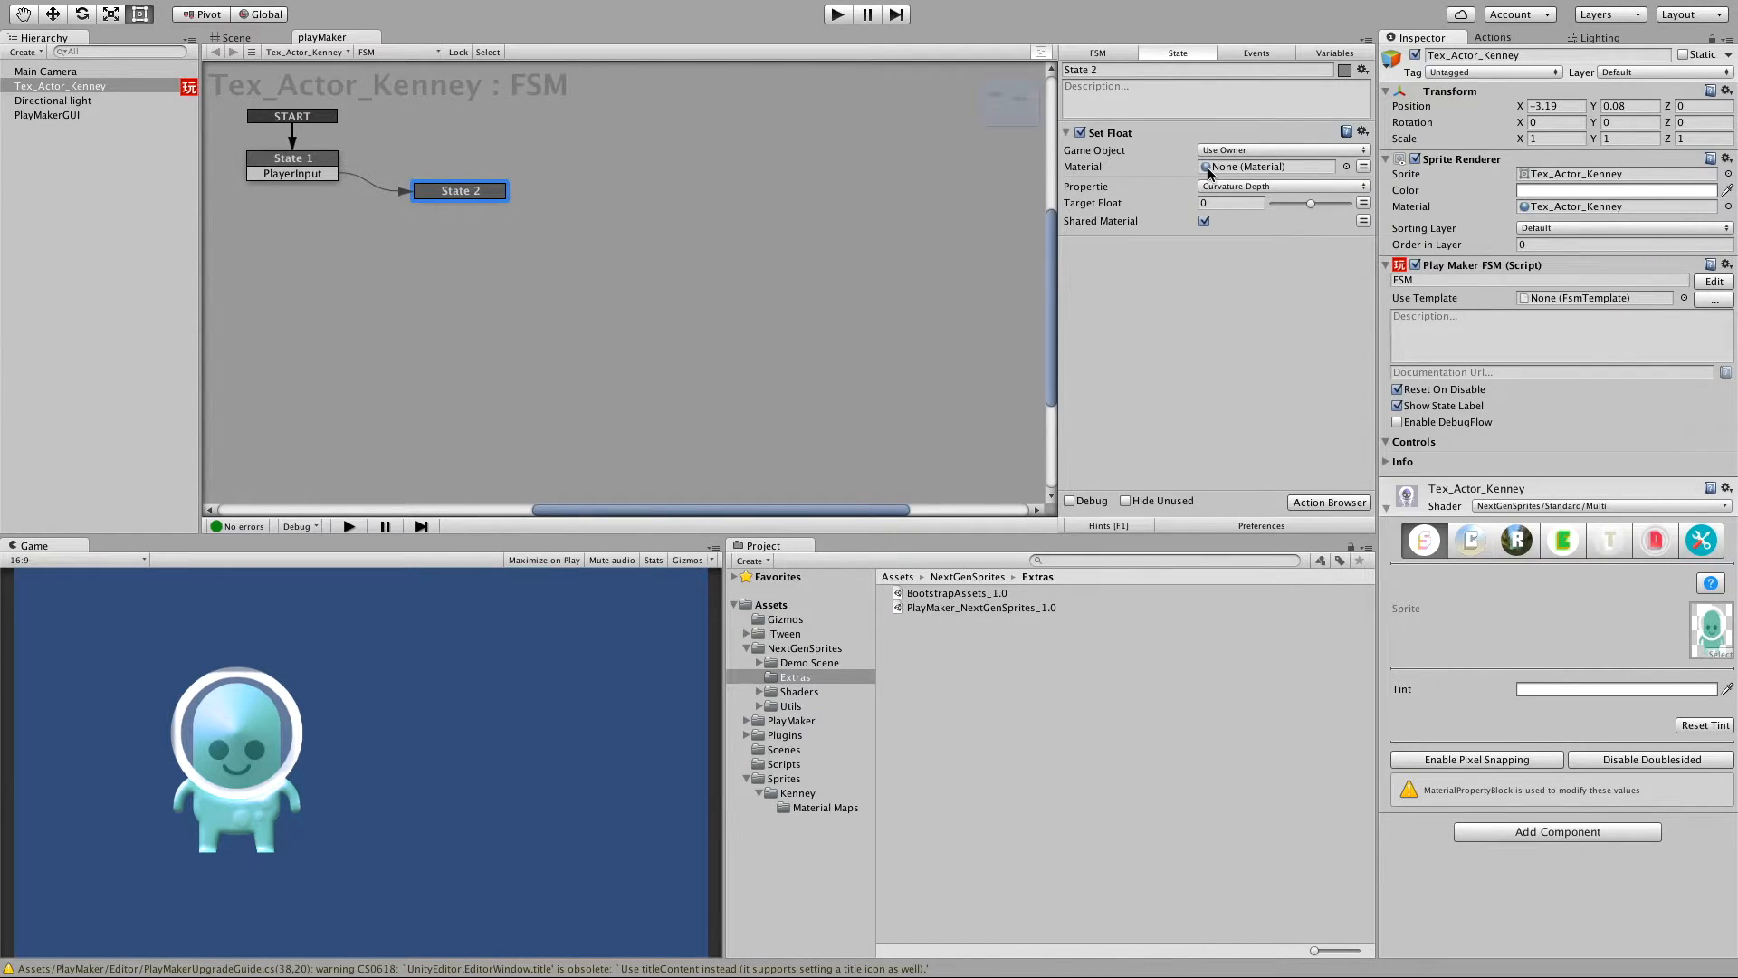
# Set the Set Float property to Curvature Depth, Target Float 0, with Shared Material unchecked.
pyautogui.click(1260, 190)
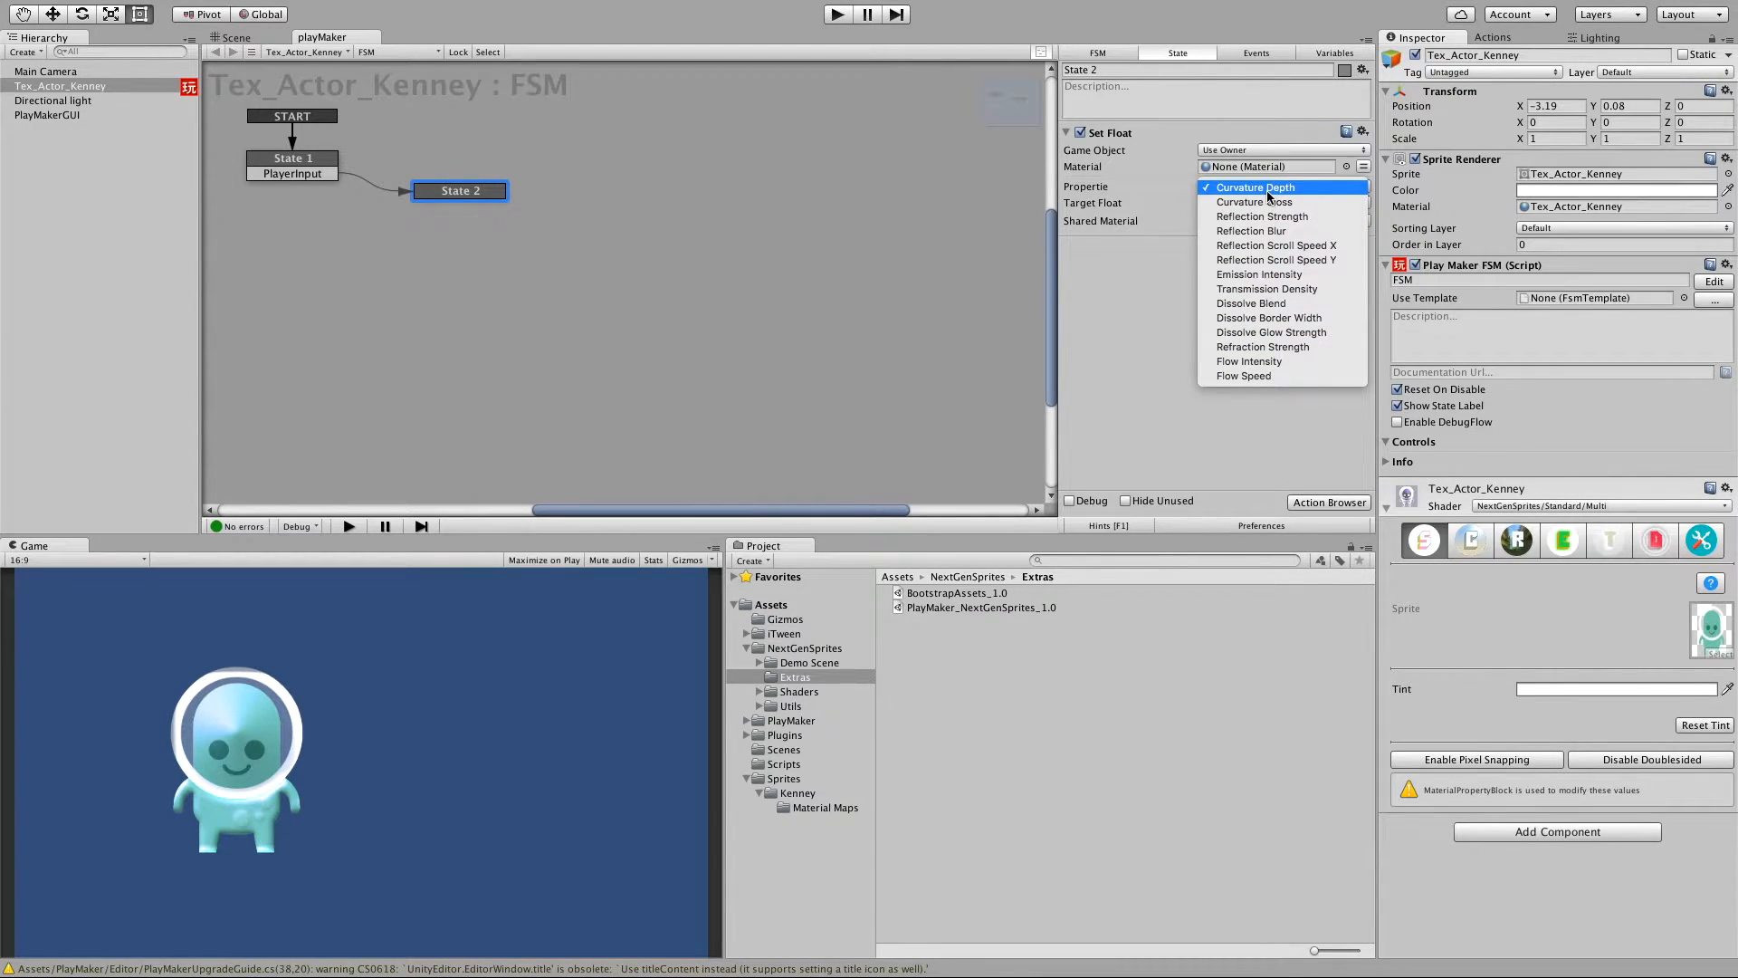
pyautogui.click(1269, 190)
pyautogui.click(1481, 551)
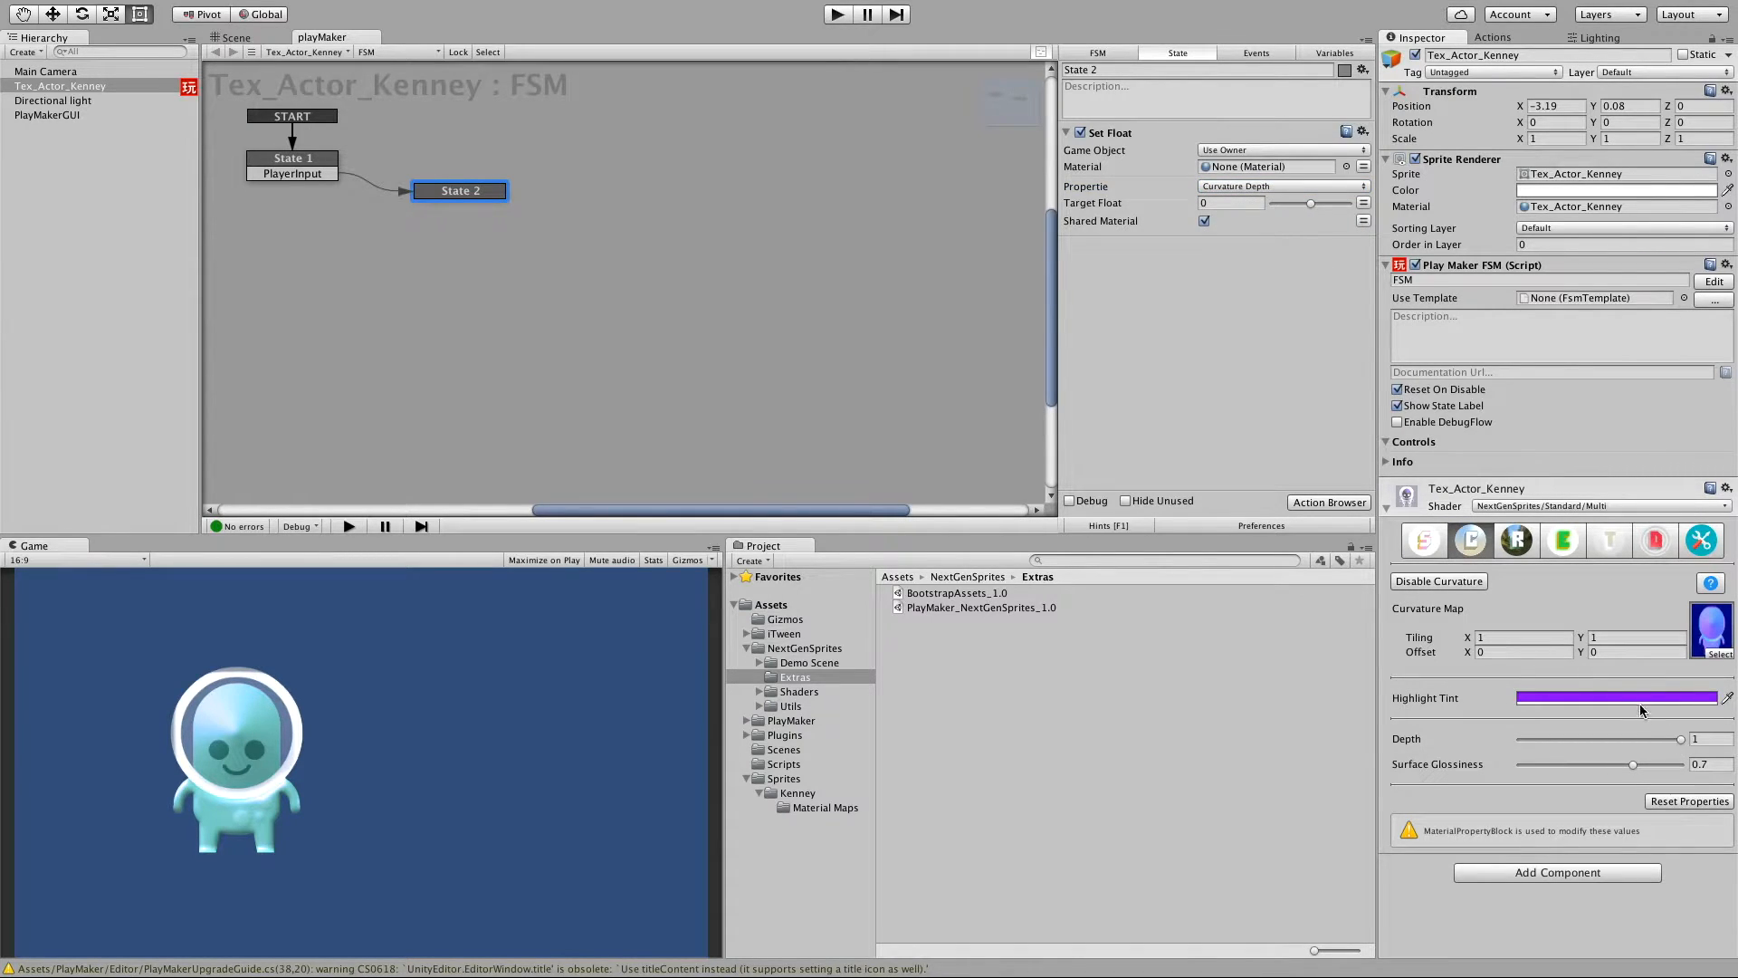
pyautogui.click(1098, 201)
pyautogui.click(1233, 205)
pyautogui.write('0')
pyautogui.click(1200, 250)
pyautogui.click(1204, 222)
pyautogui.click(1160, 312)
# Run play mode and press Space to advance from State 1 to State 2.
pyautogui.click(839, 14)
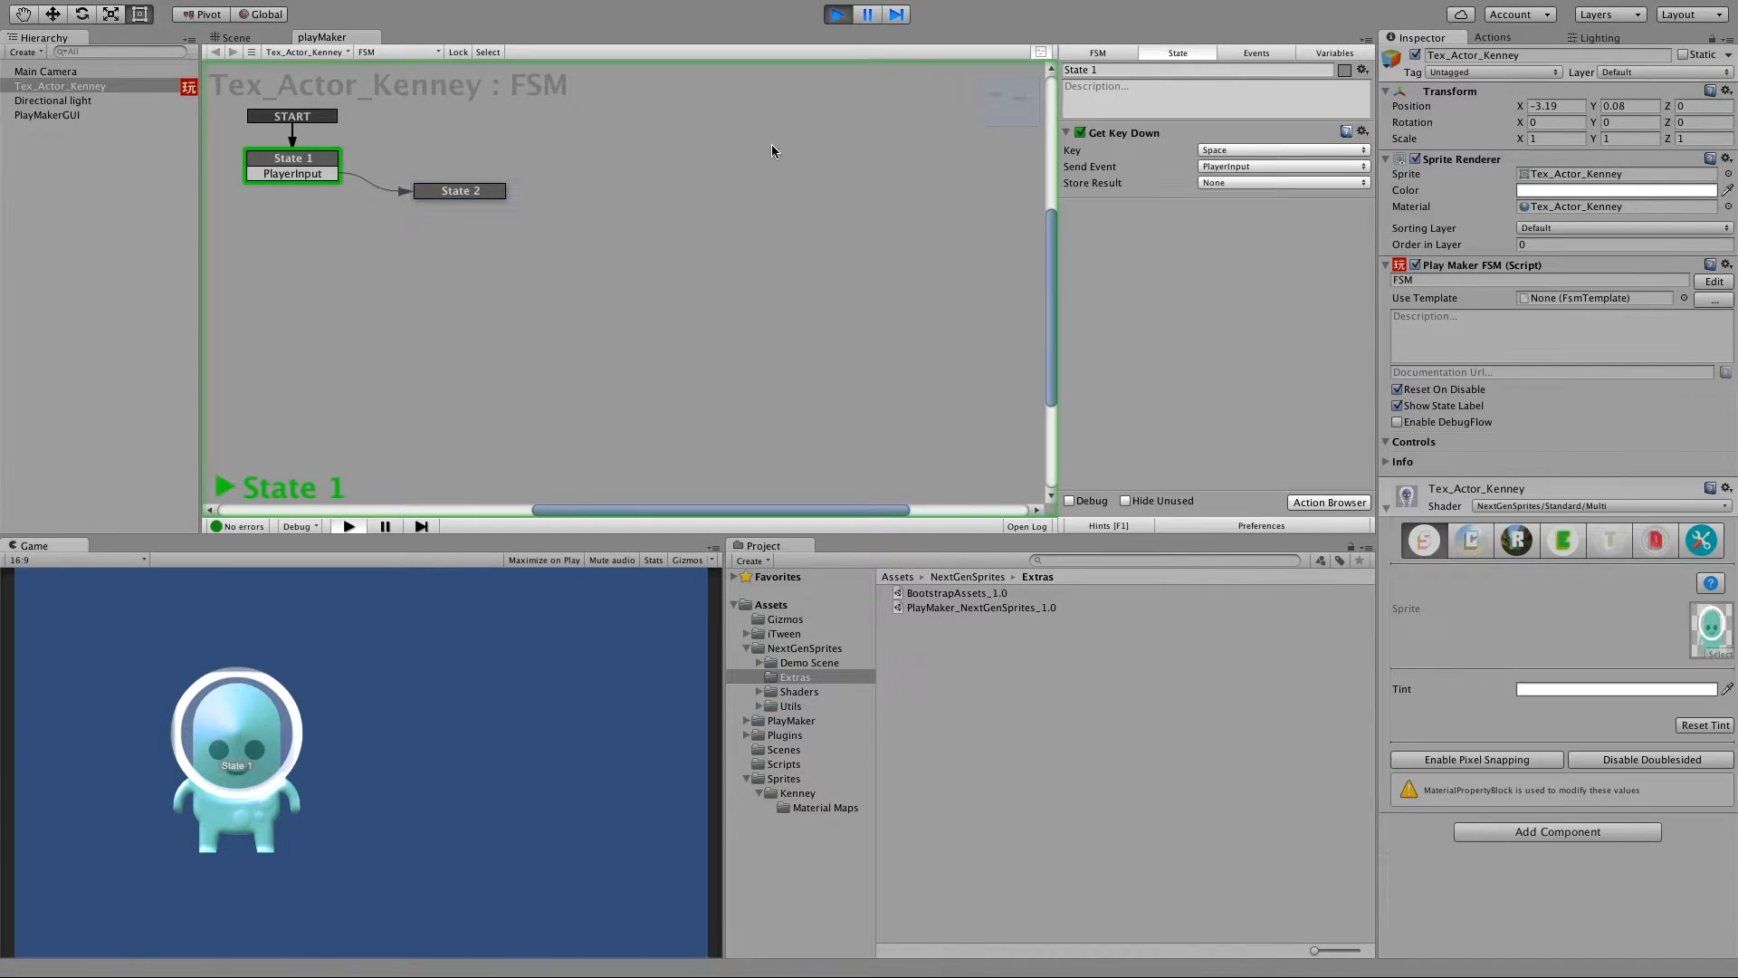
pyautogui.press('space')
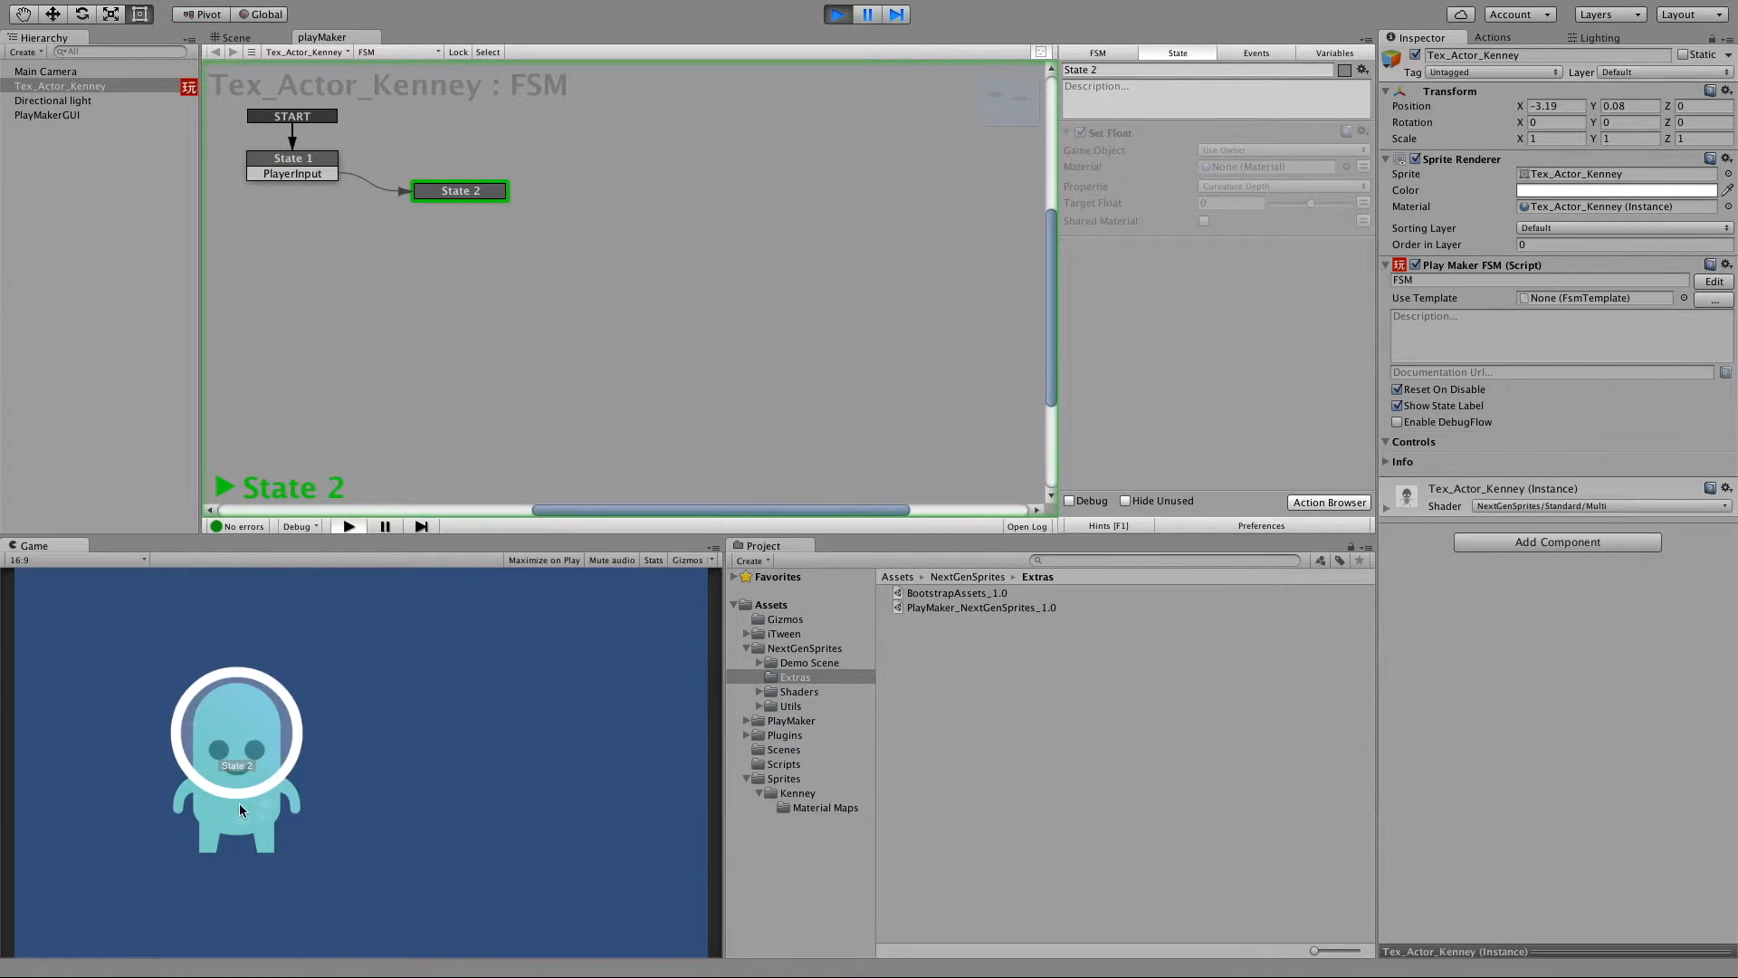
# Stop play, add a Set Tint action to State 2 and disable its Set Float action.
pyautogui.click(836, 13)
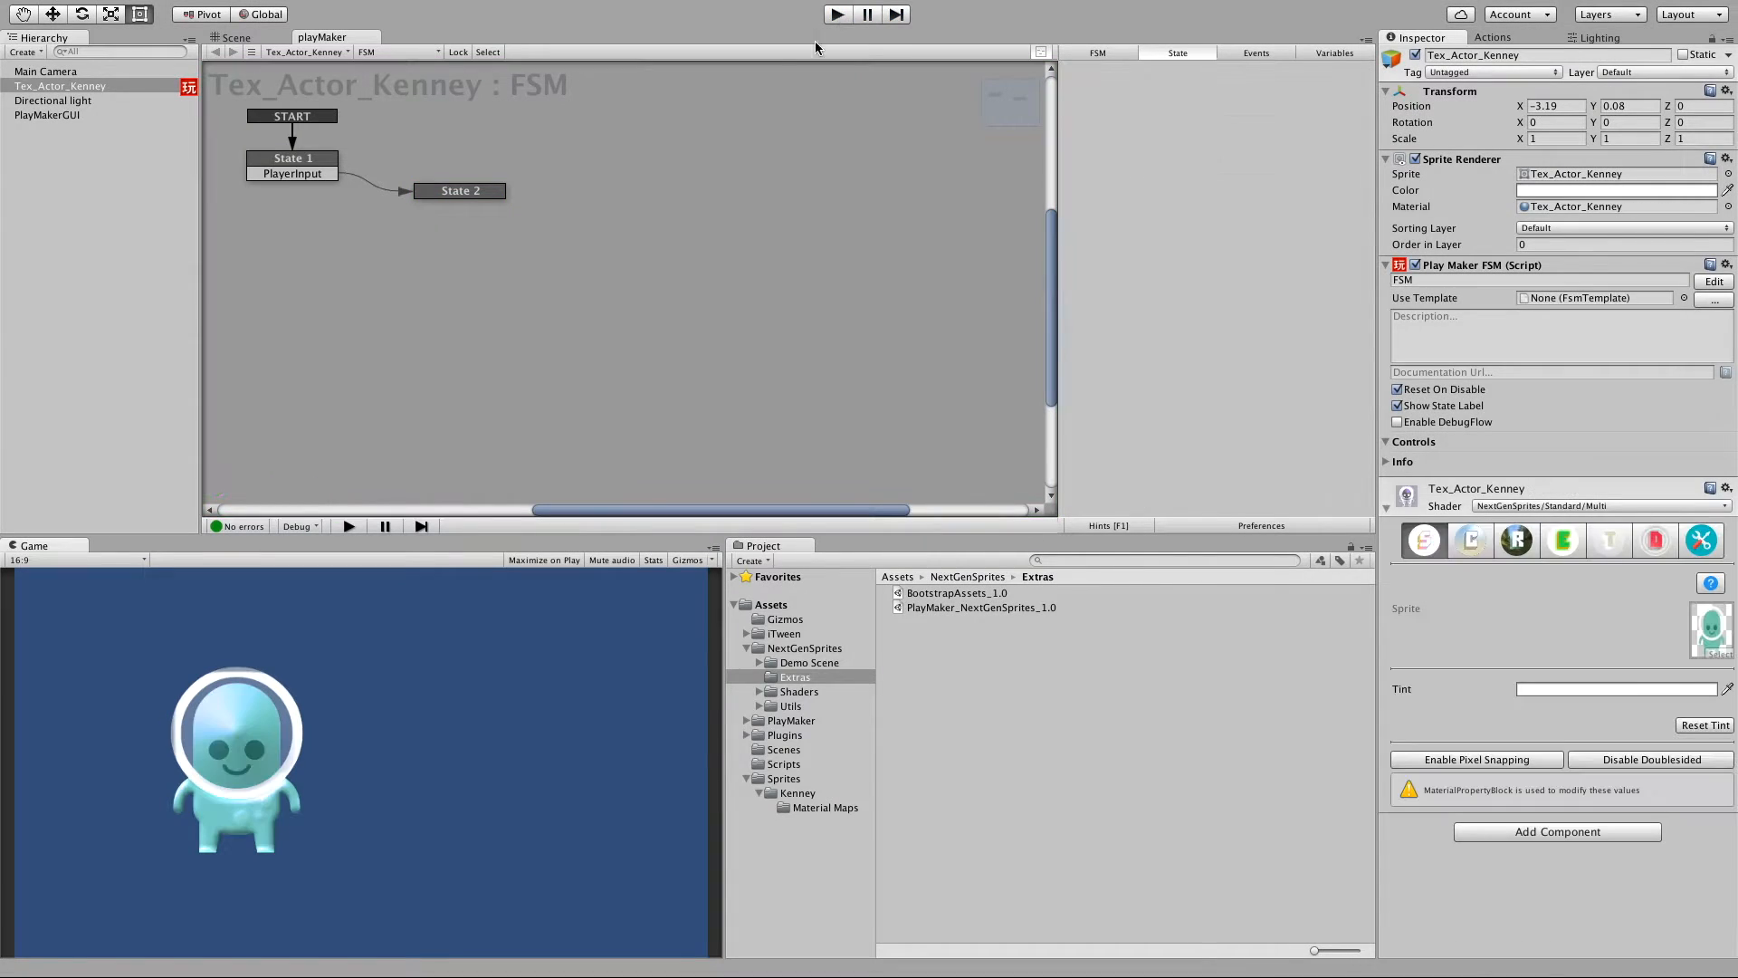
pyautogui.click(469, 196)
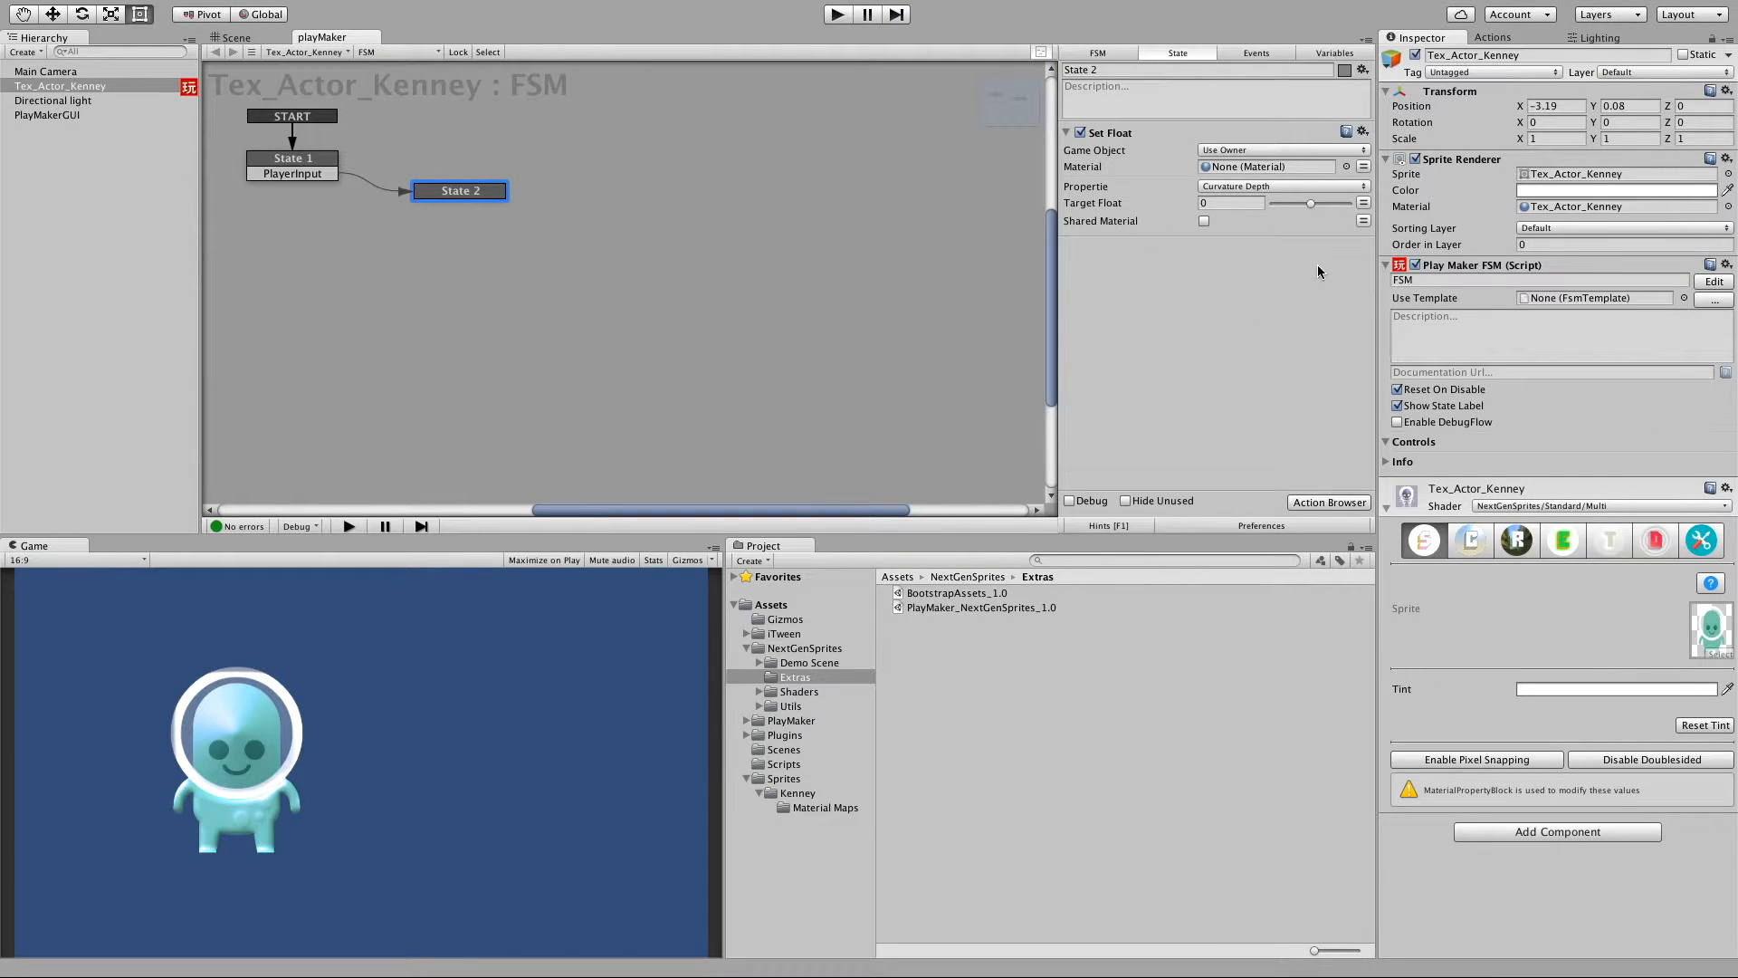
pyautogui.click(1497, 40)
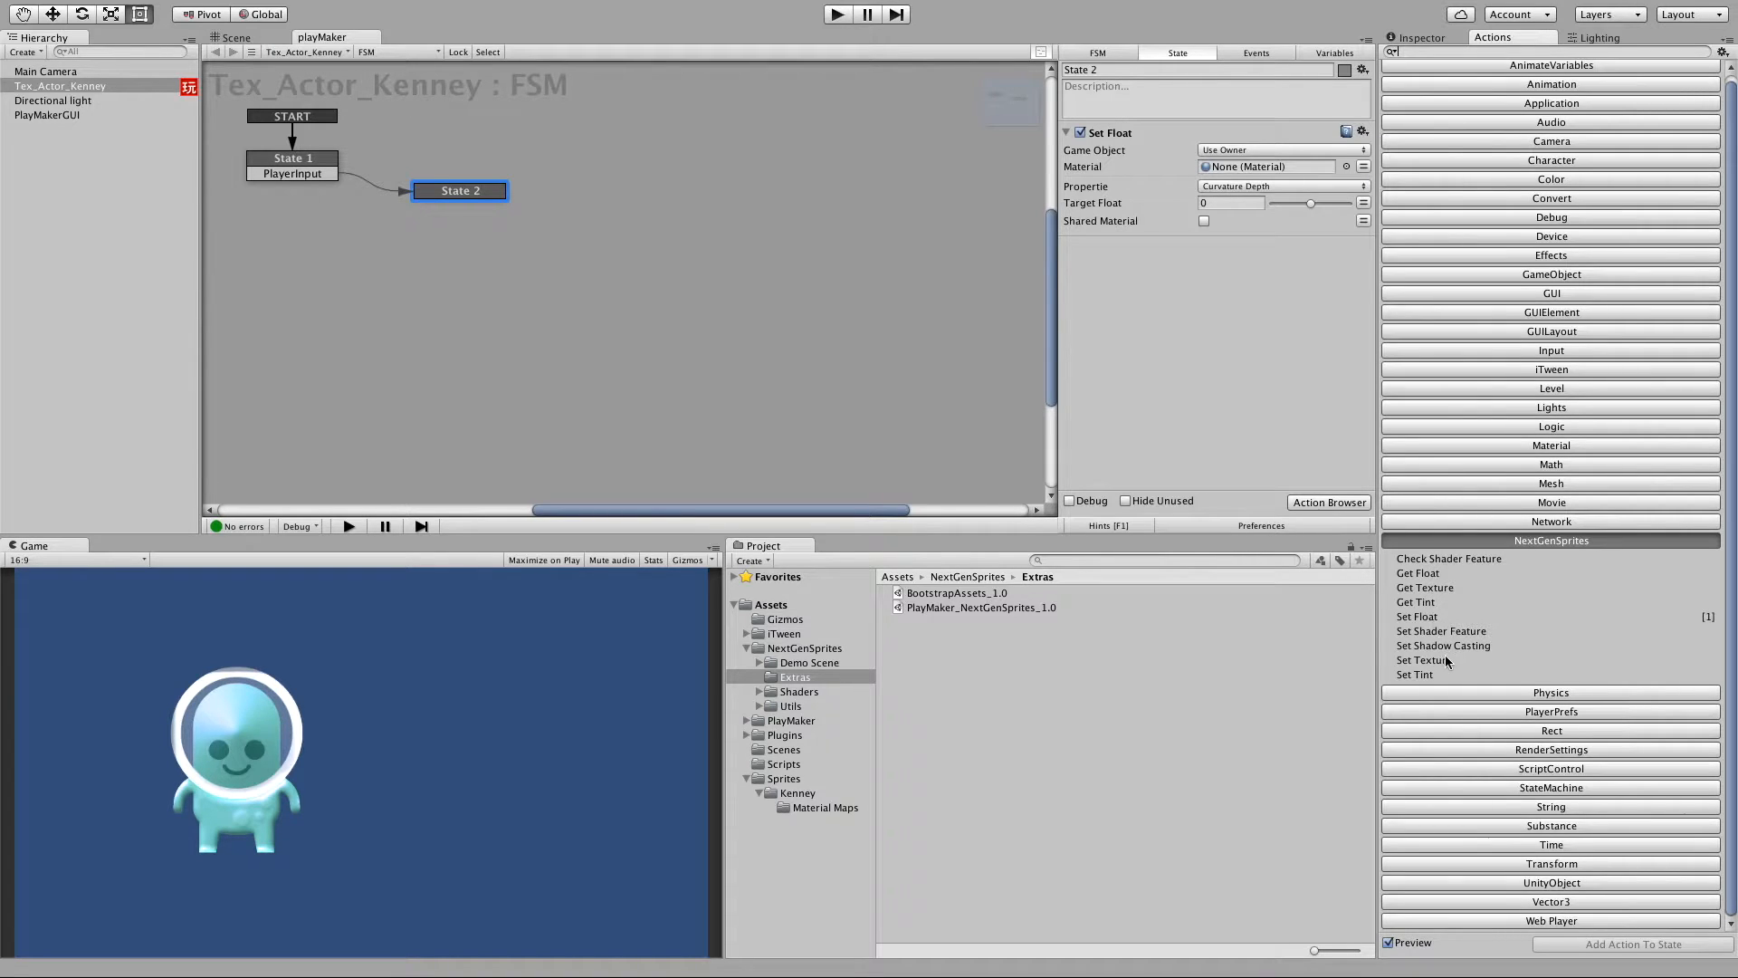
pyautogui.doubleClick(1419, 674)
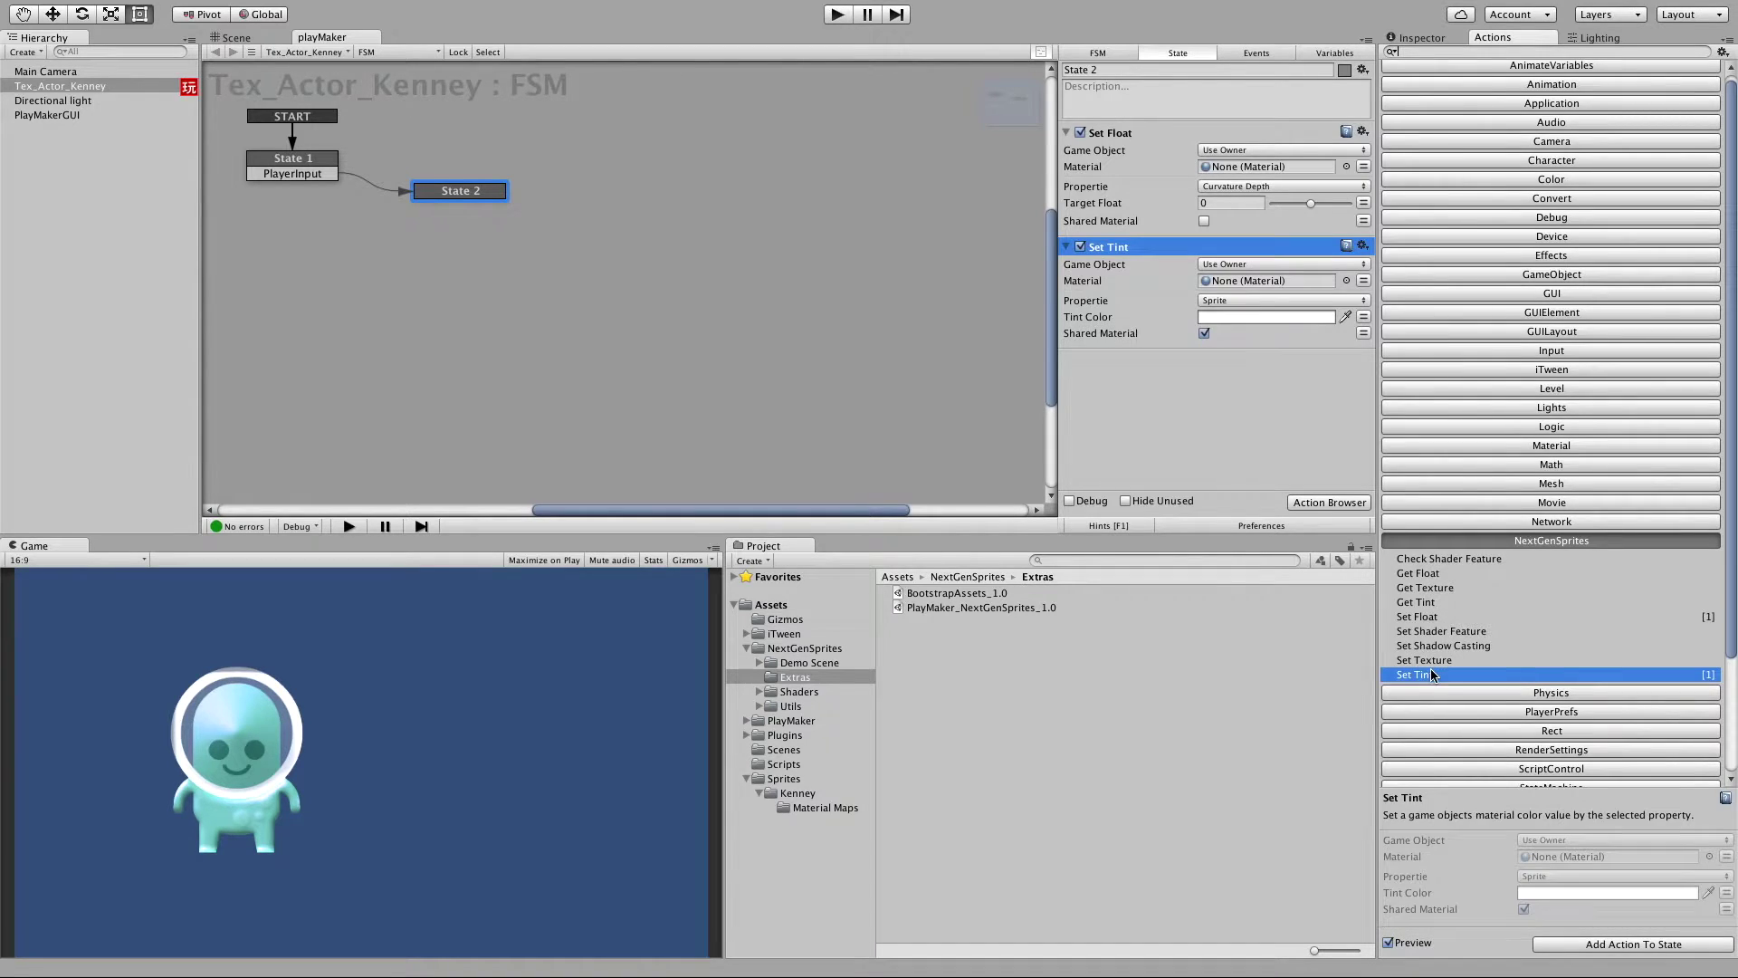
pyautogui.click(1079, 134)
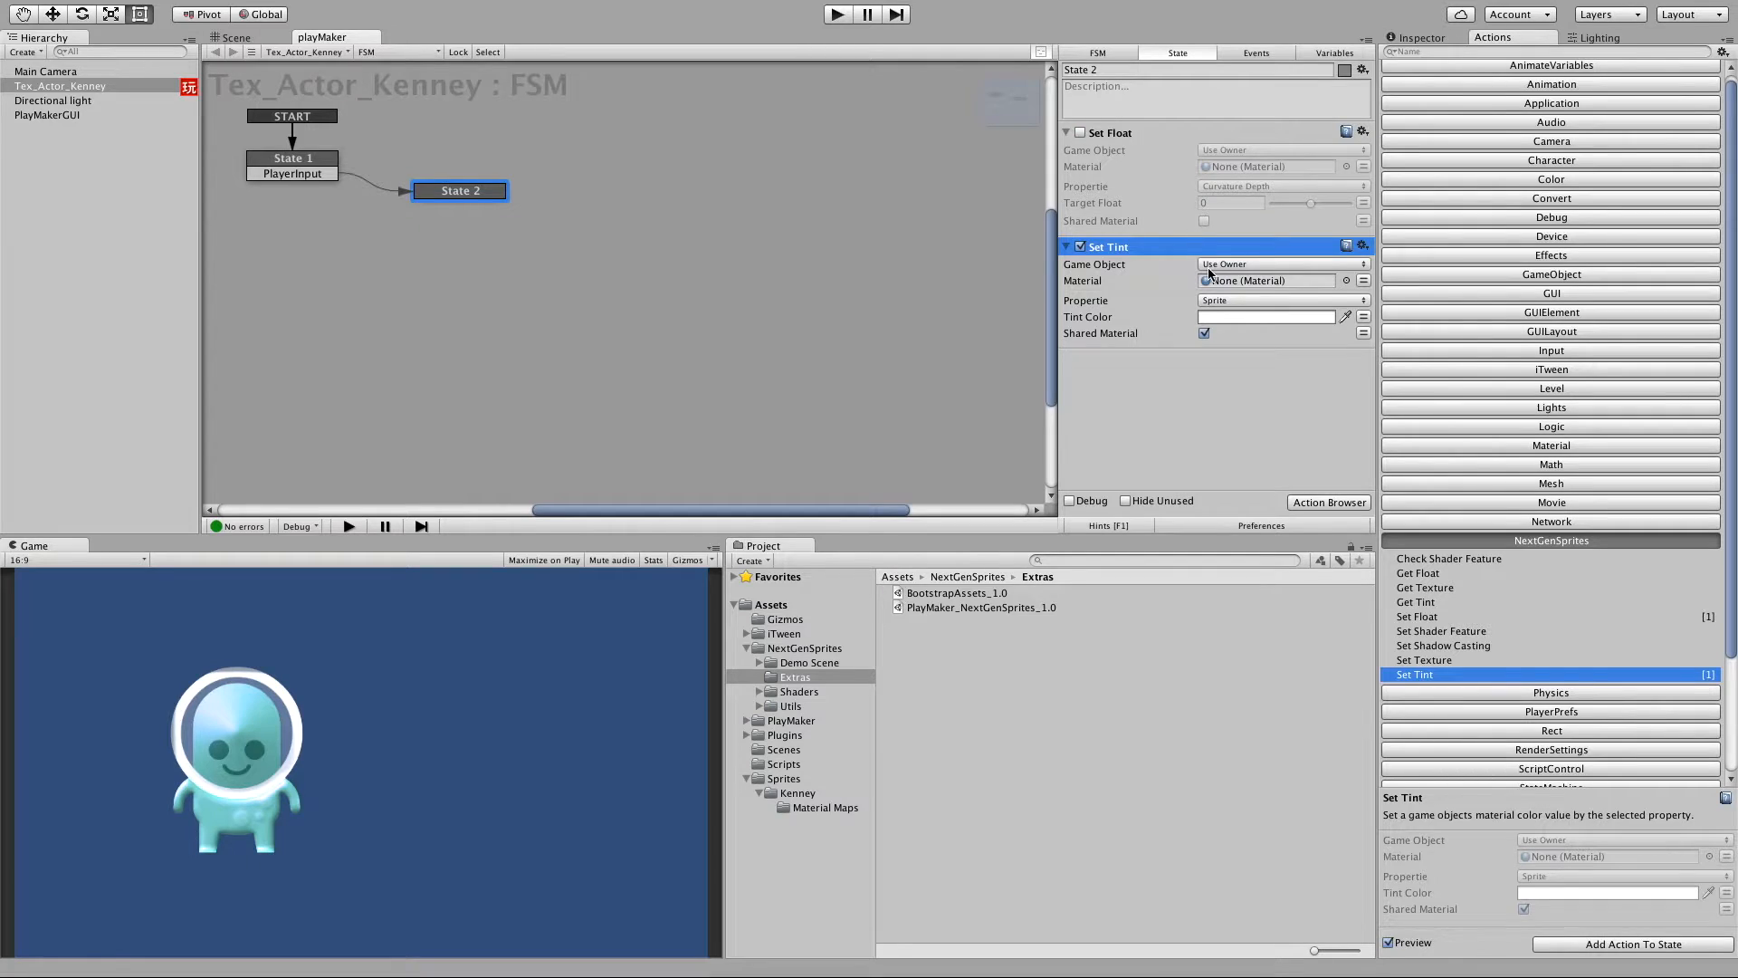
# Keep Sprite as the tint property with a red Tint Color, then start play mode.
pyautogui.click(1224, 299)
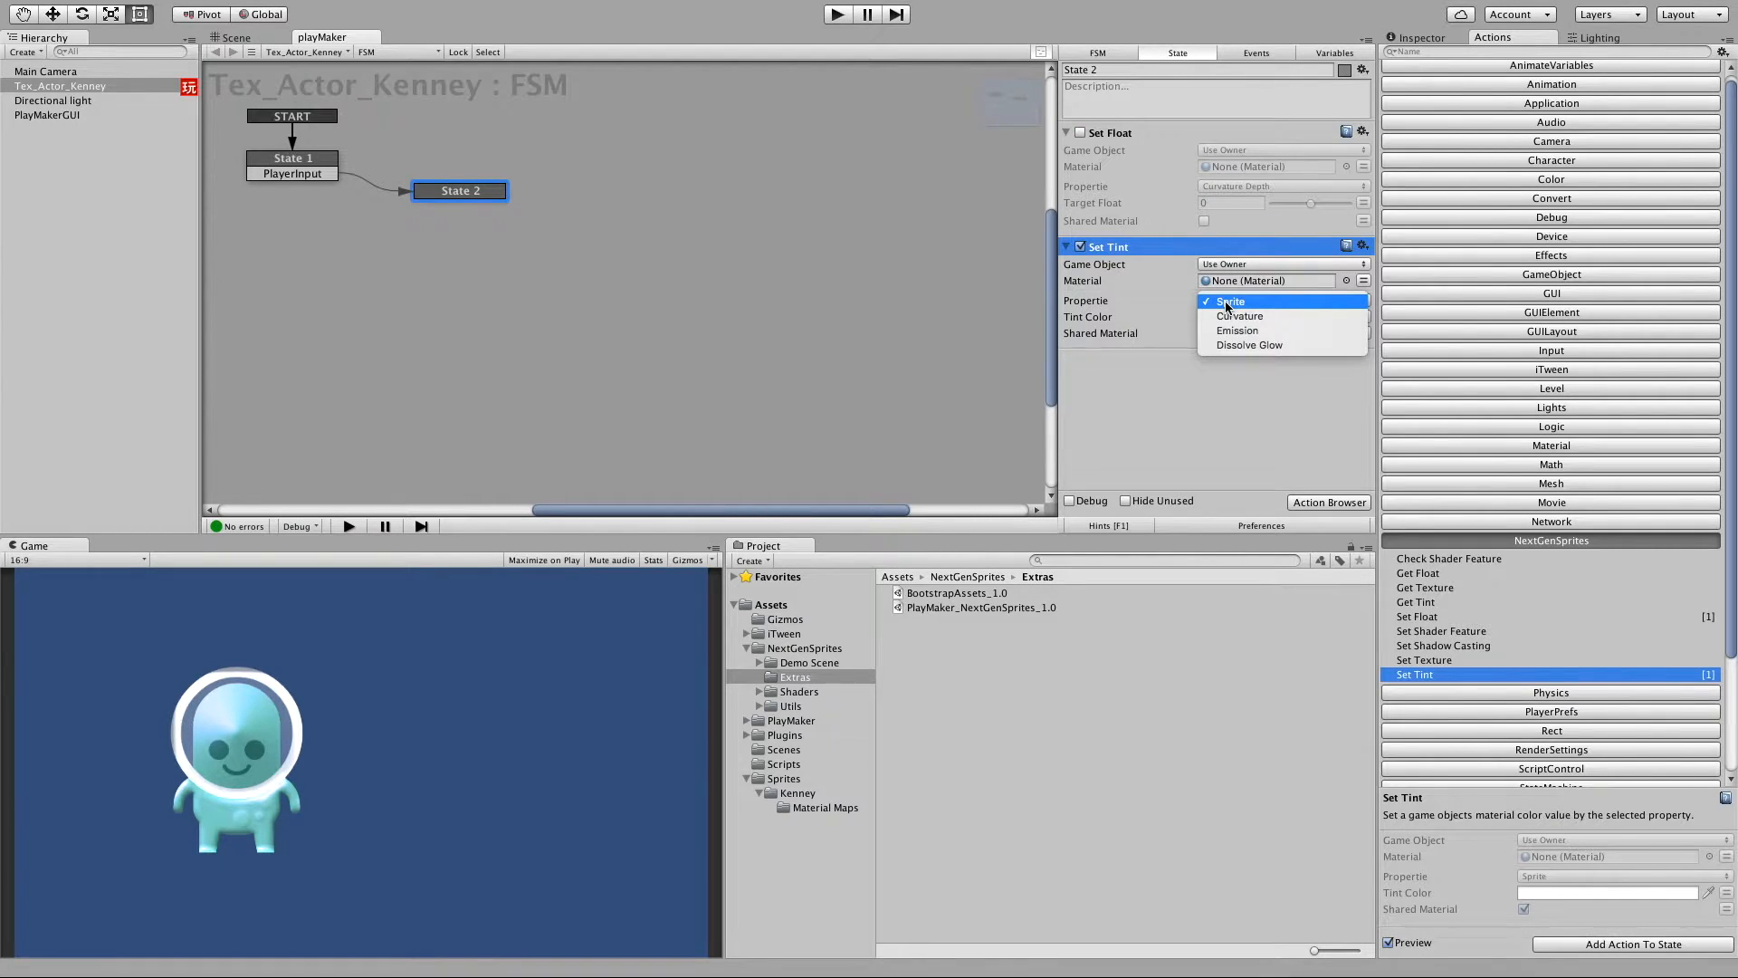
pyautogui.click(1229, 302)
pyautogui.click(1220, 339)
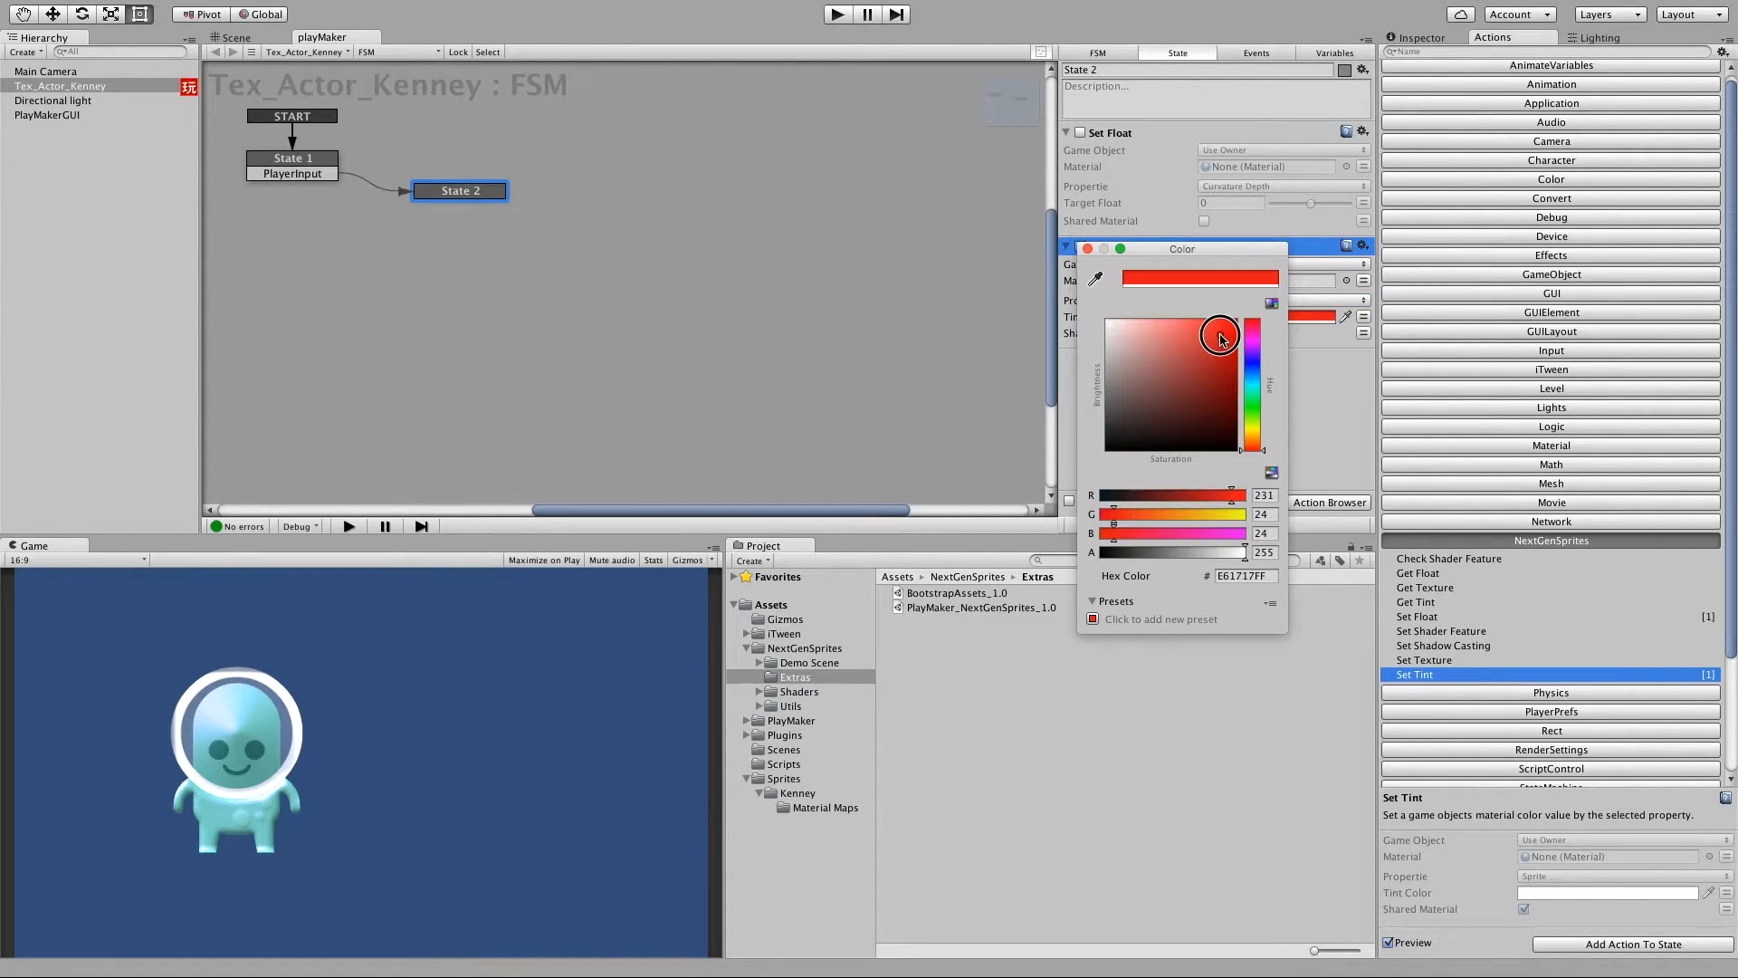
pyautogui.click(1088, 248)
pyautogui.click(838, 14)
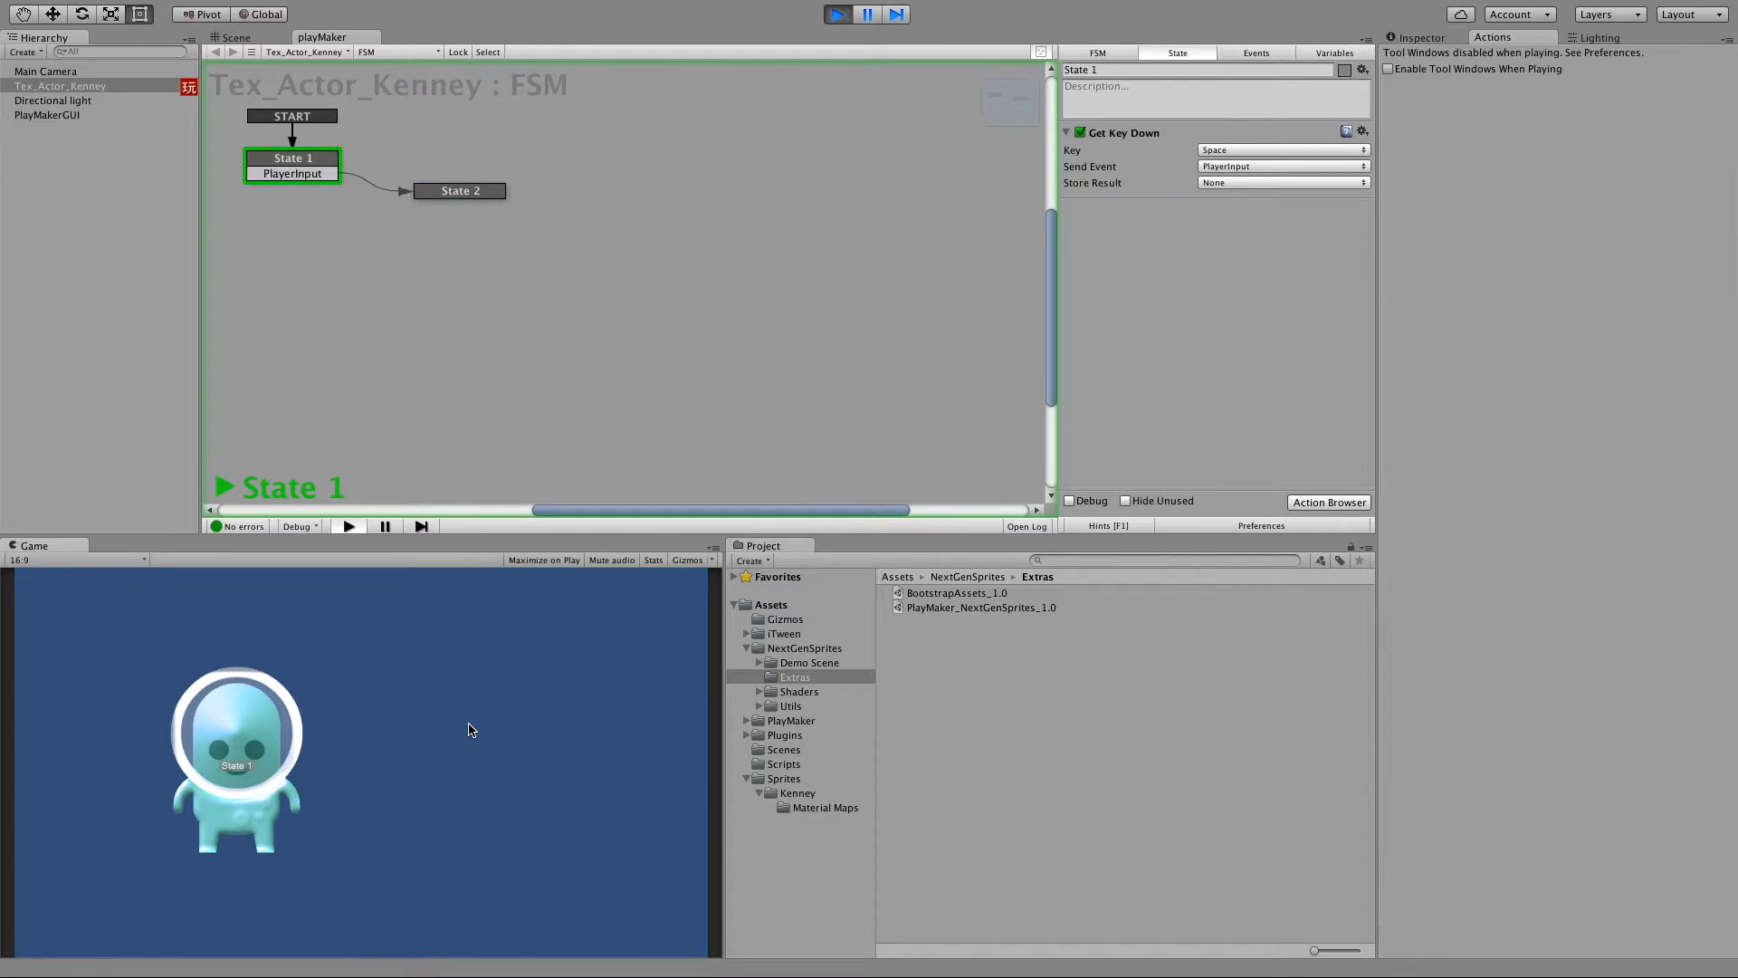
# Press Space to see State 2 tint the character red, then stop play.
pyautogui.press('space')
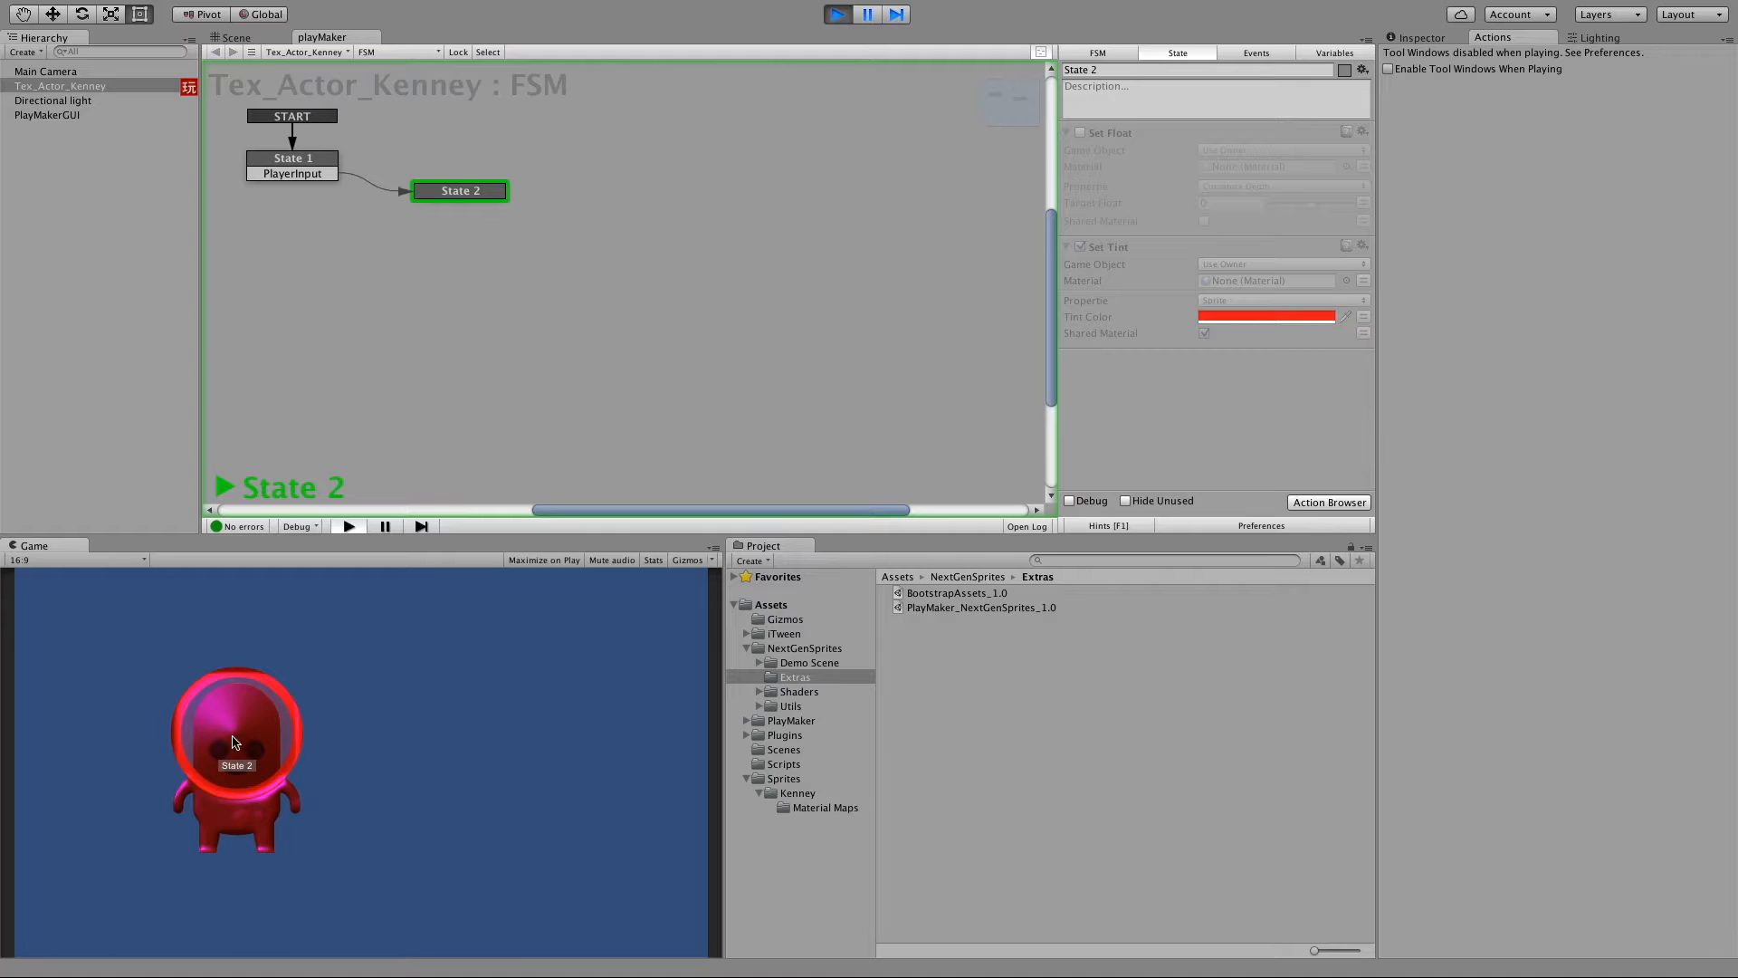
pyautogui.click(835, 15)
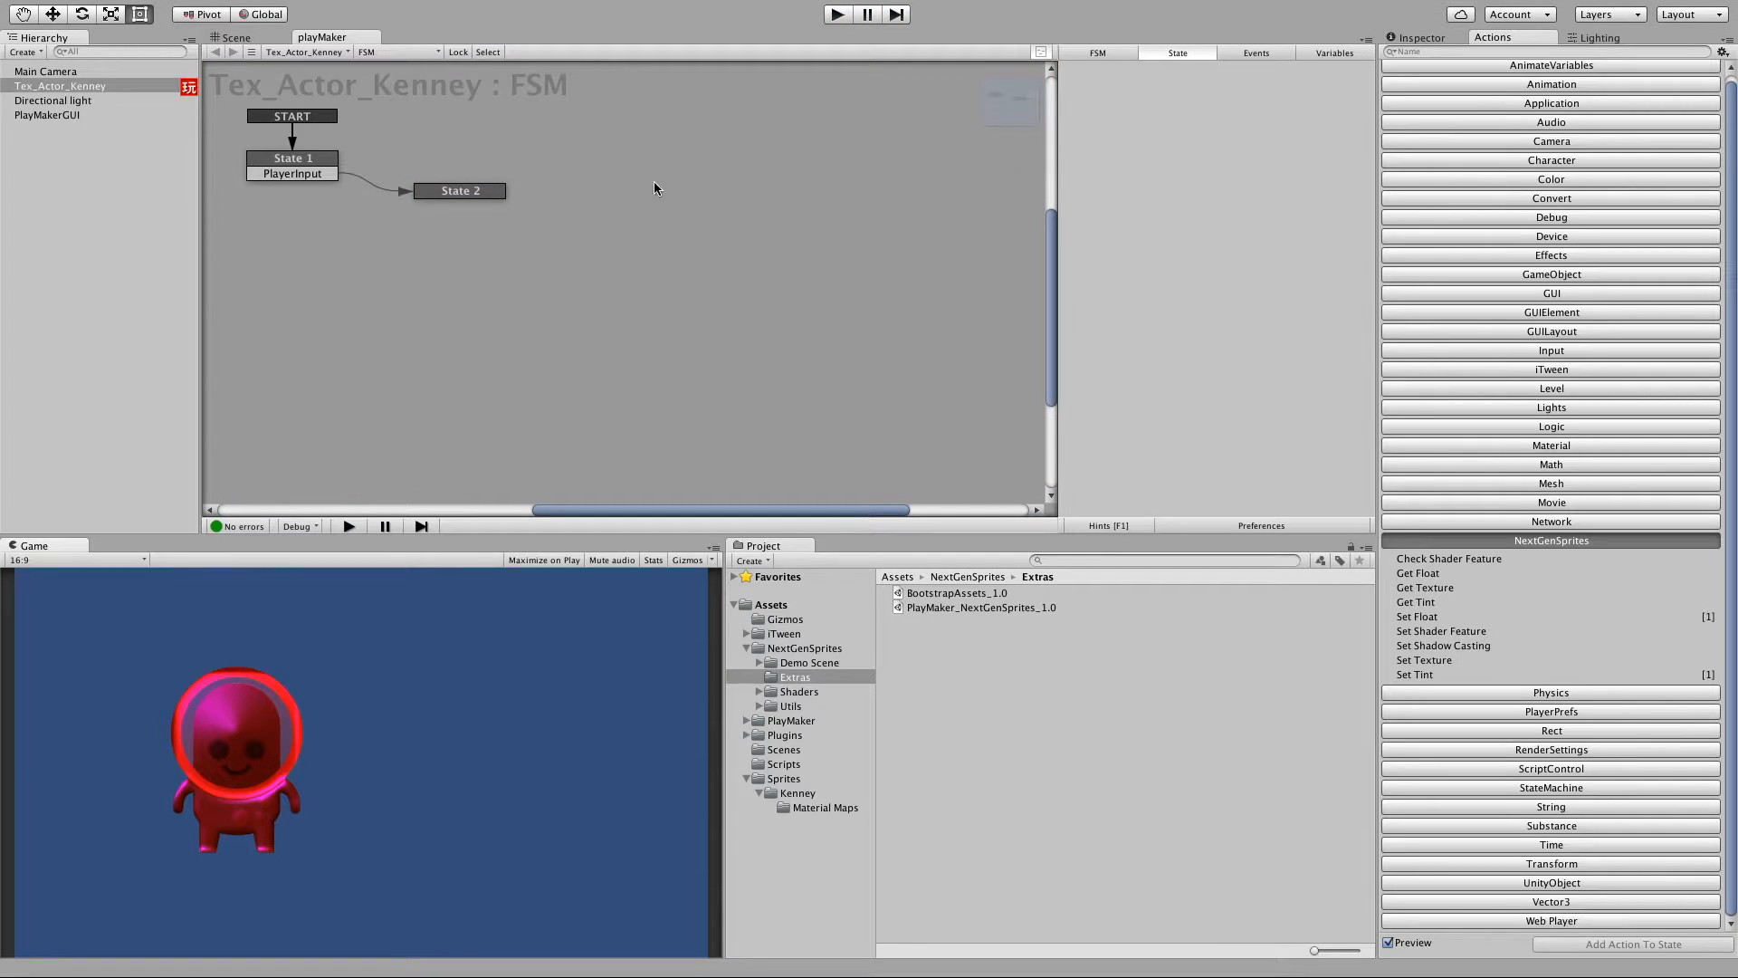
pyautogui.click(420, 190)
# Make Set Tint target Curvature instead of Sprite and show the character's components.
pyautogui.click(1288, 299)
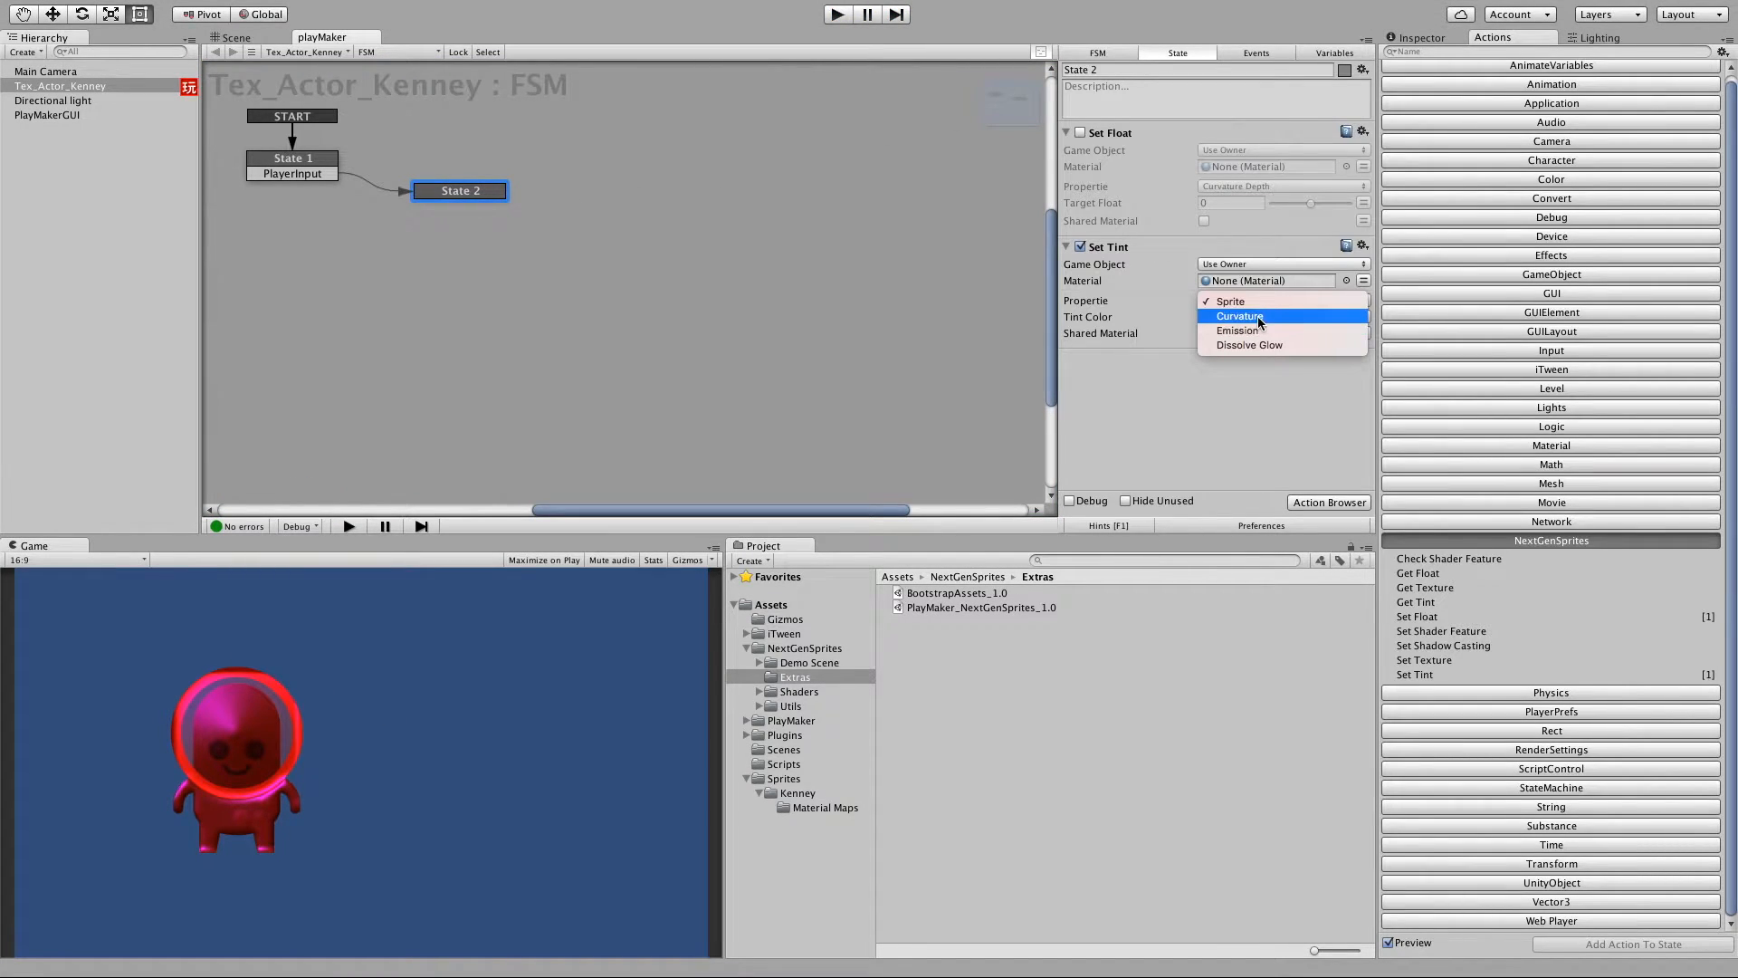
pyautogui.click(1257, 317)
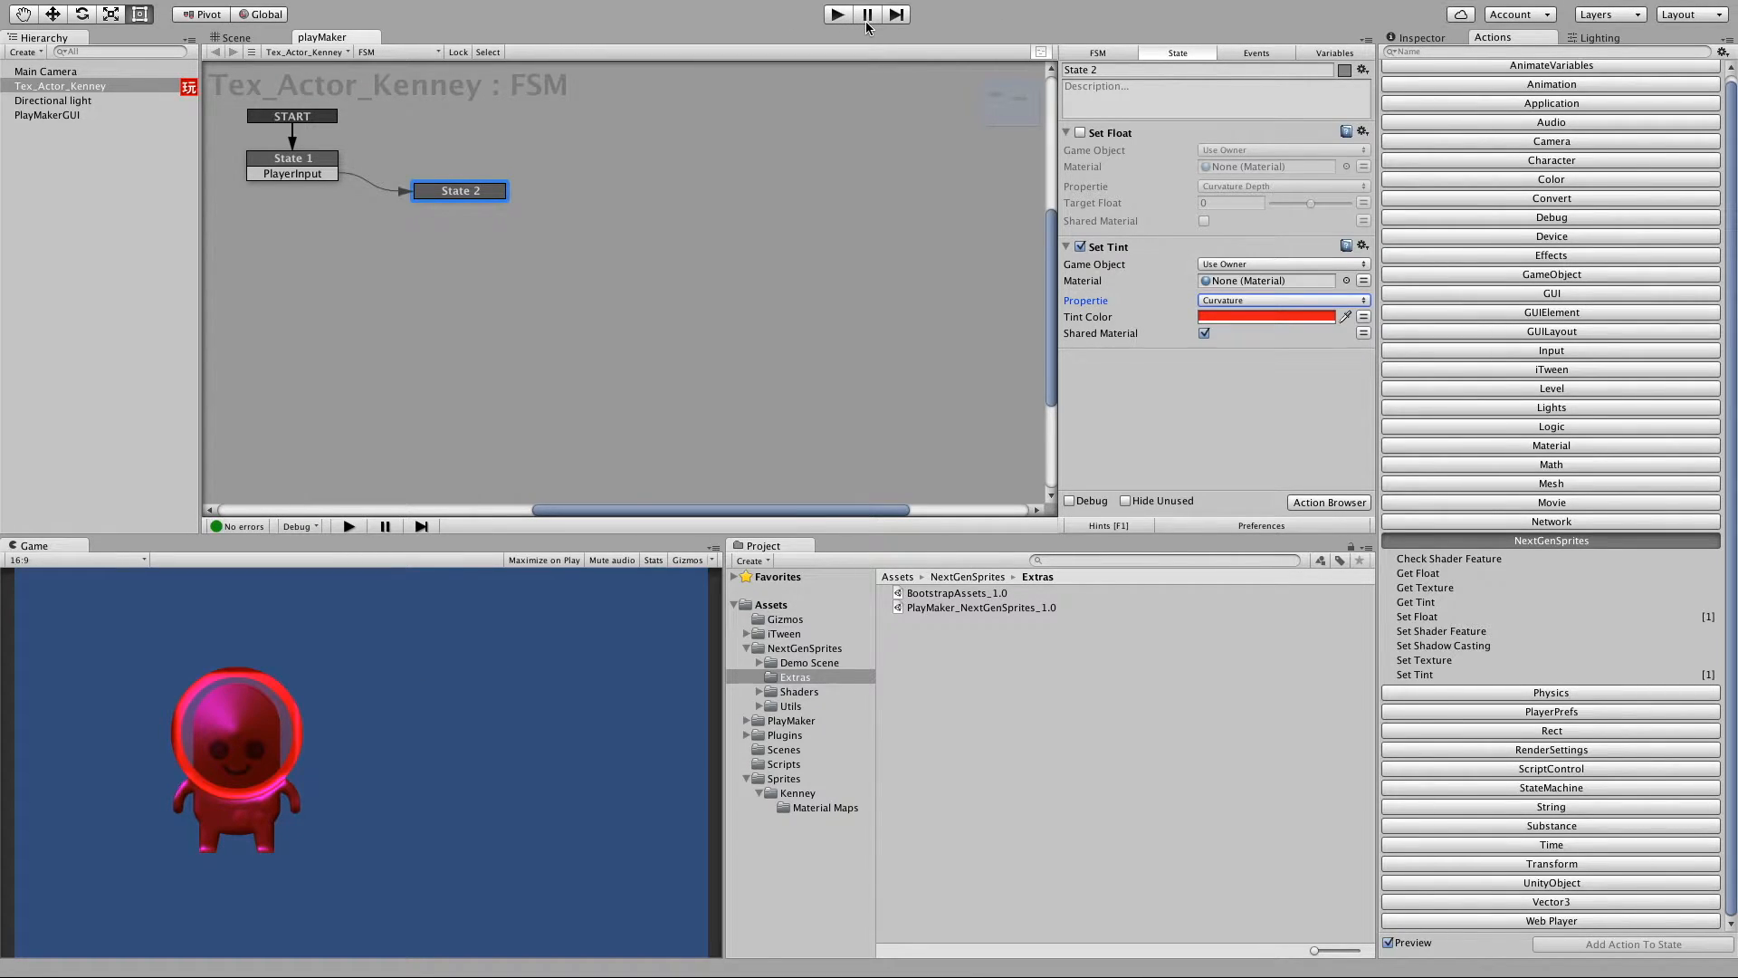
pyautogui.click(272, 702)
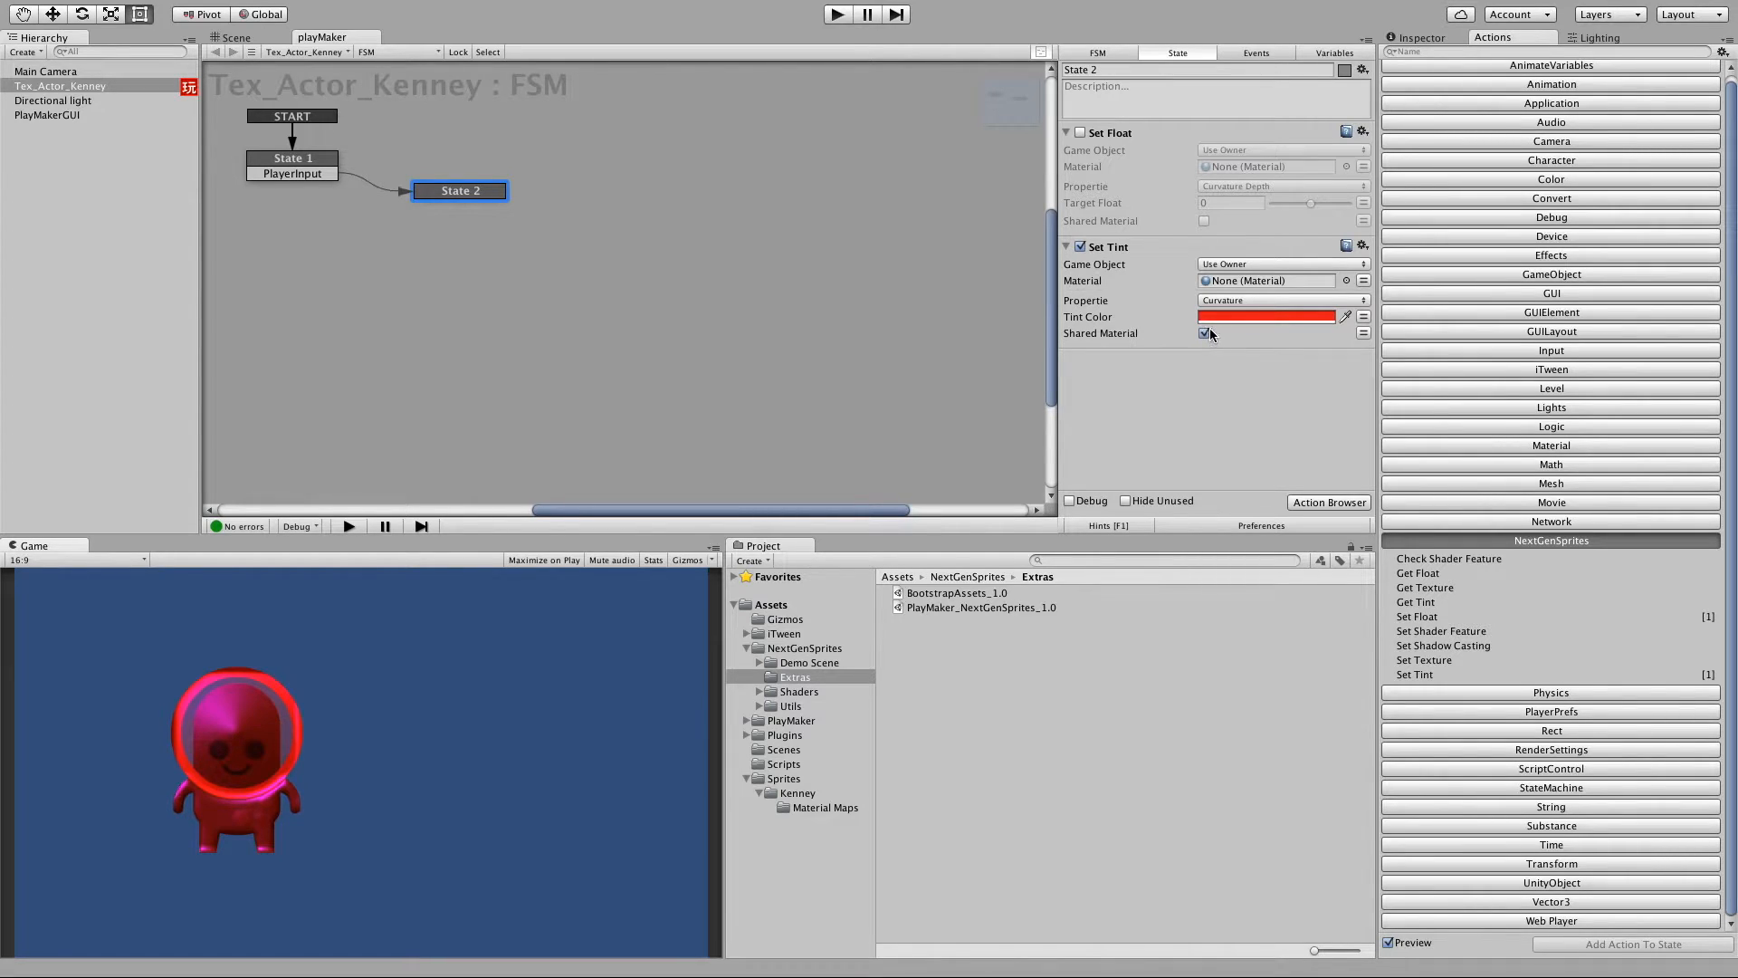
pyautogui.click(1419, 38)
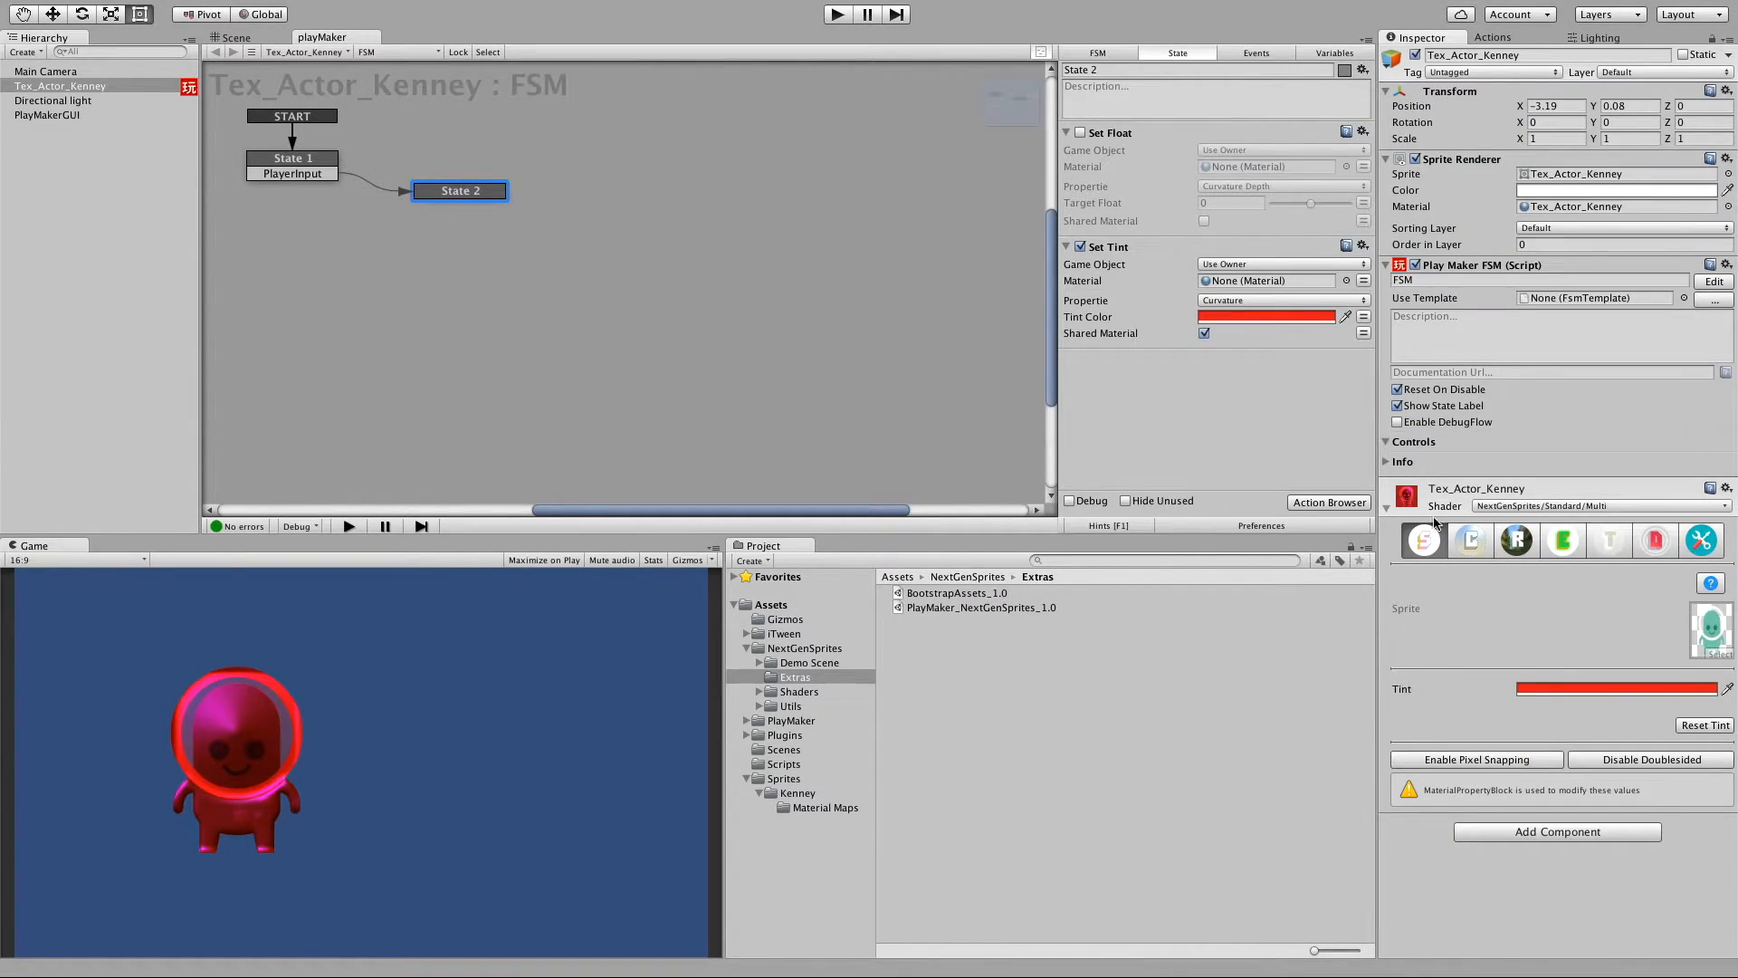
# Reset the character's shader tint to white and uncheck Shared Material on Set Tint.
pyautogui.click(1588, 687)
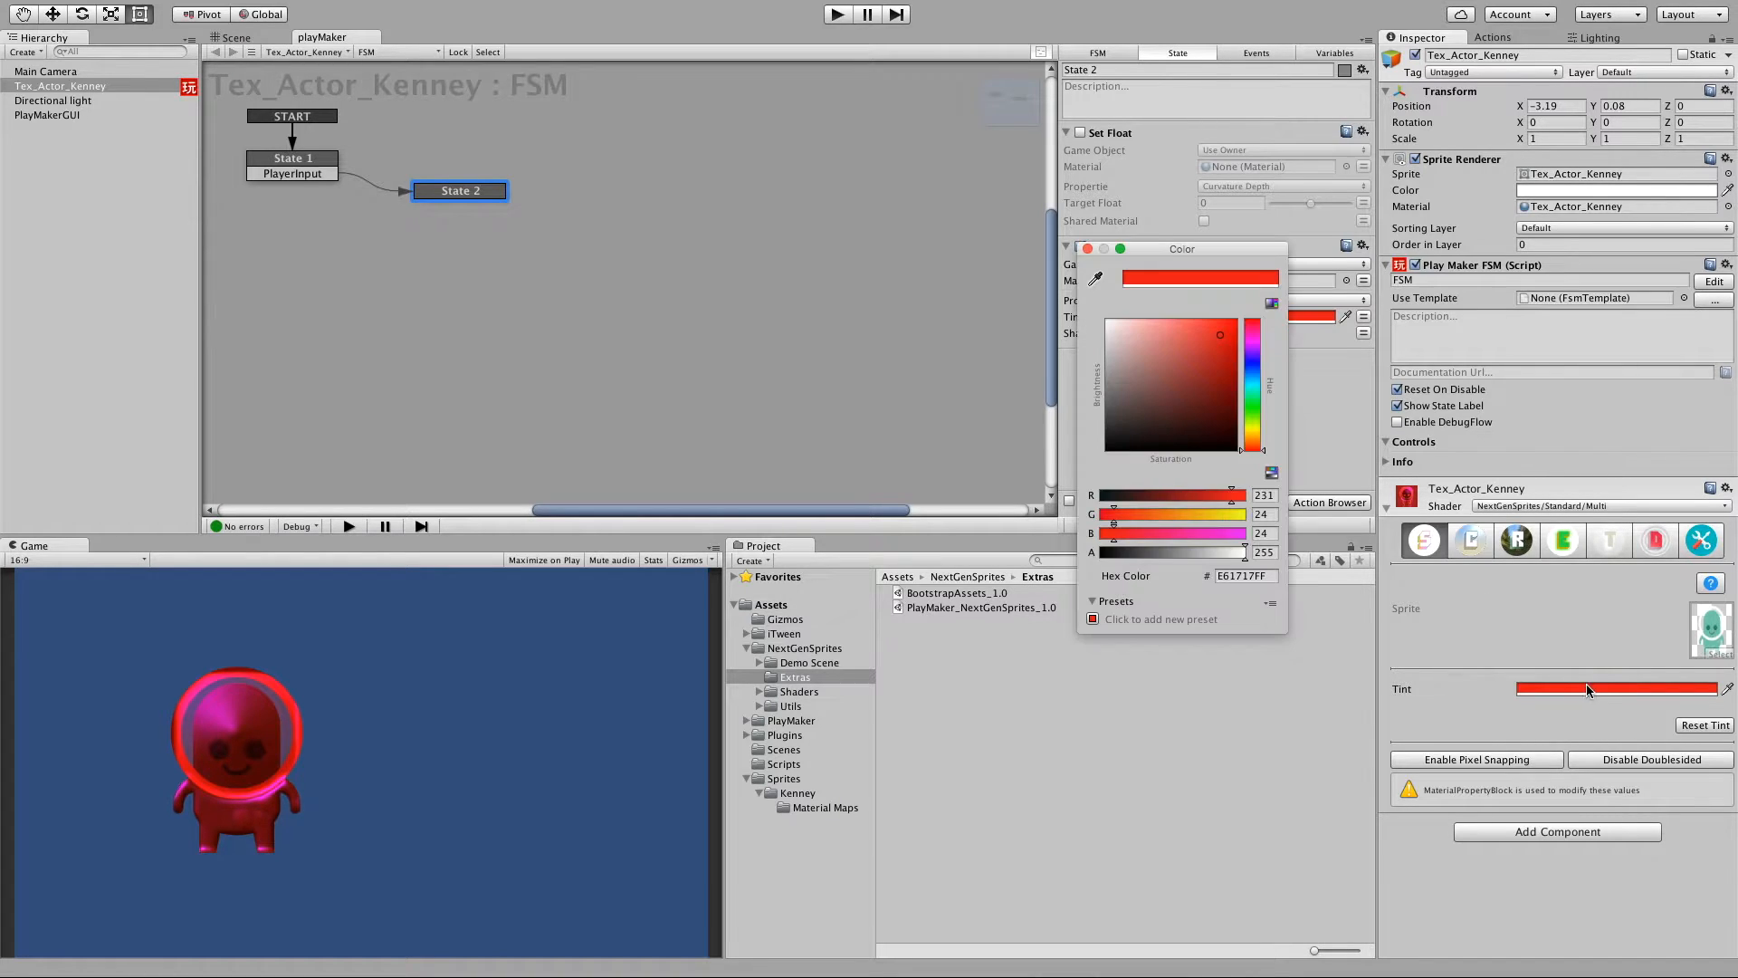
pyautogui.click(1110, 324)
pyautogui.click(1088, 250)
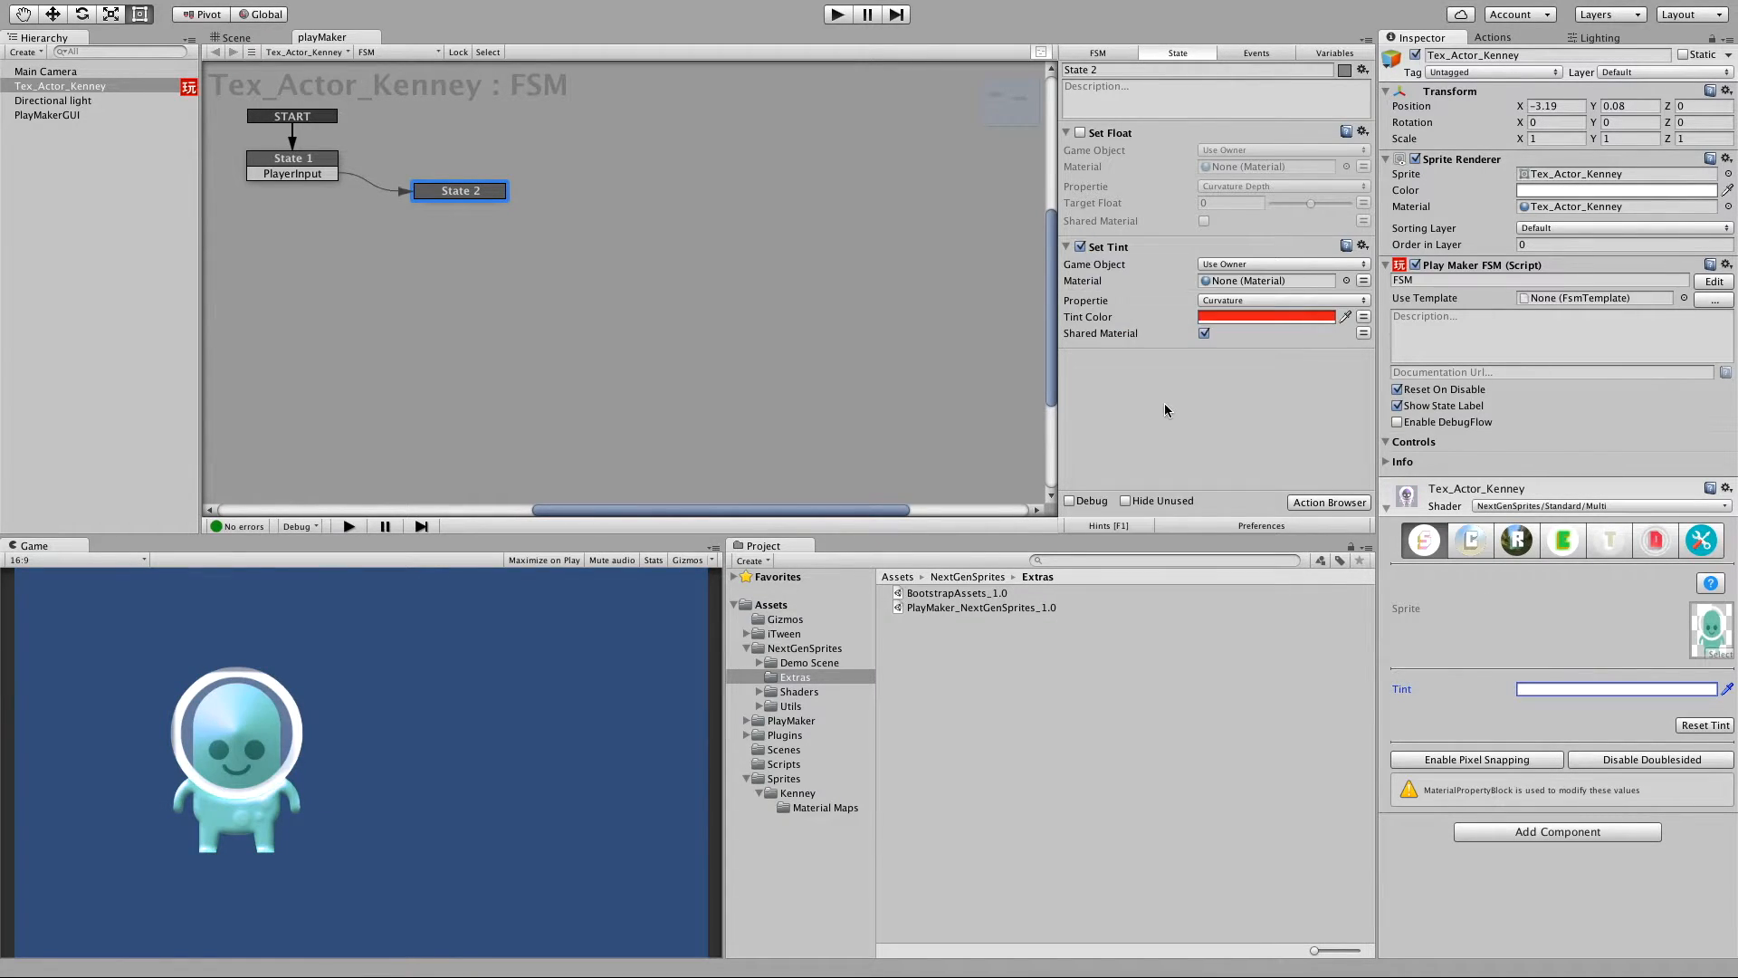
pyautogui.click(1203, 332)
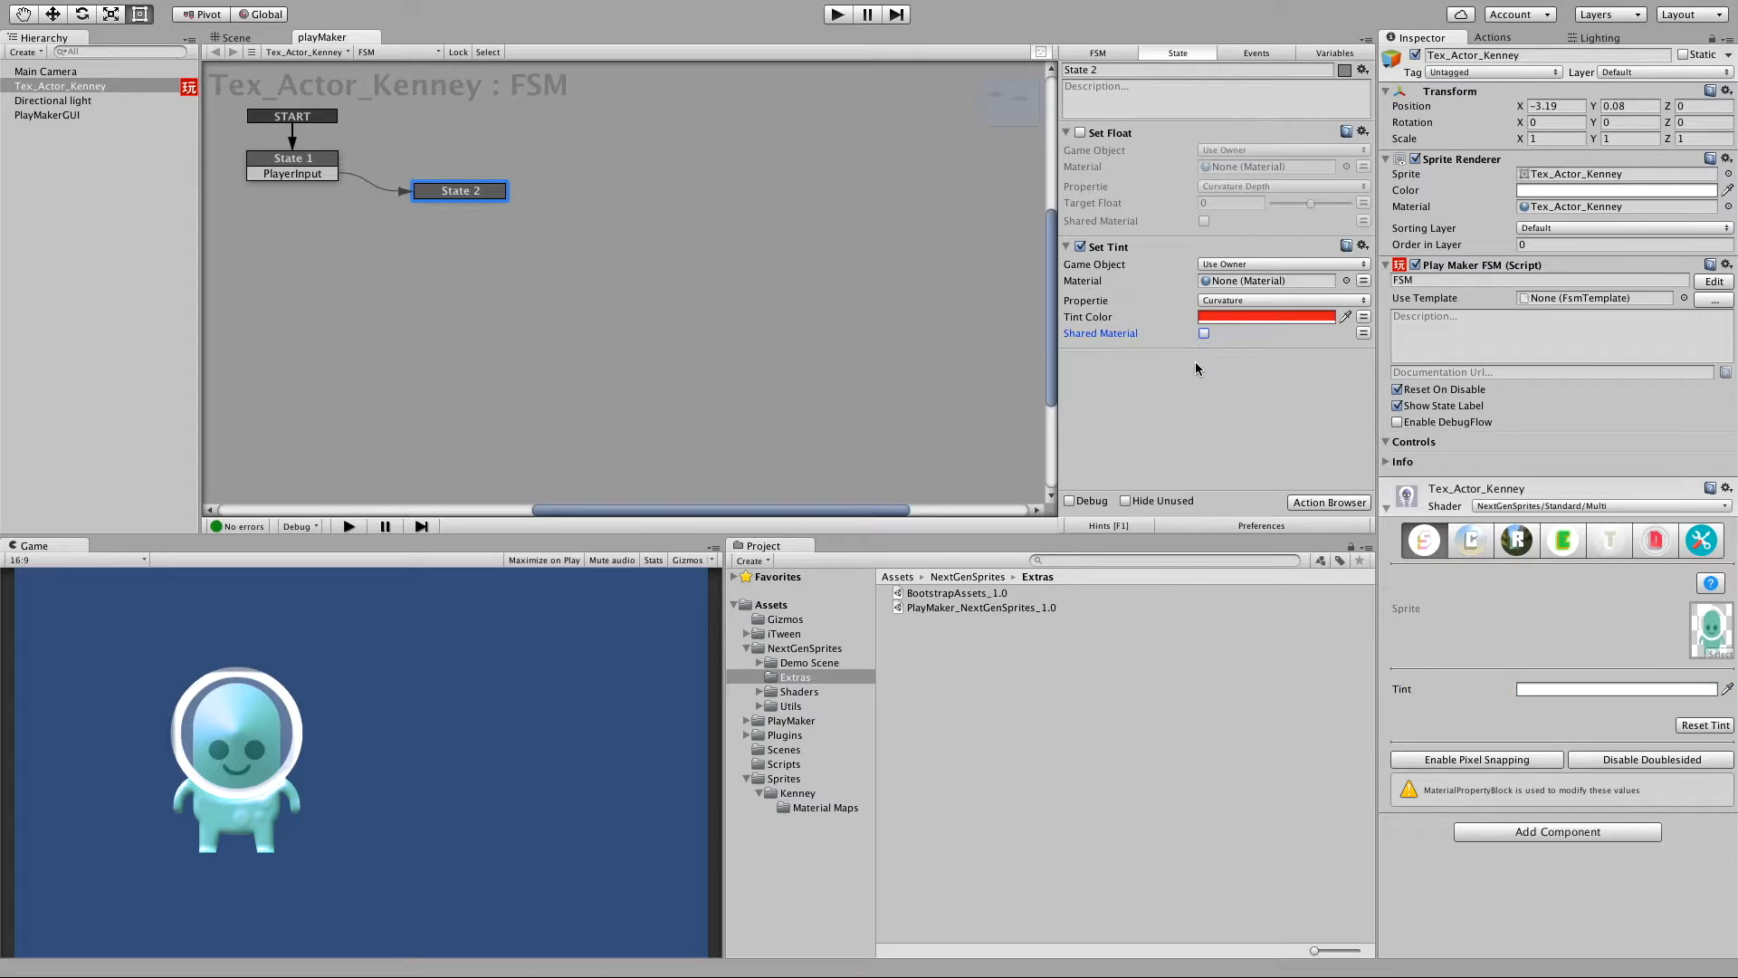
pyautogui.click(1198, 350)
# Play the scene, hit Space to reach State 2, stop, then show the sprite's Curvature shader settings.
pyautogui.click(836, 14)
pyautogui.click(466, 692)
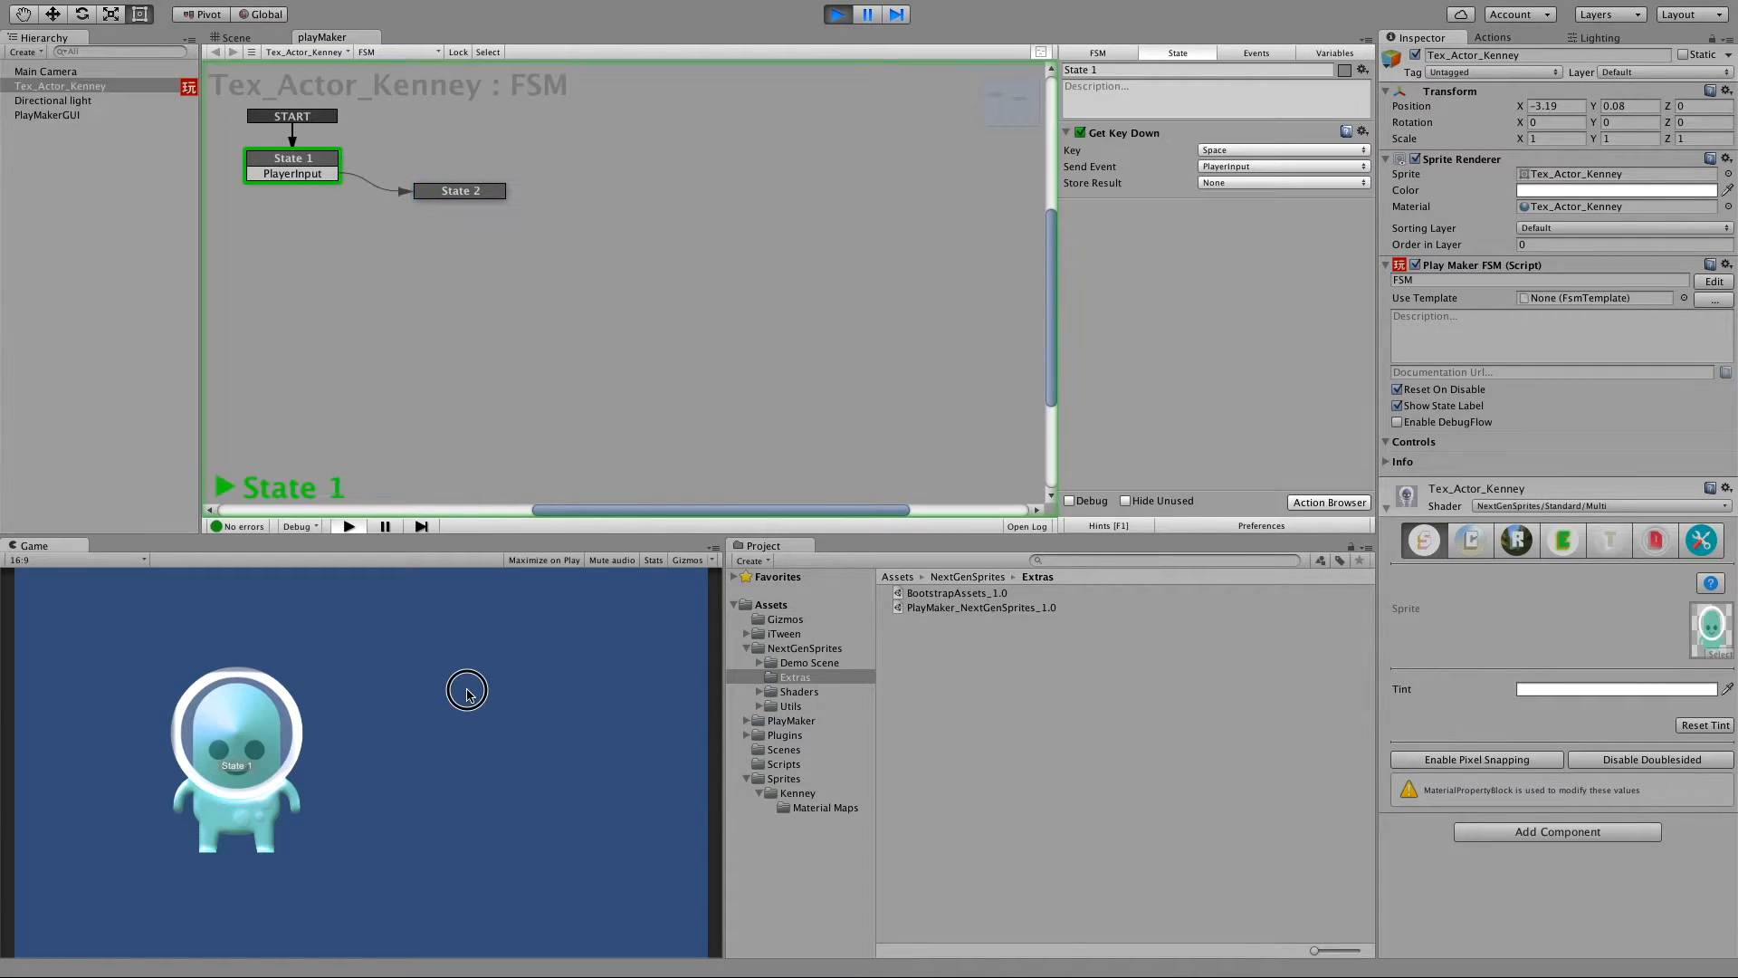
pyautogui.press('space')
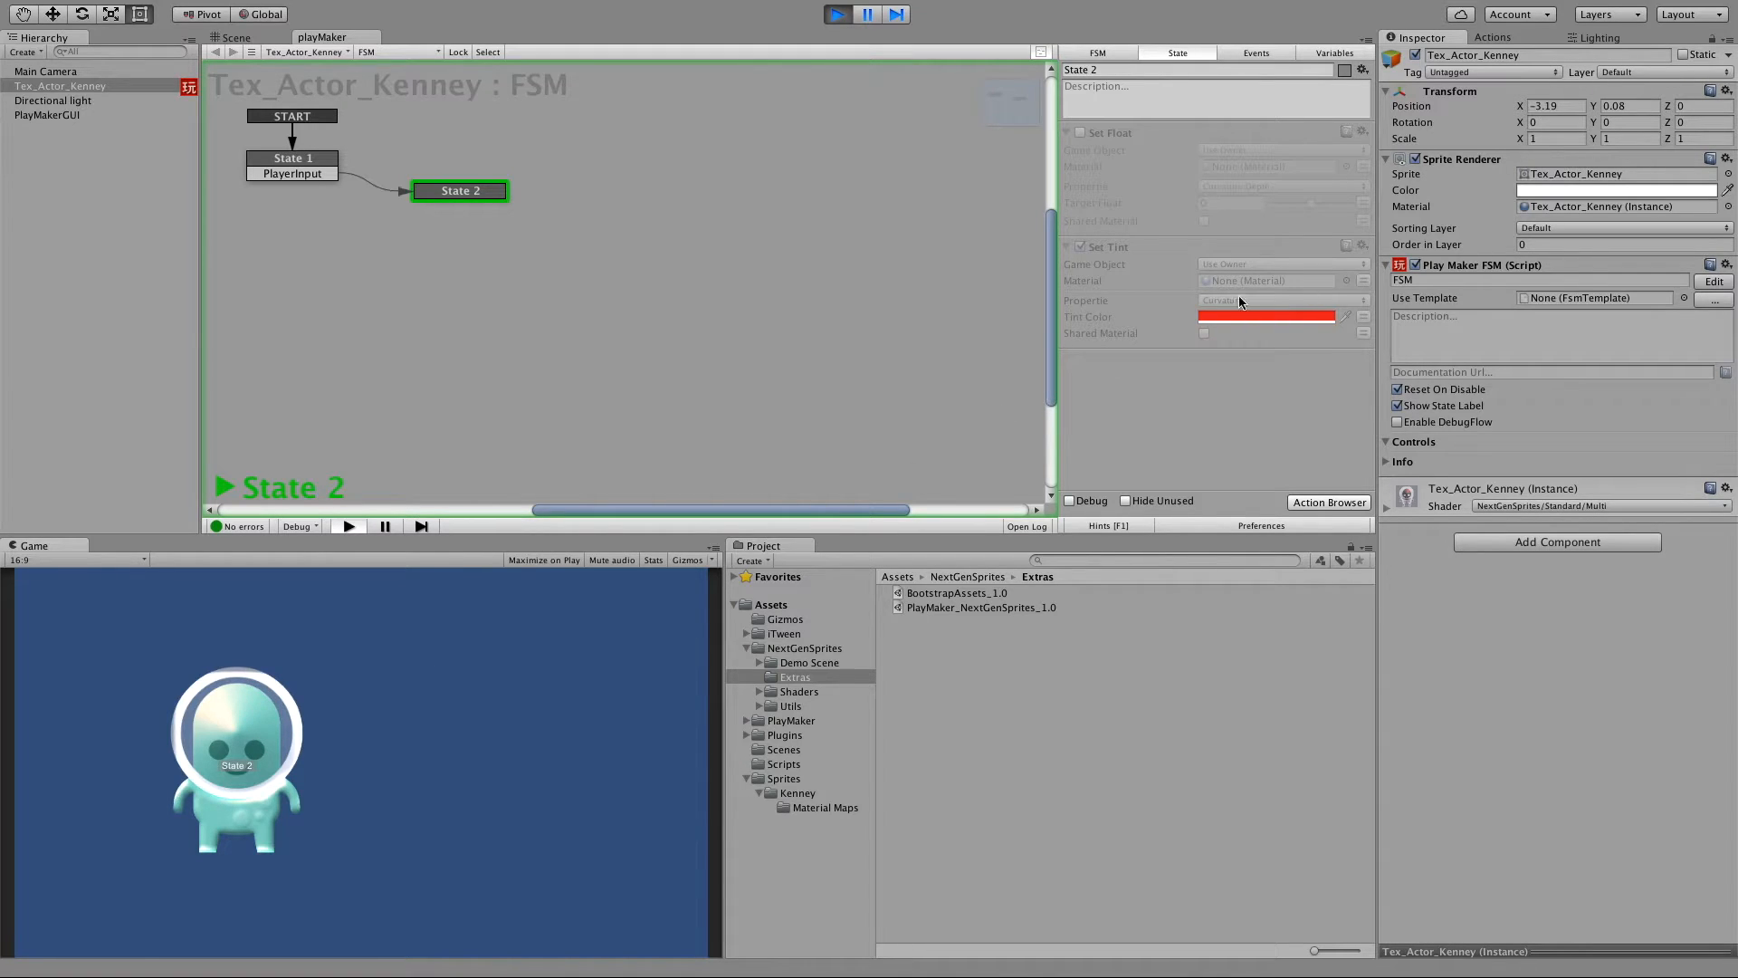
pyautogui.click(838, 14)
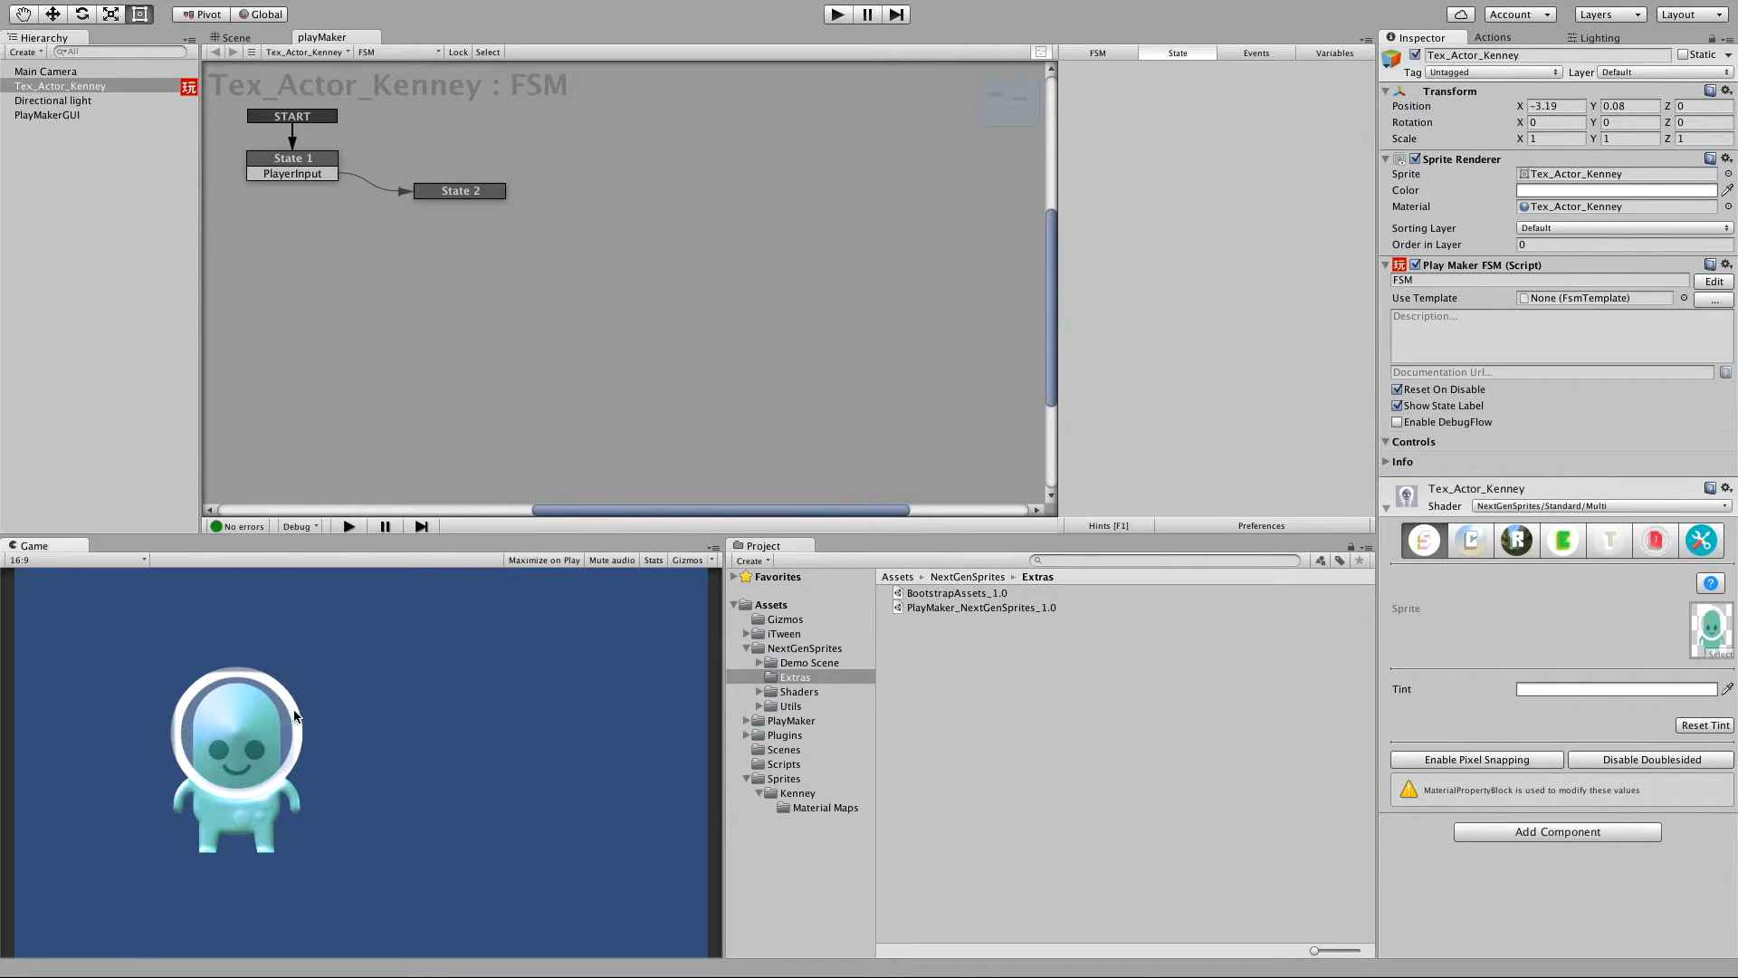
pyautogui.click(1471, 541)
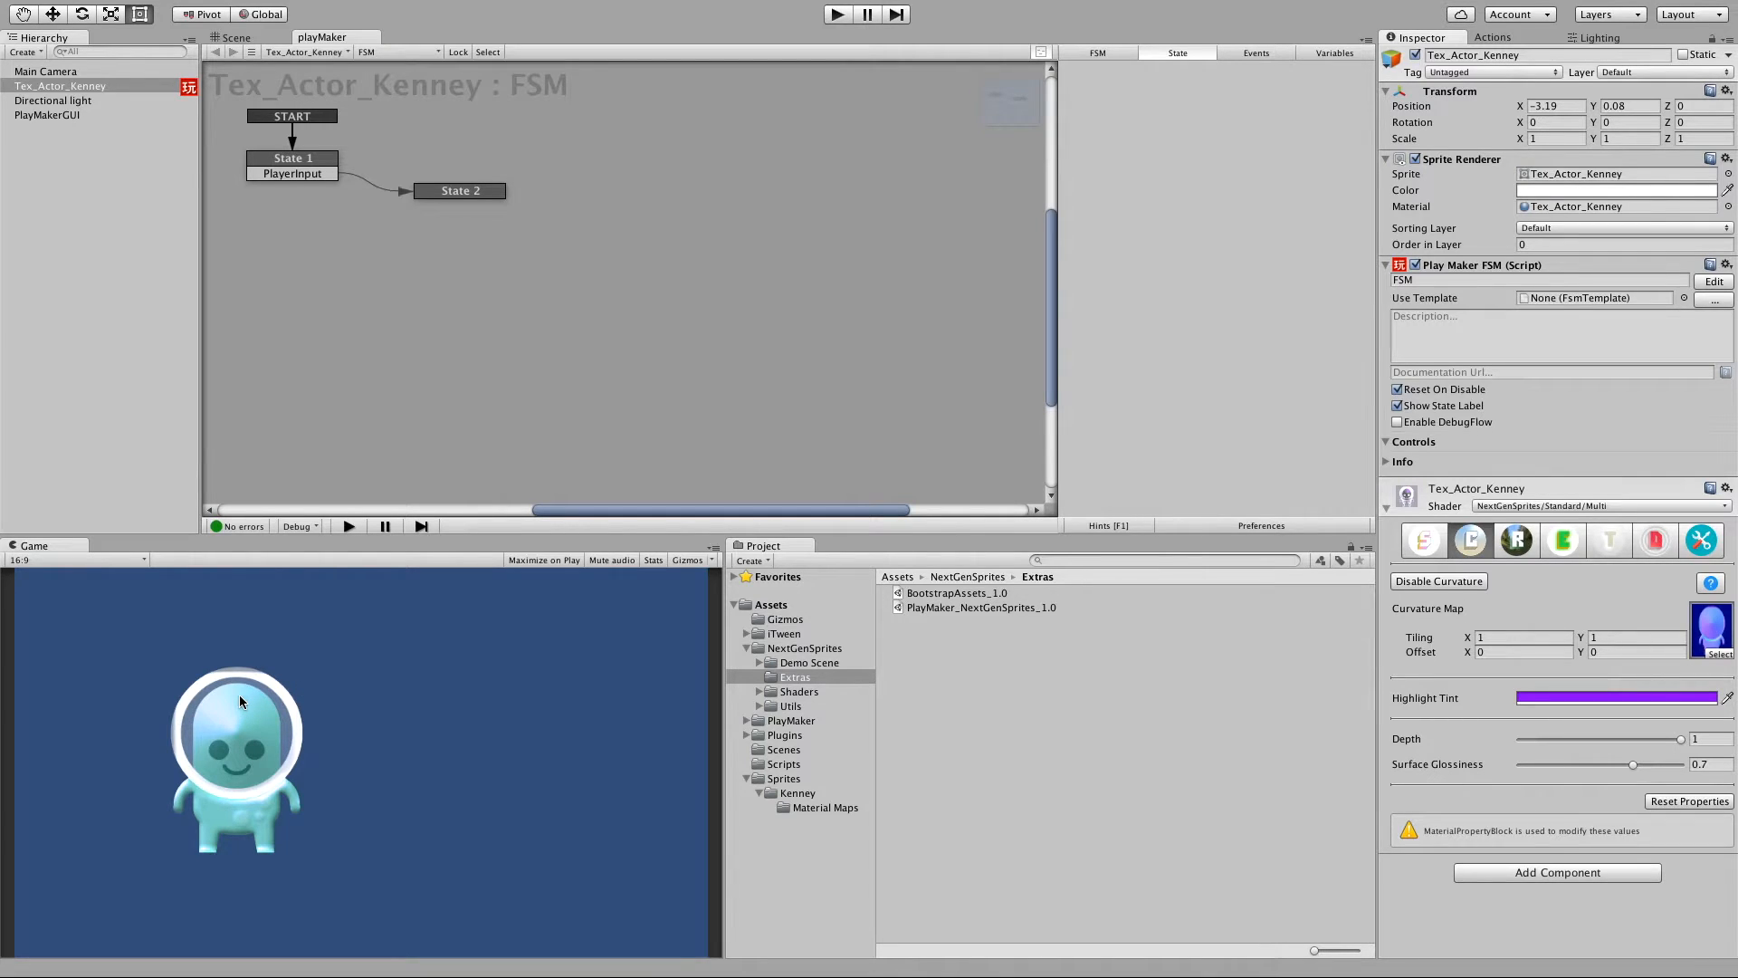
# Add a Set Texture action to State 2 and remove its Set Tint and Set Float actions.
pyautogui.click(467, 198)
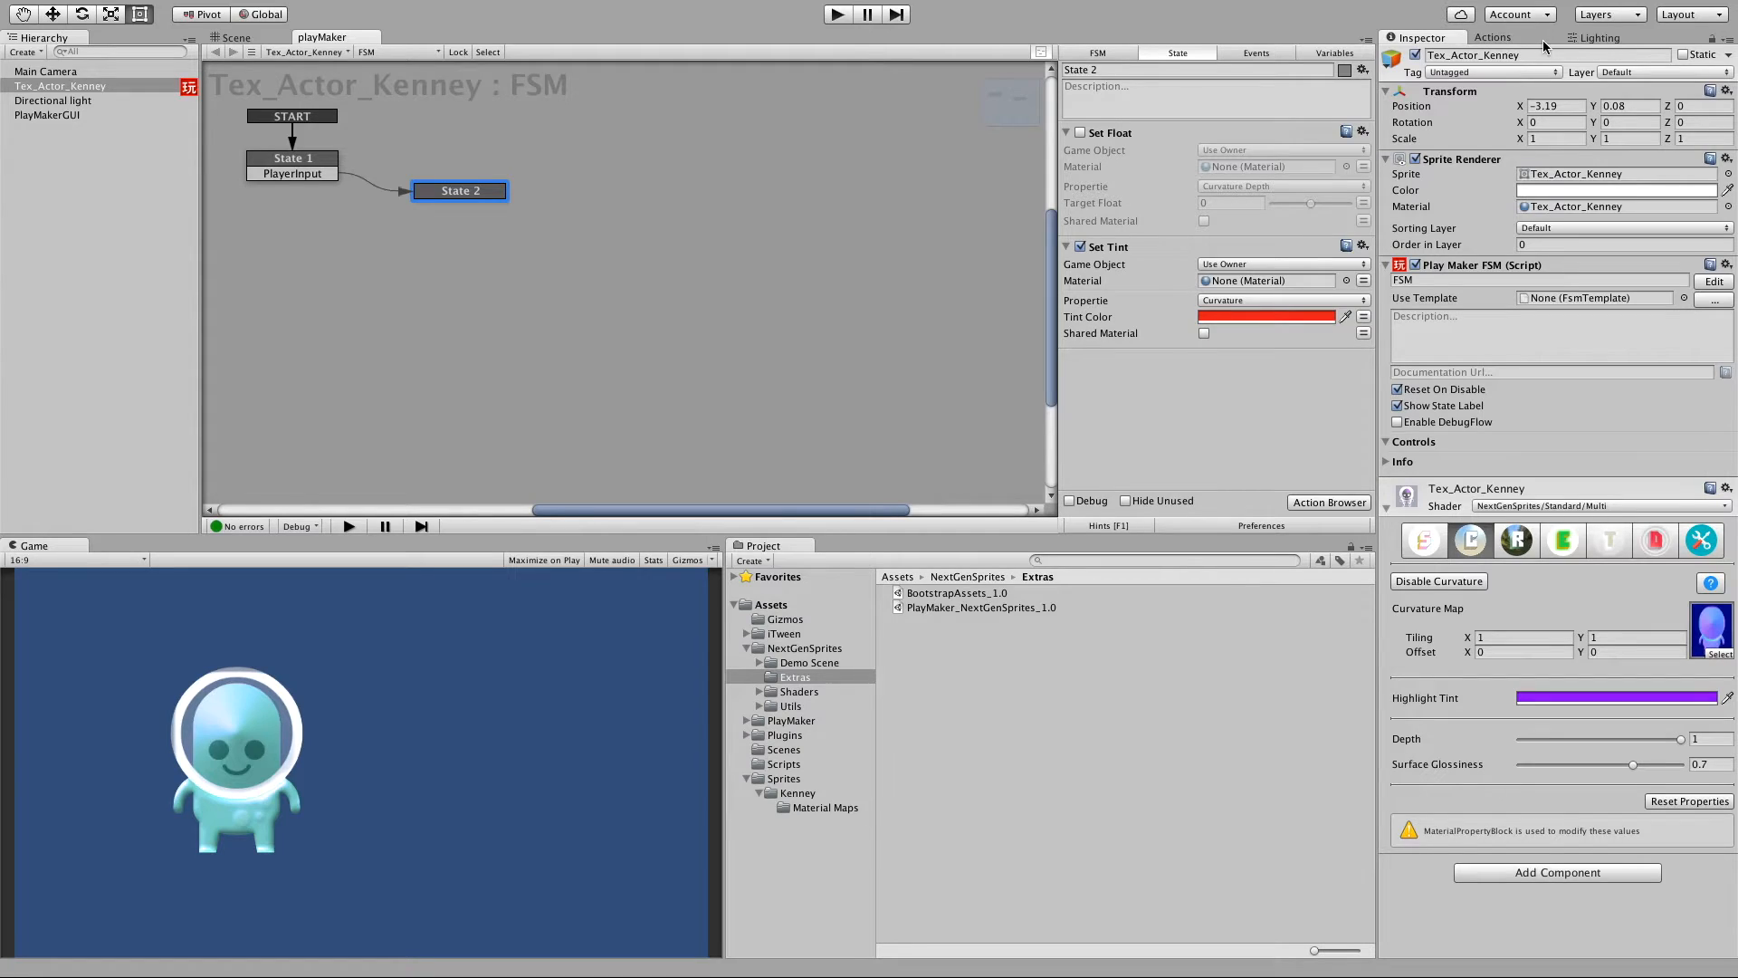
pyautogui.click(1507, 38)
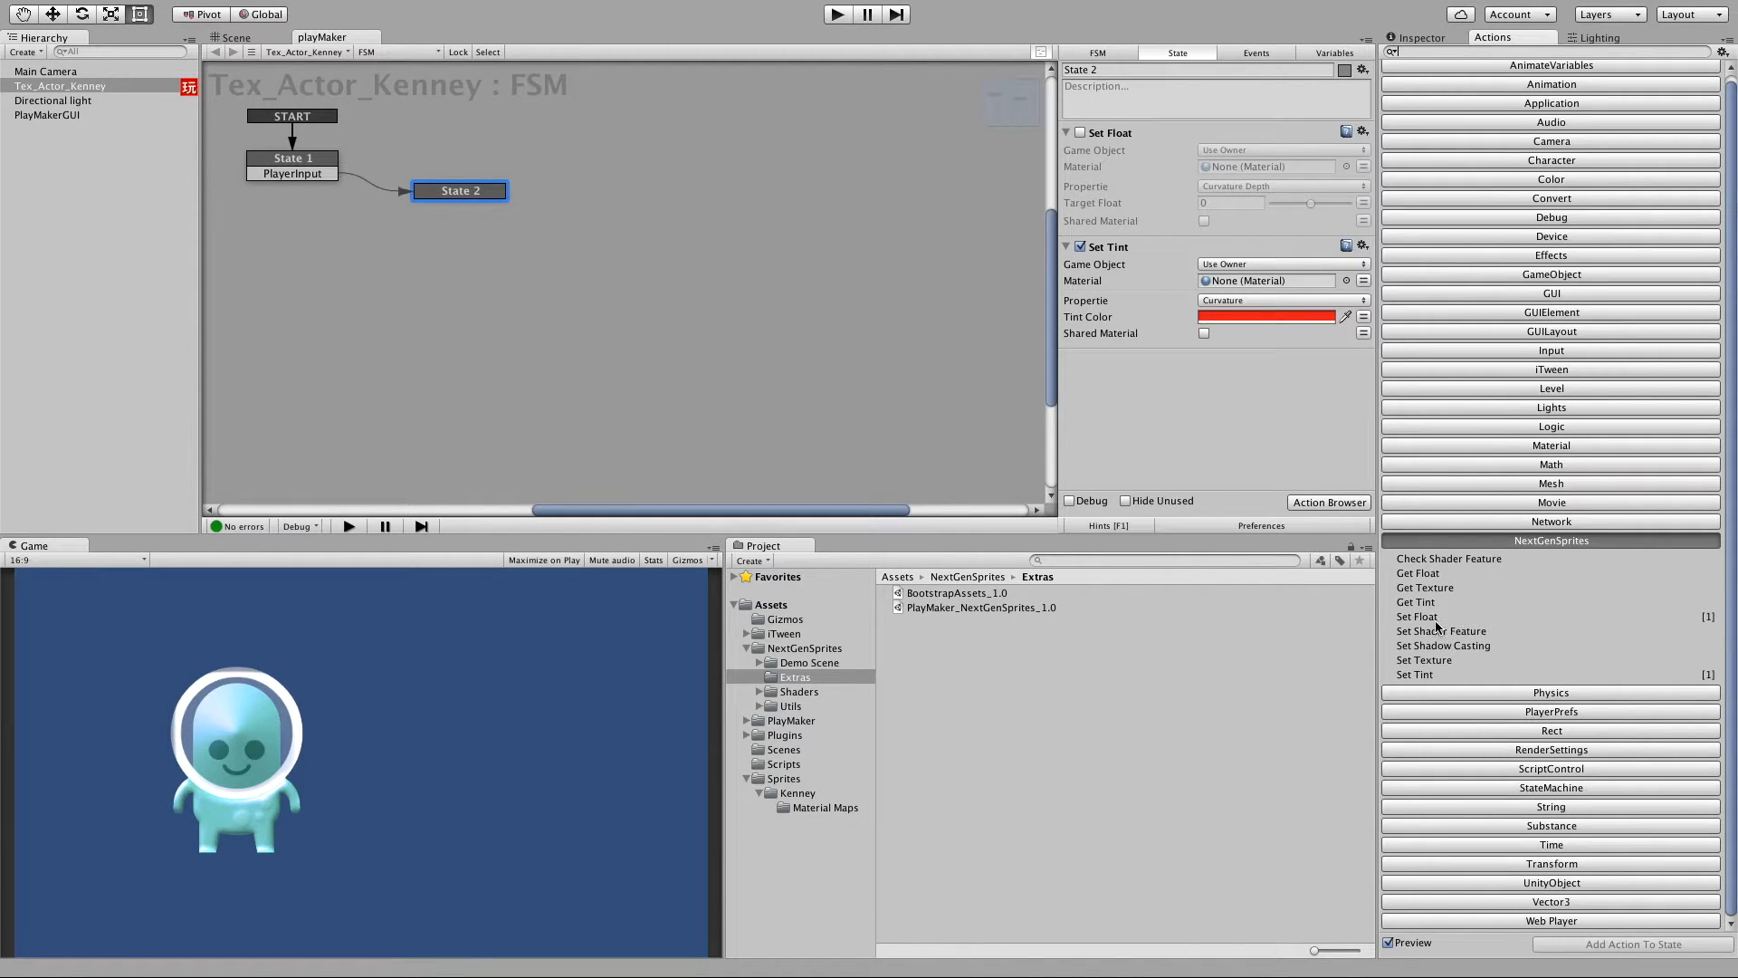
pyautogui.doubleClick(1442, 659)
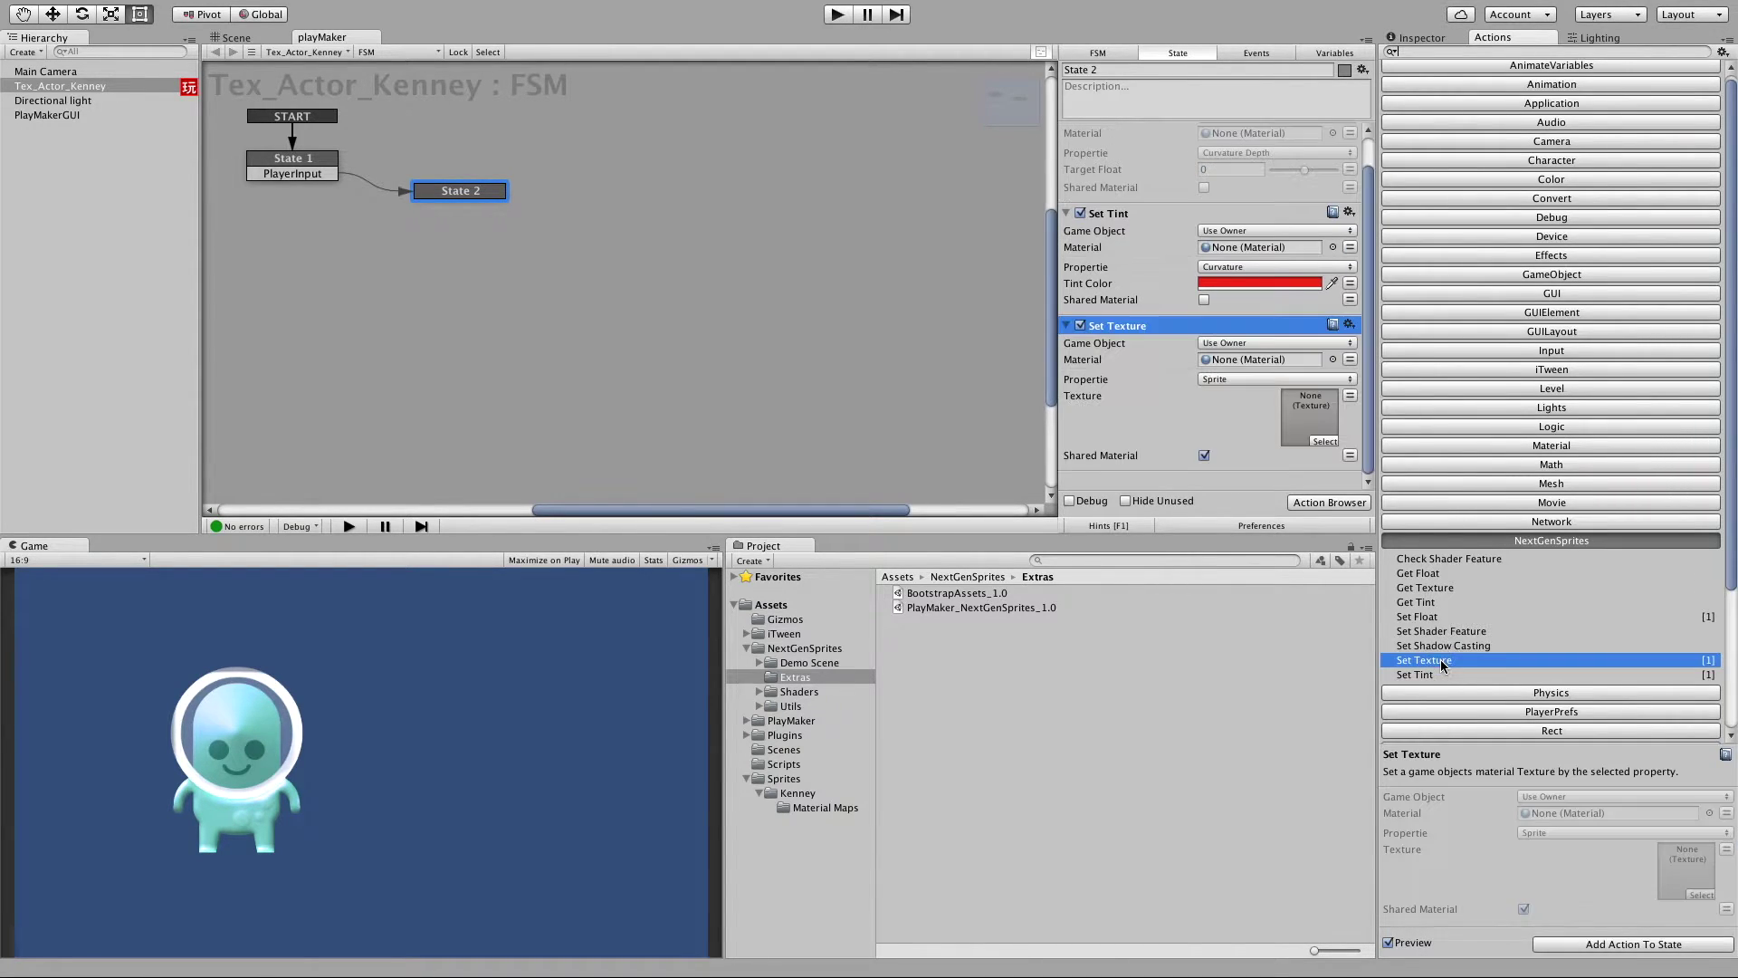
pyautogui.click(1081, 213)
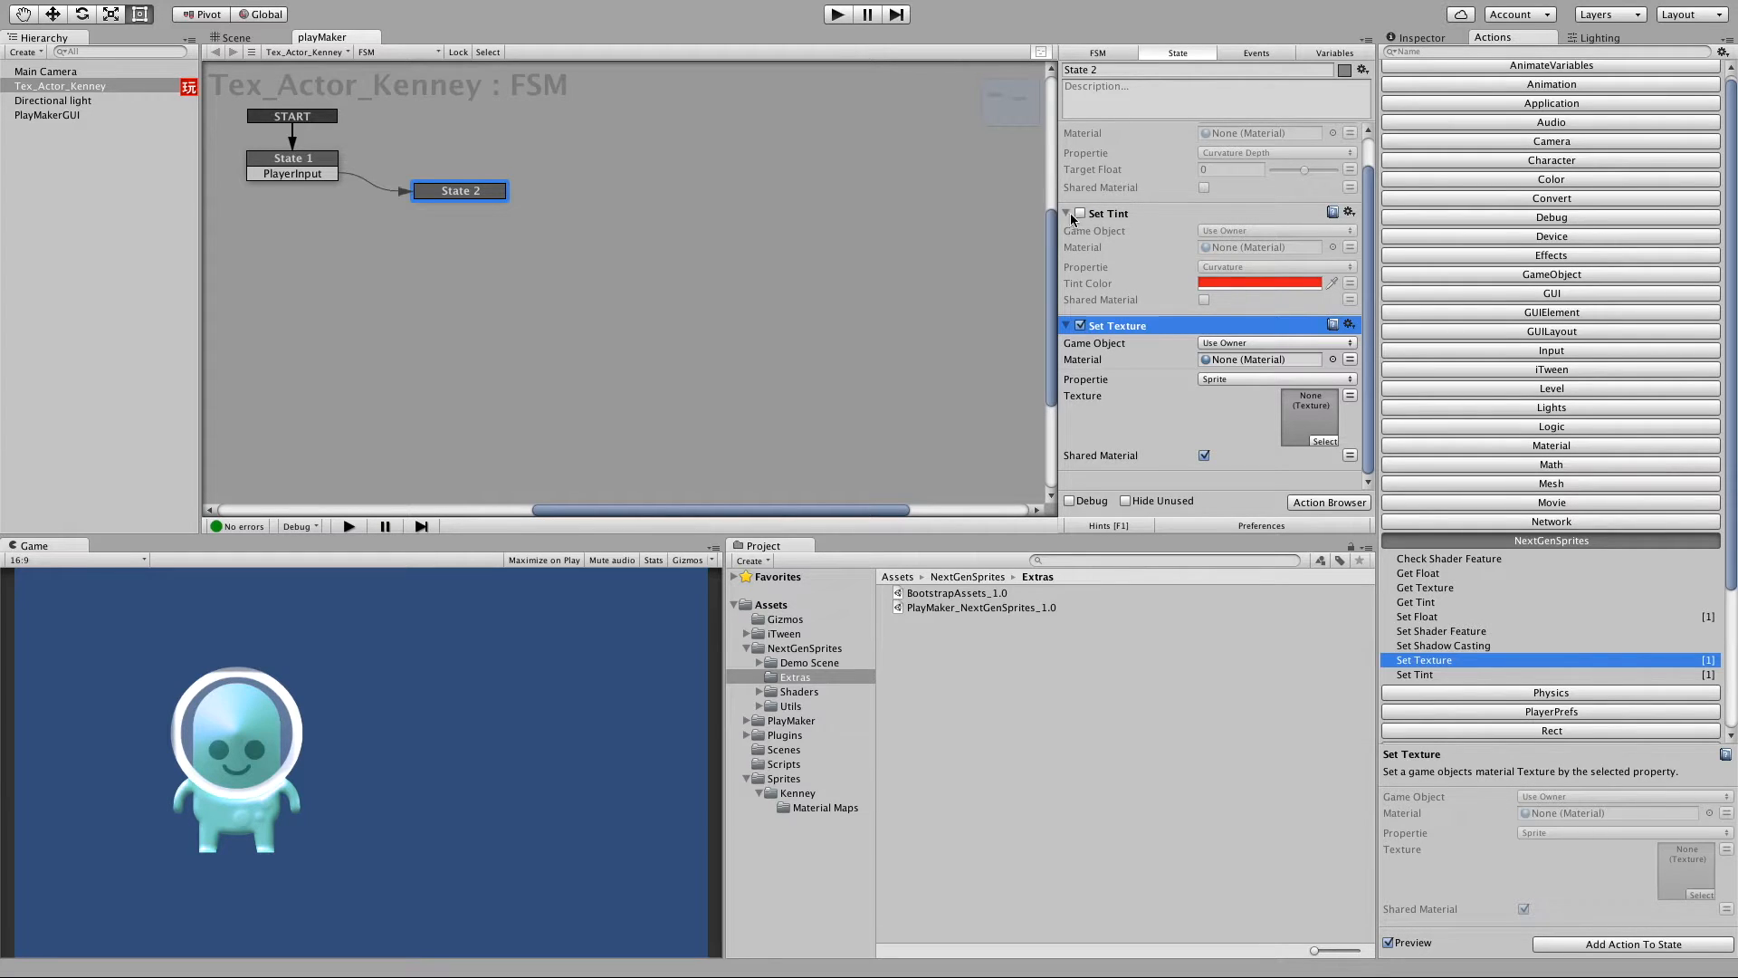
pyautogui.rightClick(1109, 216)
pyautogui.click(1158, 410)
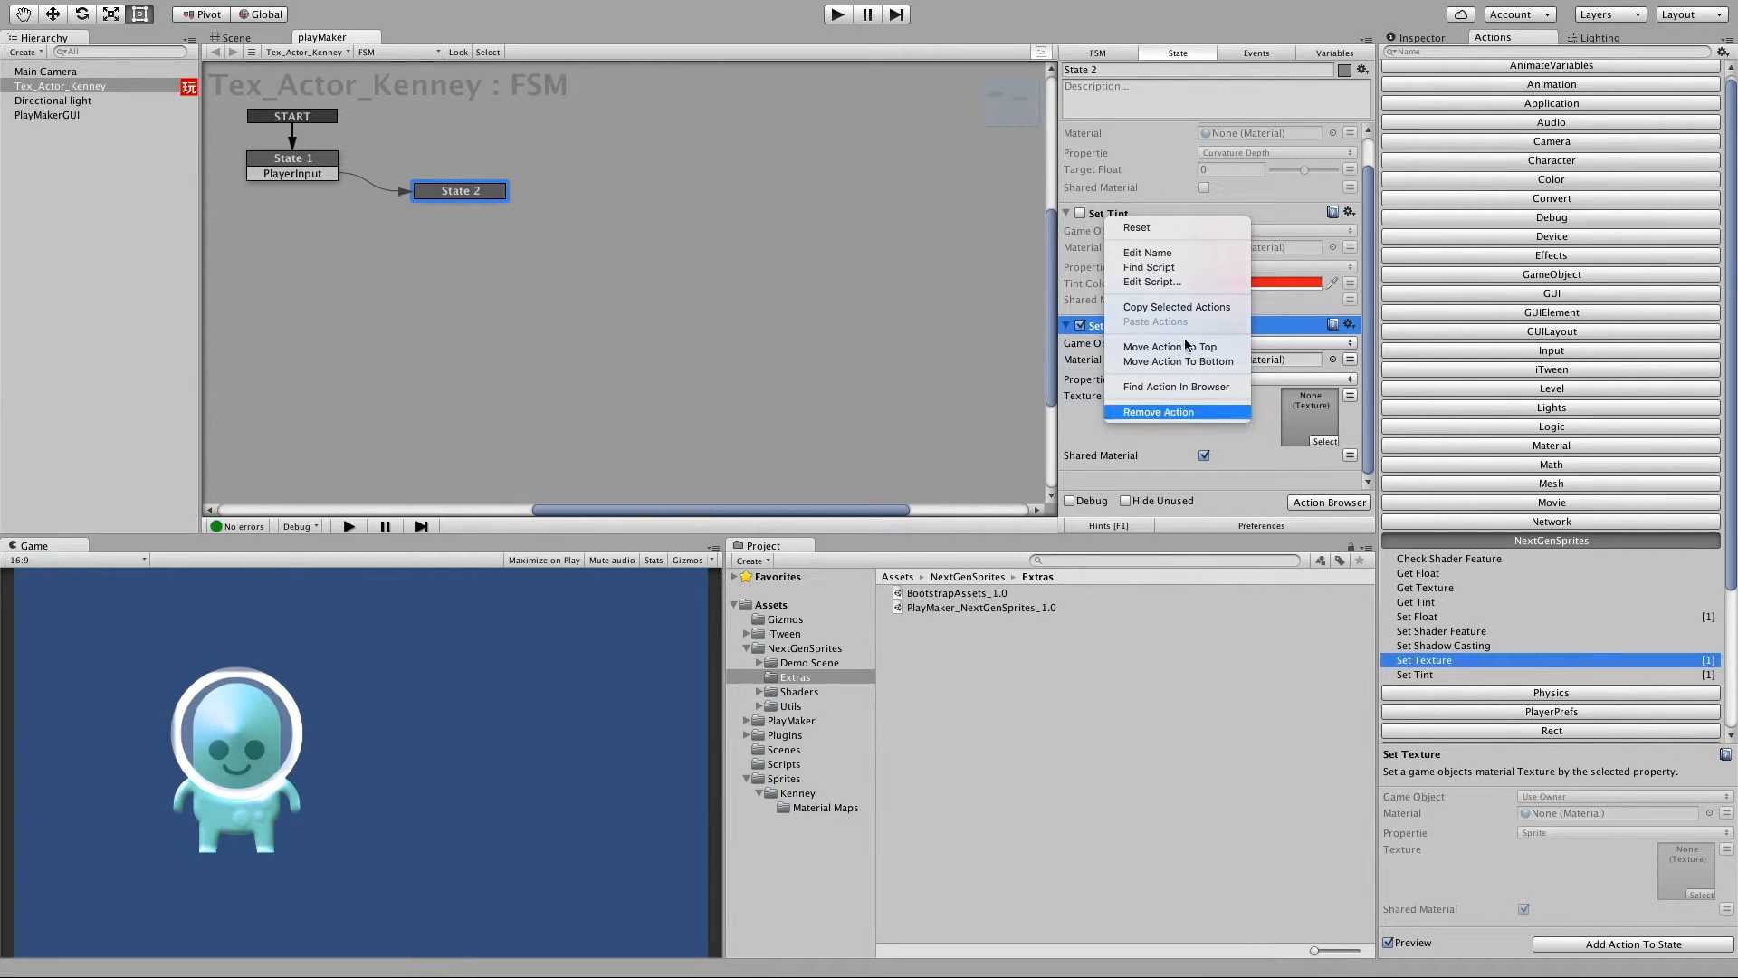
pyautogui.rightClick(1110, 134)
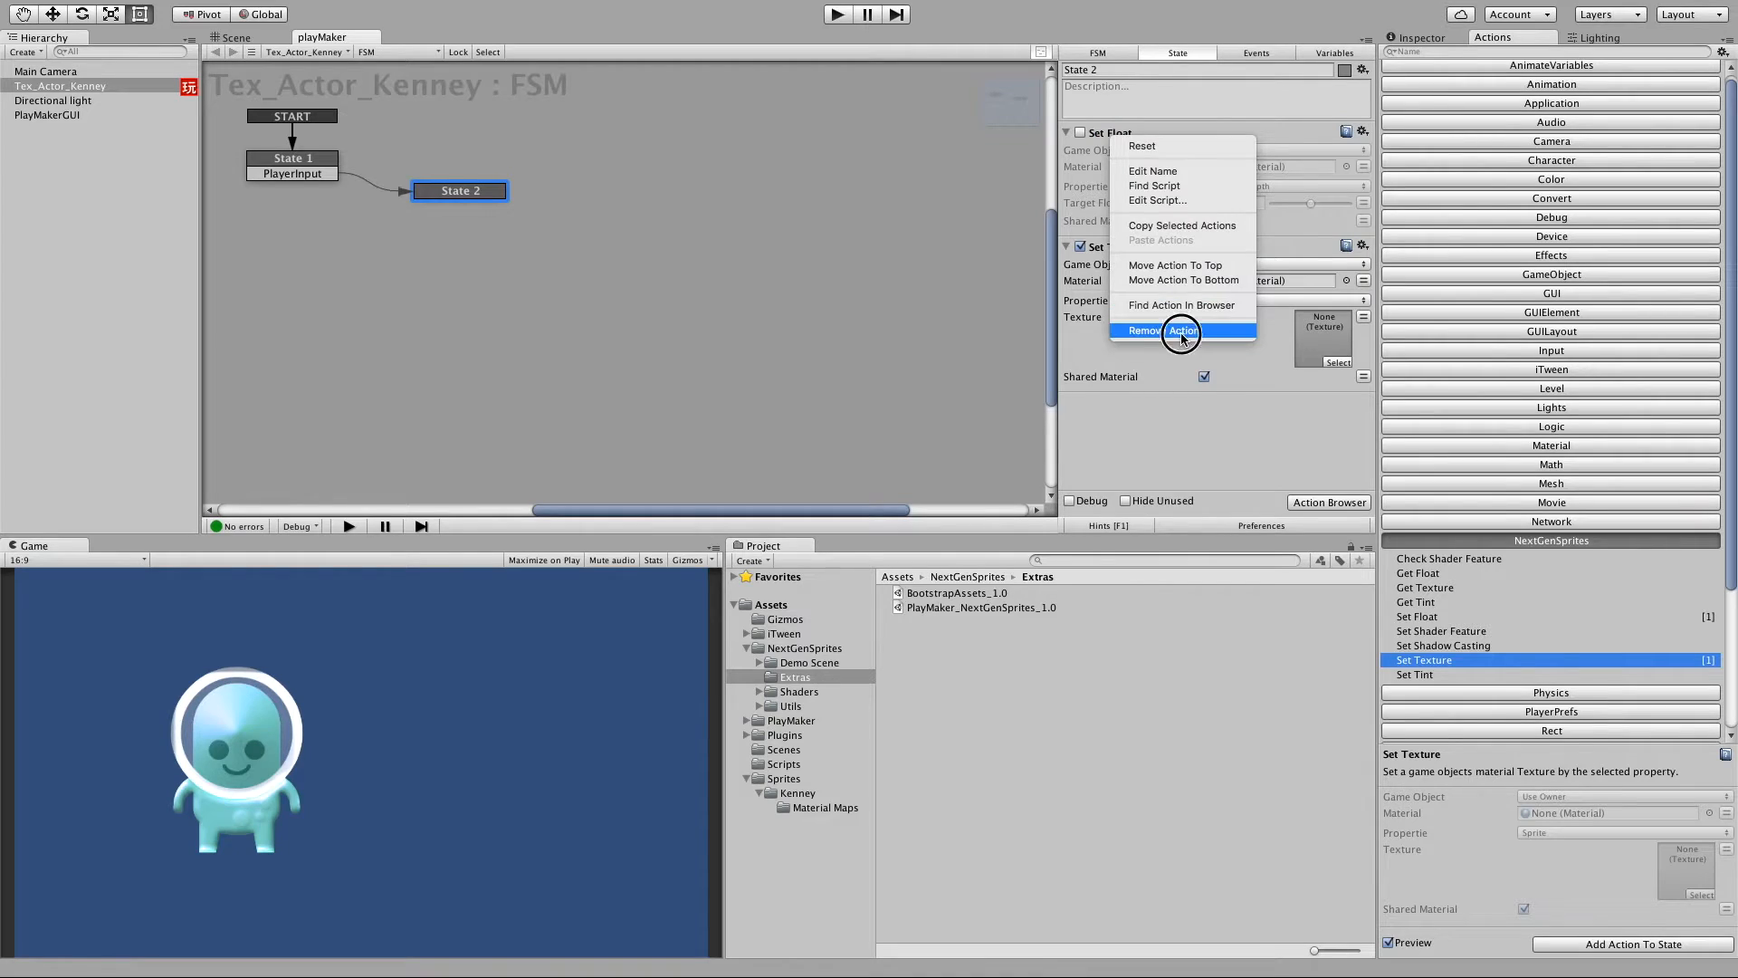
pyautogui.click(1180, 331)
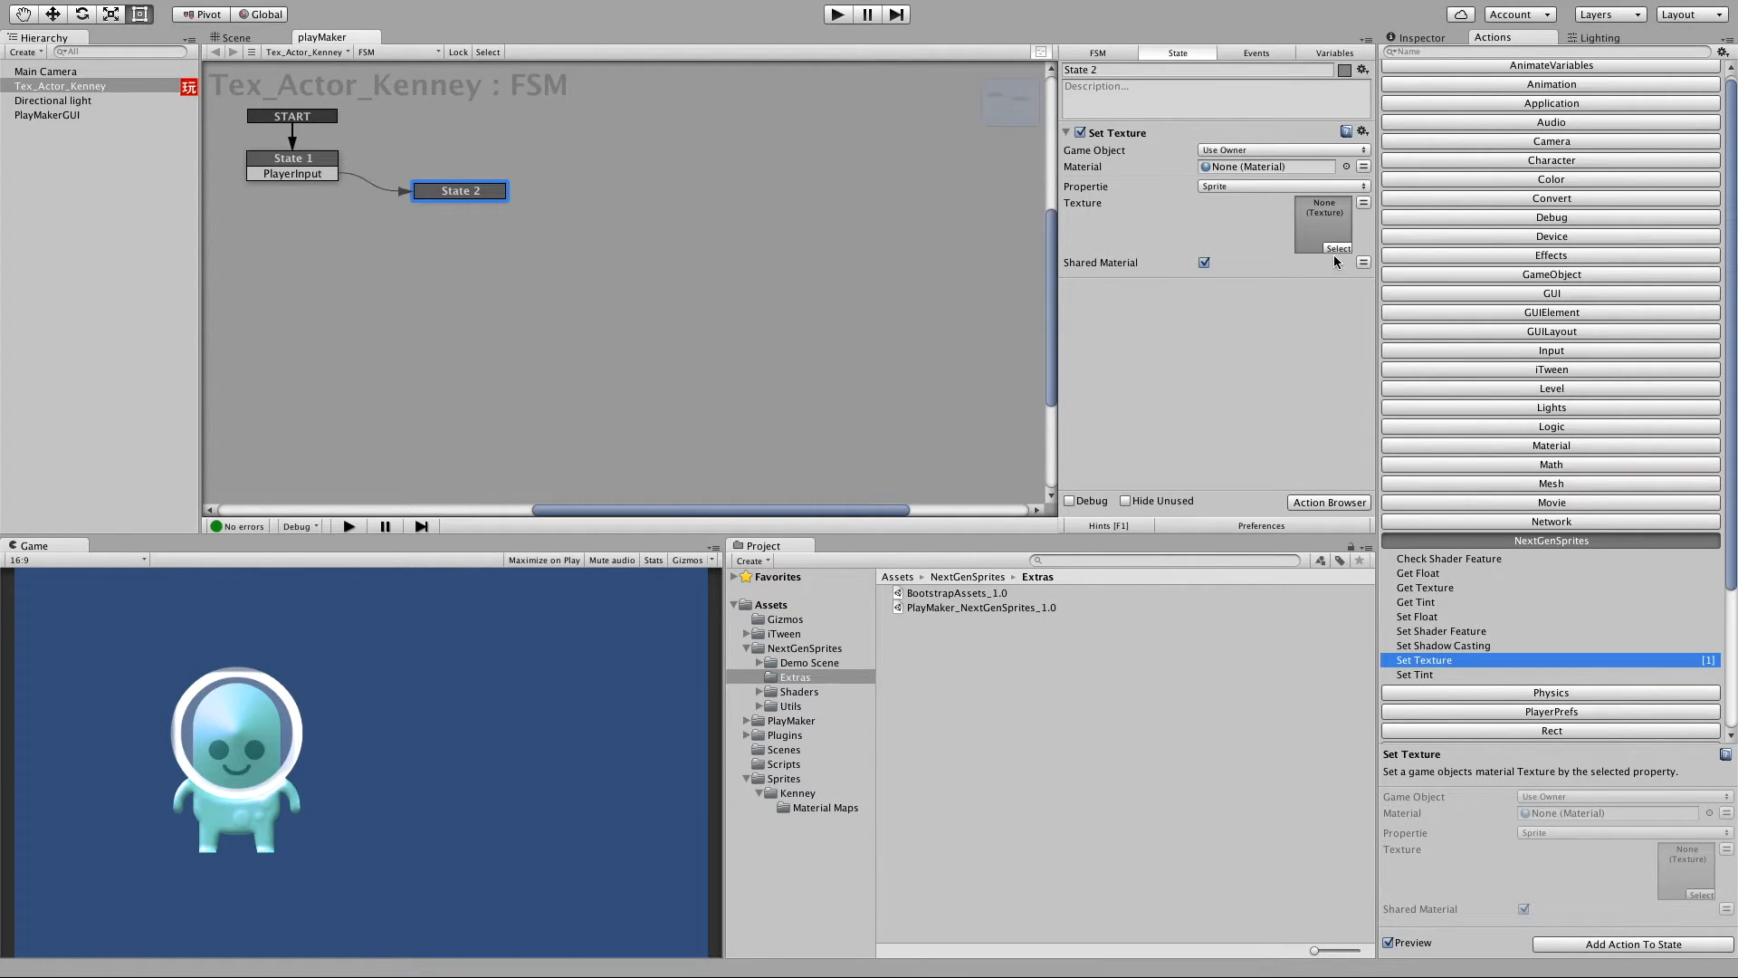
# Make Set Texture assign the blue texture to Reflection, not using the shared material, and start a test run.
pyautogui.click(1226, 191)
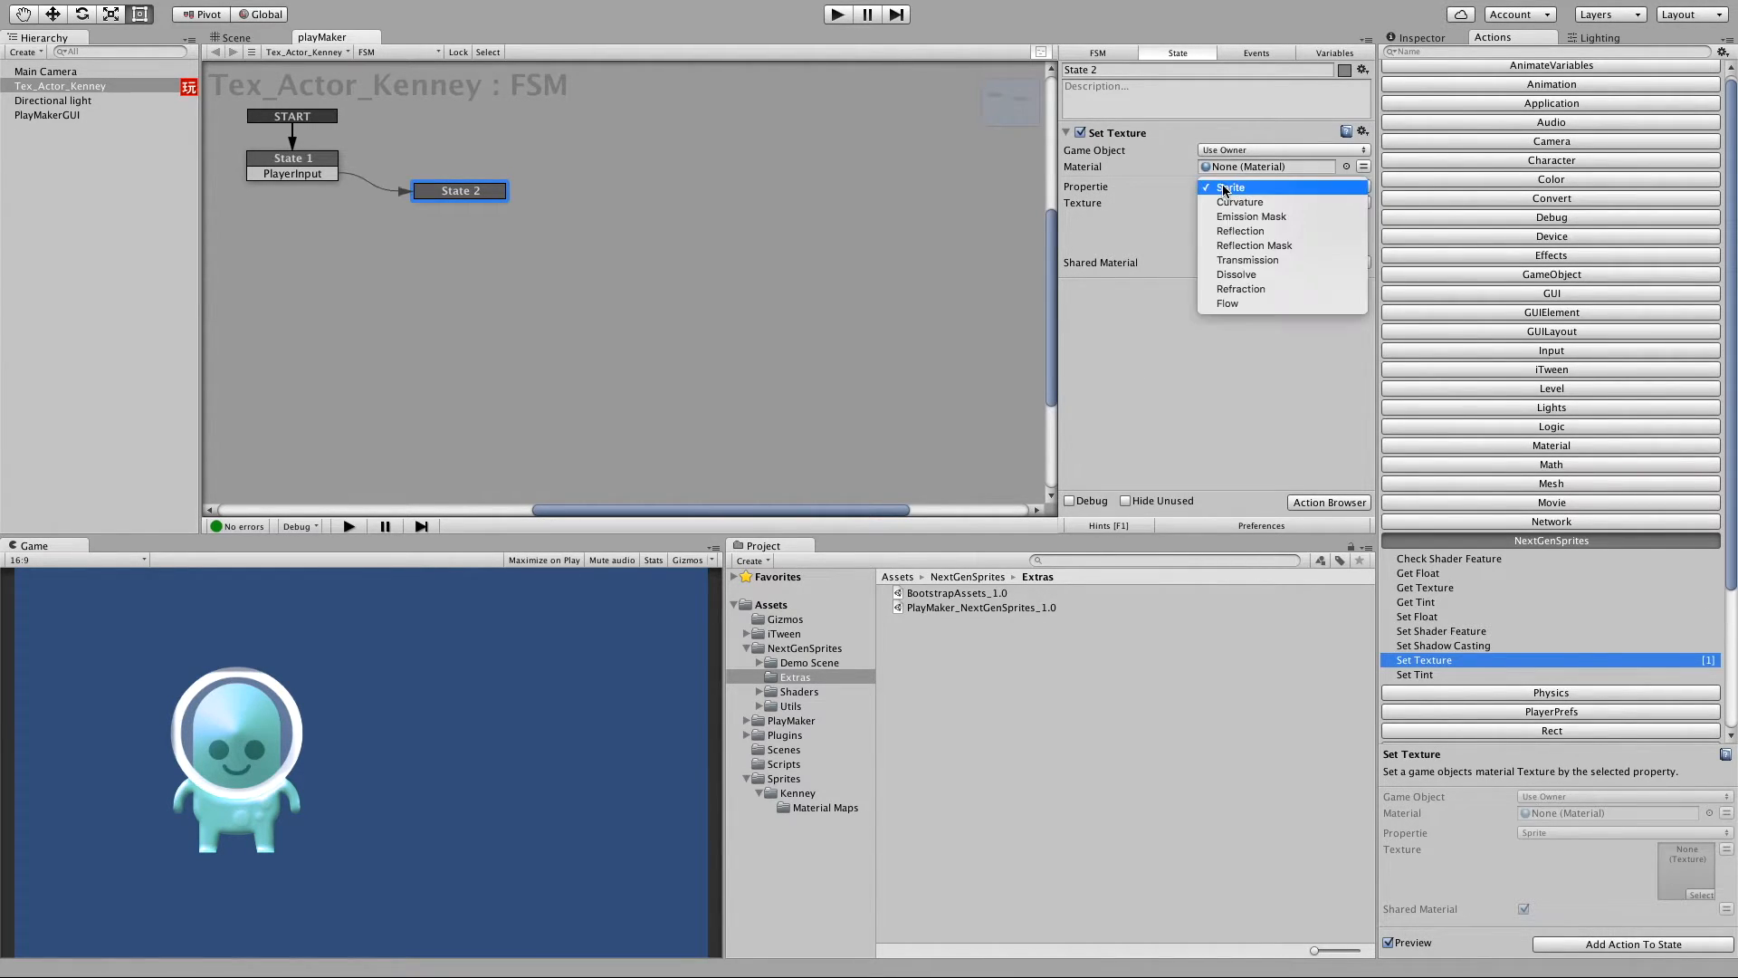
pyautogui.click(1247, 232)
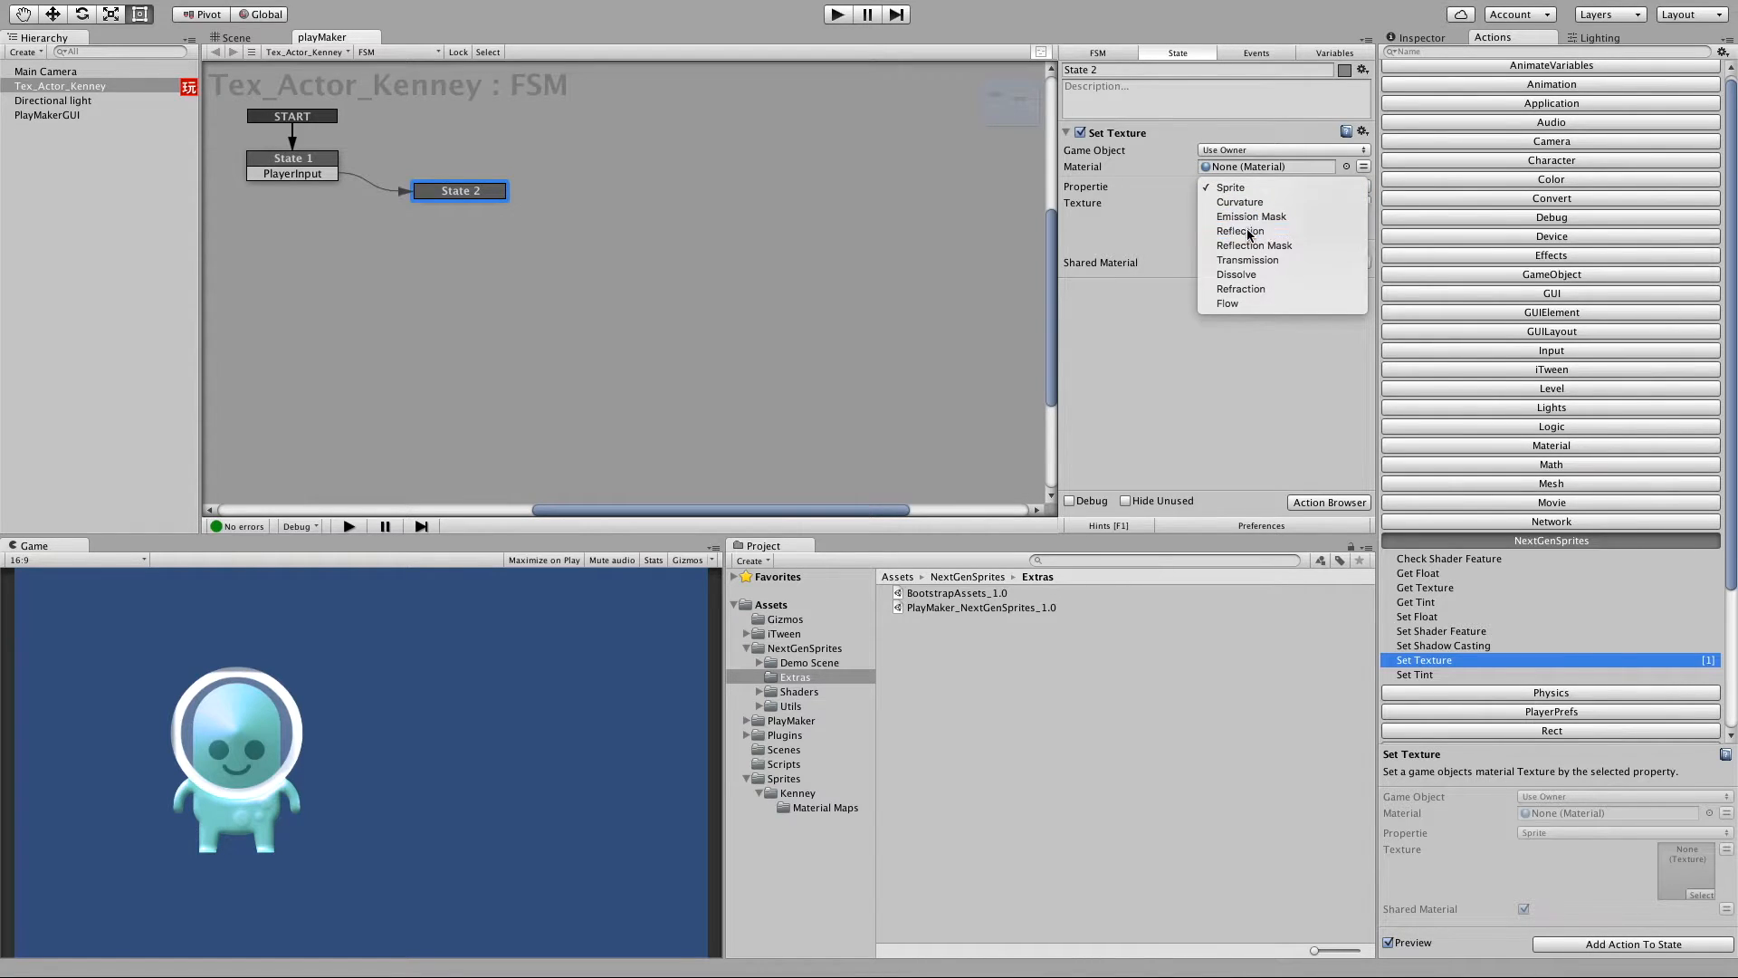
pyautogui.click(1420, 38)
pyautogui.click(1516, 541)
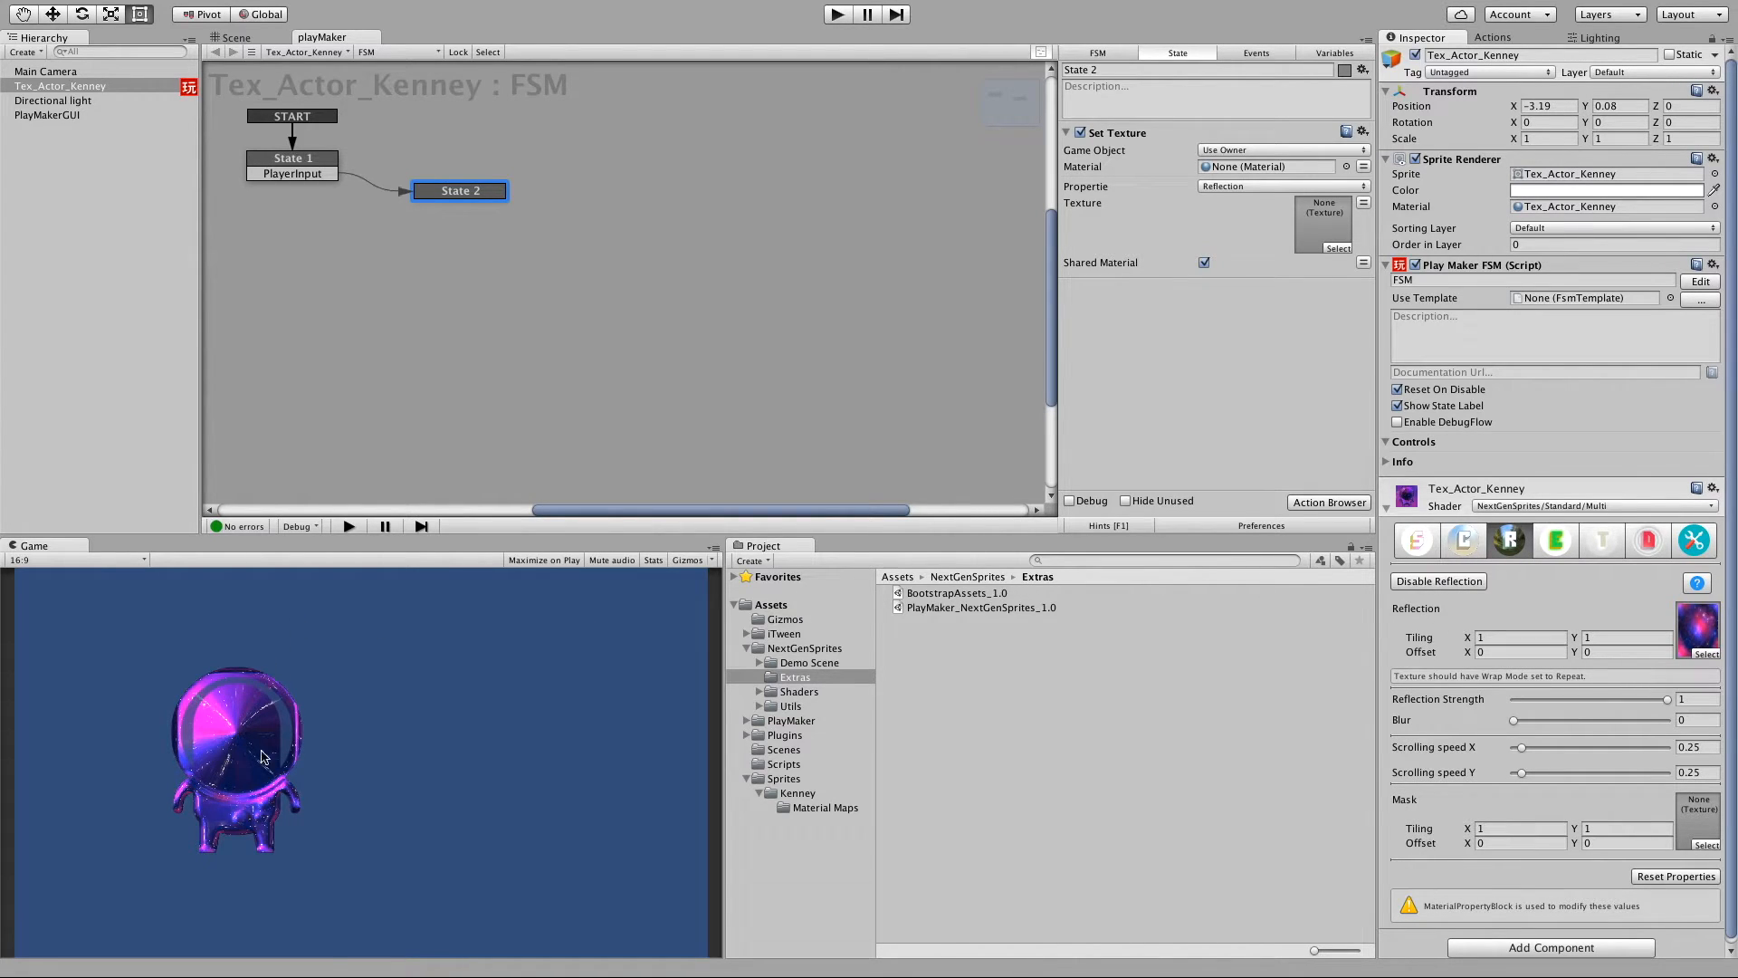
pyautogui.click(1338, 247)
pyautogui.scroll(-3, 936, 507)
pyautogui.scroll(-3, 936, 506)
pyautogui.scroll(-3, 935, 507)
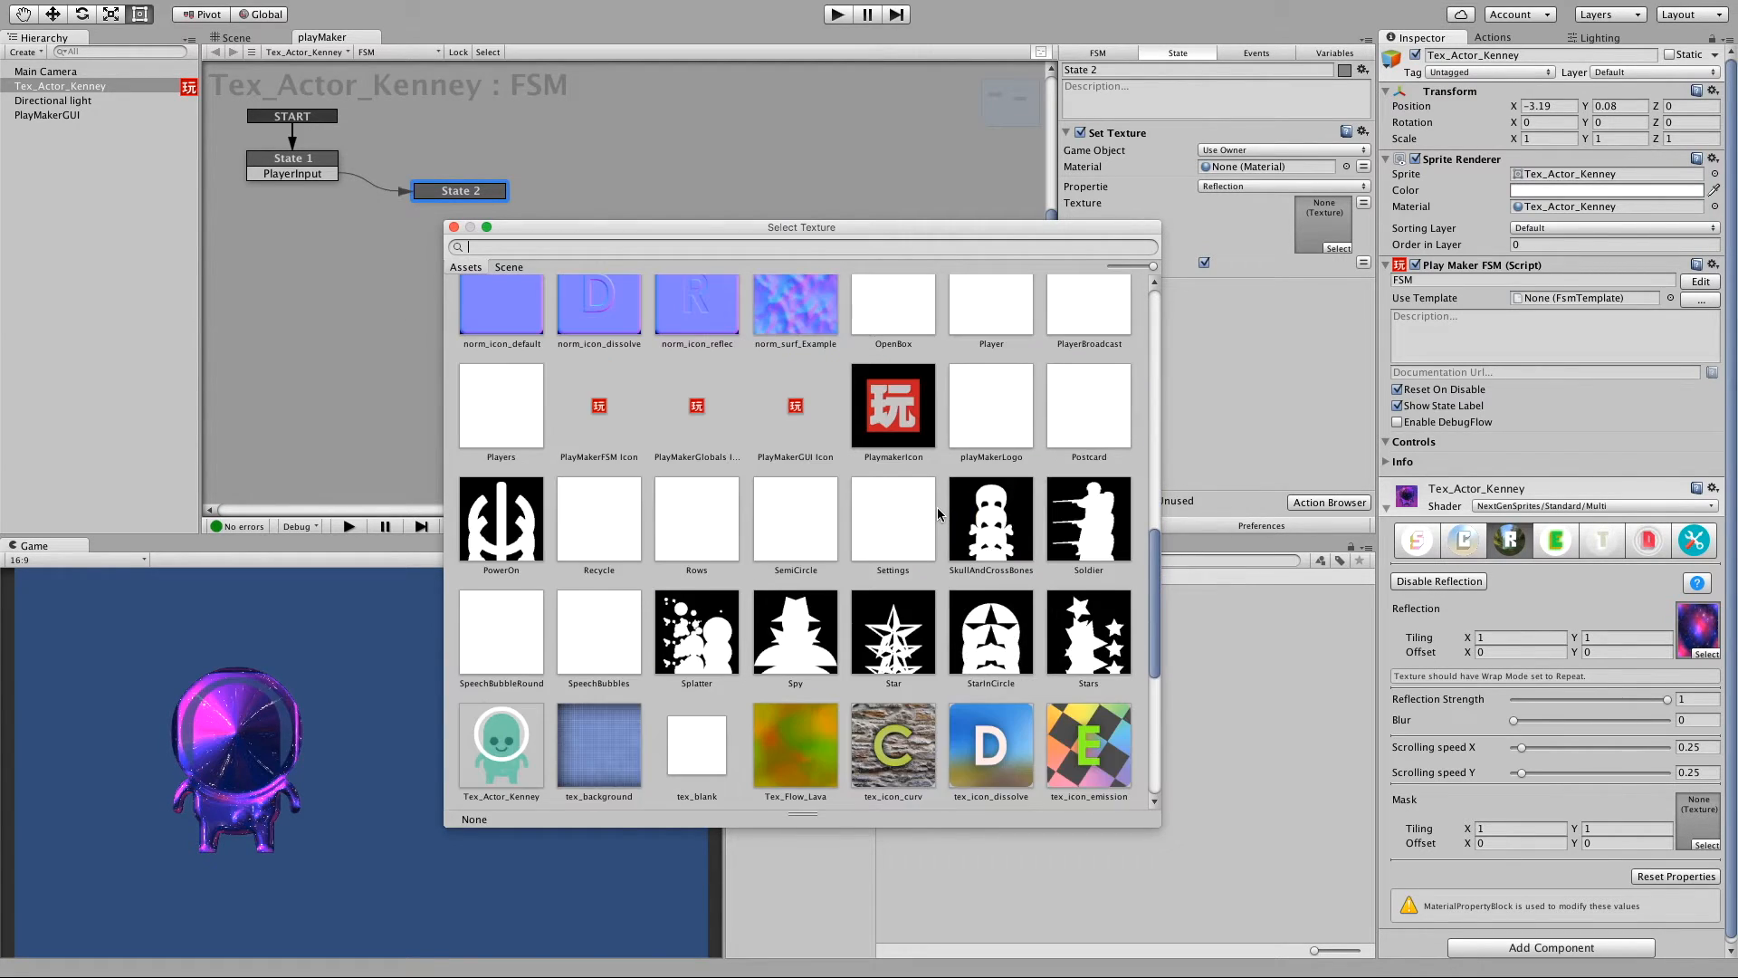
pyautogui.scroll(-3, 937, 506)
pyautogui.doubleClick(500, 695)
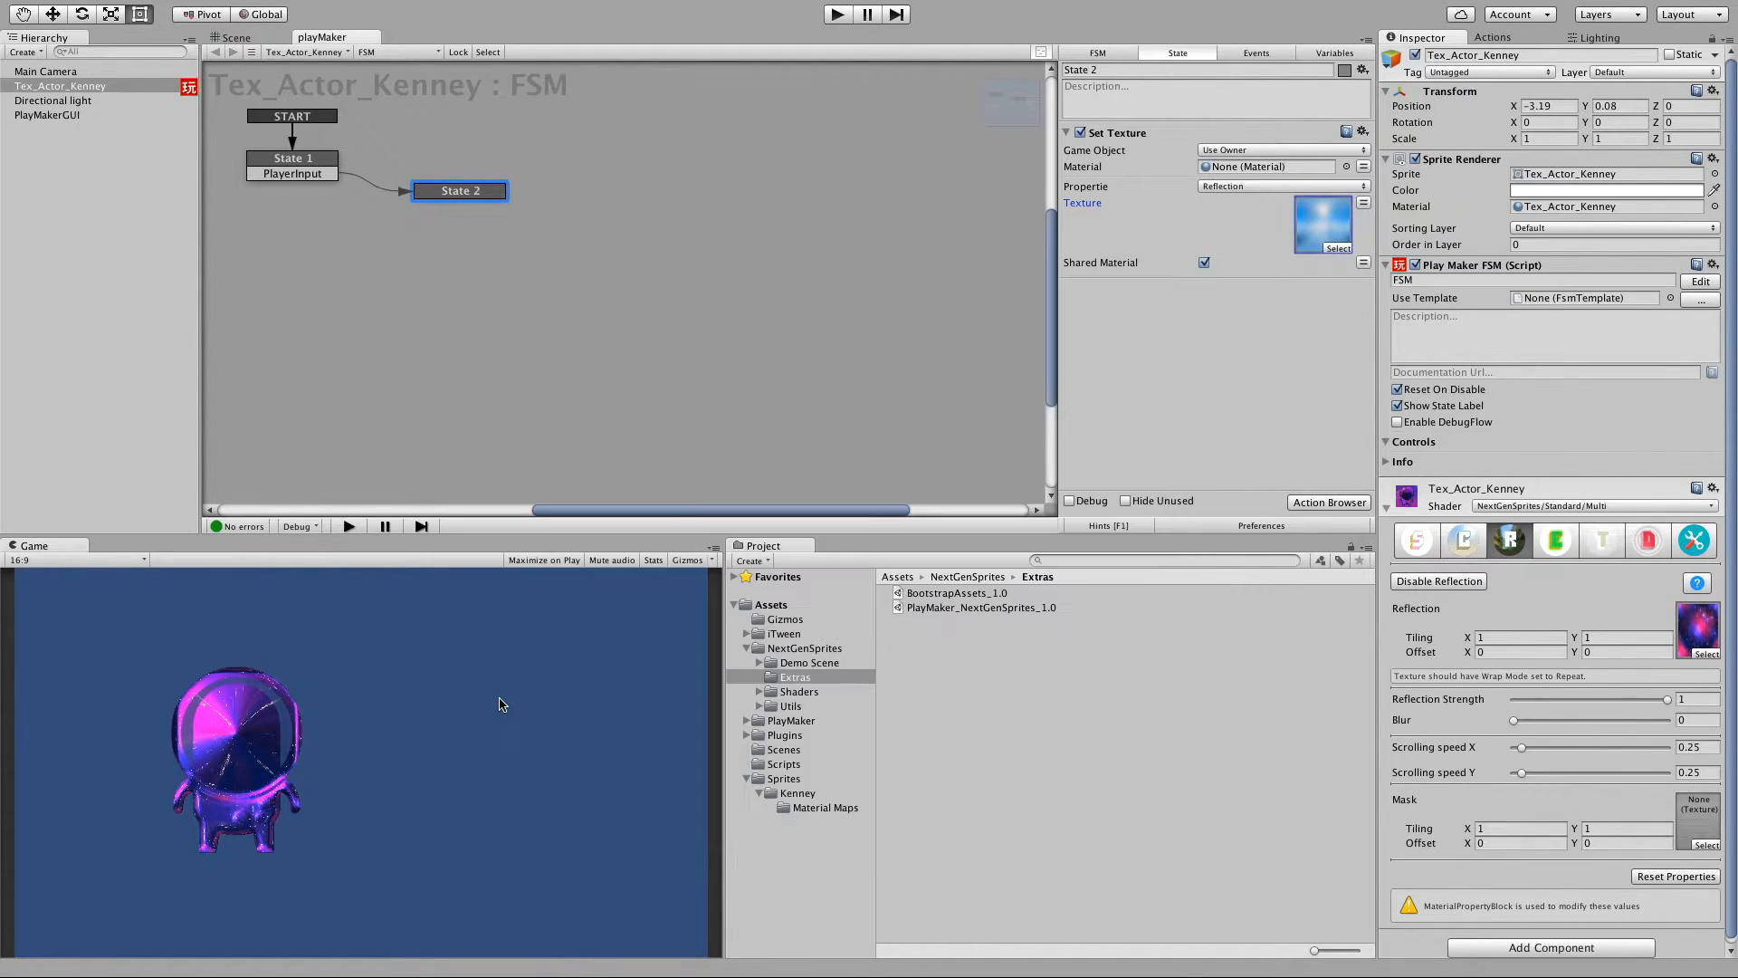
pyautogui.click(1203, 262)
pyautogui.click(837, 15)
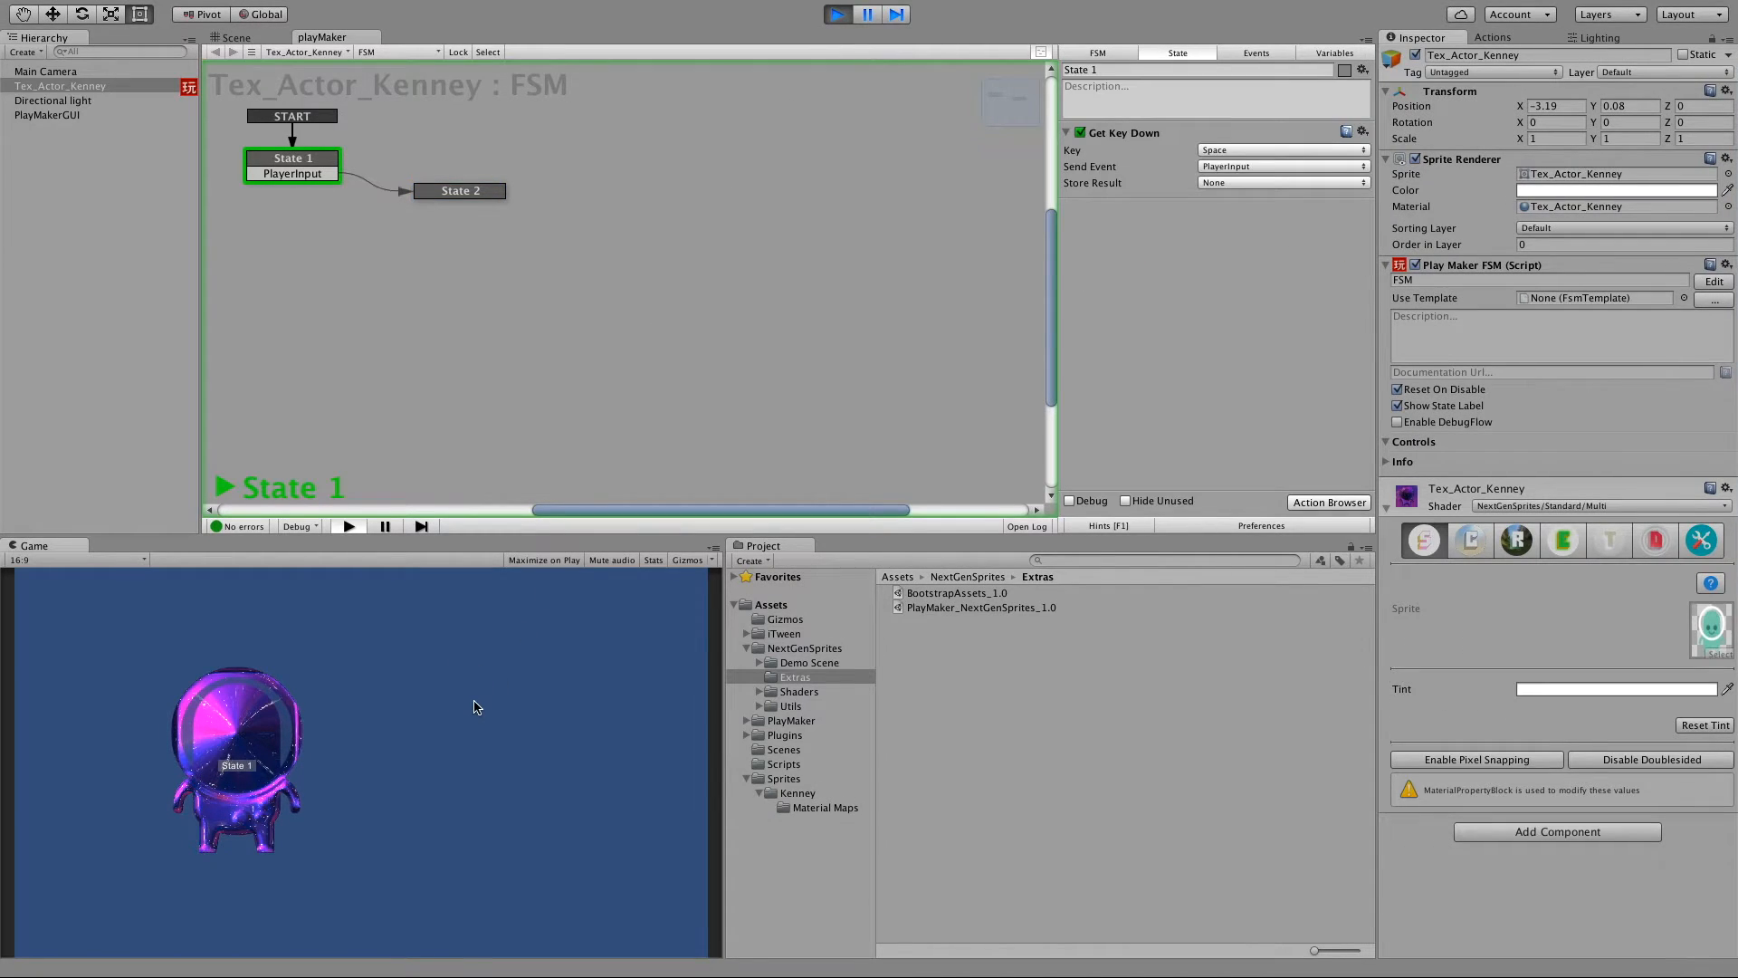
pyautogui.press('space')
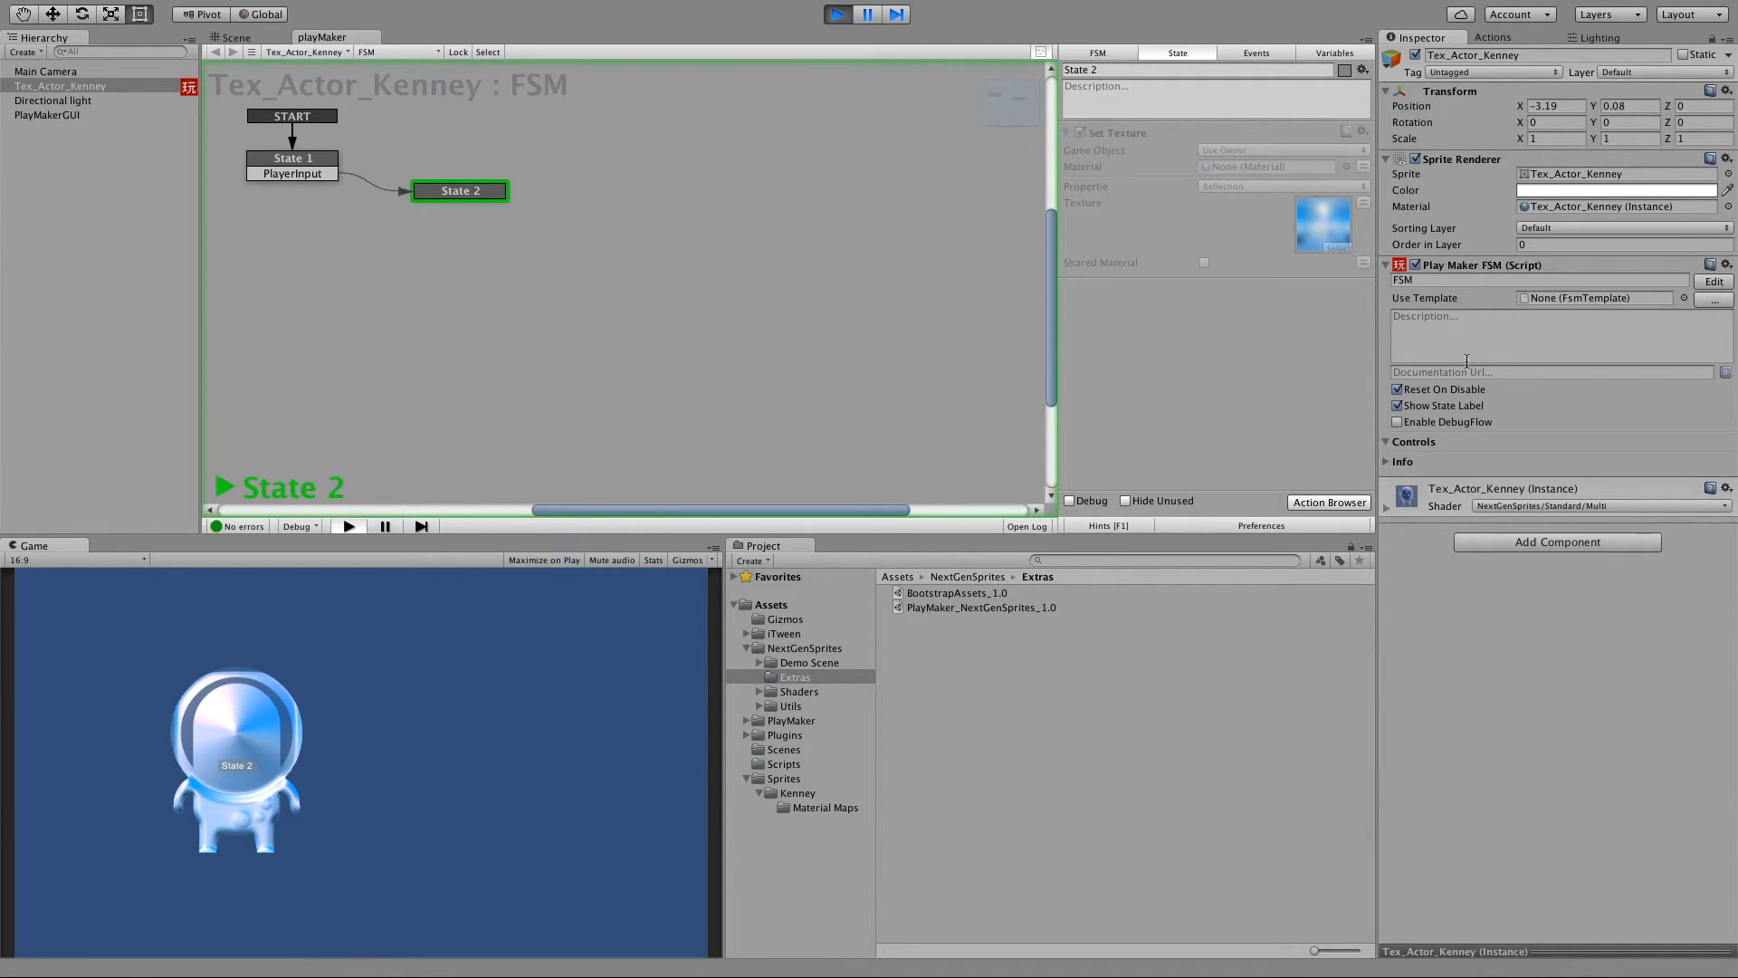
pyautogui.click(1448, 493)
pyautogui.click(1524, 549)
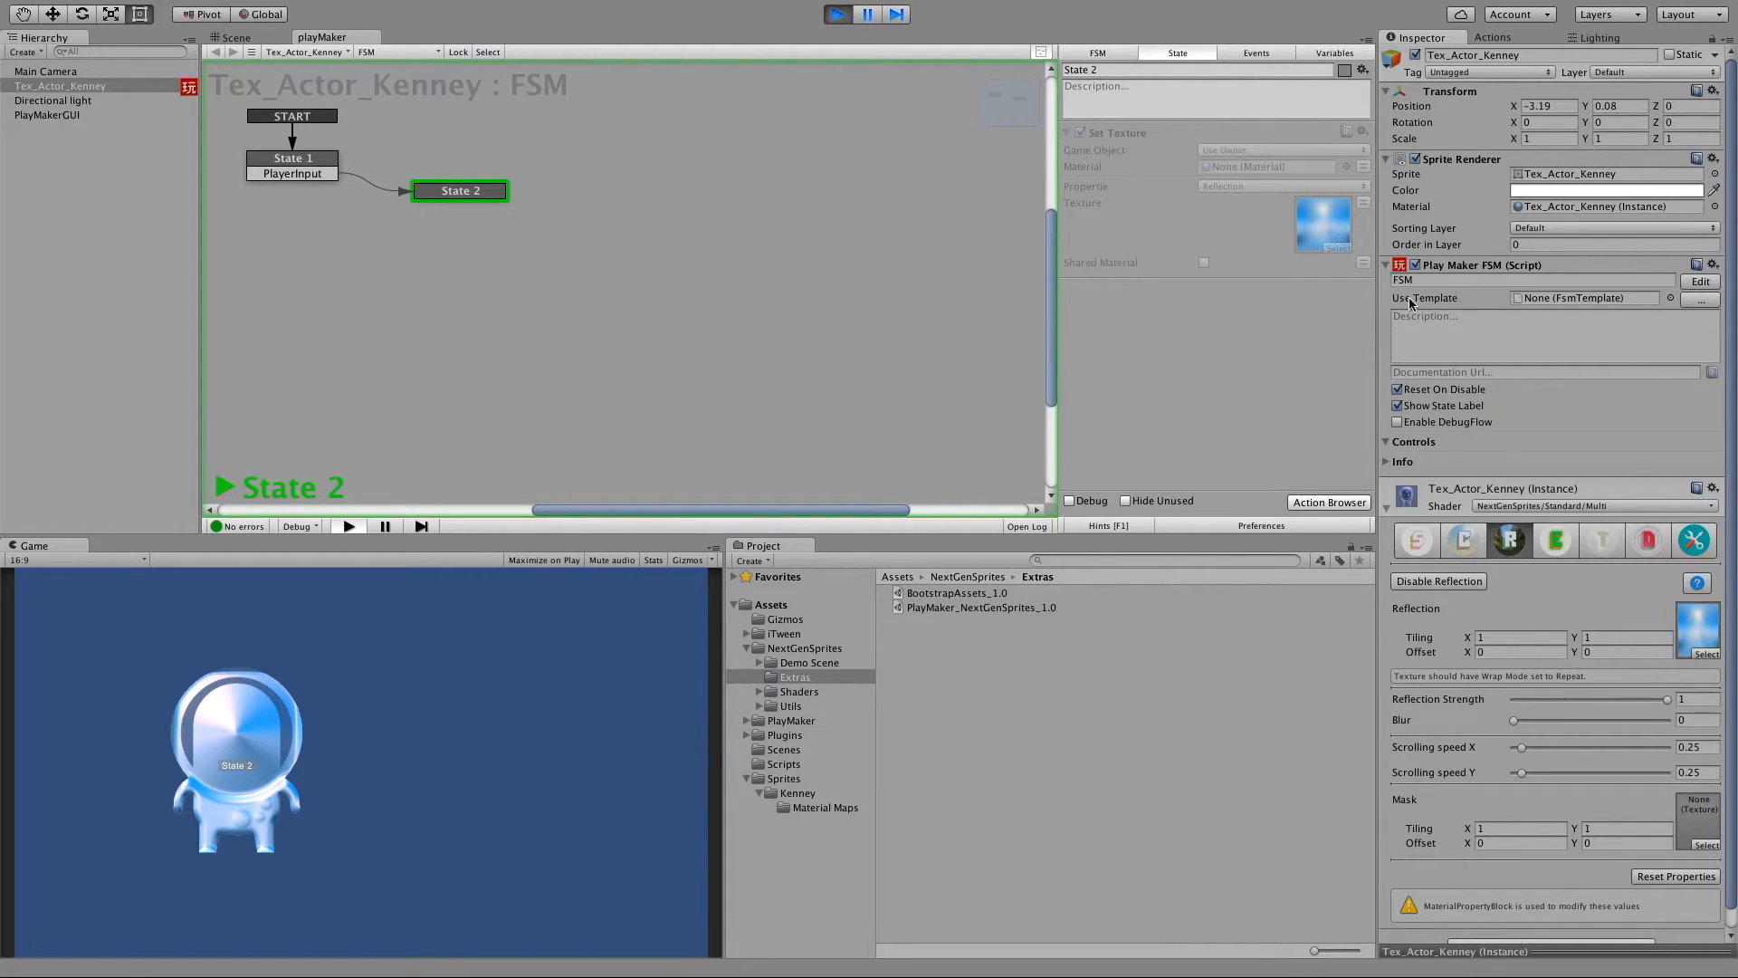
pyautogui.click(837, 14)
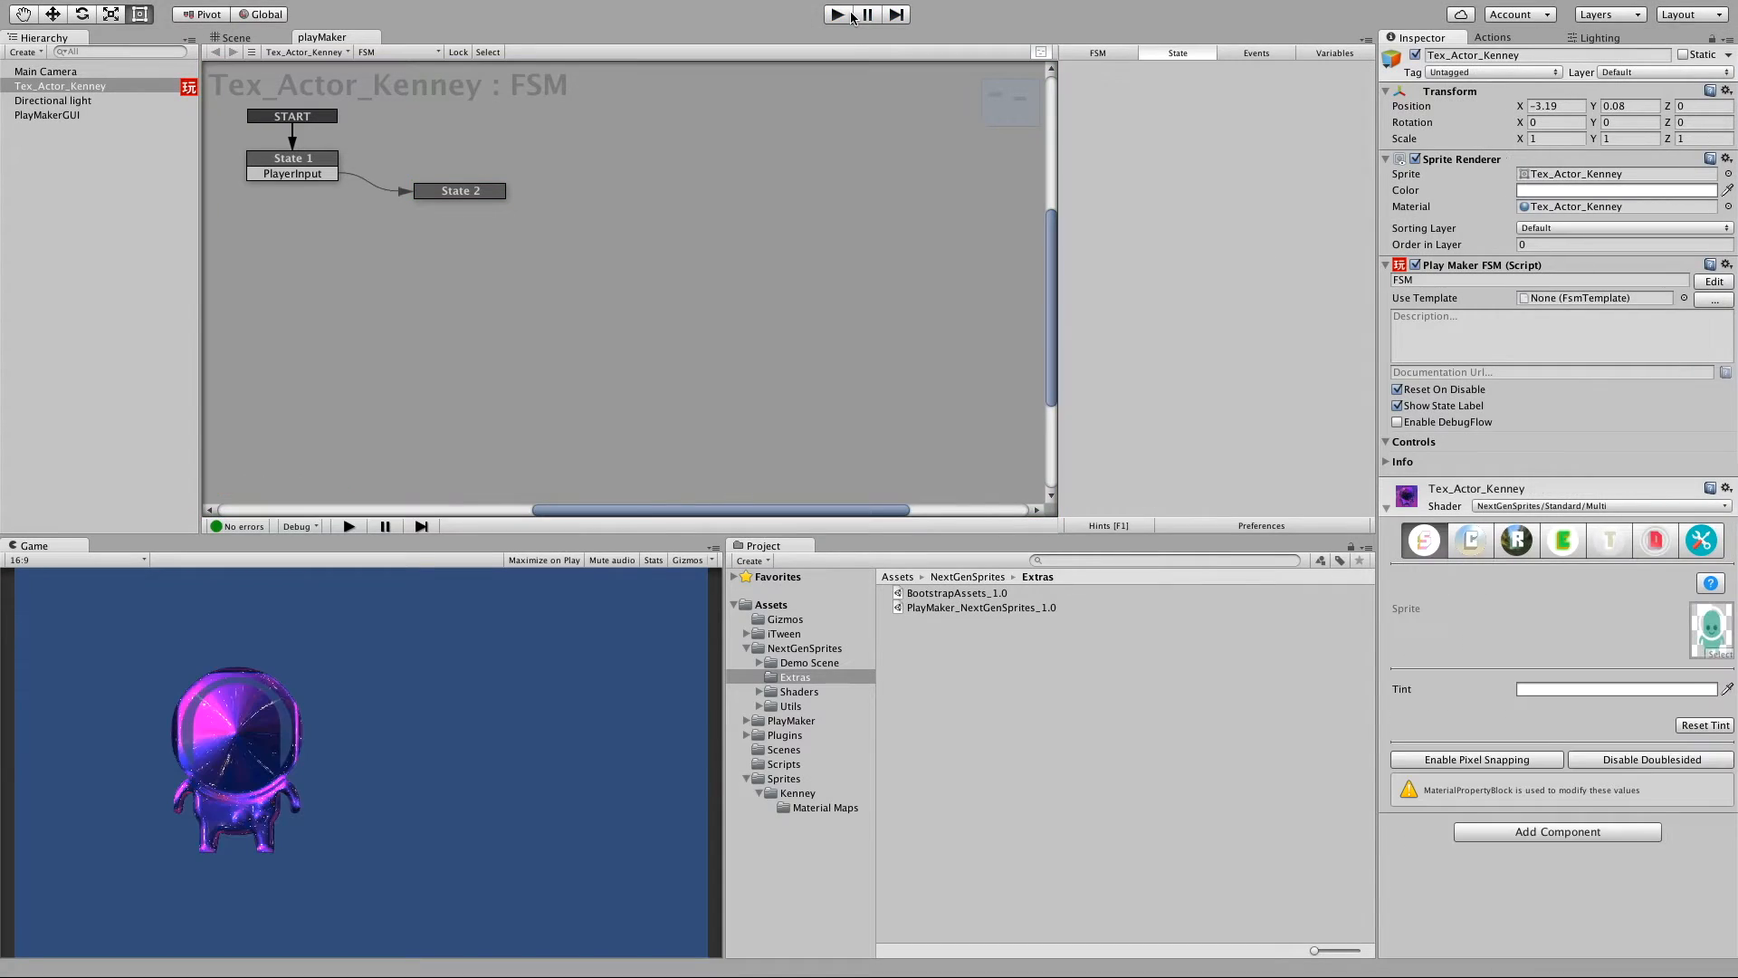
pyautogui.click(471, 192)
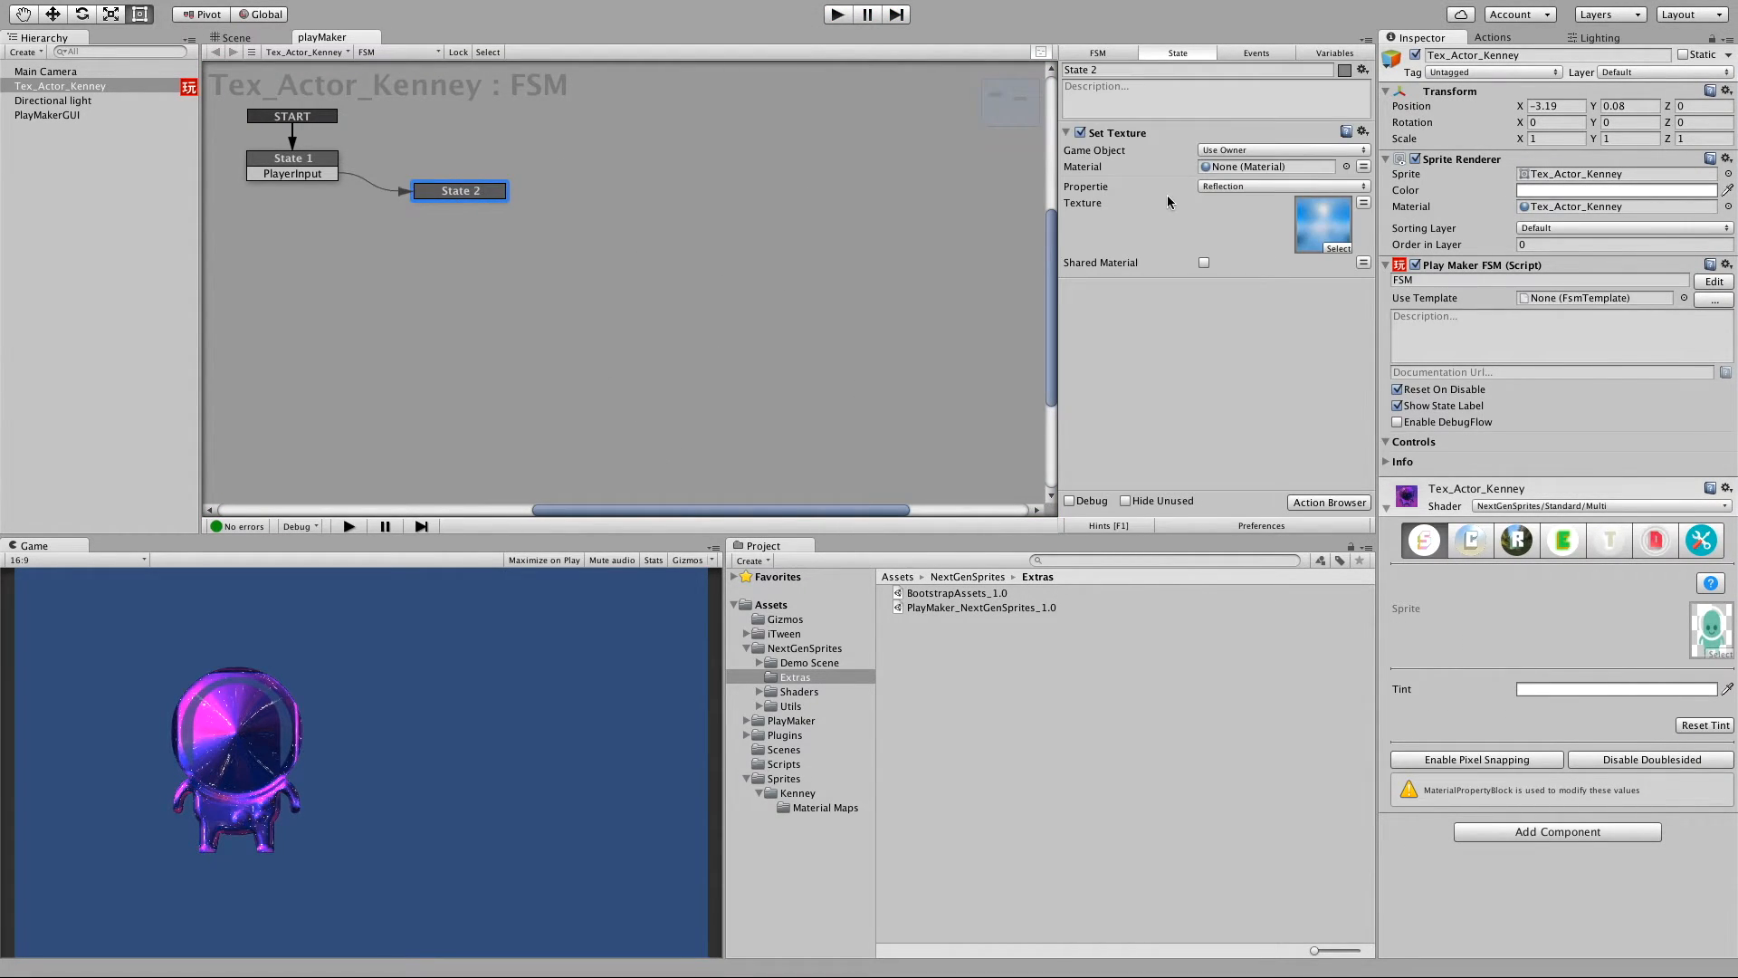
pyautogui.click(1518, 542)
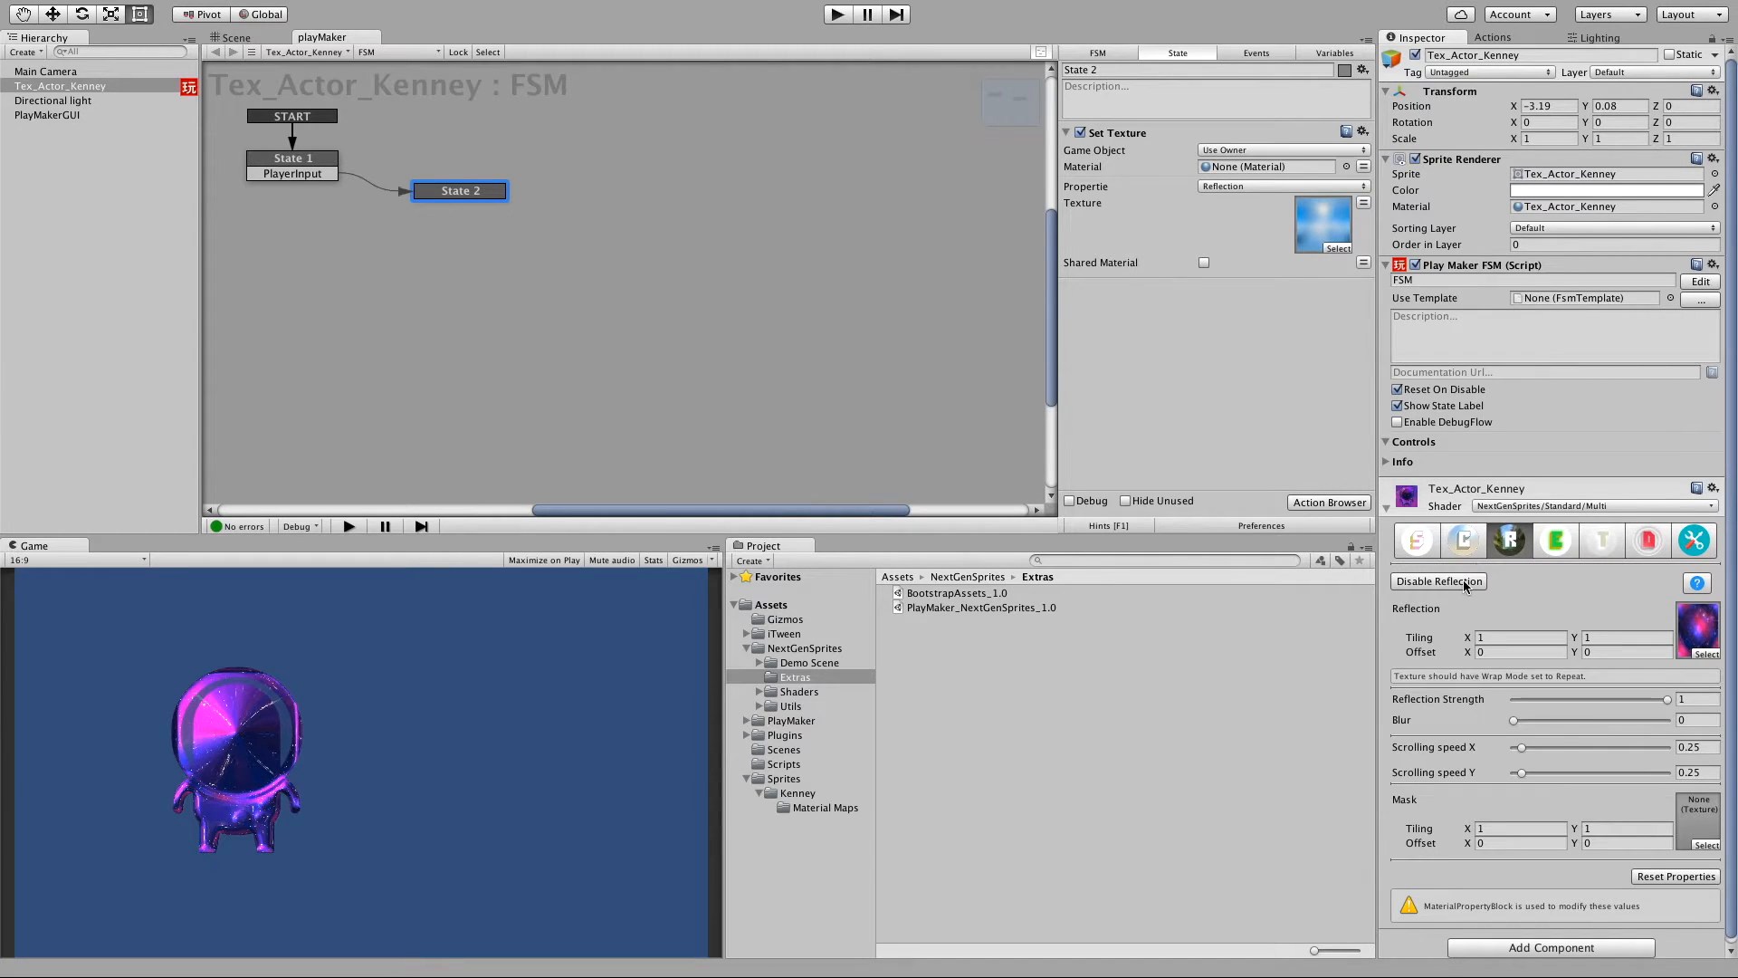
# Replace State 2's Set Texture action with a Set Shader Feature action.
pyautogui.click(1503, 39)
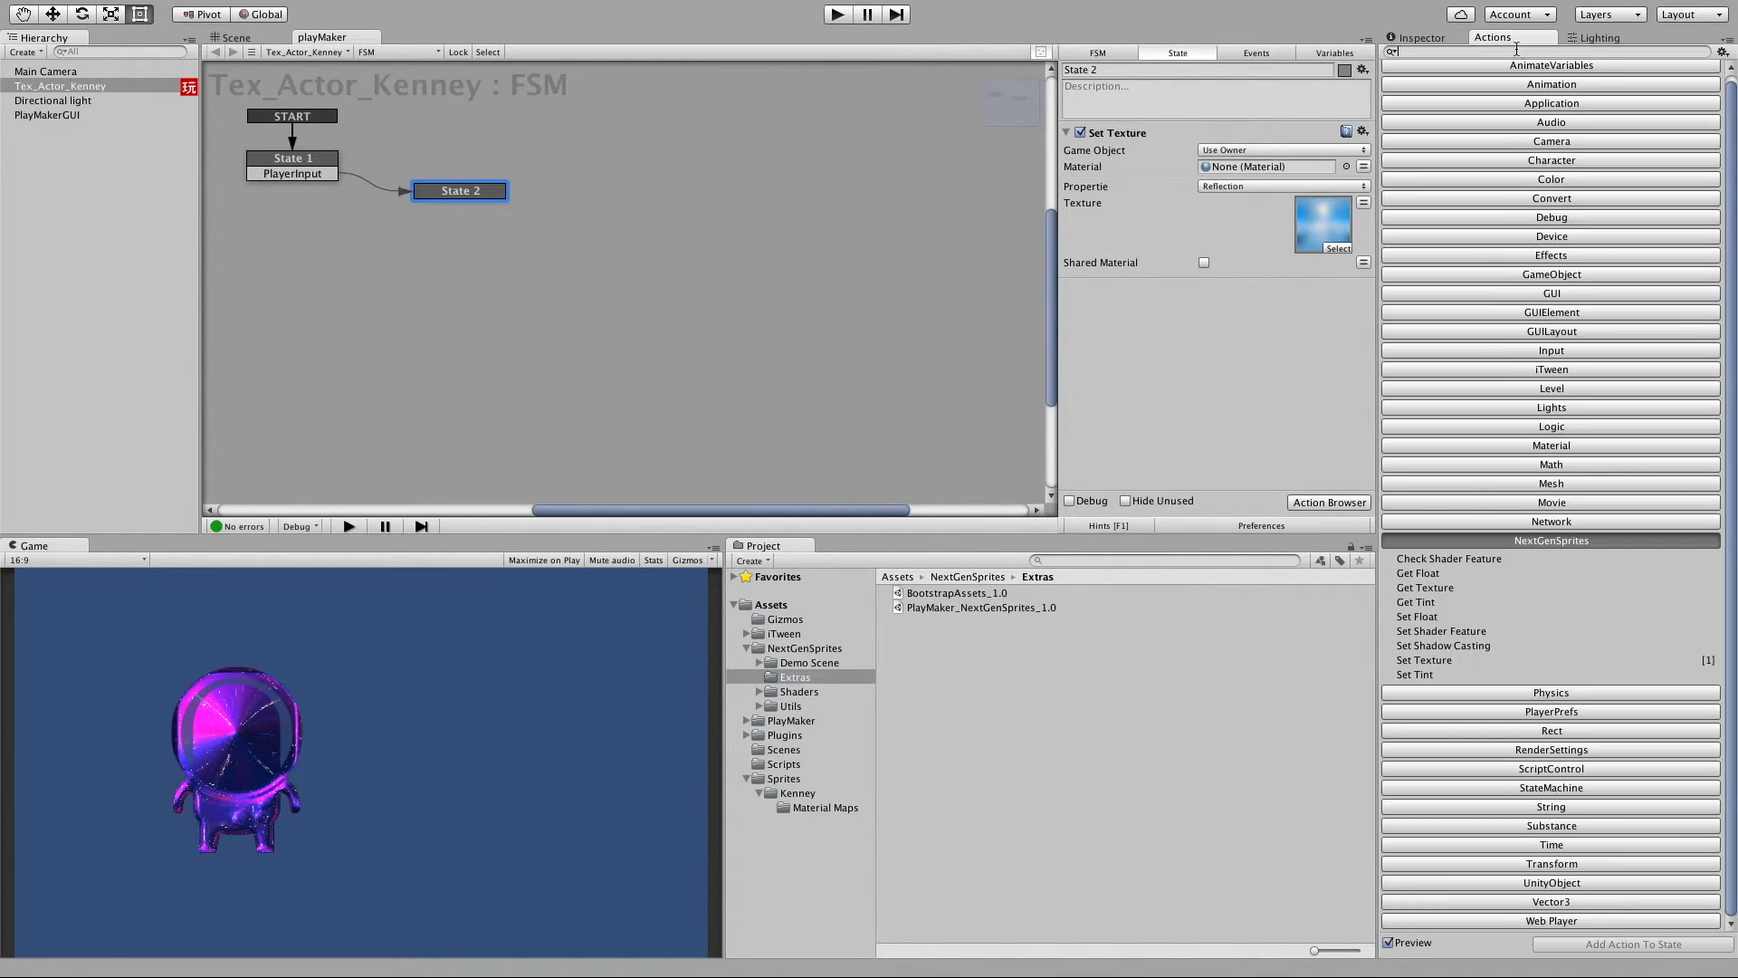
pyautogui.doubleClick(1442, 630)
pyautogui.rightClick(1117, 135)
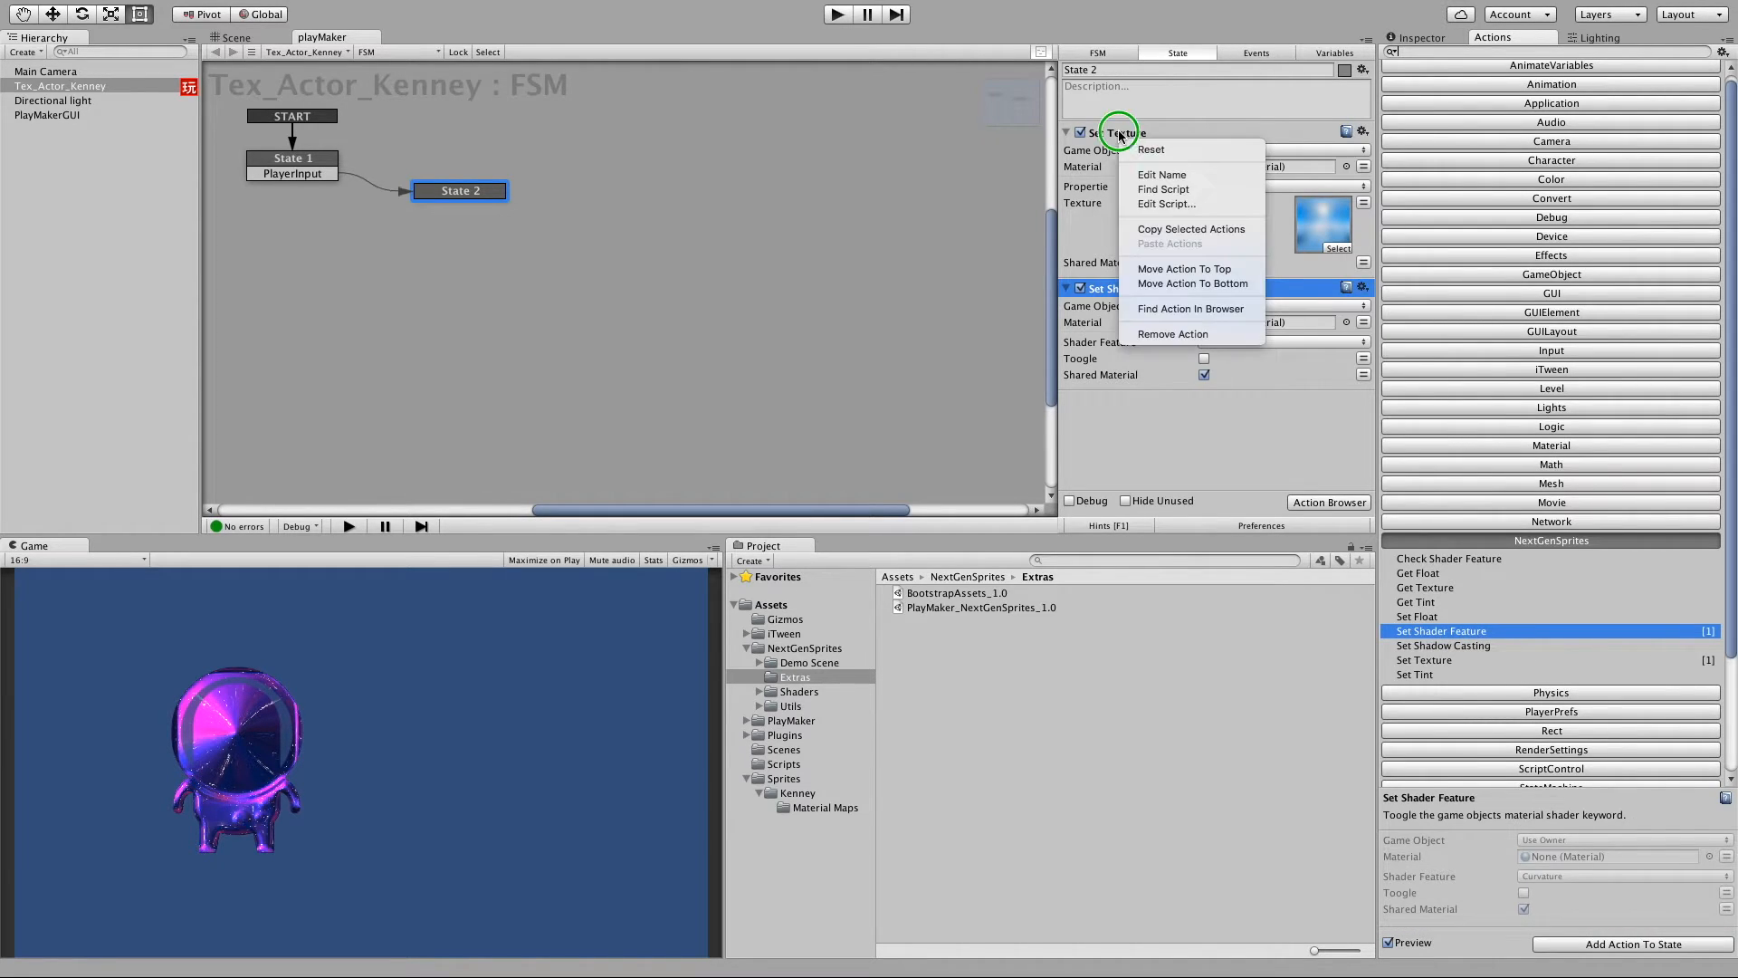
pyautogui.click(1173, 333)
# Set the action to switch Reflection off on an unshared material, and start a test run.
pyautogui.click(1215, 188)
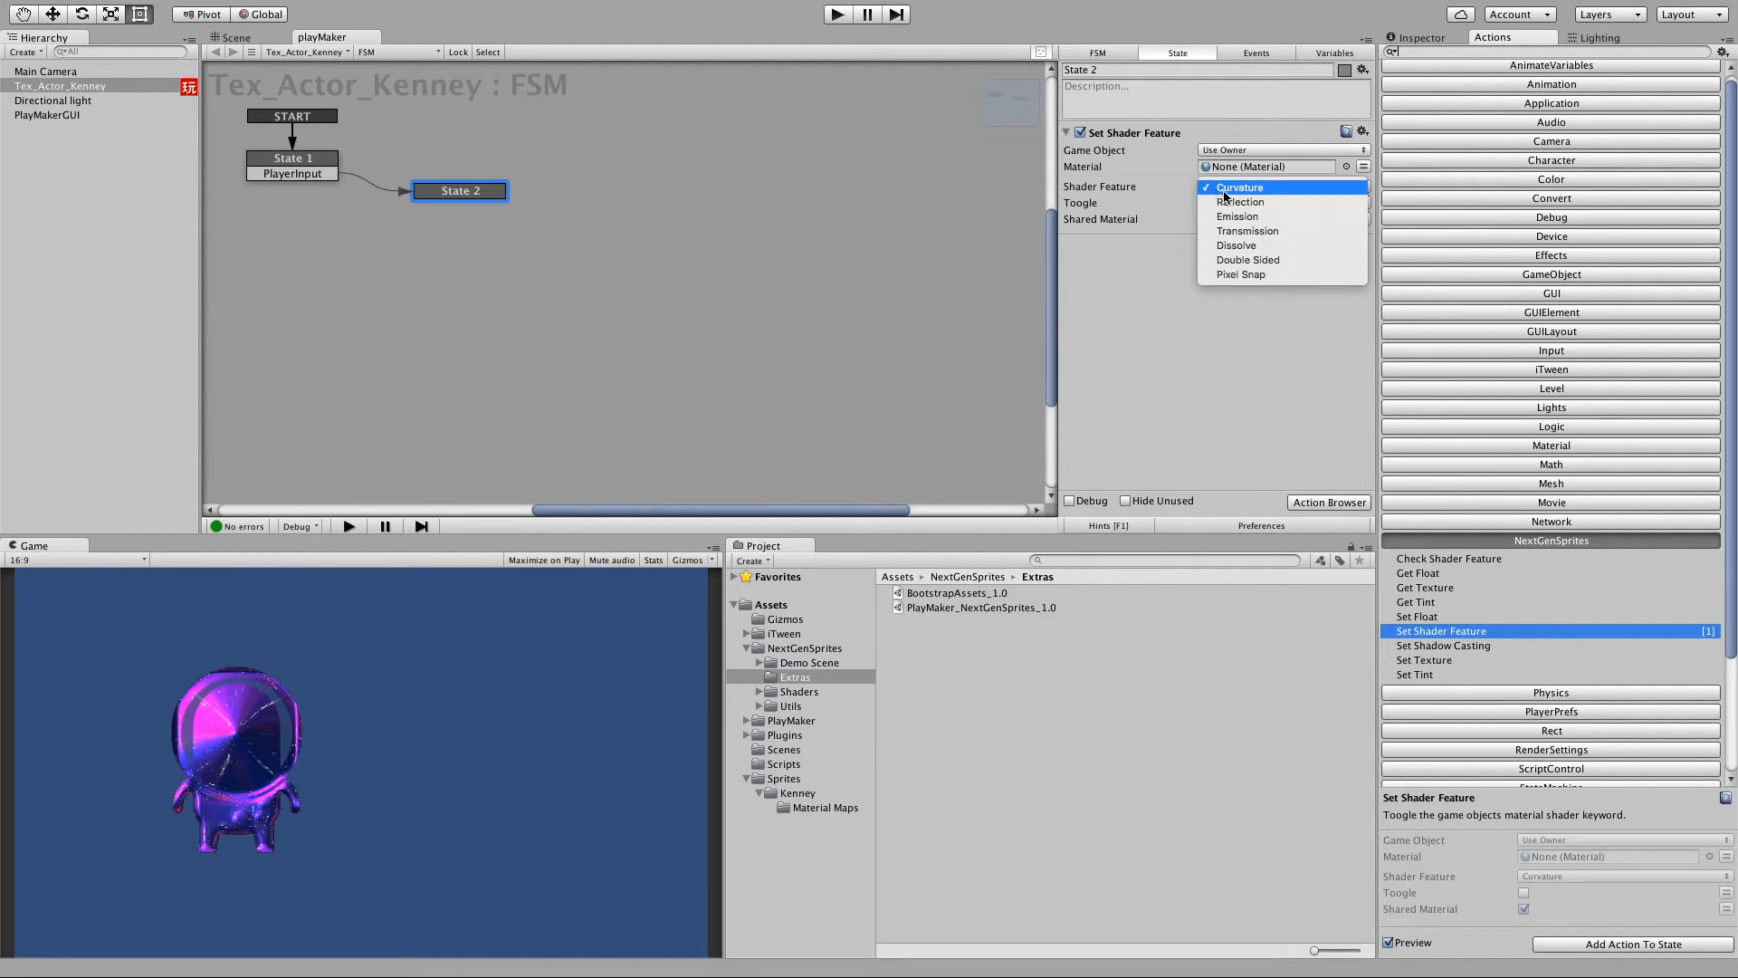
pyautogui.click(1230, 195)
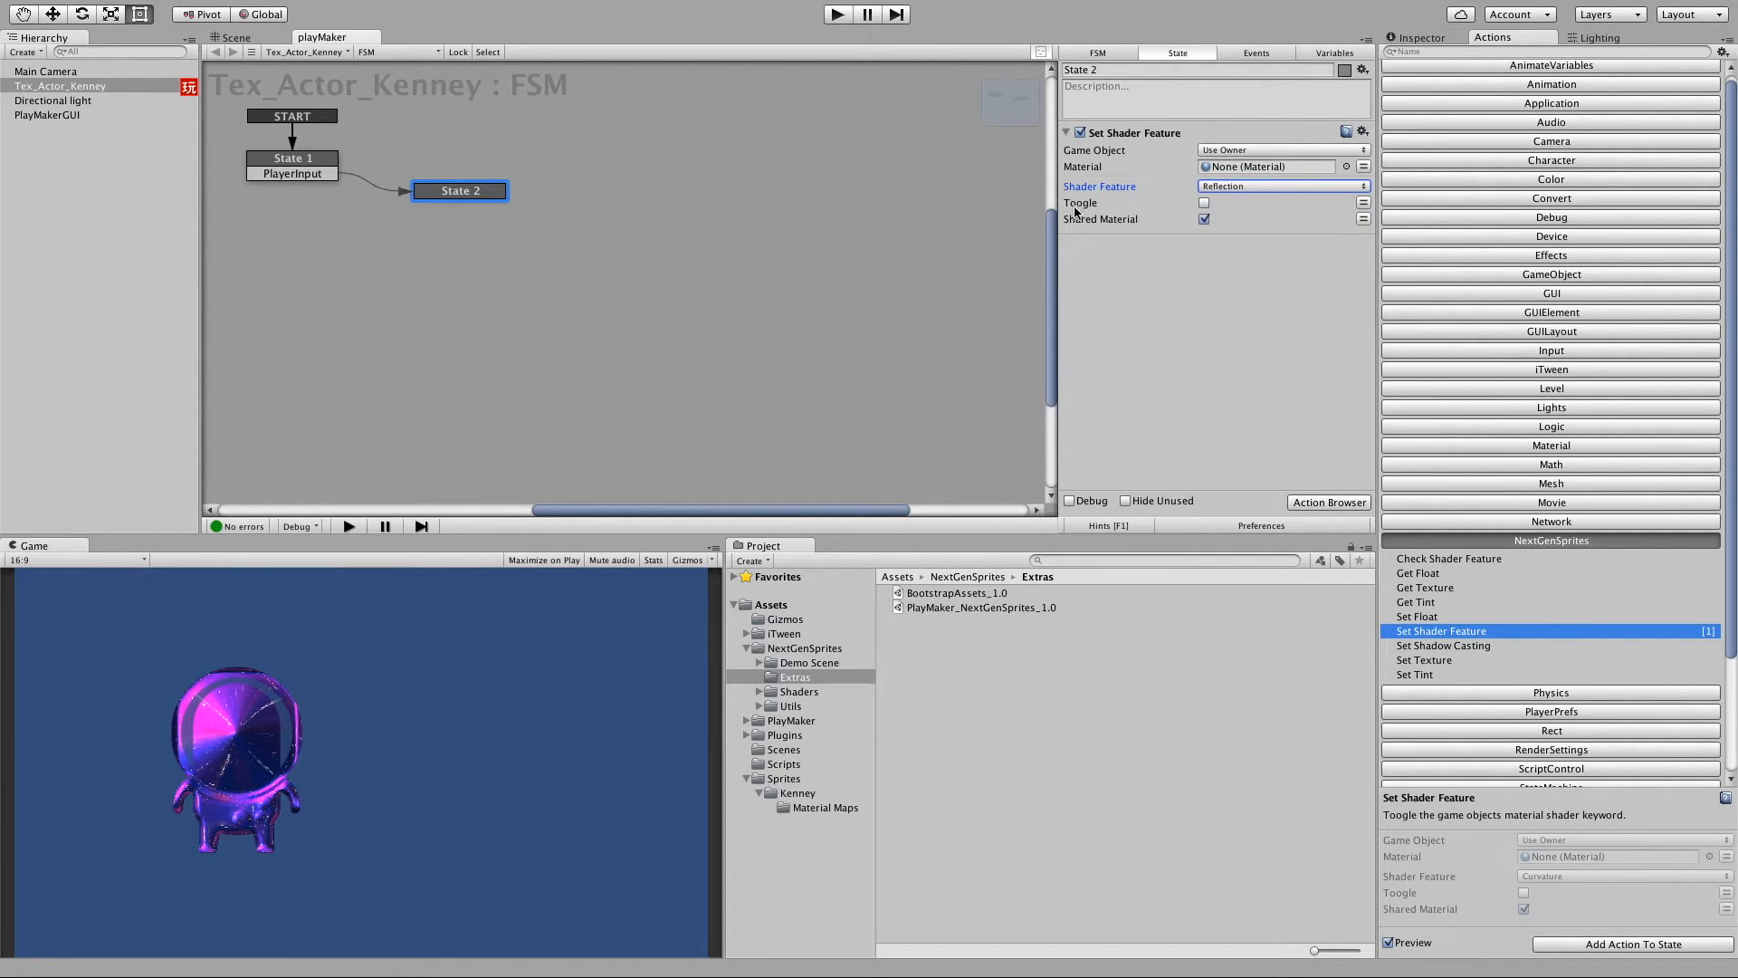
pyautogui.click(1204, 205)
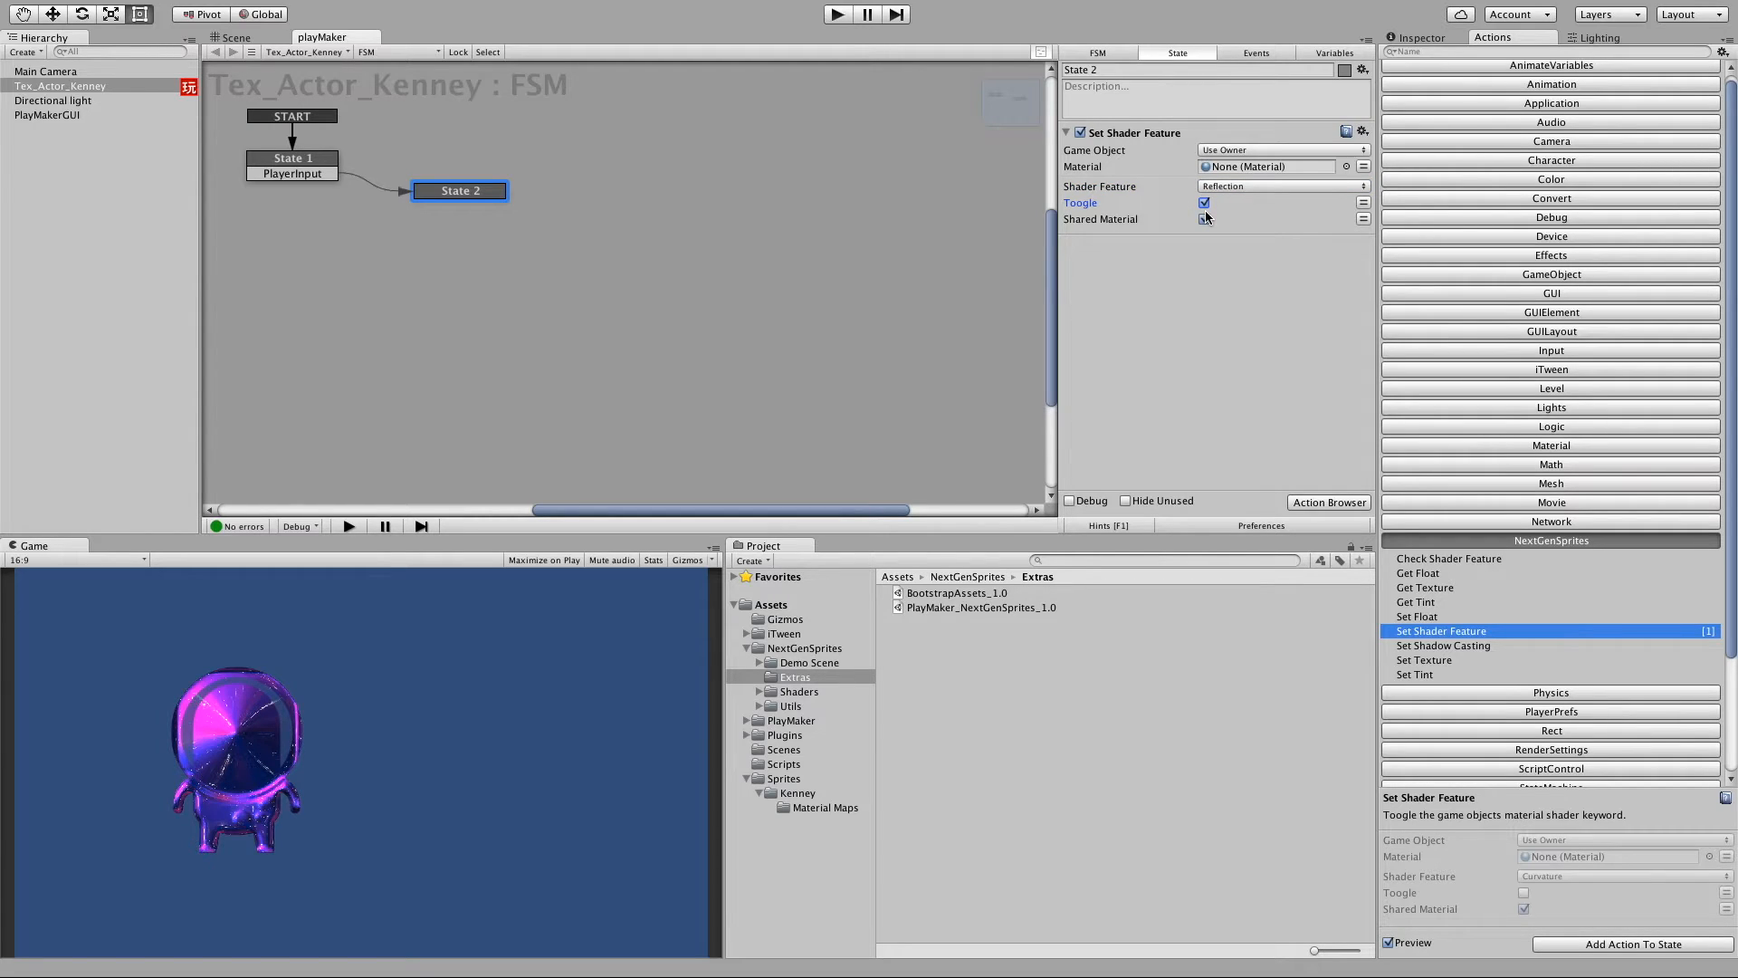
pyautogui.click(1203, 217)
pyautogui.click(1204, 203)
pyautogui.click(839, 17)
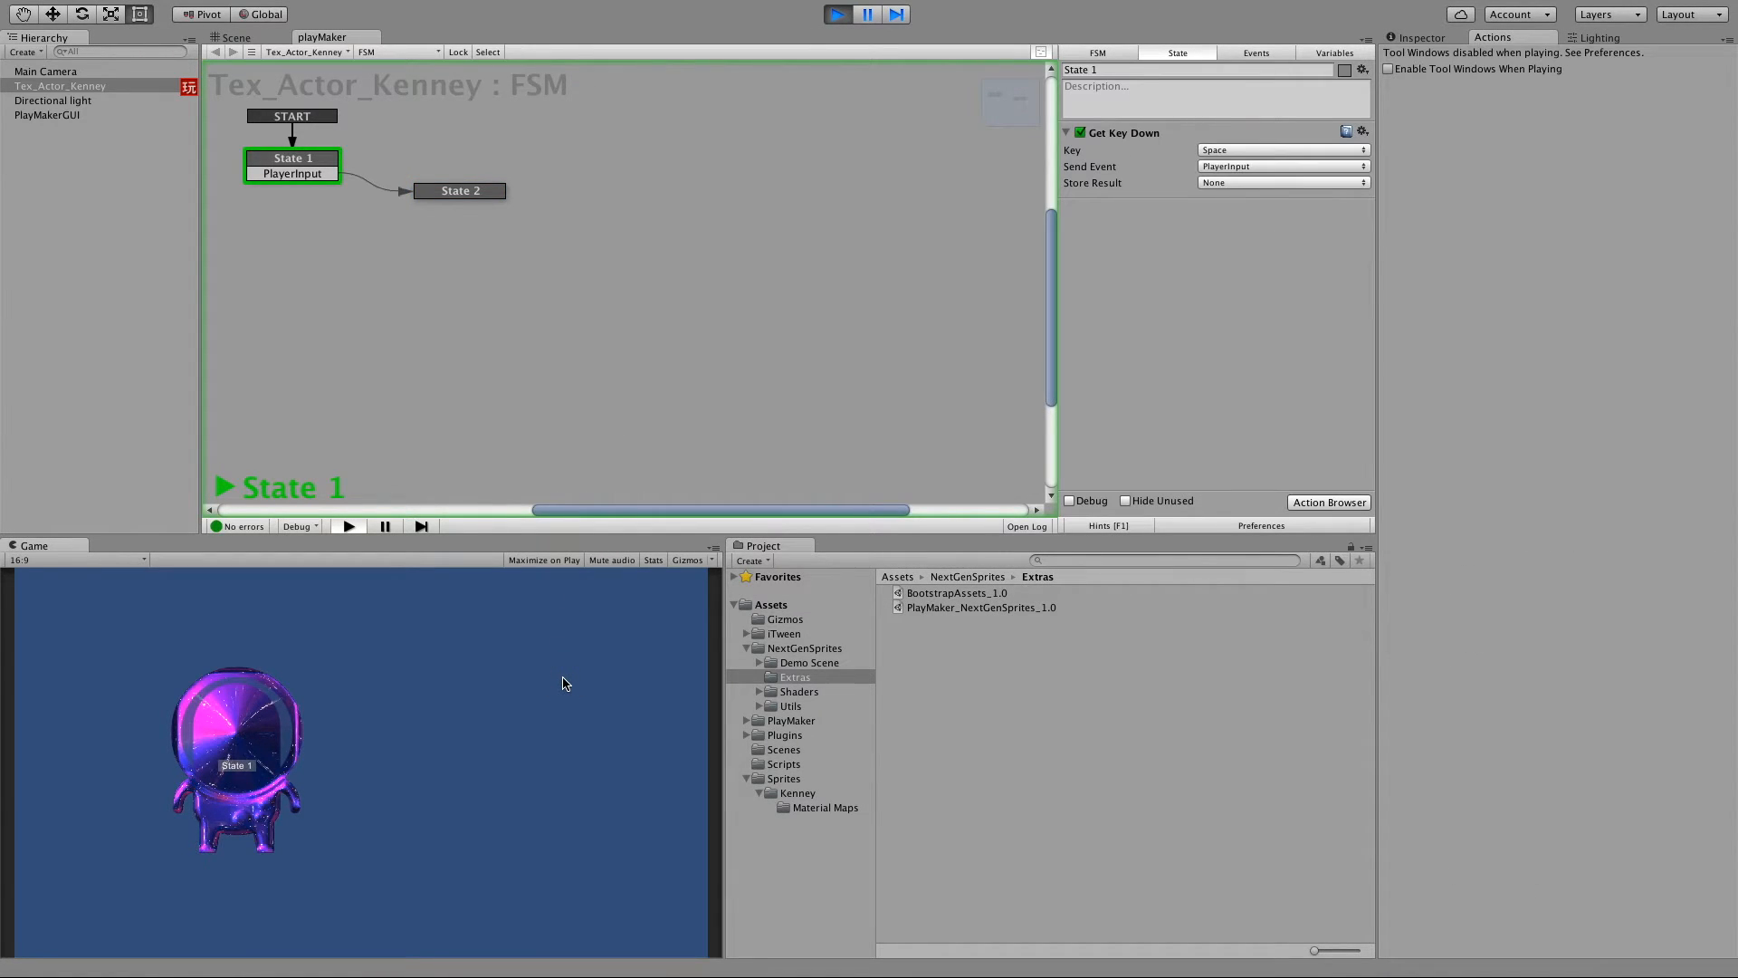
# Hit Space to enter State 2, check the material's Reflection properties are off, then stop playing.
pyautogui.press('space')
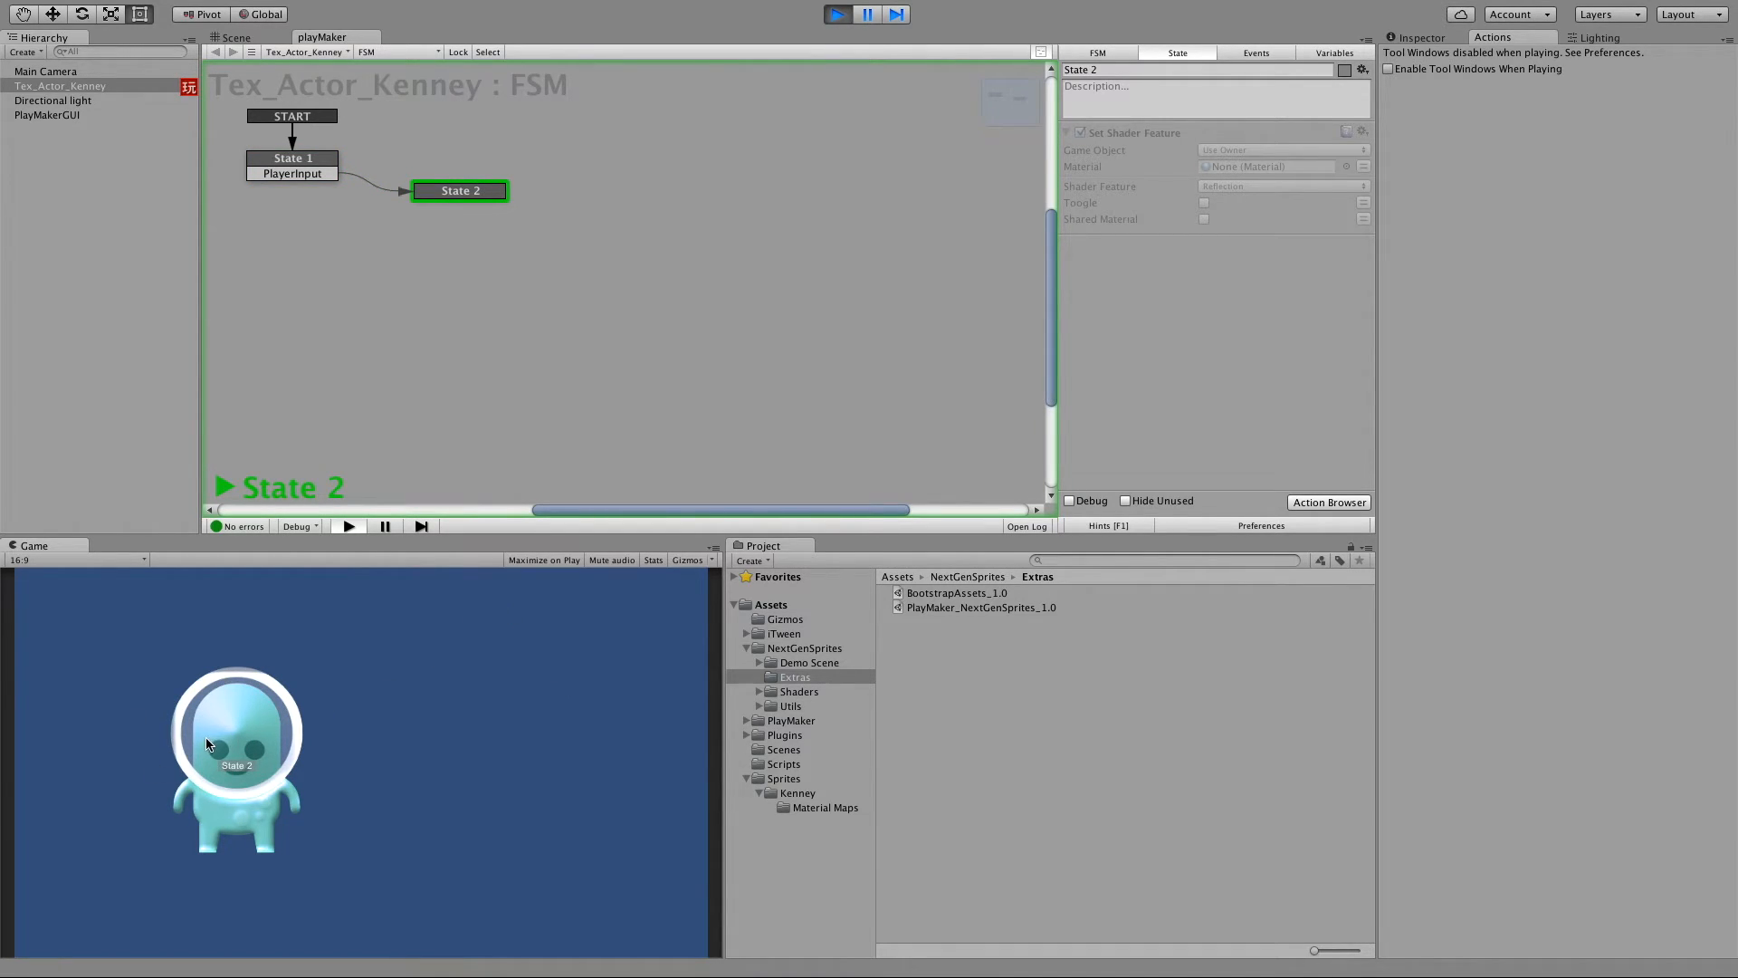
pyautogui.click(1421, 38)
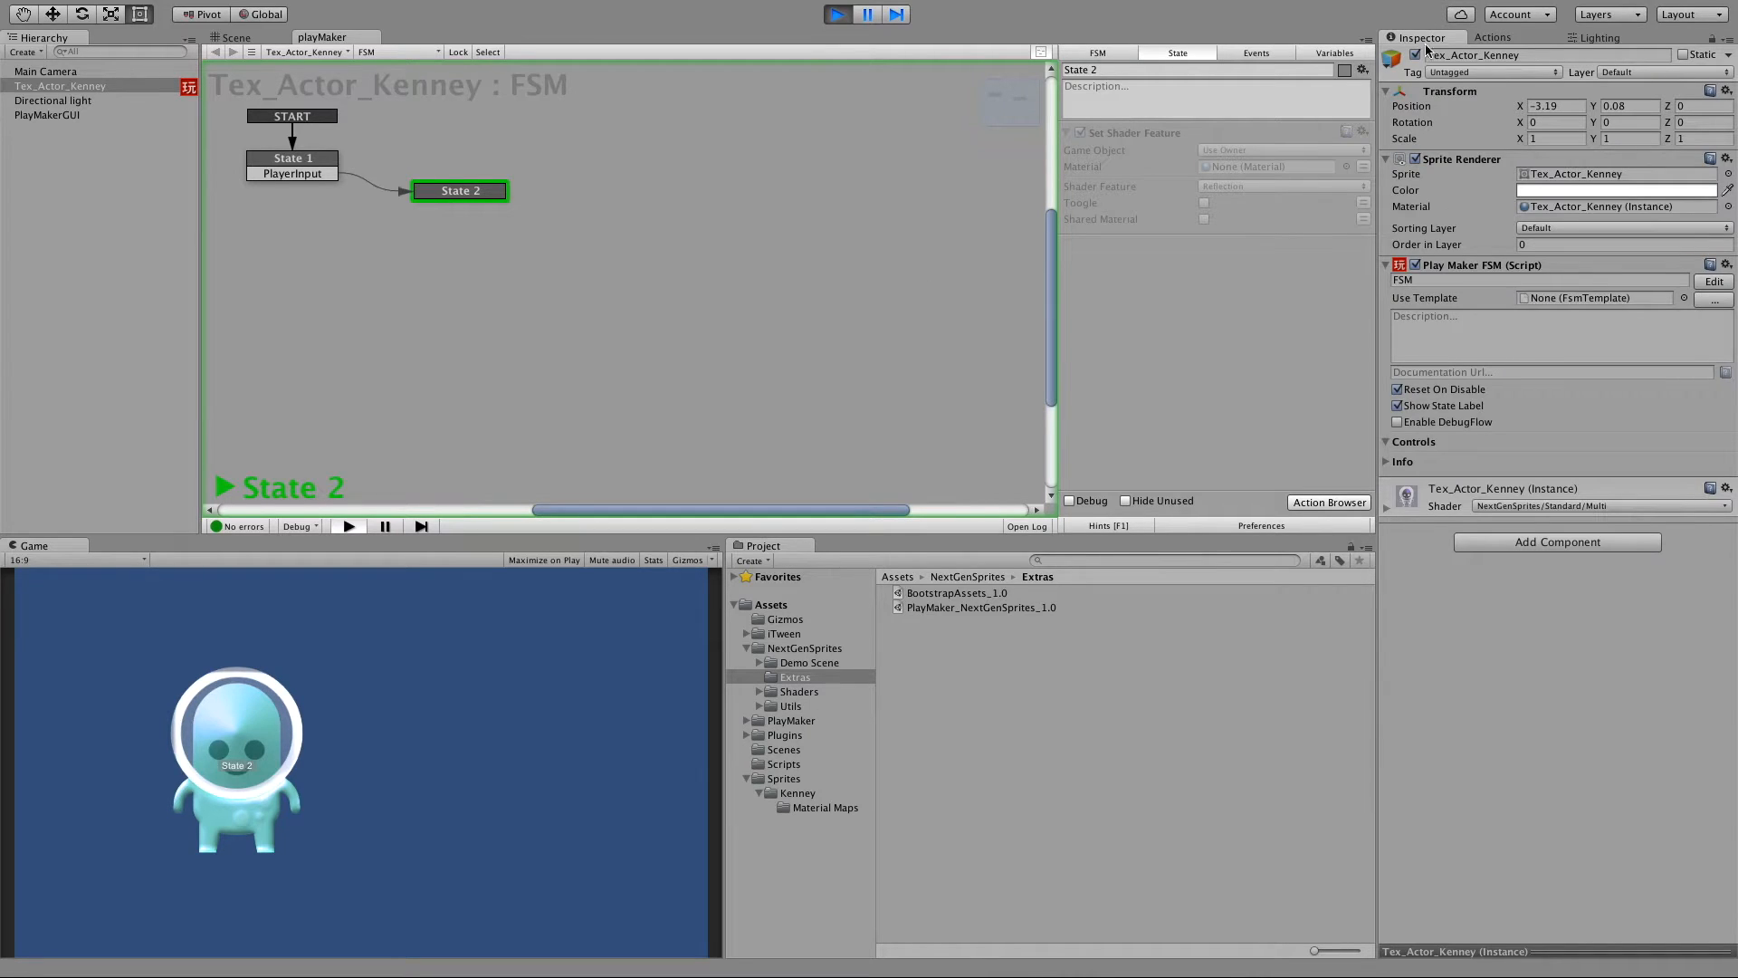
pyautogui.click(1438, 502)
pyautogui.click(1508, 543)
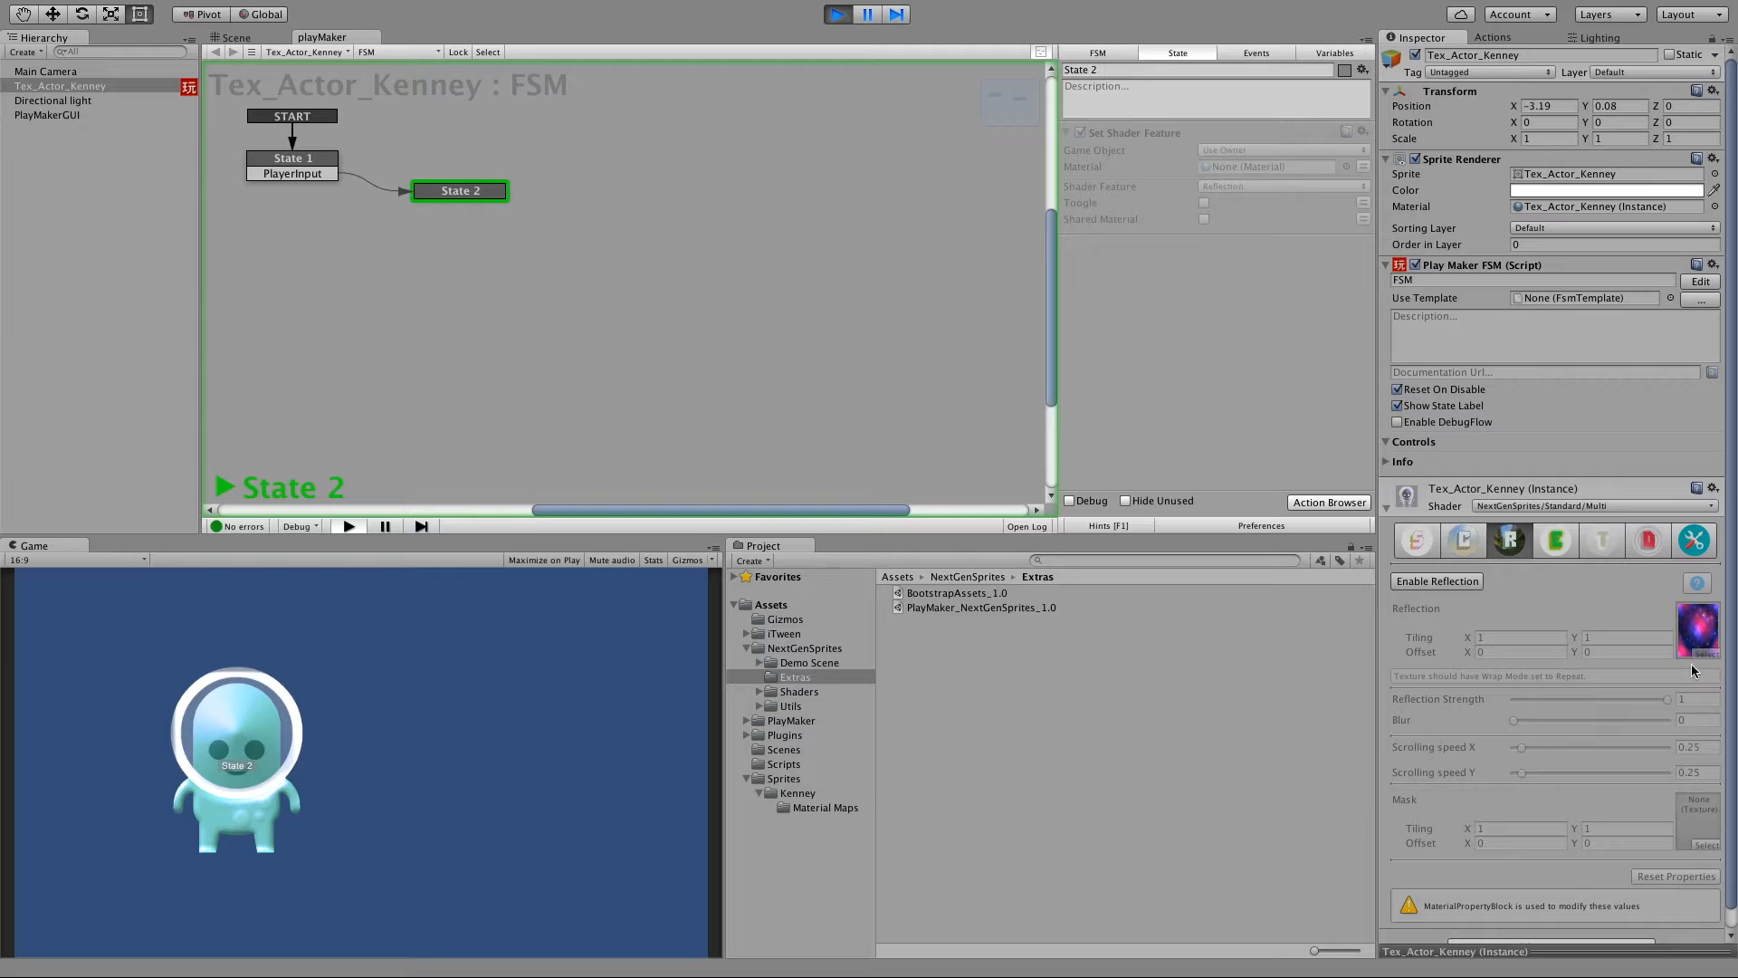
pyautogui.click(836, 14)
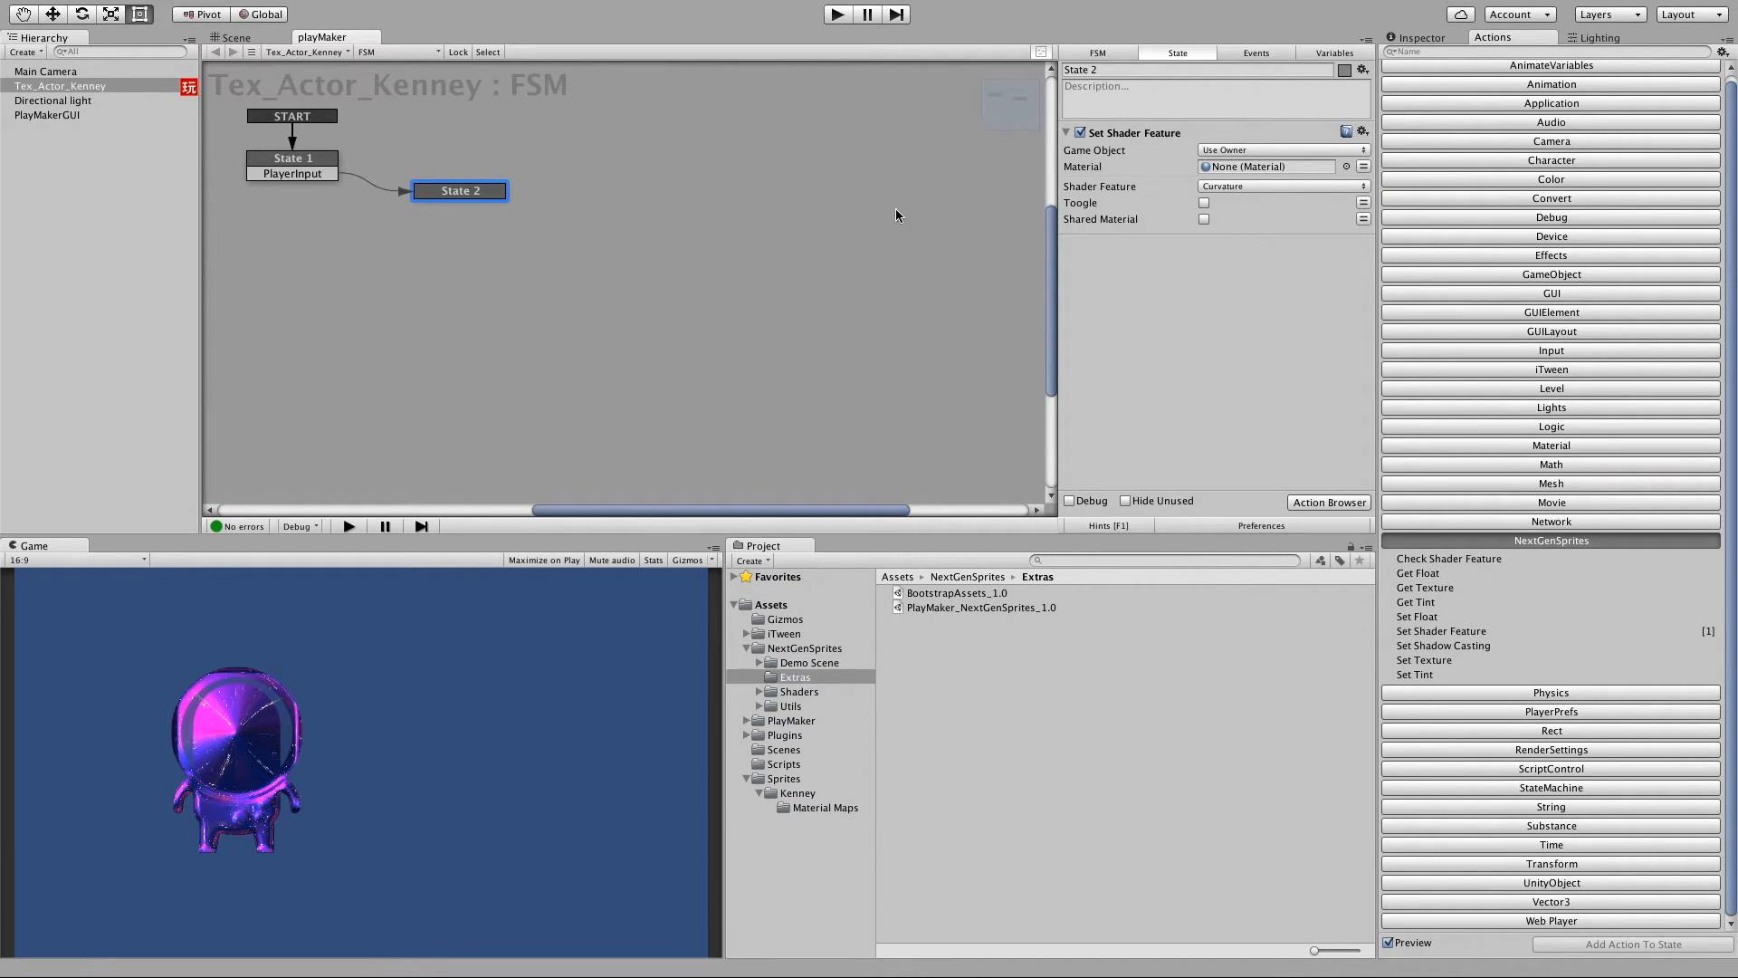
# Disable State 2's Set Shader Feature and add a Check Shader Feature action testing Reflection.
pyautogui.moveTo(463, 192); pyautogui.dragTo(516, 205)
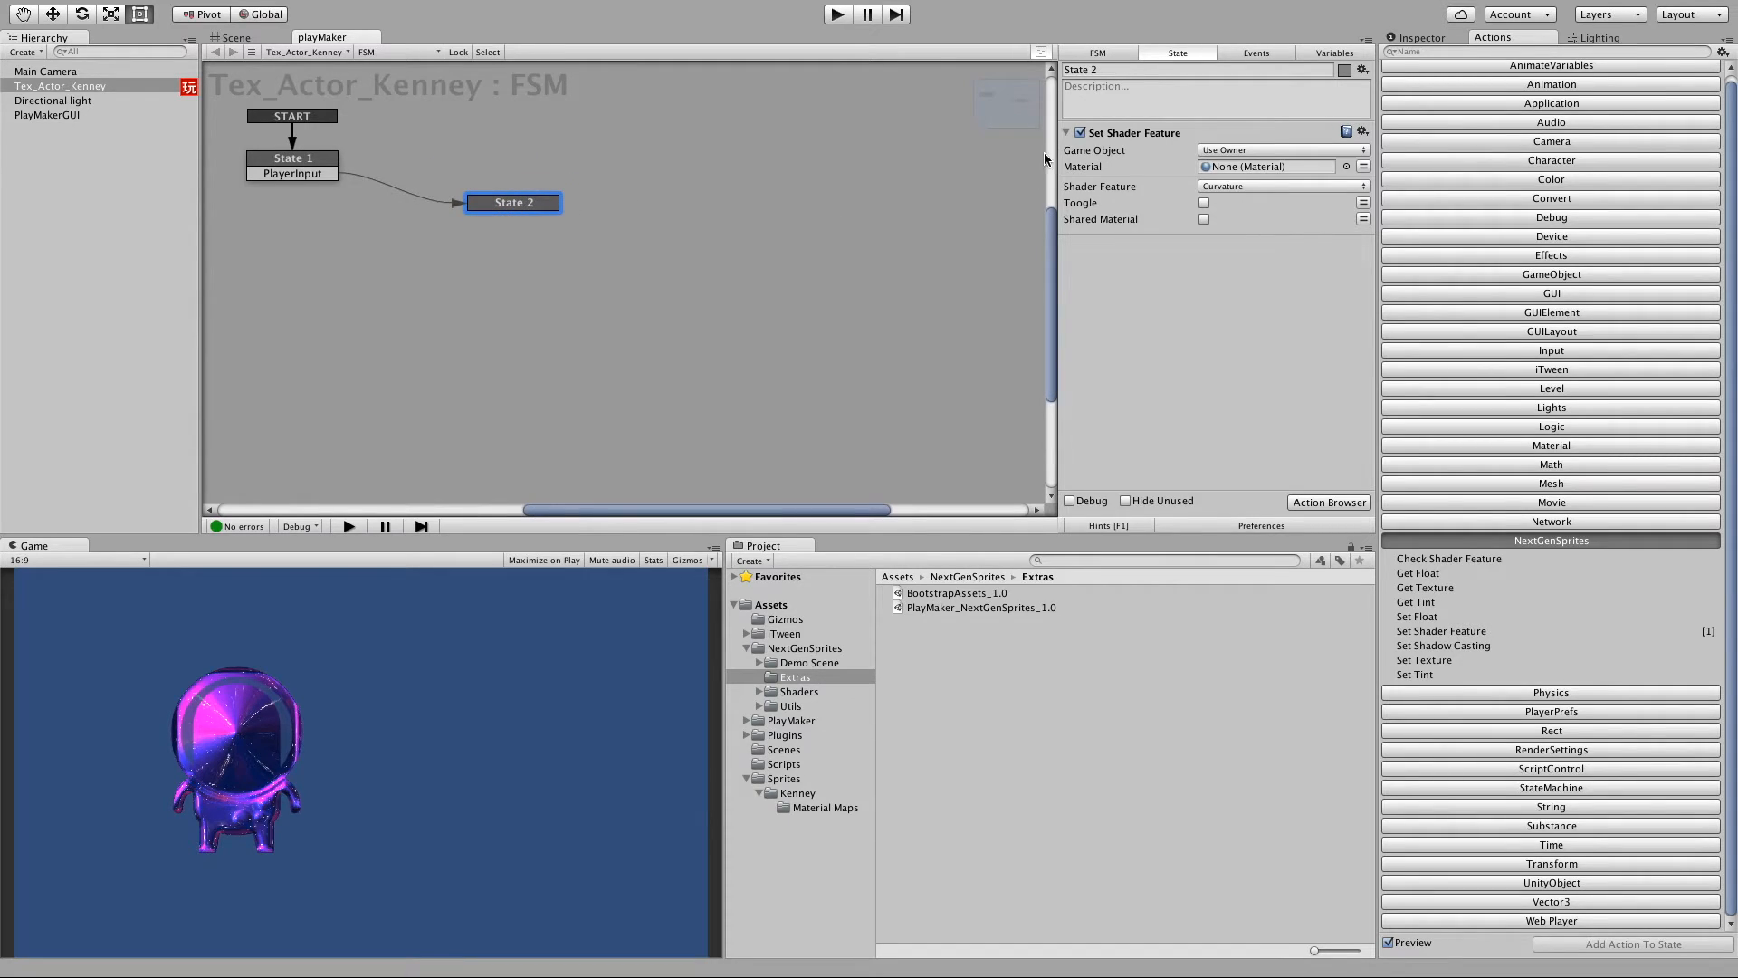
pyautogui.click(1080, 133)
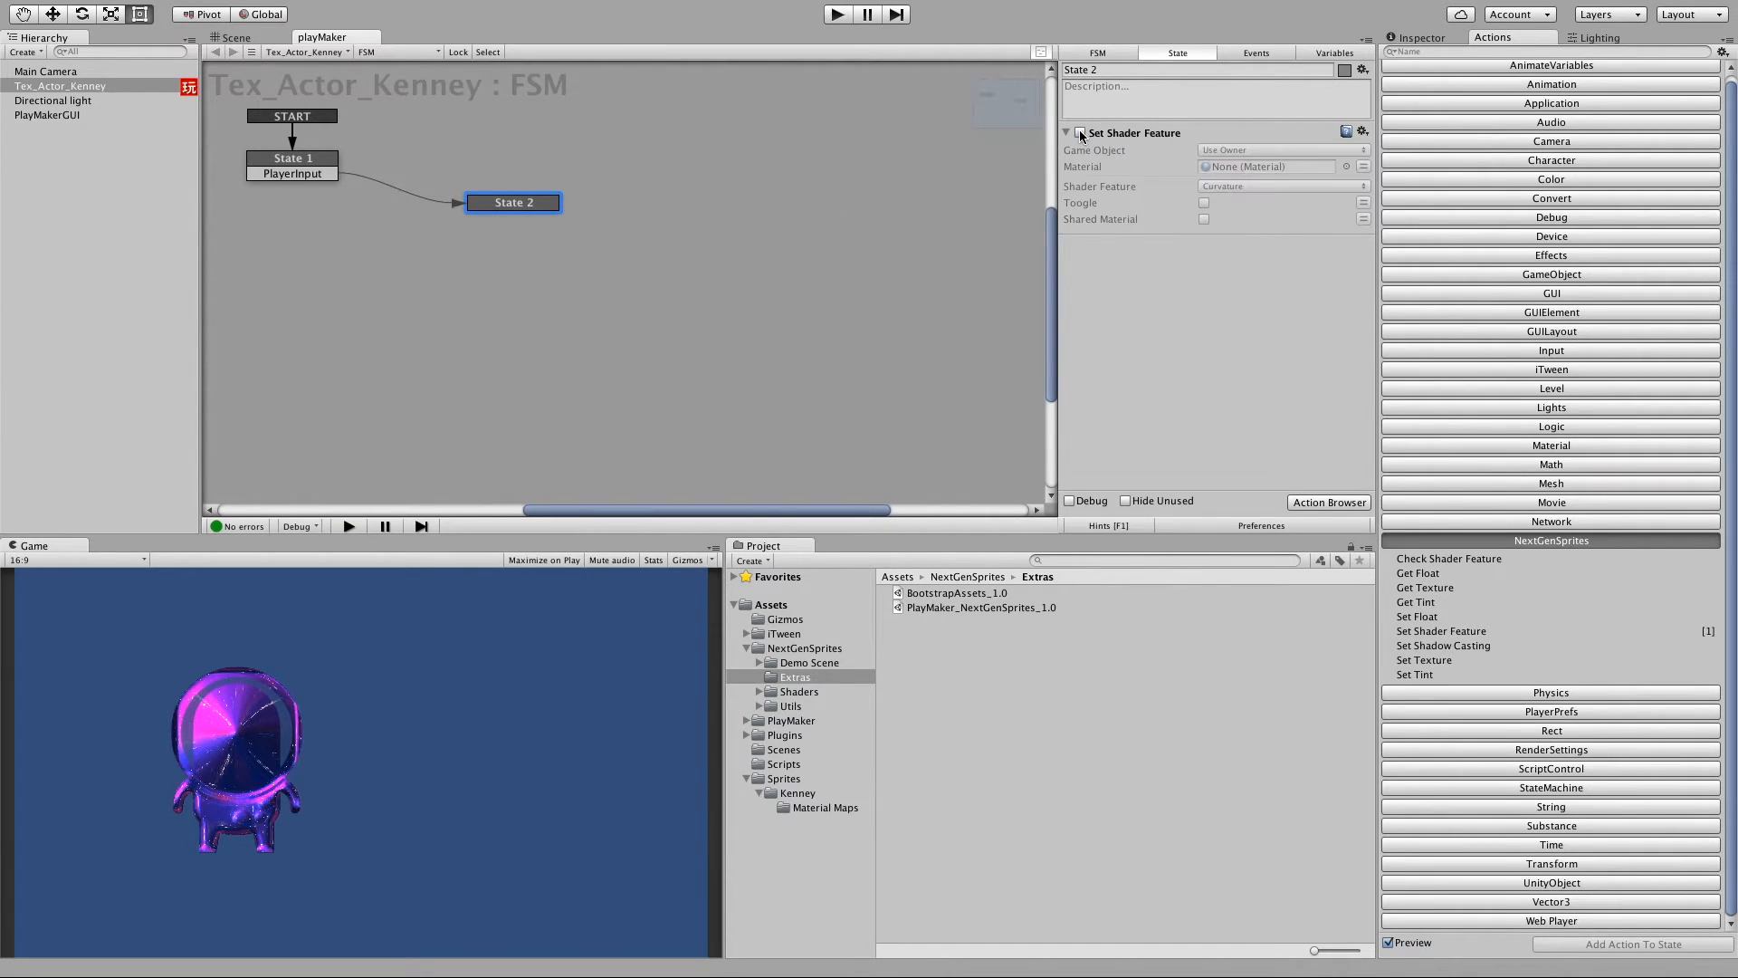
pyautogui.doubleClick(1454, 560)
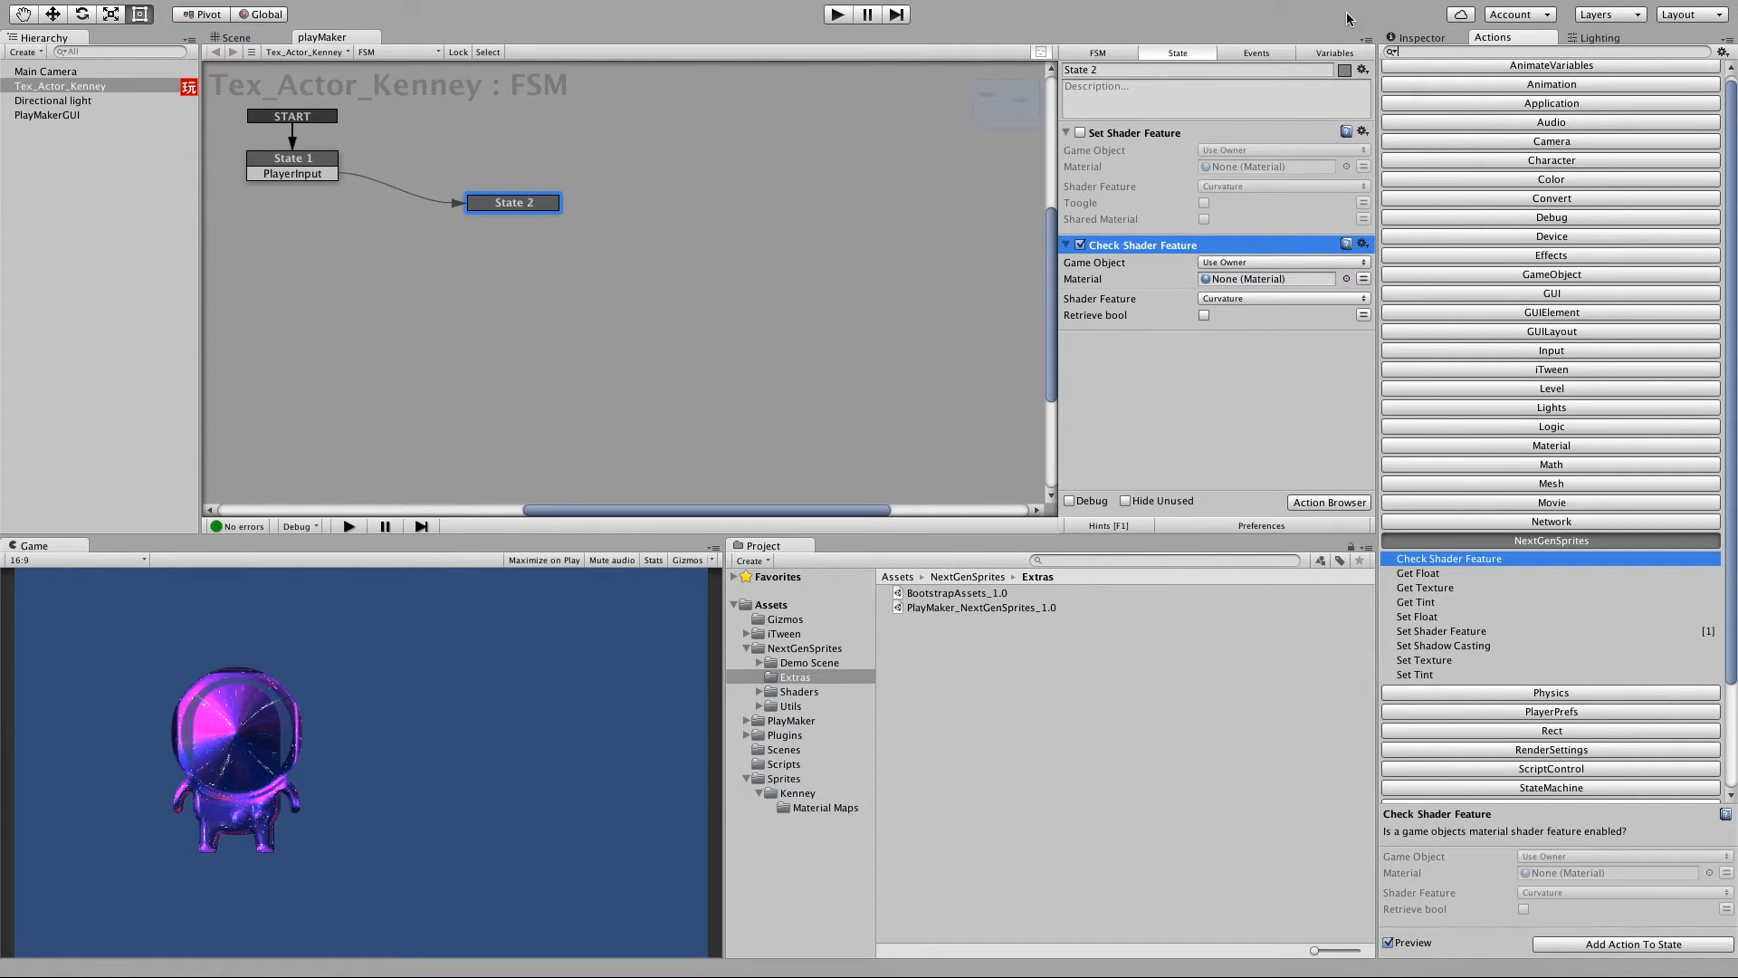
pyautogui.click(1220, 299)
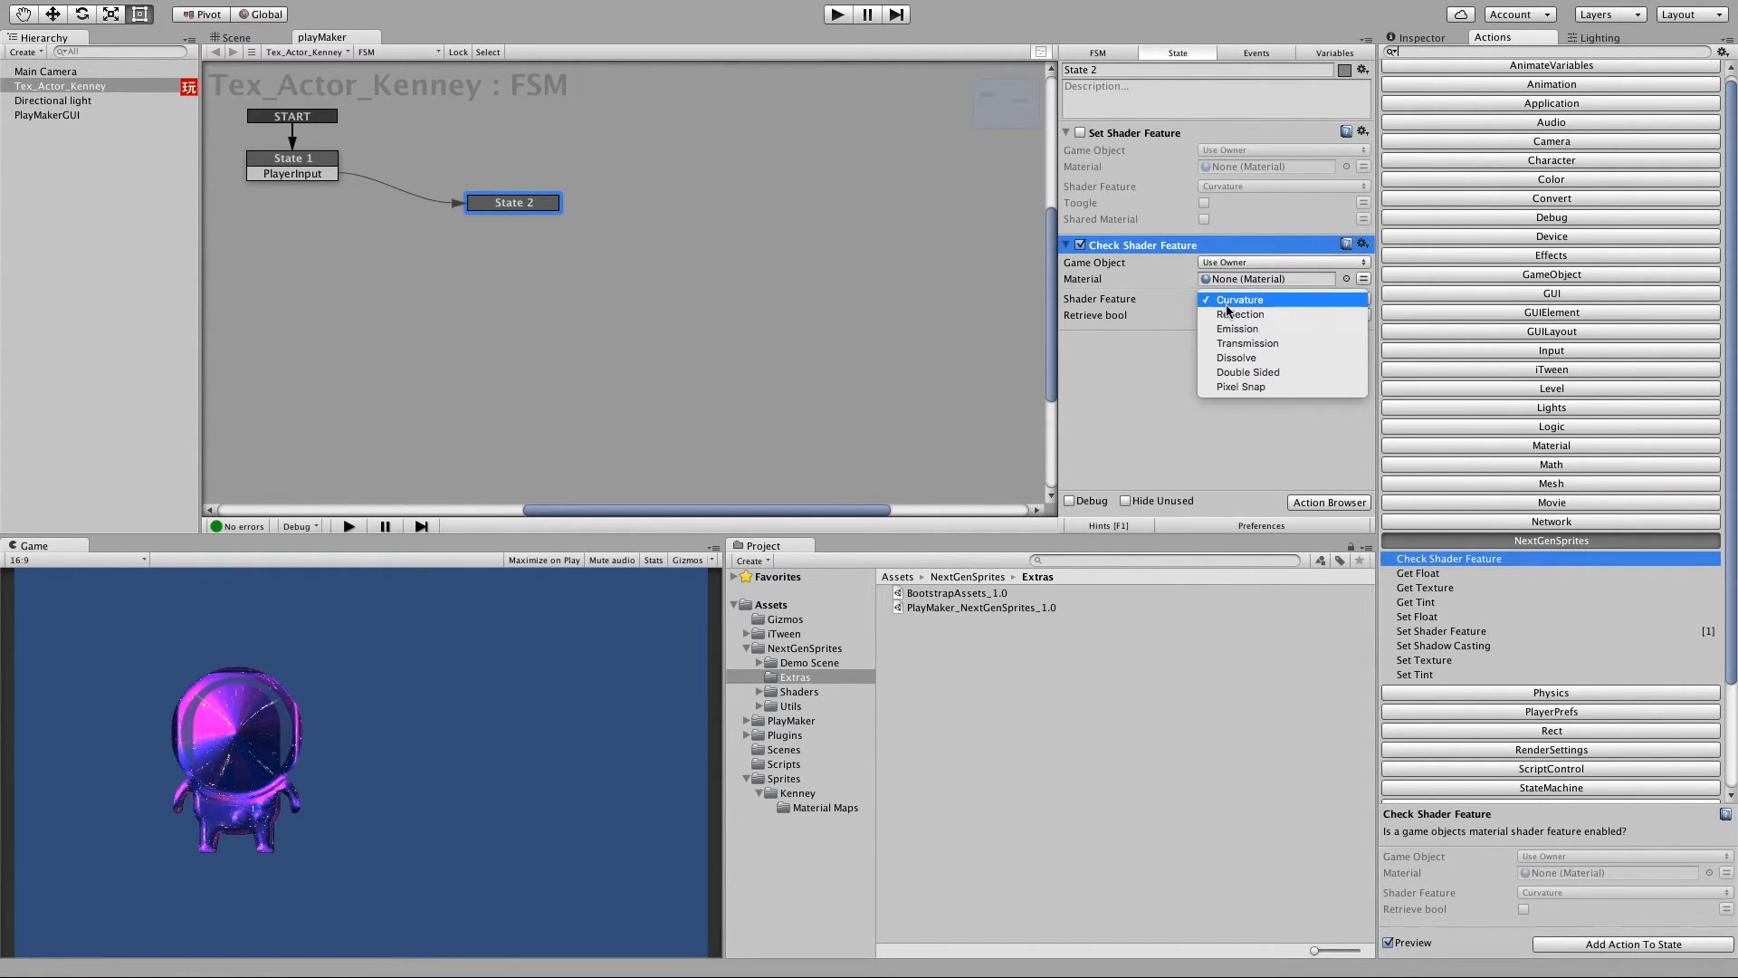
pyautogui.click(1243, 315)
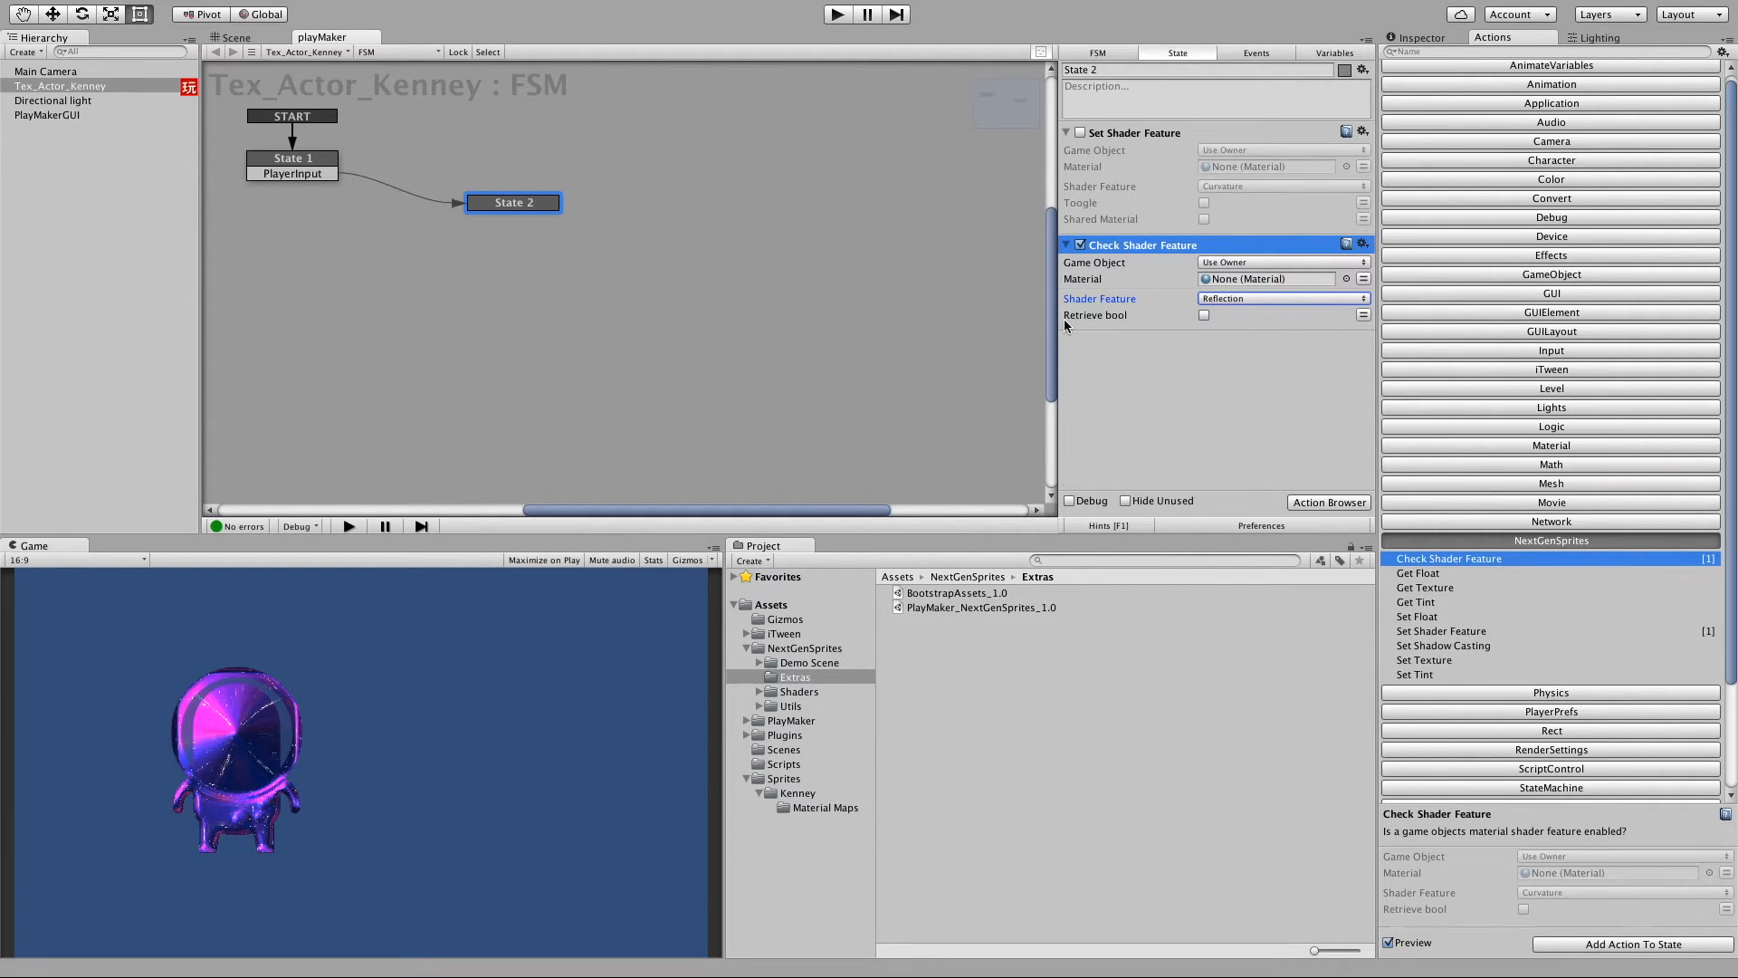
pyautogui.click(1328, 52)
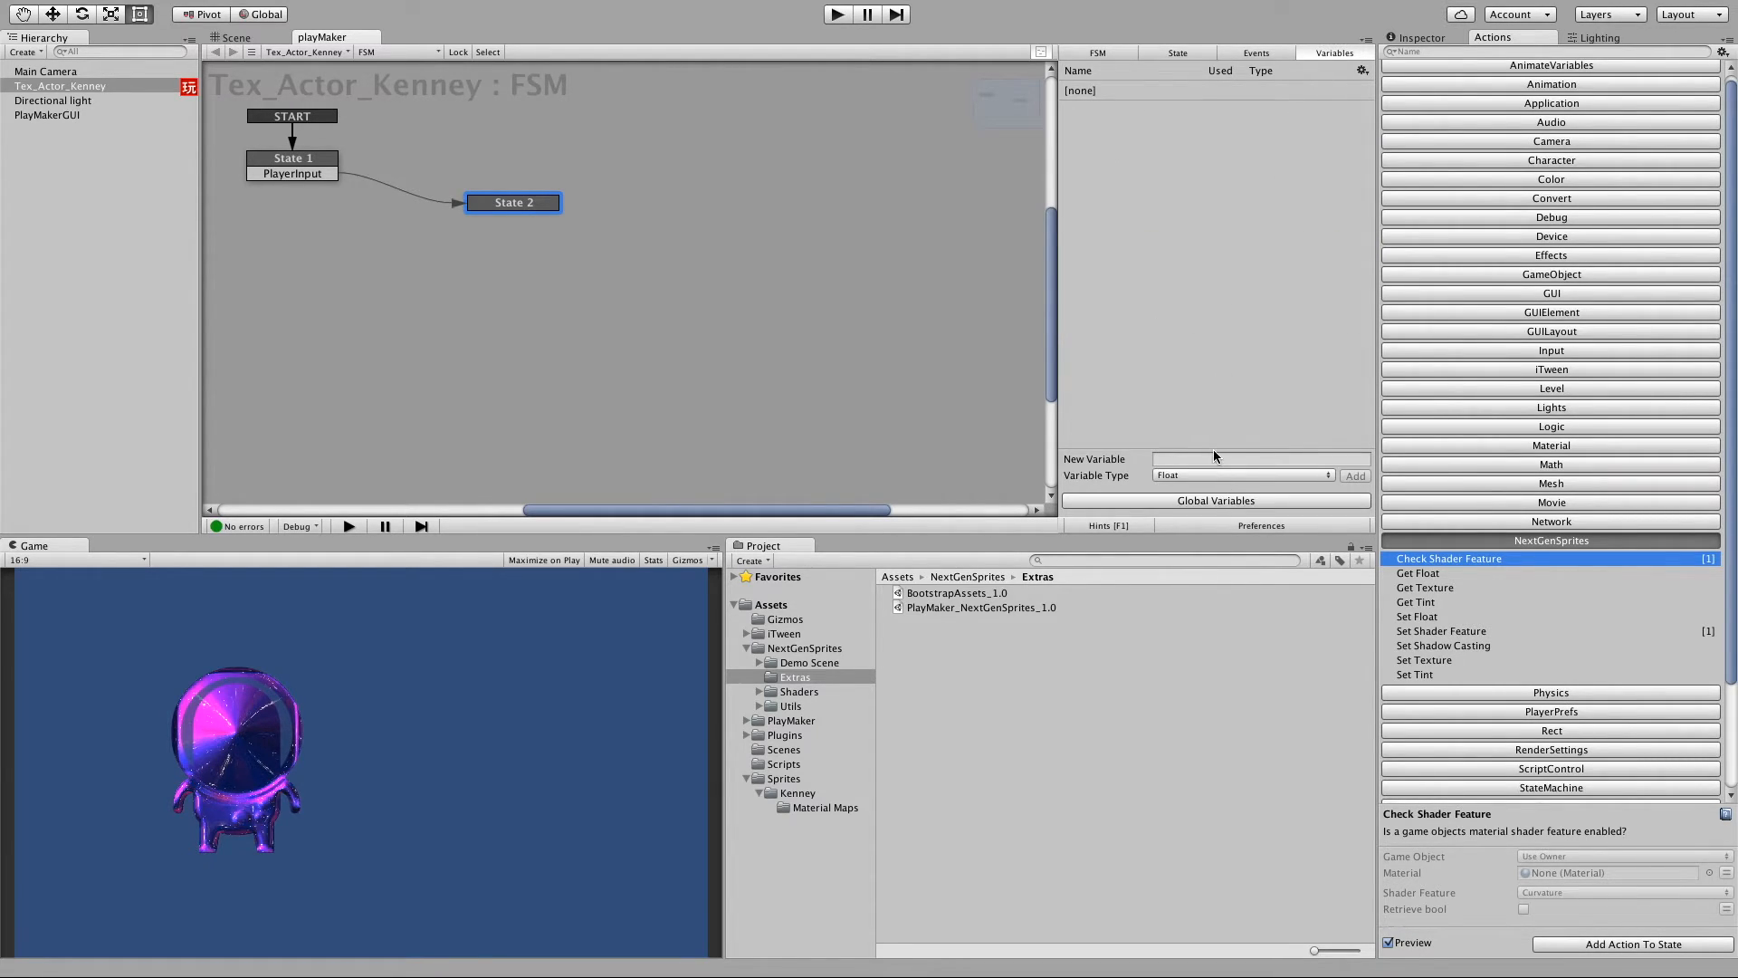
# Create a new Bool variable named FeatureState.
pyautogui.click(1216, 475)
pyautogui.click(1205, 504)
pyautogui.click(1179, 459)
pyautogui.write('FeatureSa')
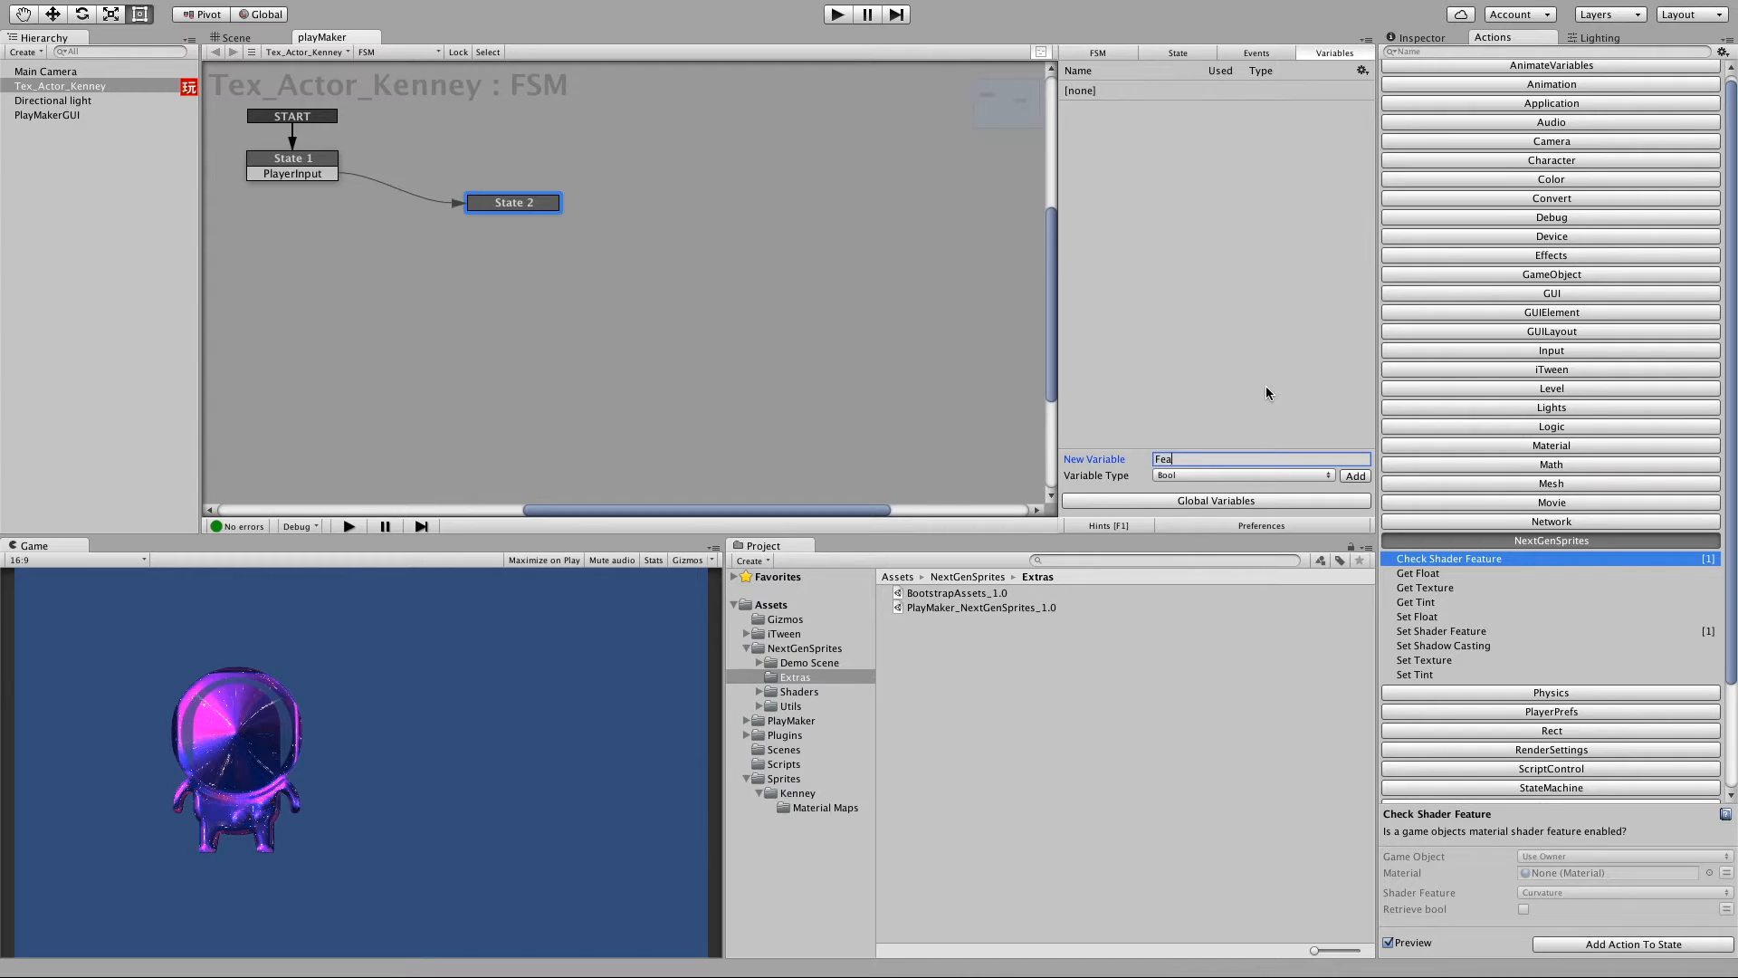
pyautogui.press('BackSpace')
pyautogui.write('tate')
pyautogui.press('Return')
# Store the Check Shader Feature result in the FeatureState variable.
pyautogui.click(1182, 52)
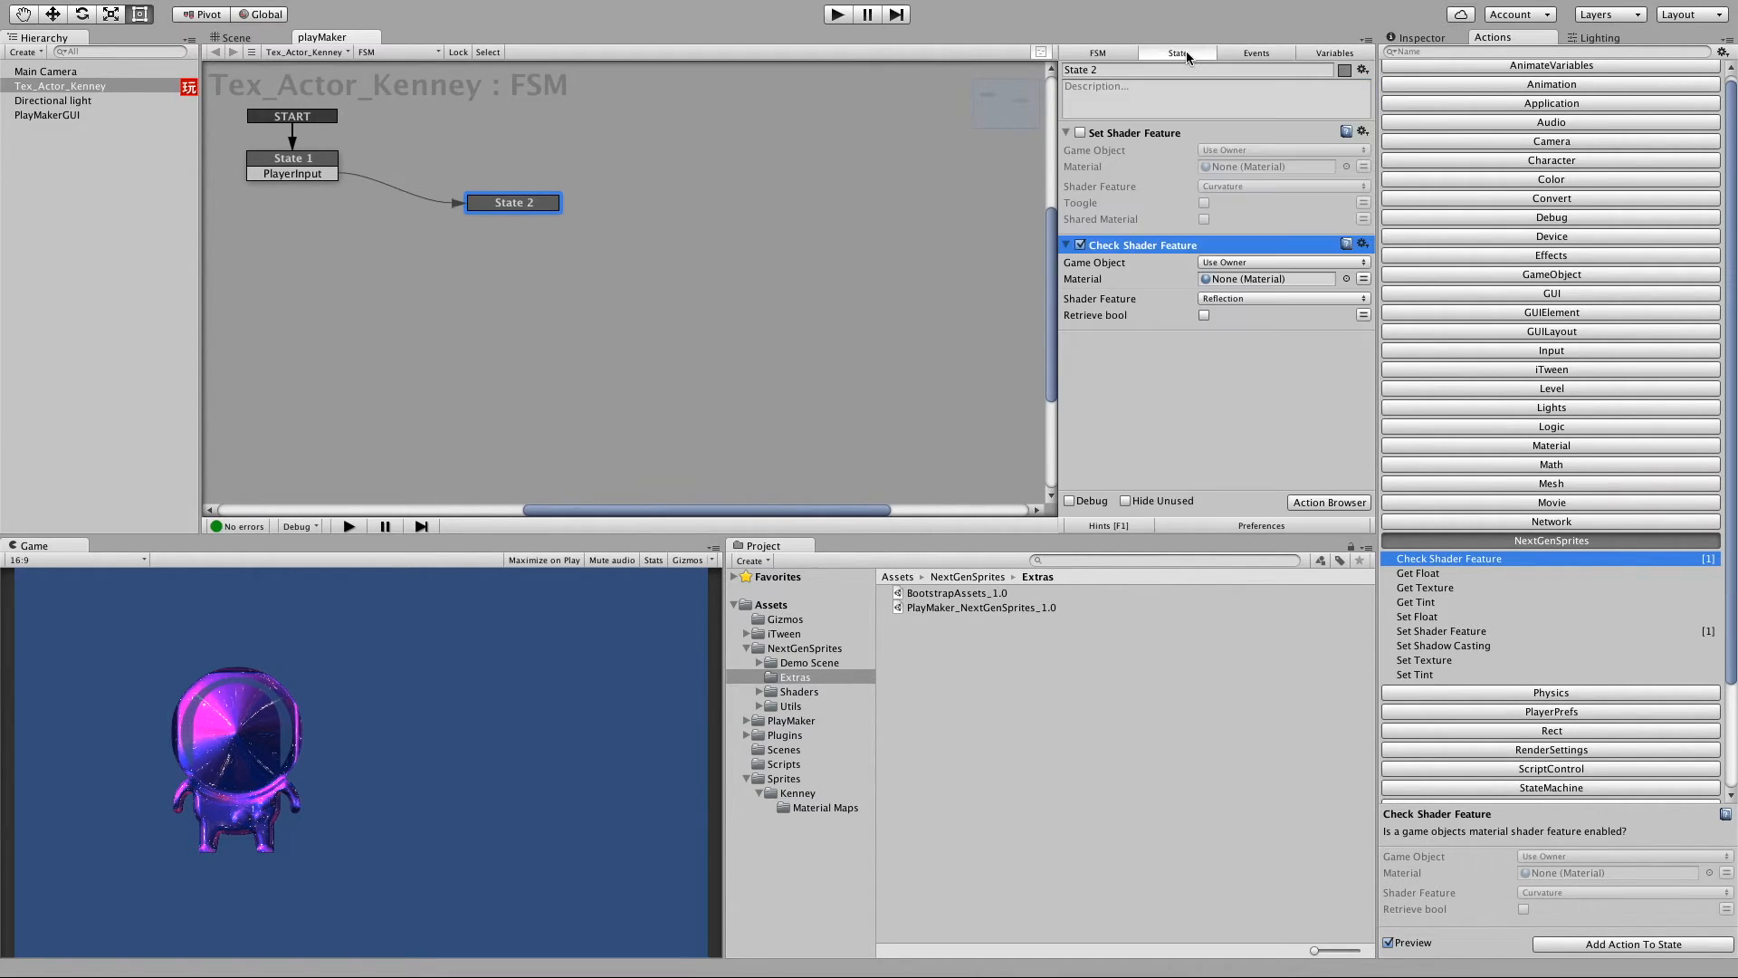
pyautogui.click(1289, 297)
pyautogui.click(1123, 361)
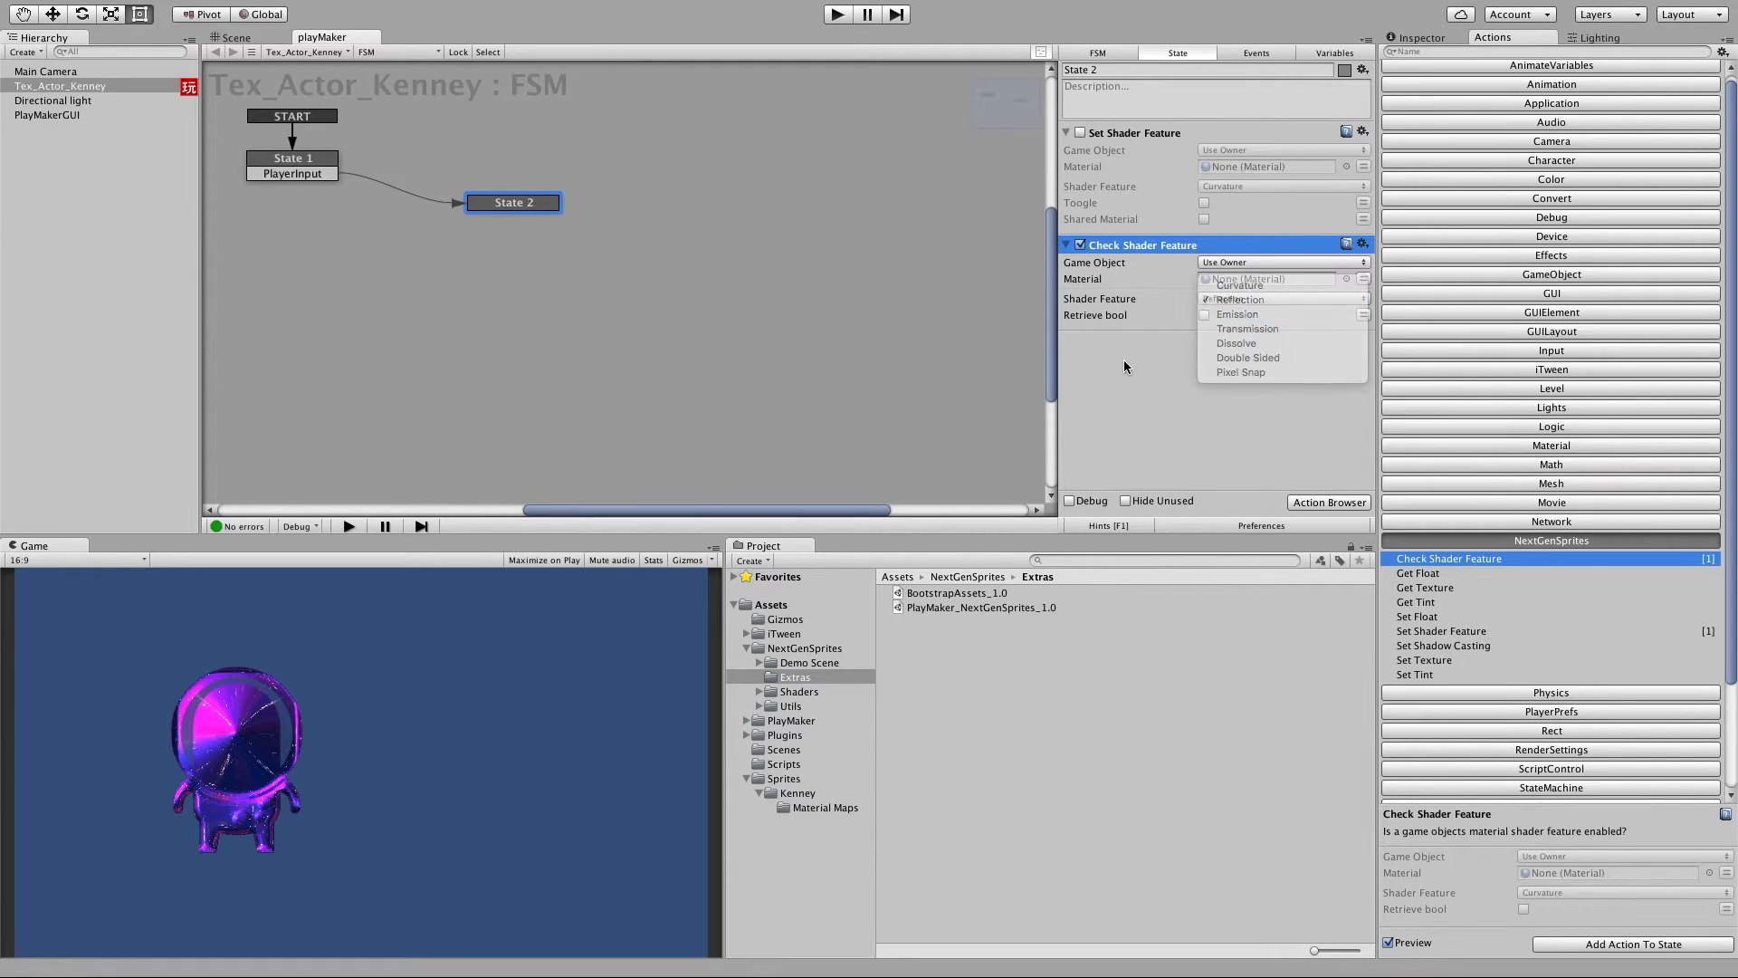
pyautogui.click(1362, 314)
pyautogui.click(1288, 316)
pyautogui.click(1256, 331)
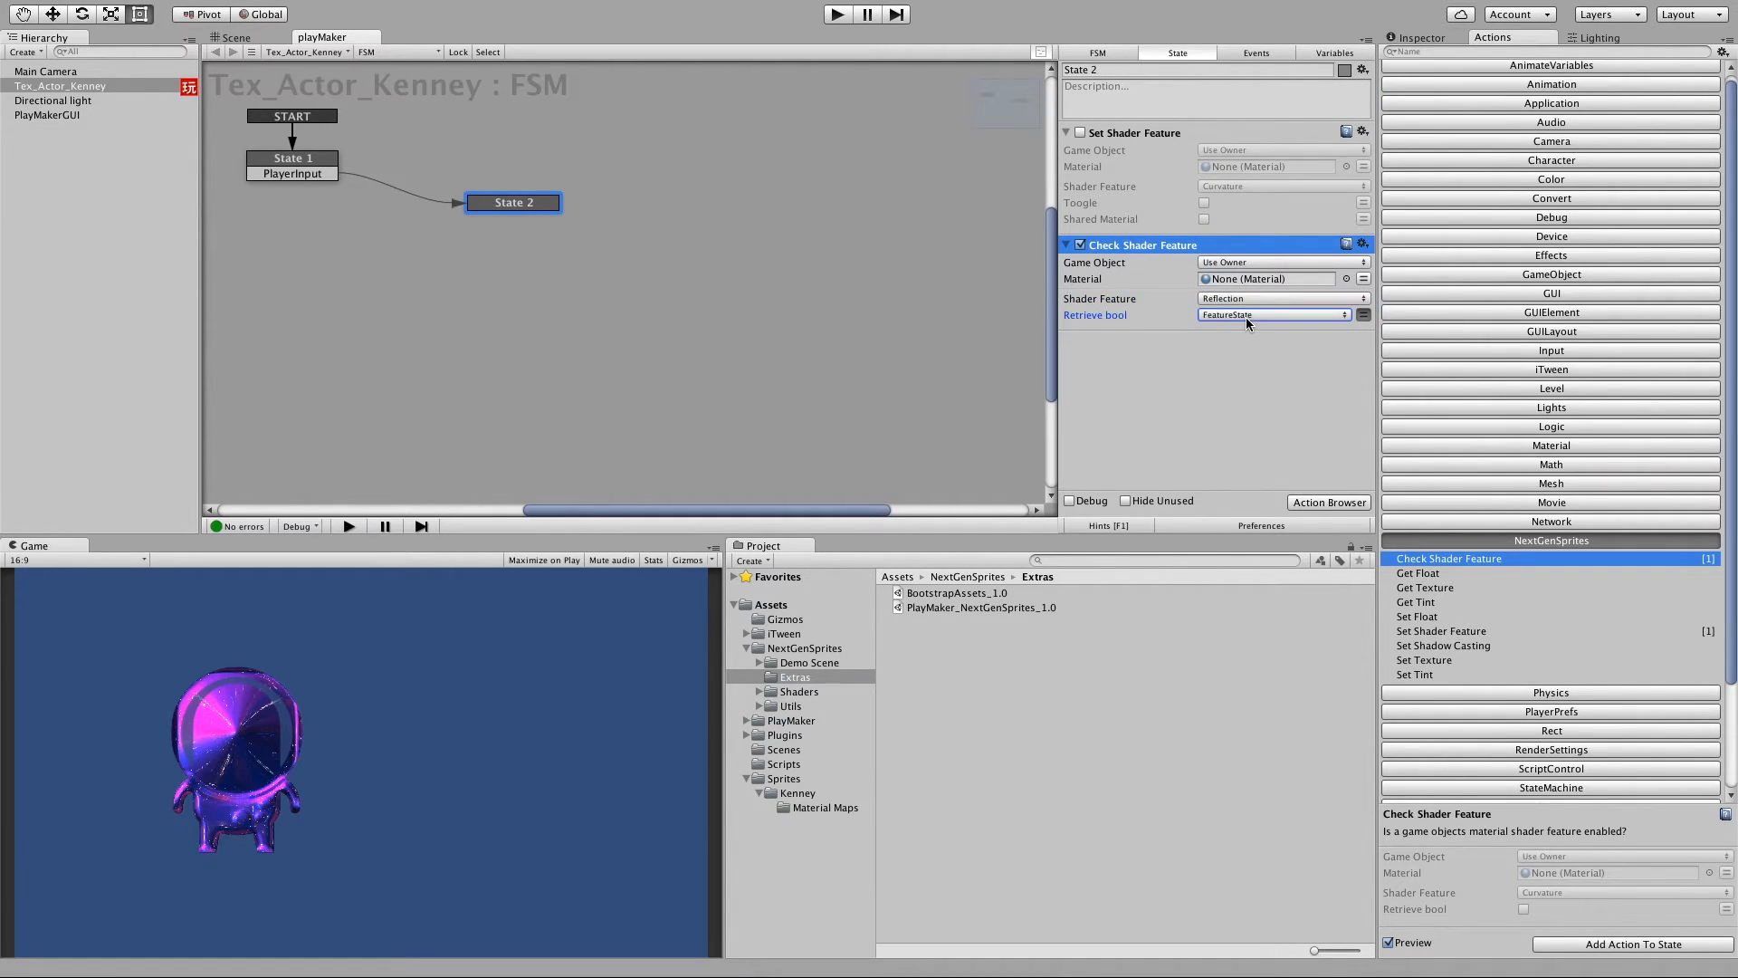
pyautogui.click(1257, 350)
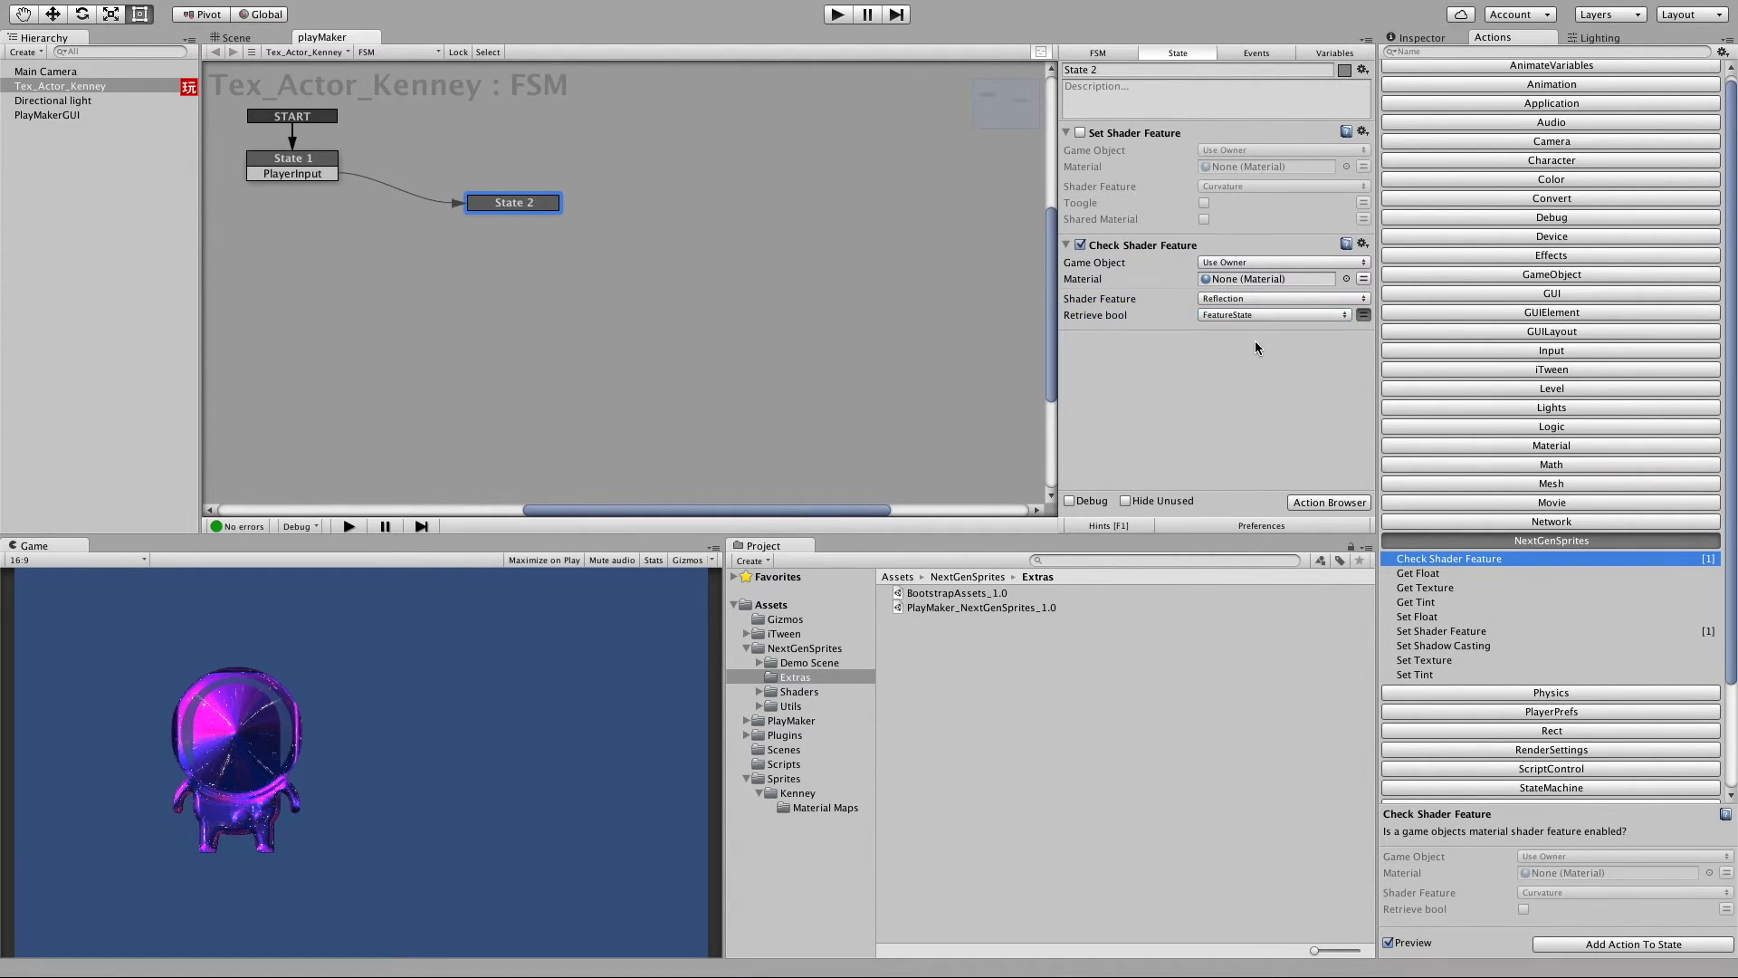
# Add a Bool Test action to State 2 reading the FeatureState variable.
pyautogui.click(1529, 427)
pyautogui.doubleClick(1423, 502)
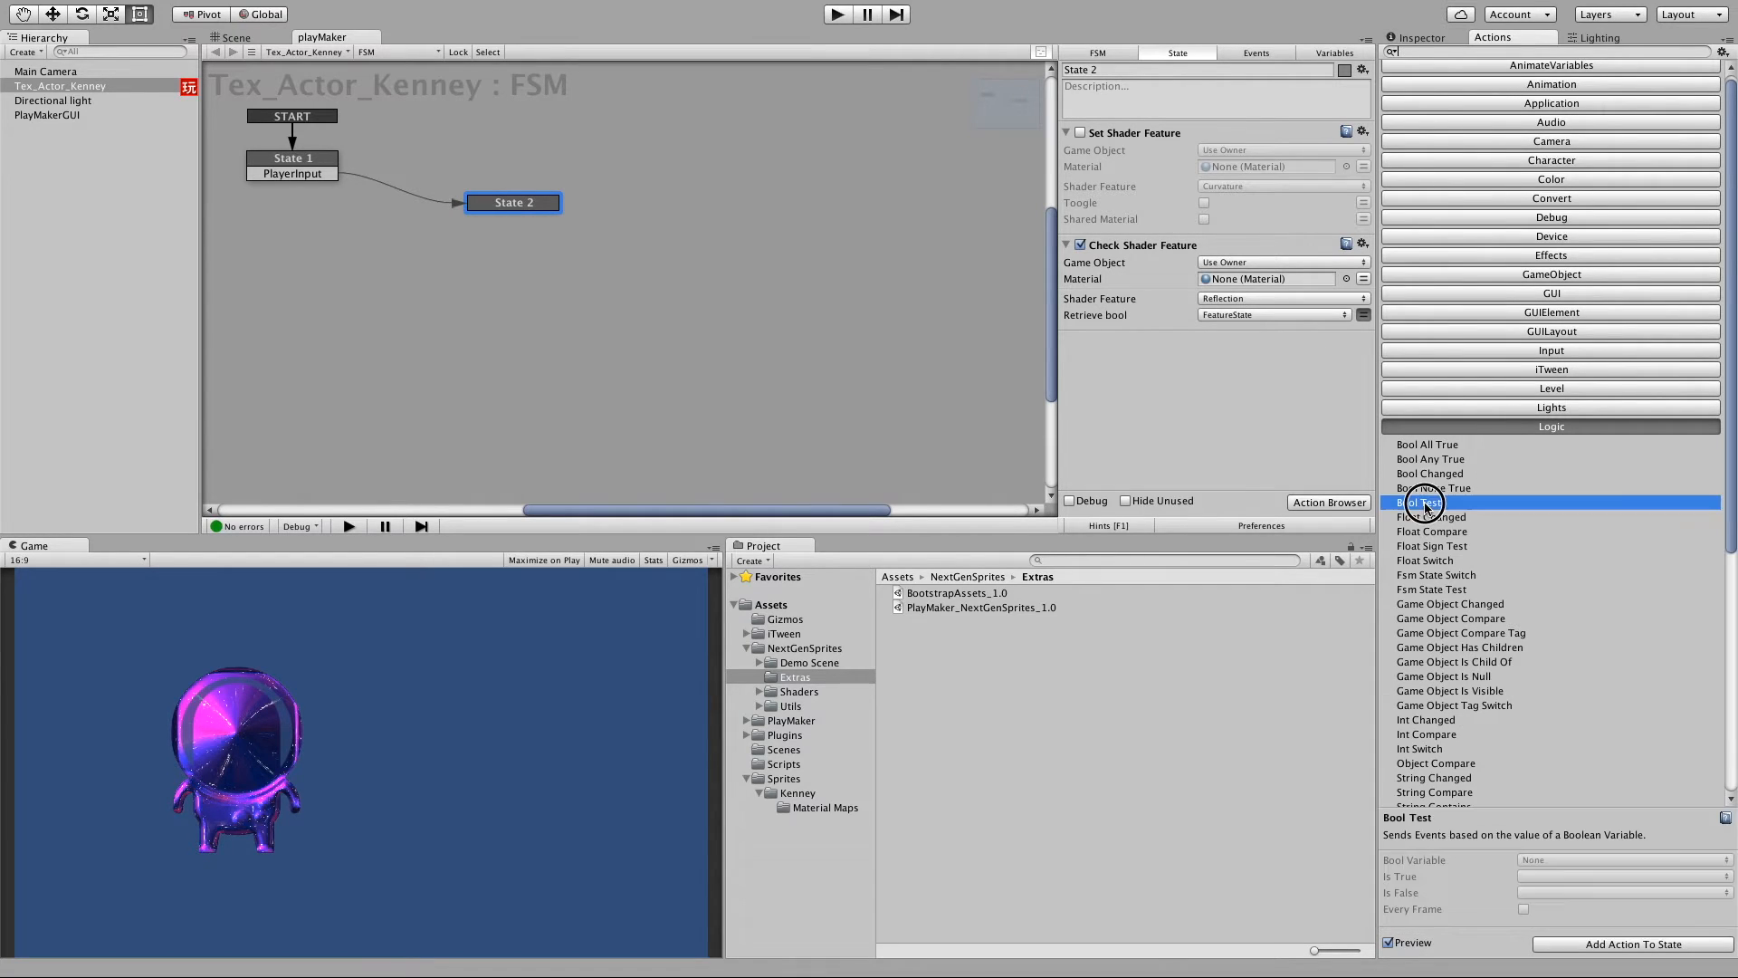
pyautogui.click(1223, 361)
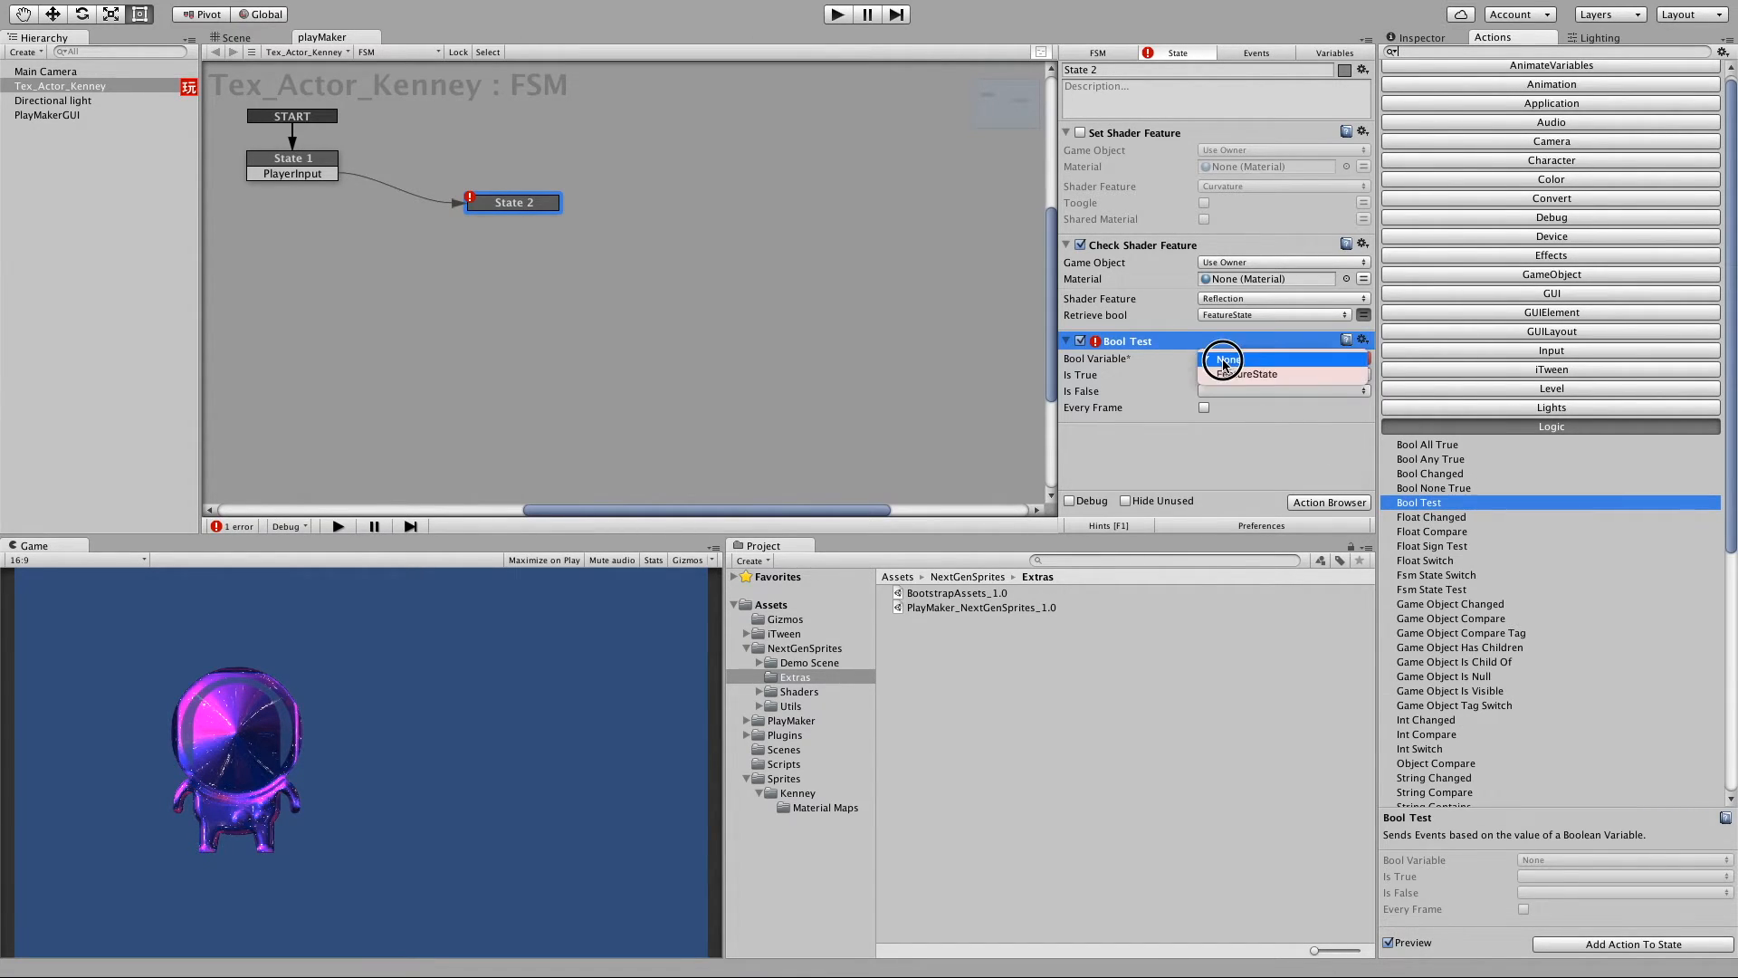
pyautogui.click(1234, 375)
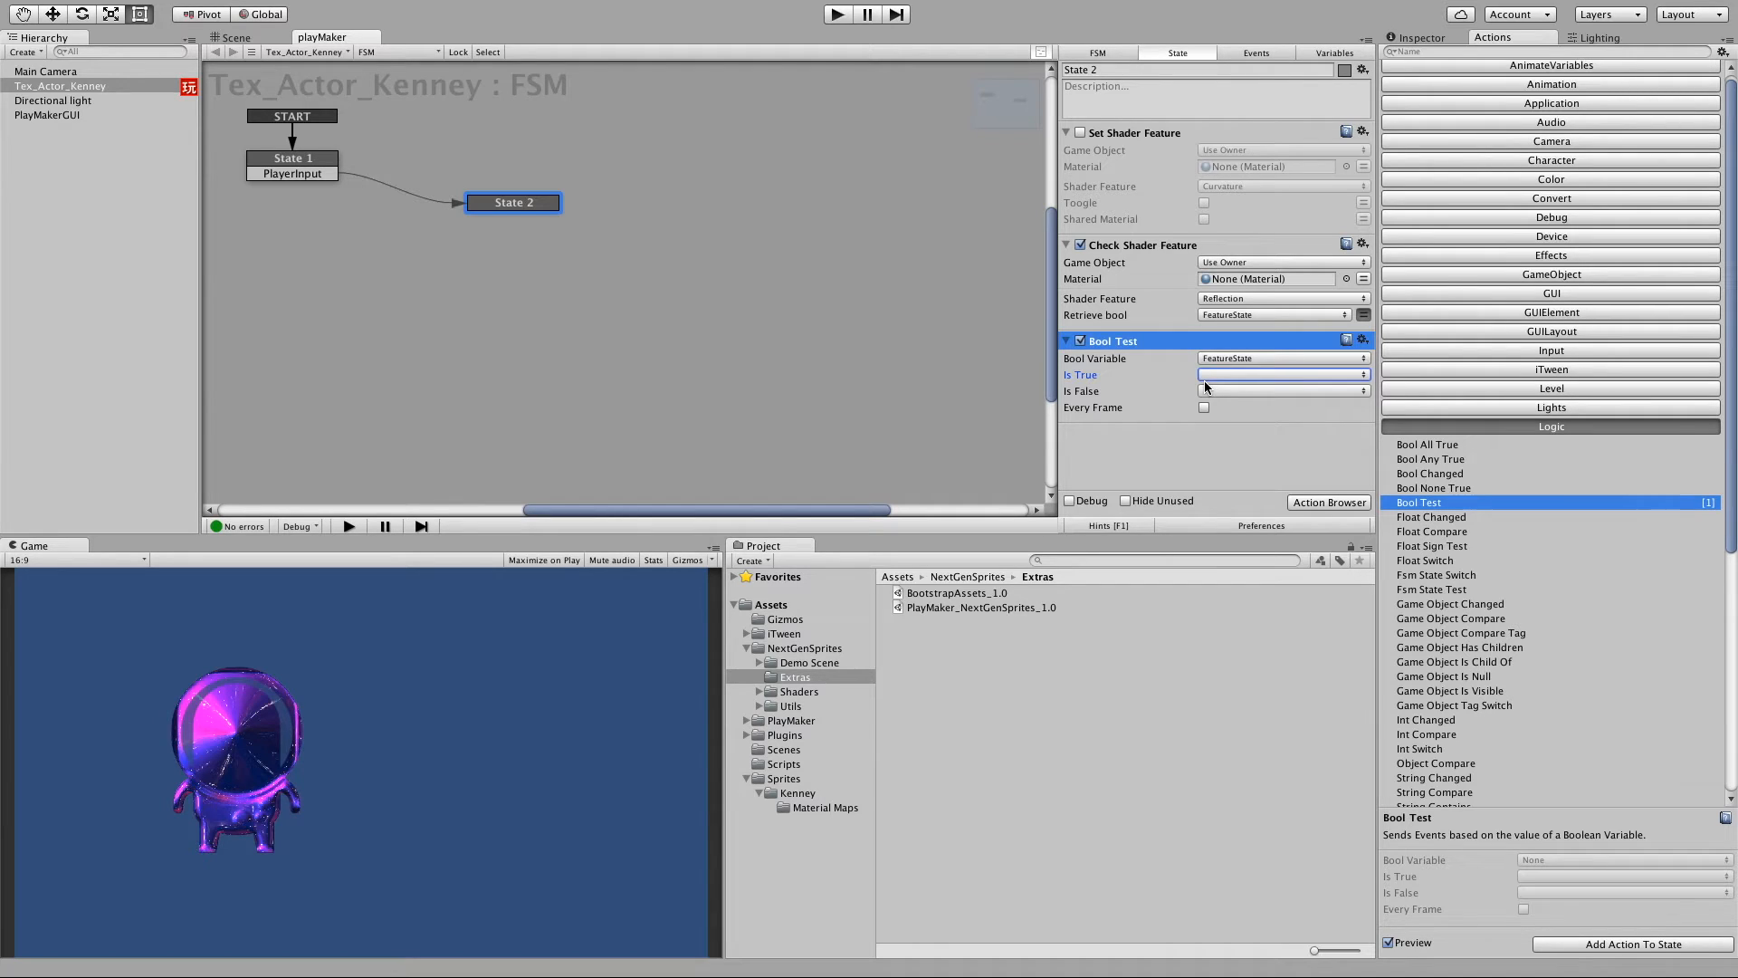
pyautogui.click(1252, 53)
# Add two FSM events named EnableFeature and DisableFeature.
pyautogui.click(1178, 474)
pyautogui.write('EnableF')
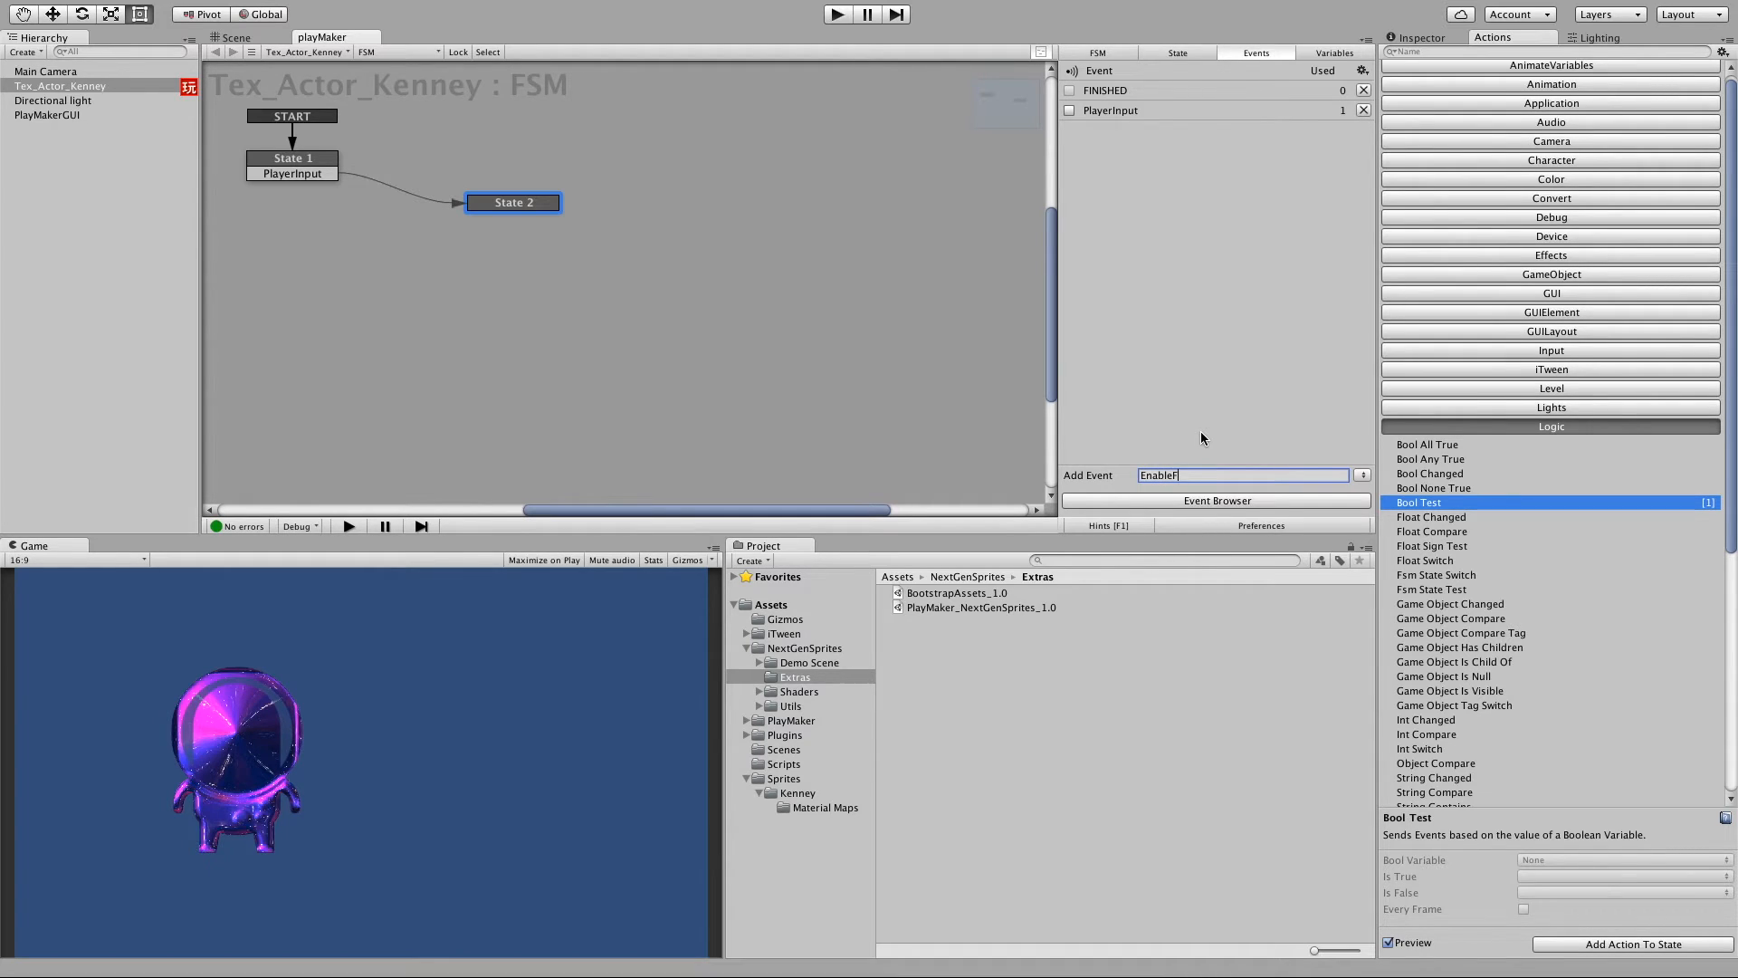
pyautogui.write('eature')
pyautogui.press('Return')
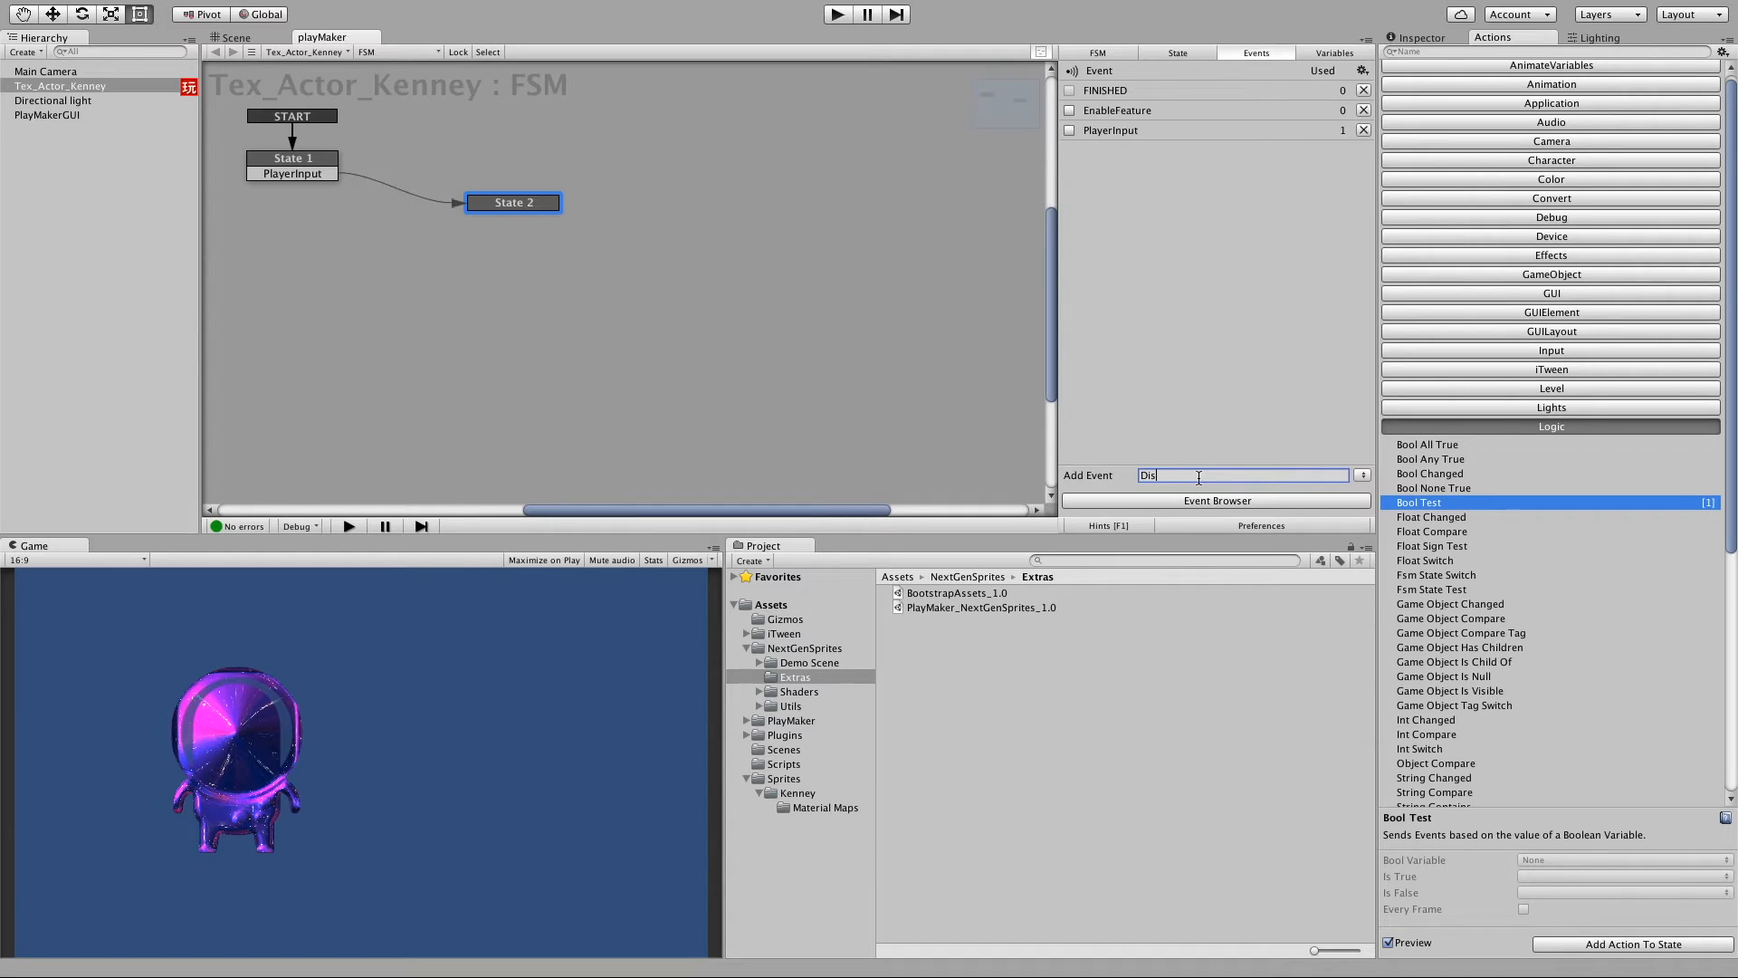
pyautogui.write('Feature')
pyautogui.press('Return')
pyautogui.click(1178, 53)
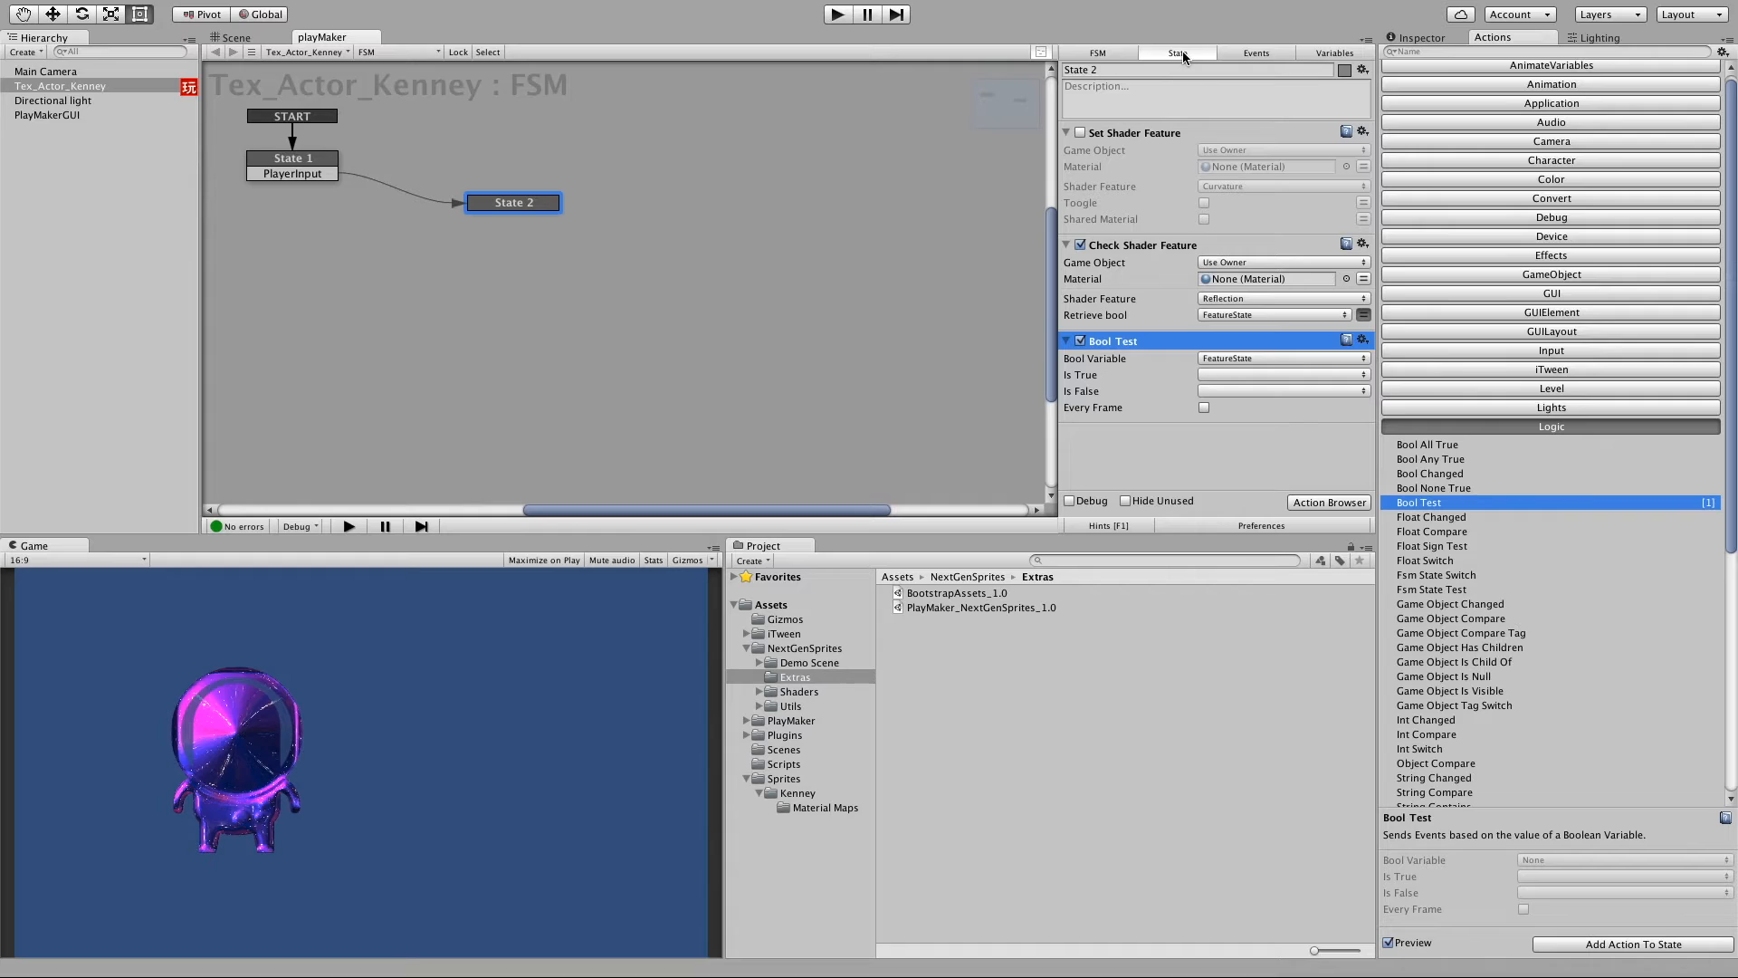
# Make the Bool Test send DisableFeature when true and EnableFeature when false.
pyautogui.click(1202, 372)
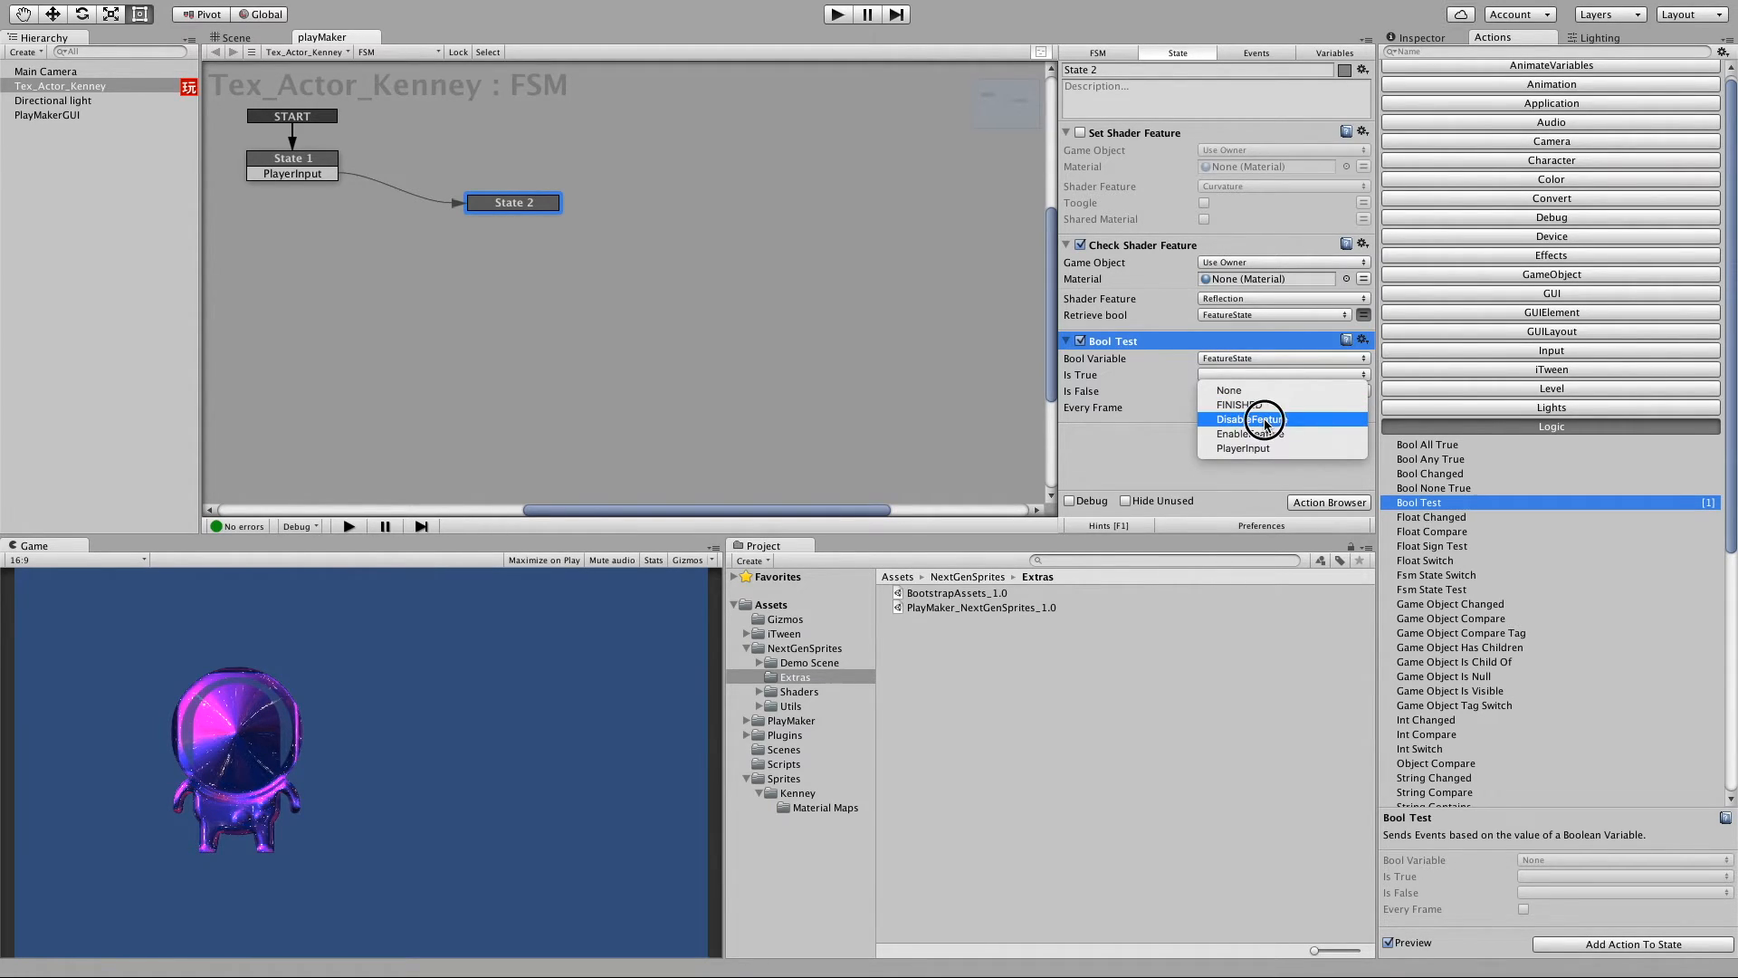
pyautogui.click(1261, 420)
pyautogui.click(1229, 411)
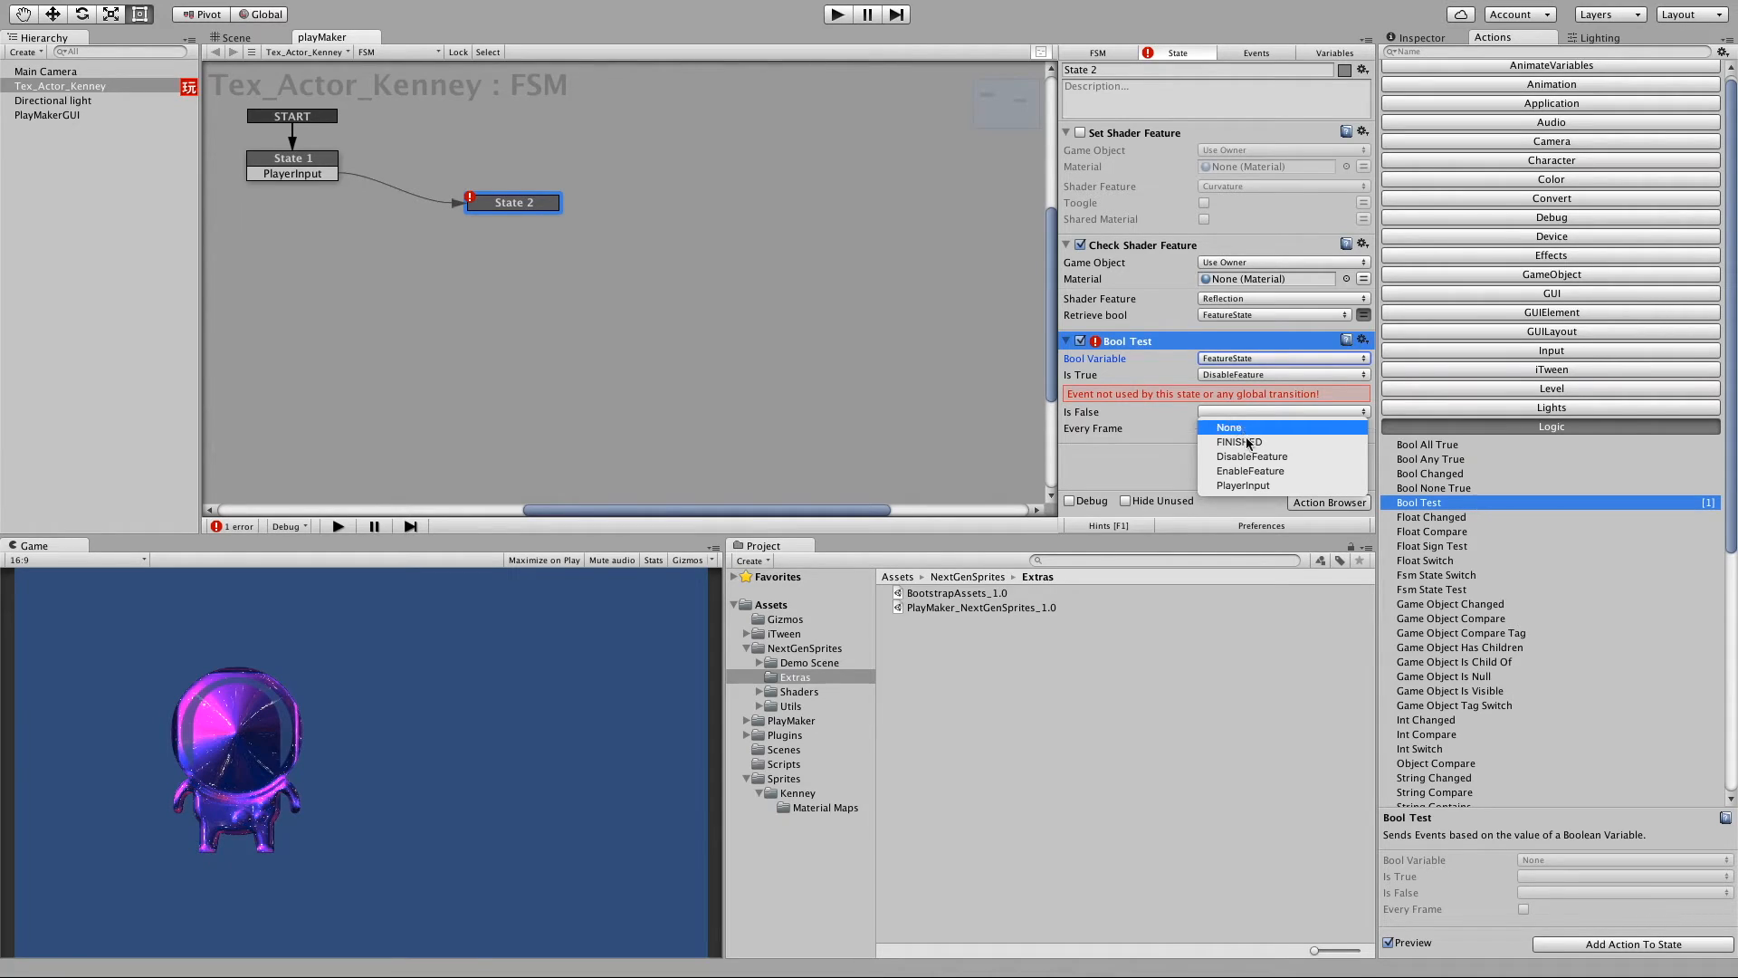
pyautogui.click(1260, 471)
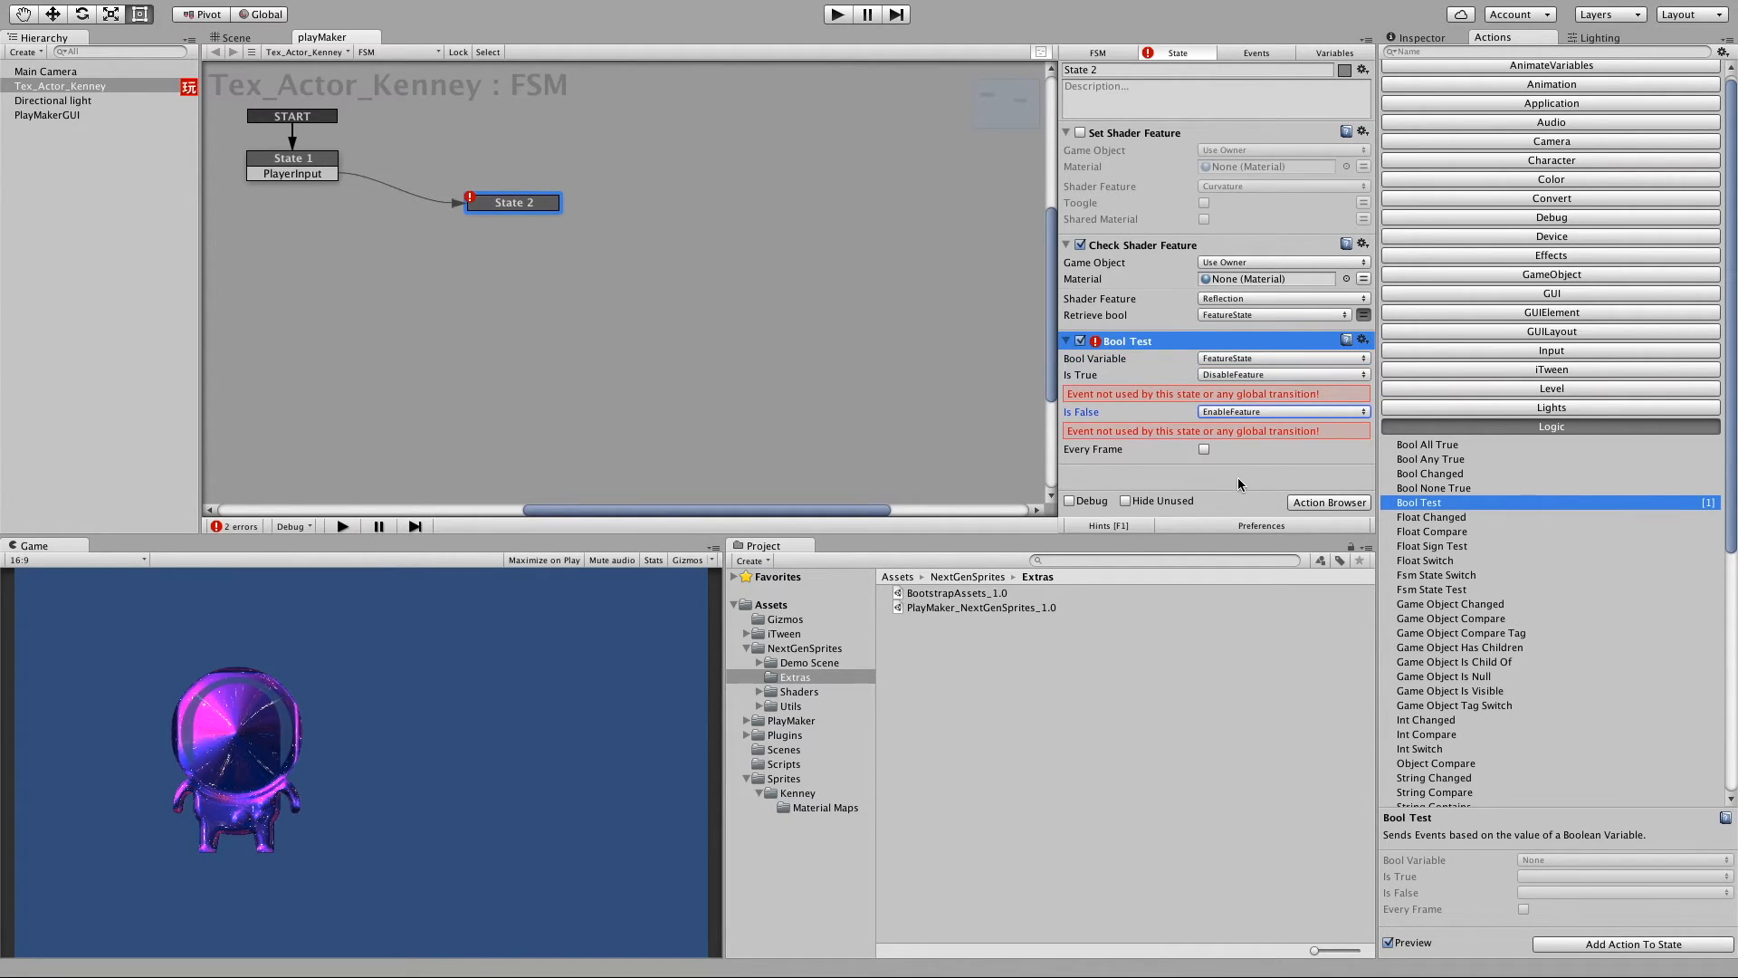
# Give State 2 DisableFeature and EnableFeature transitions.
pyautogui.rightClick(516, 205)
pyautogui.moveTo(579, 213)
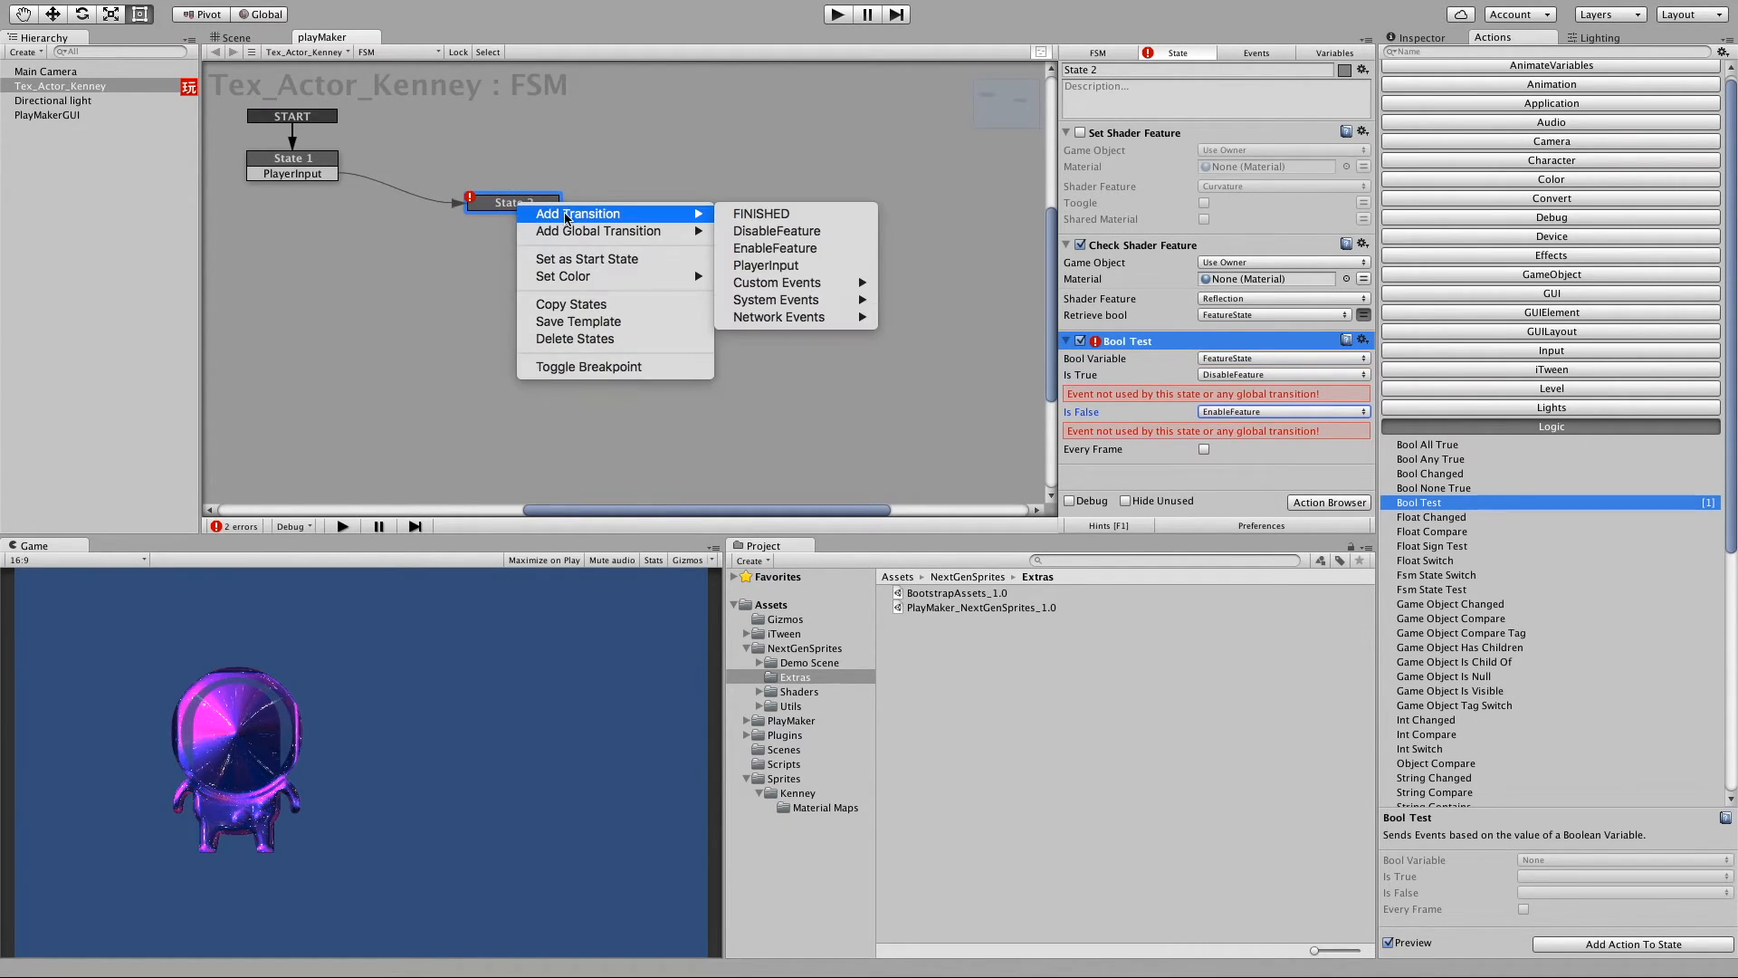
pyautogui.click(756, 234)
pyautogui.rightClick(534, 201)
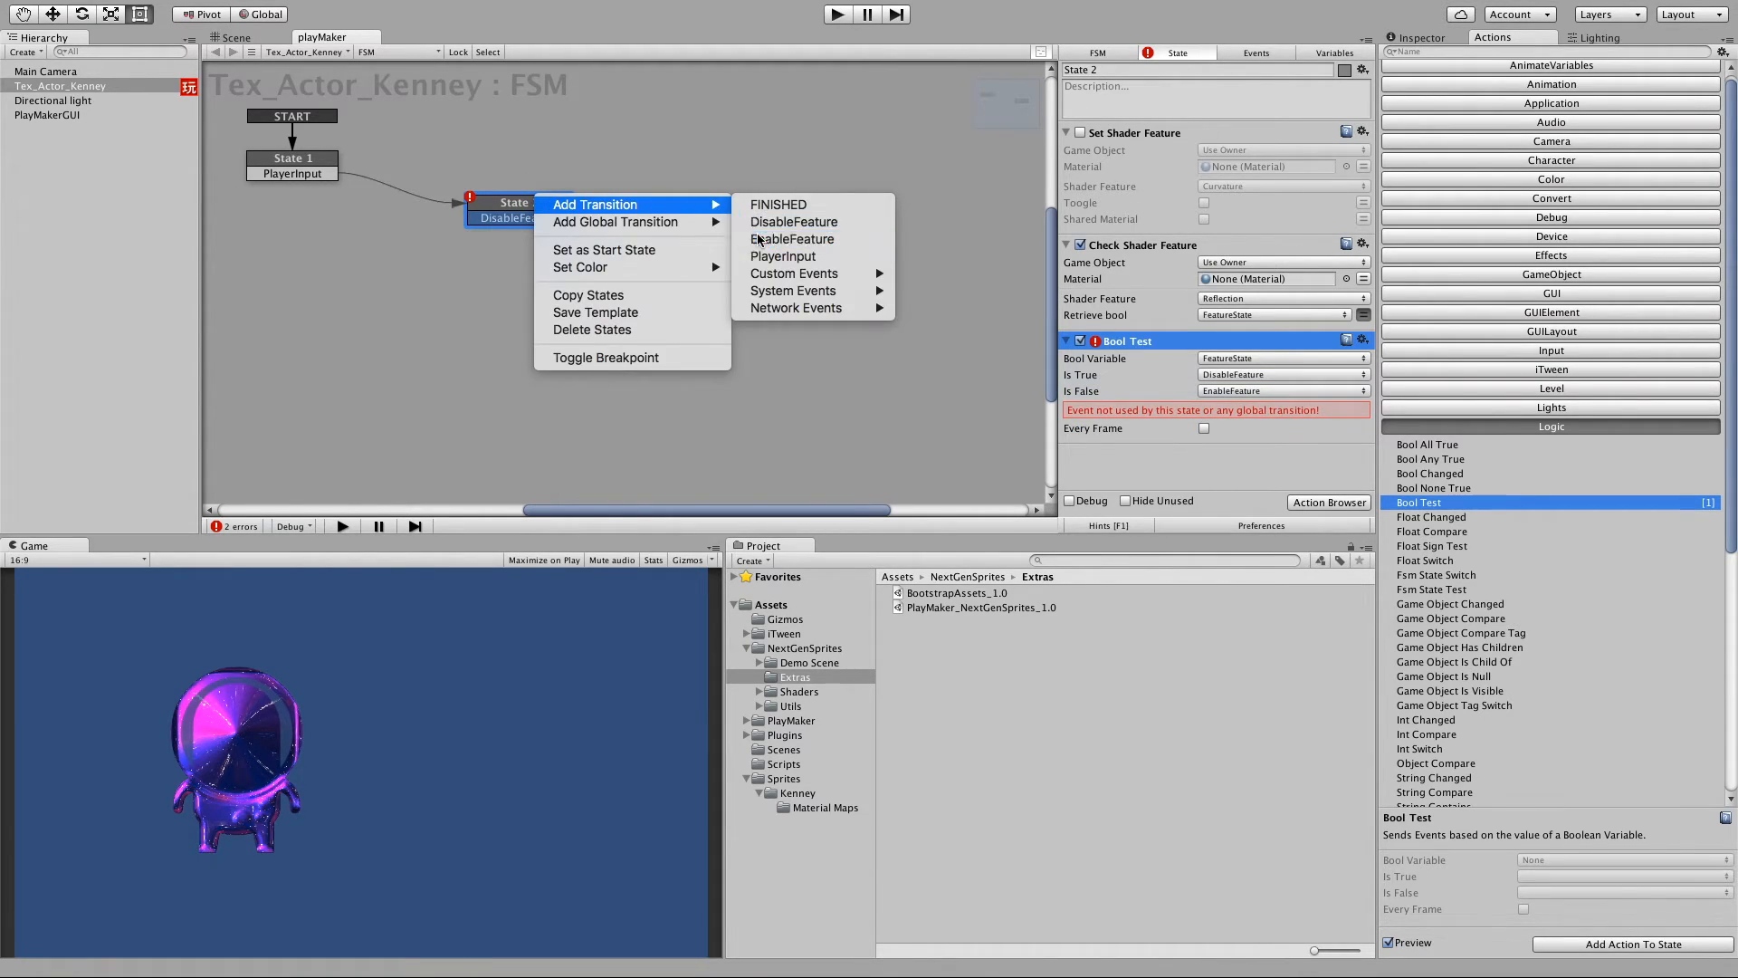
pyautogui.click(761, 241)
pyautogui.click(654, 218)
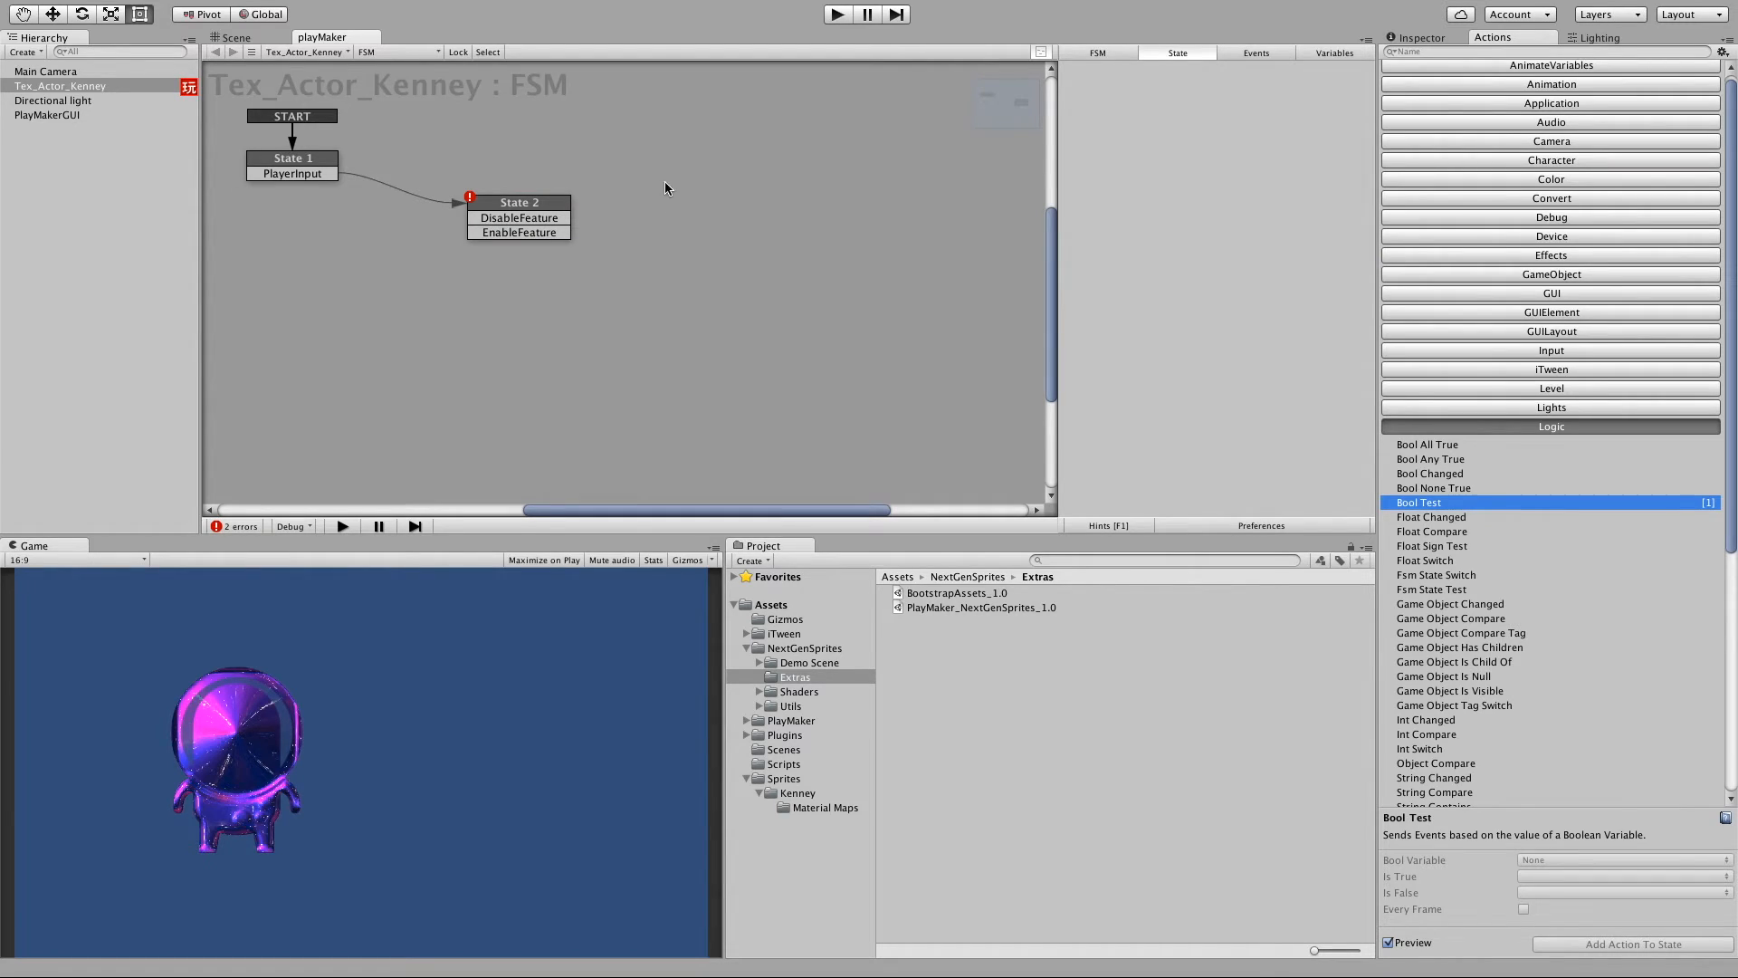
pyautogui.rightClick(684, 163)
# Add two new states named Disable and Enable on the canvas.
pyautogui.click(727, 175)
pyautogui.moveTo(720, 174); pyautogui.dragTo(692, 175)
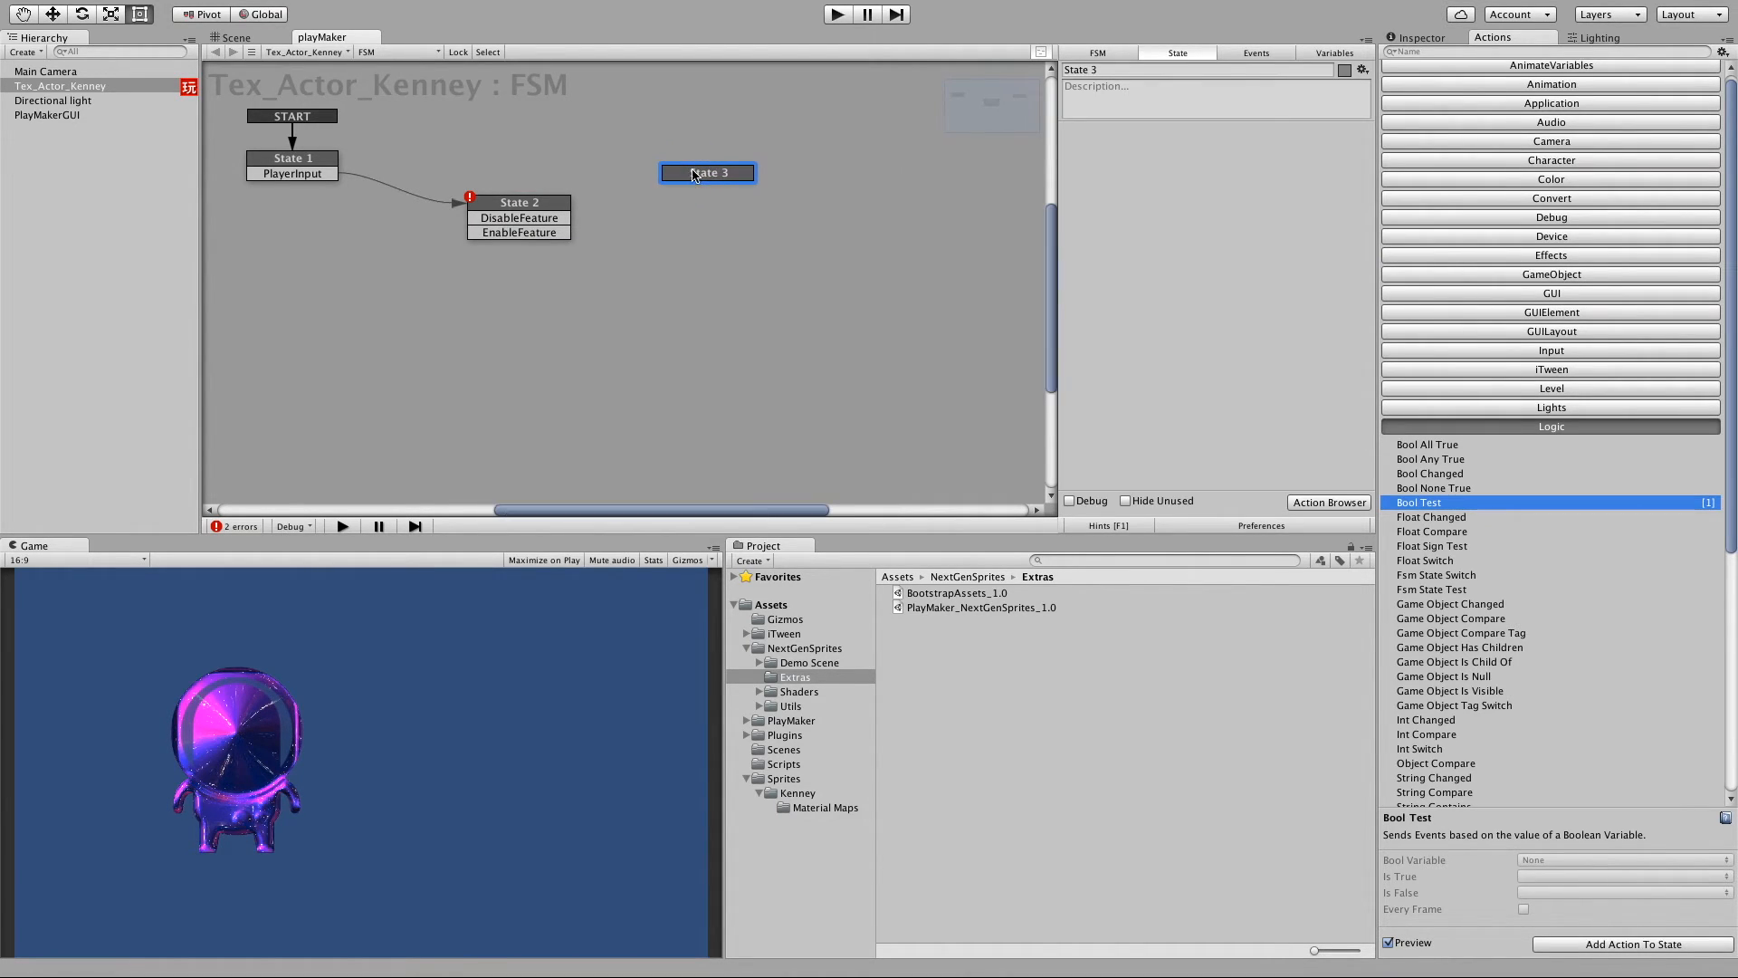
pyautogui.click(1094, 70)
pyautogui.write('E')
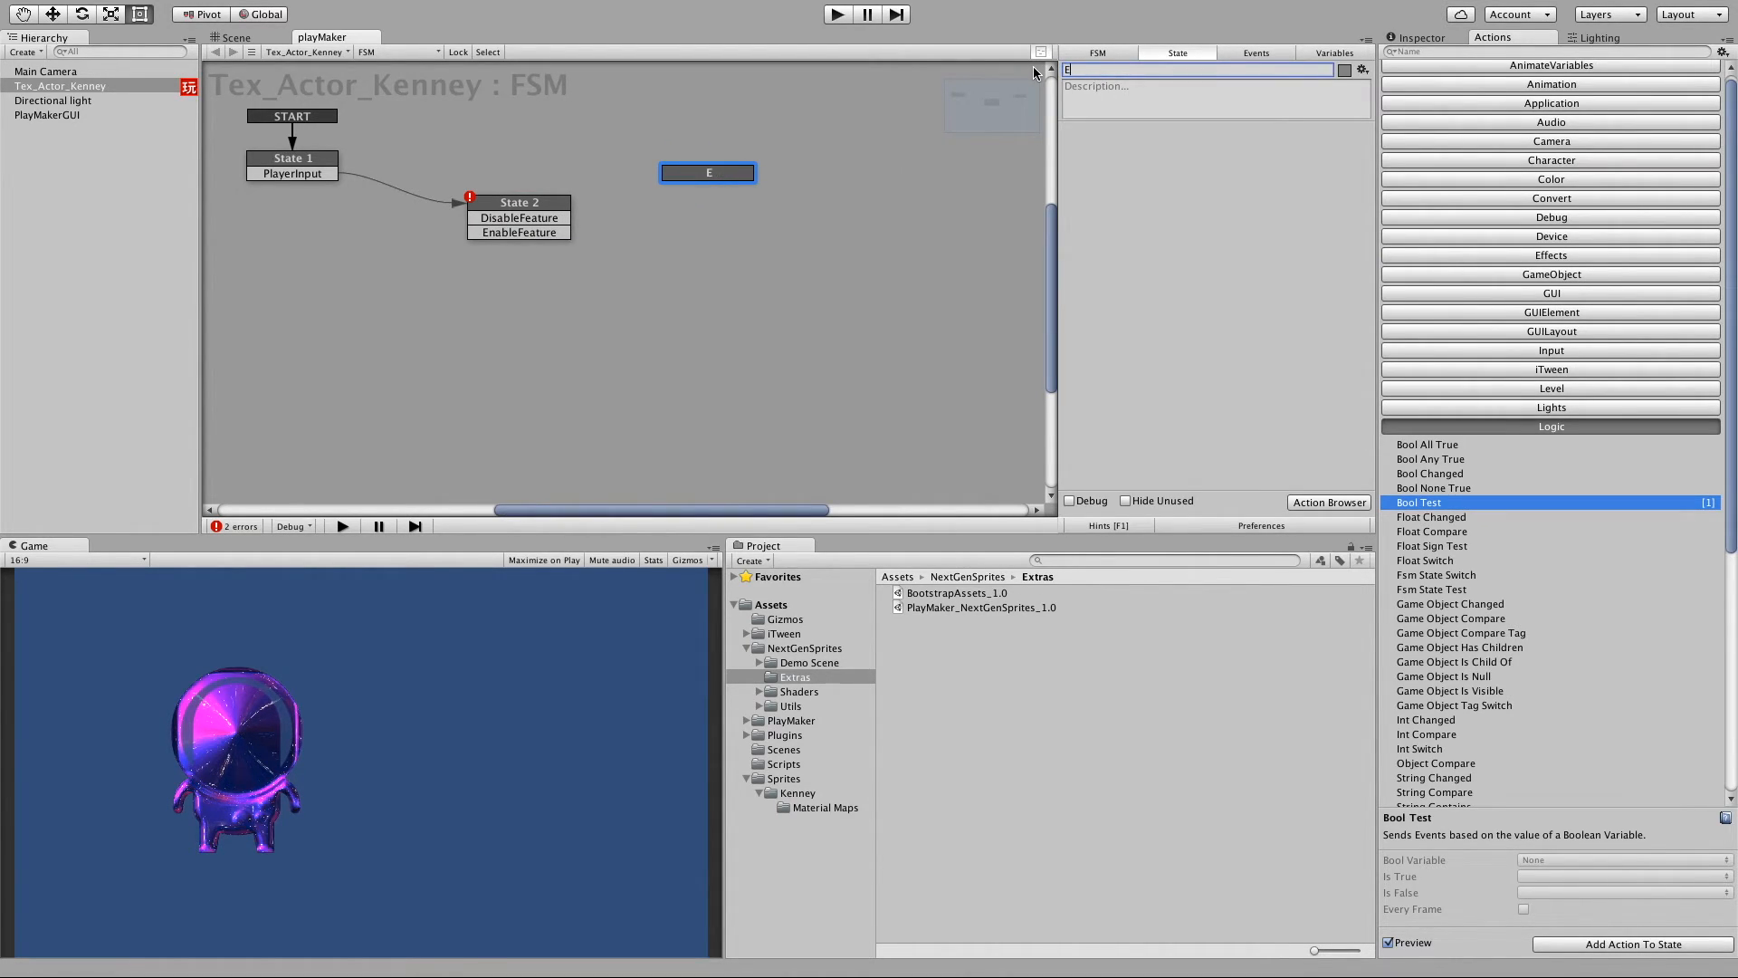
pyautogui.write('na')
pyautogui.press('BackSpace')
pyautogui.press('BackSpace')
pyautogui.press('BackSpace')
pyautogui.write('Disable')
pyautogui.click(738, 298)
pyautogui.rightClick(693, 220)
pyautogui.click(849, 230)
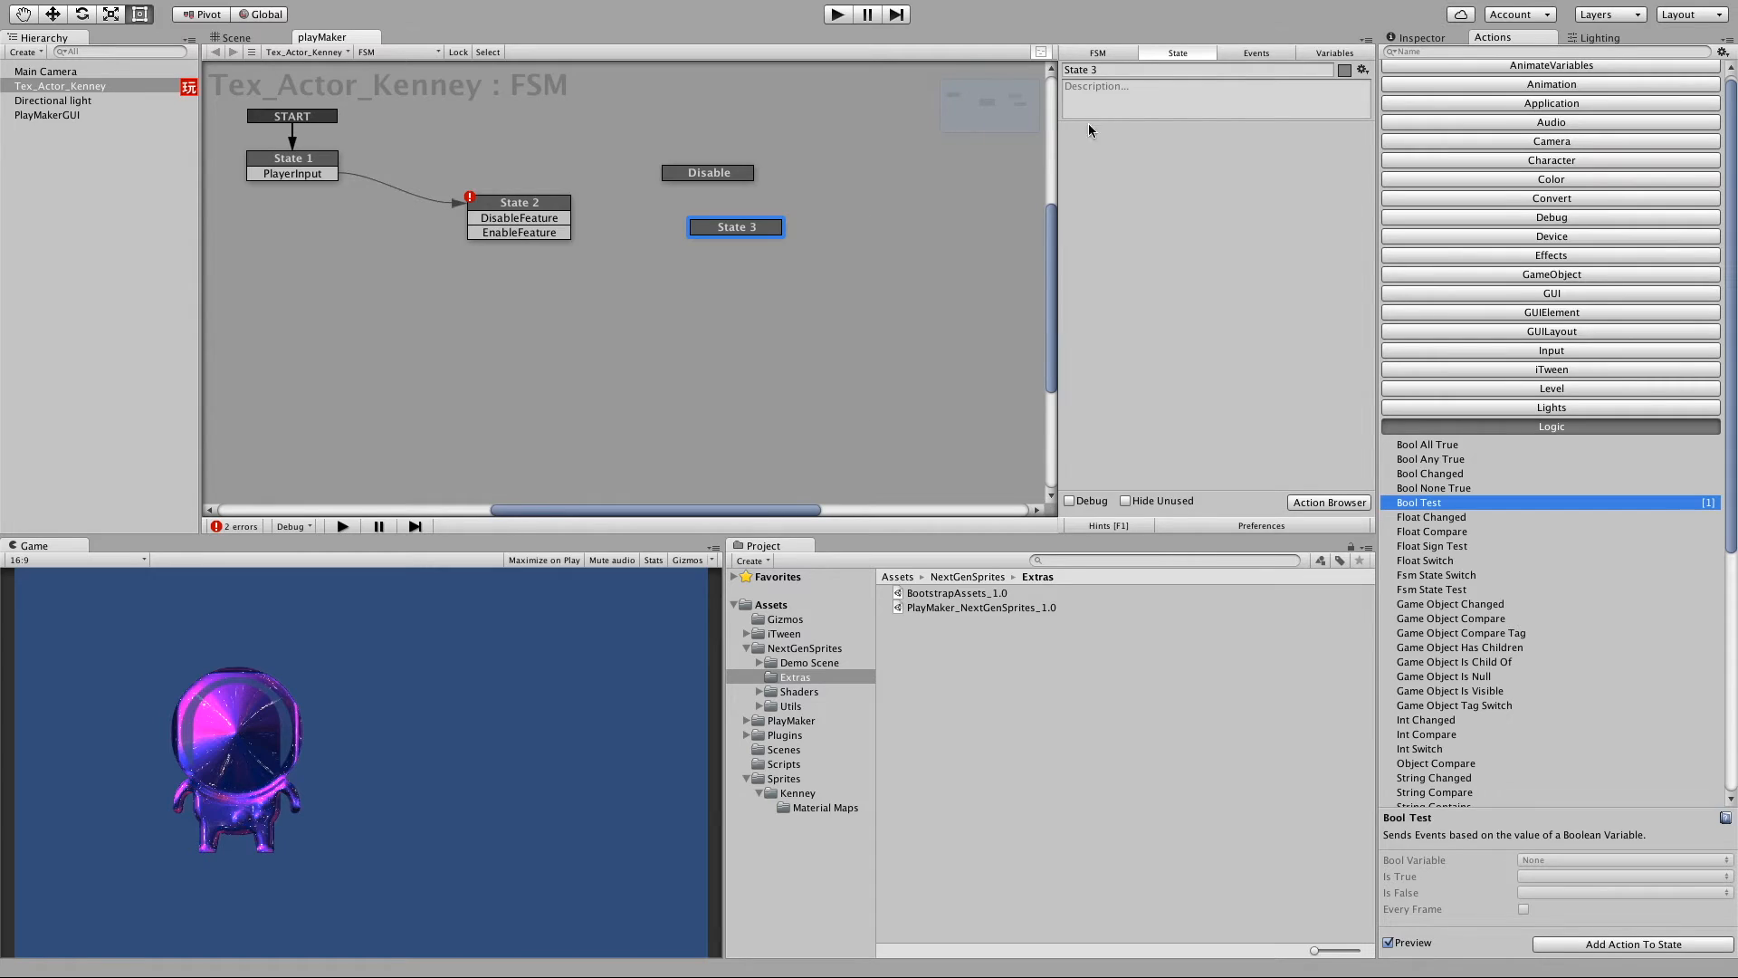
pyautogui.write('Enable')
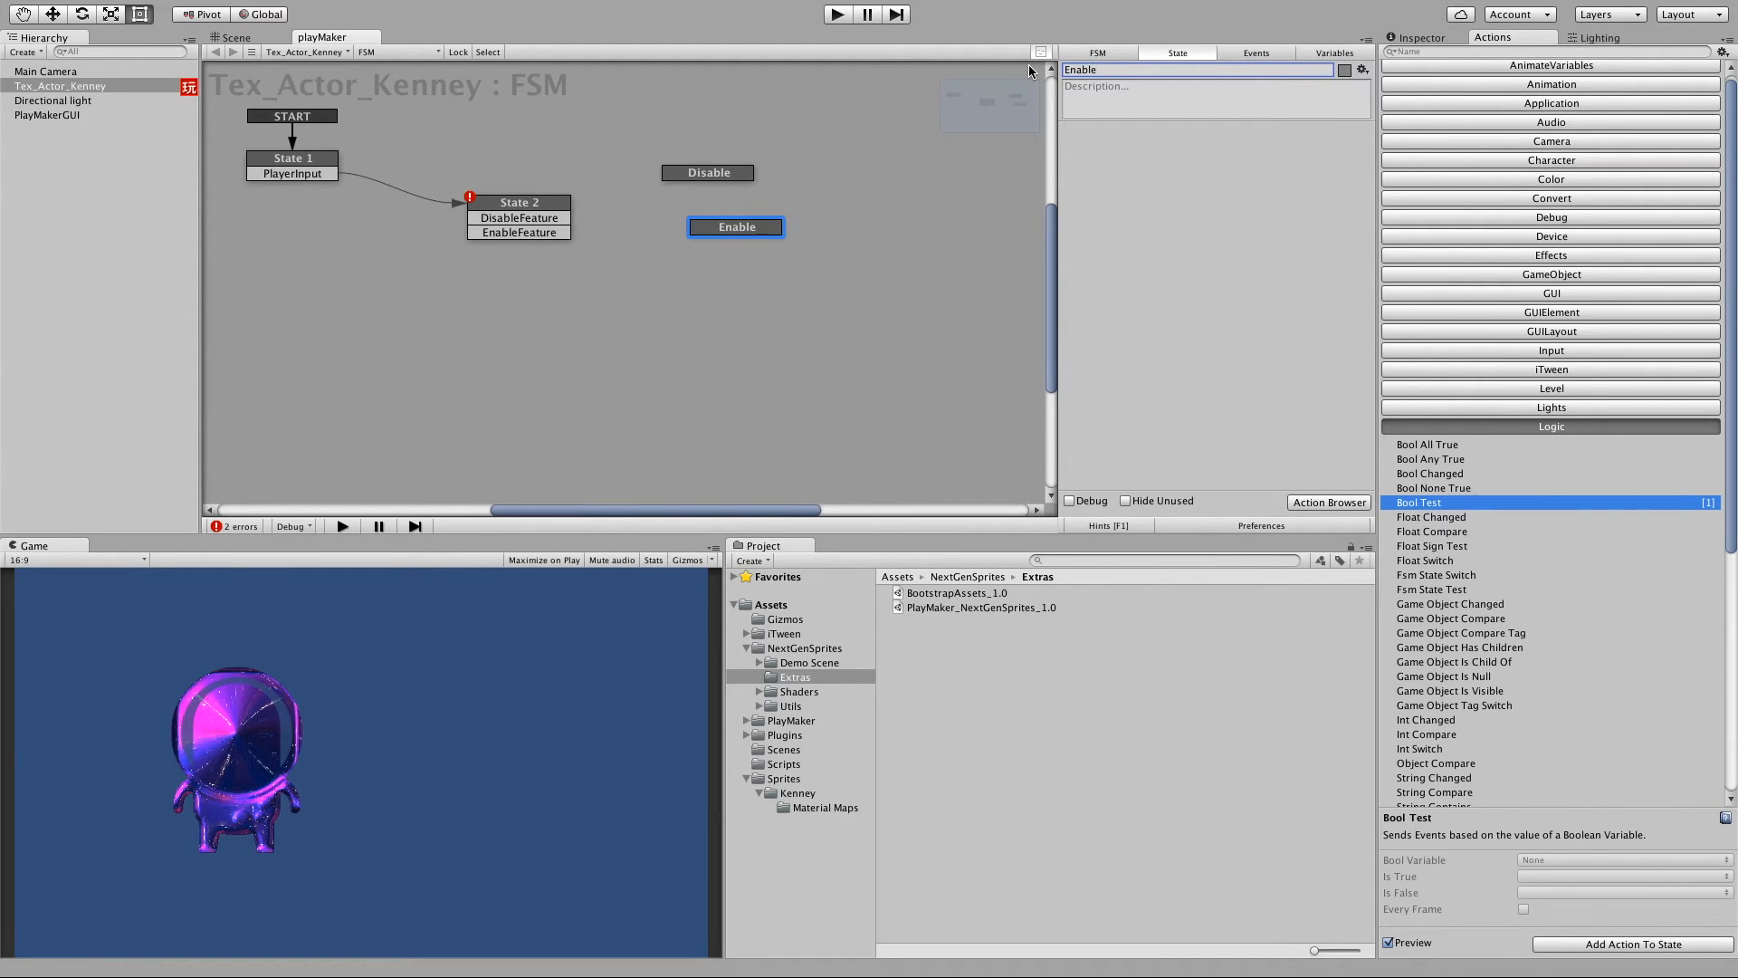
pyautogui.moveTo(729, 229); pyautogui.dragTo(710, 265)
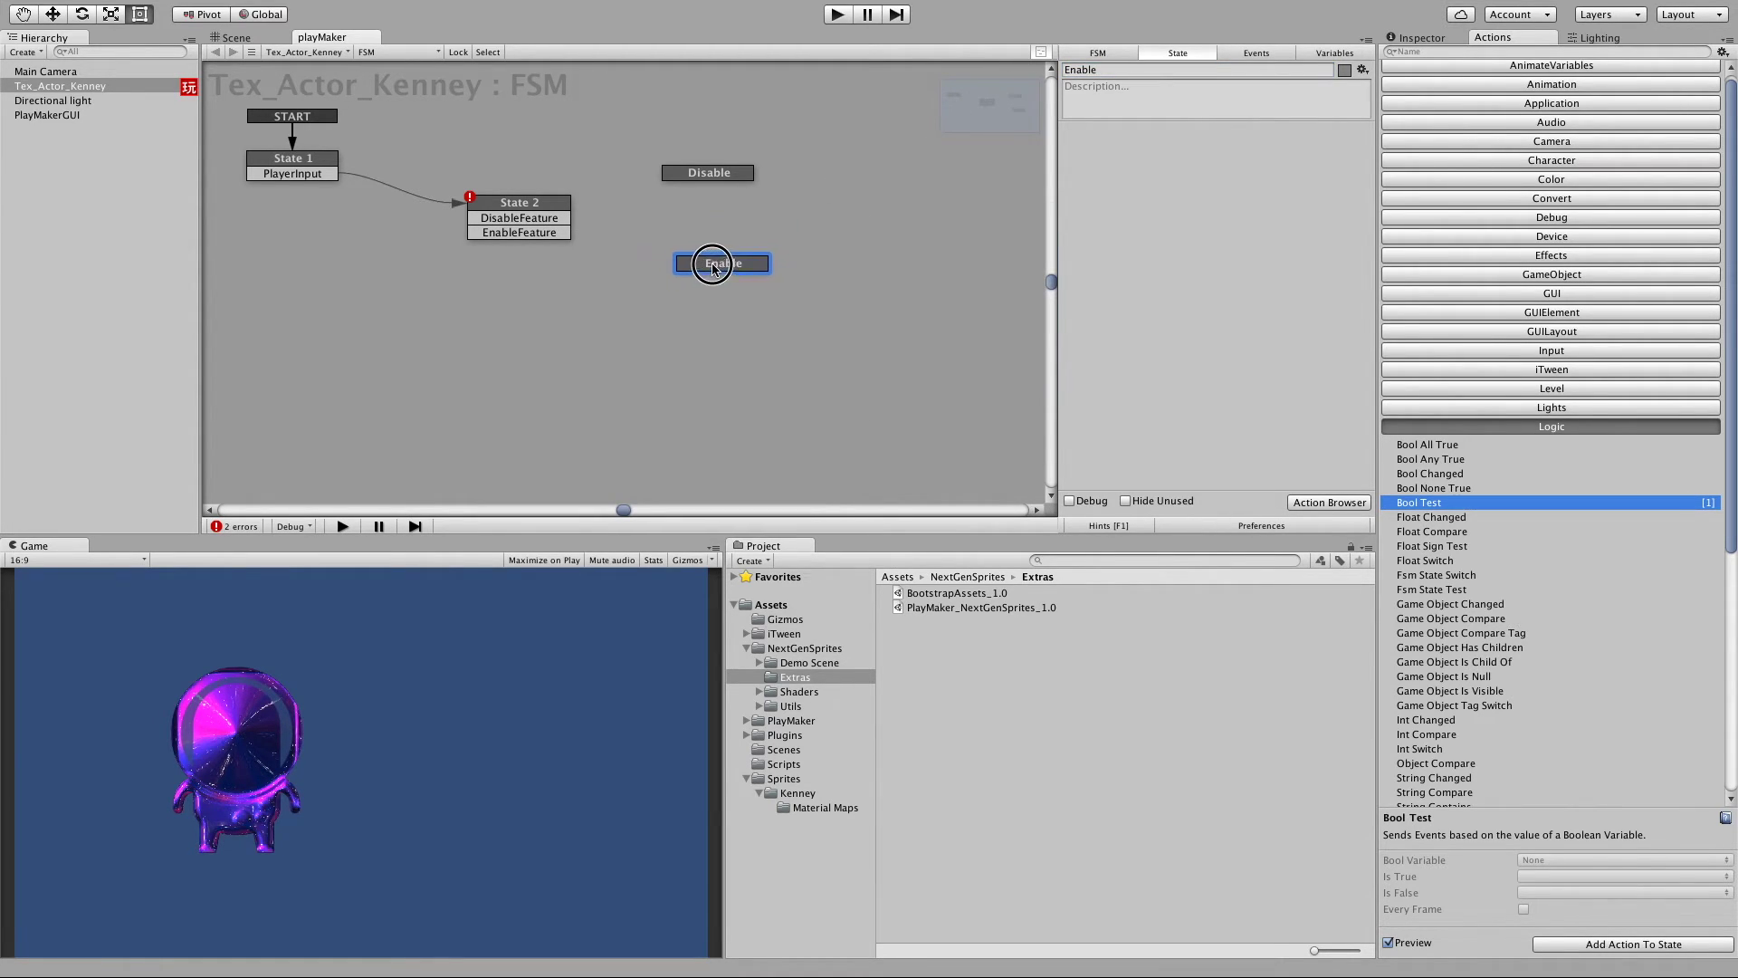
# Wire DisableFeature to Disable and EnableFeature to Enable, then drop Set Shader Feature onto Disable.
pyautogui.click(554, 227)
pyautogui.moveTo(526, 227); pyautogui.dragTo(667, 181)
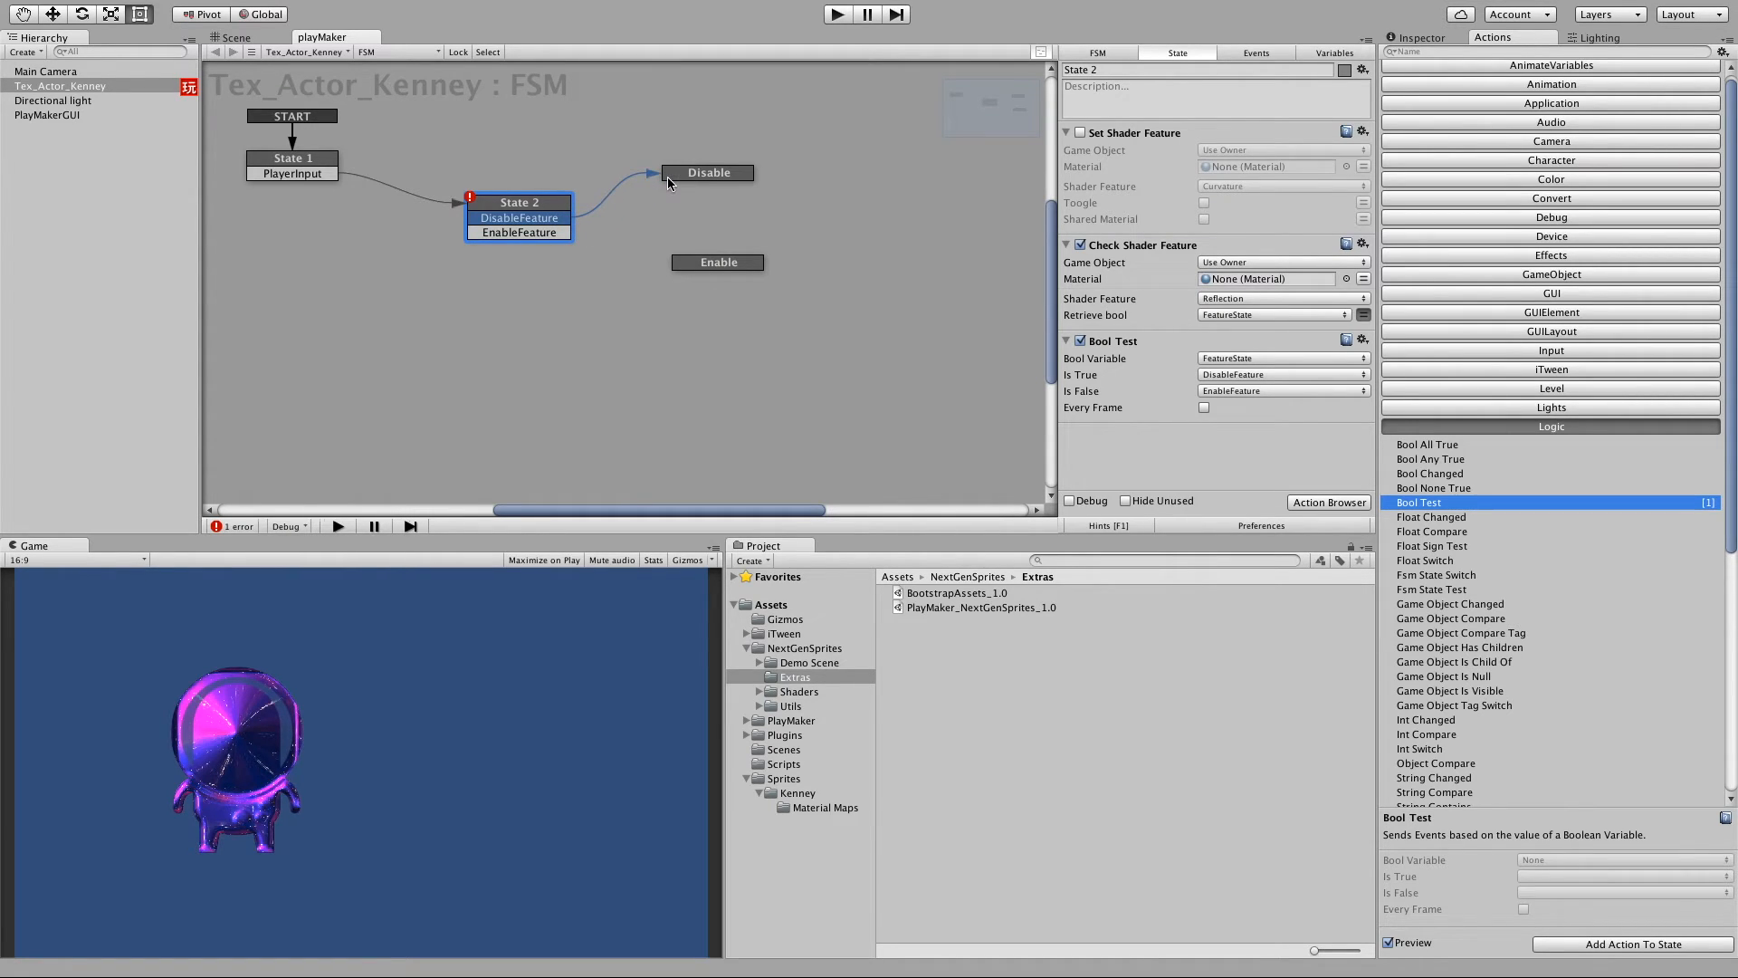
pyautogui.moveTo(550, 234); pyautogui.dragTo(680, 262)
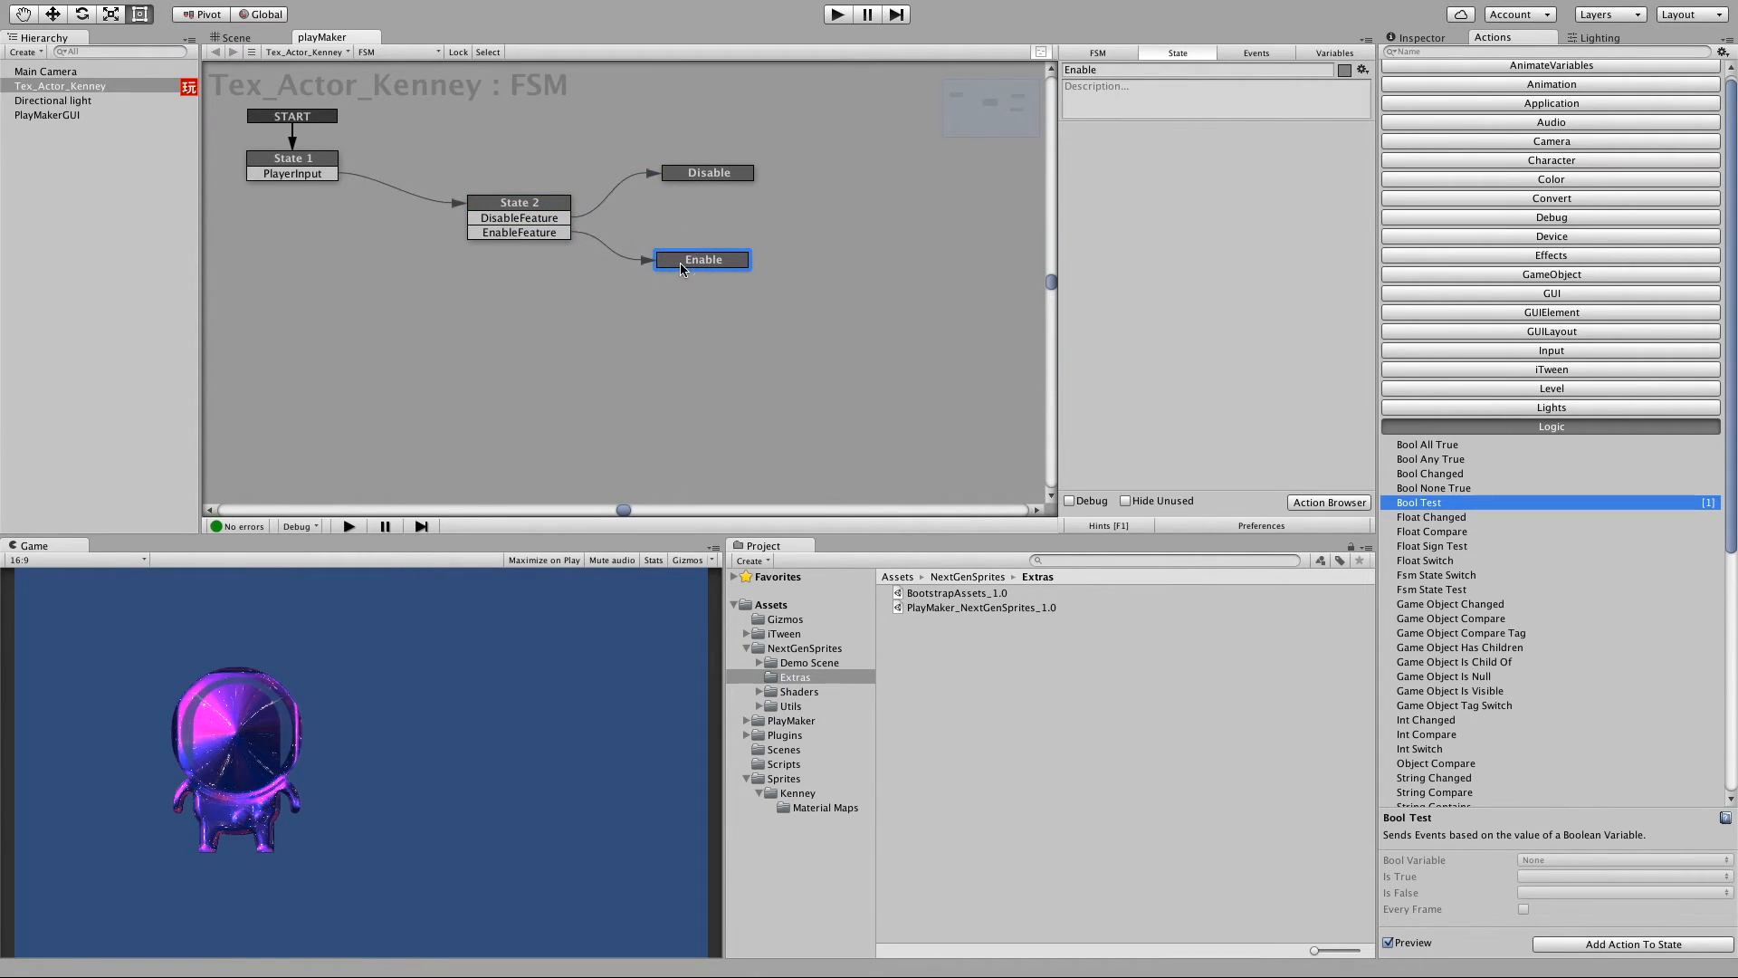
pyautogui.moveTo(689, 177); pyautogui.dragTo(680, 190)
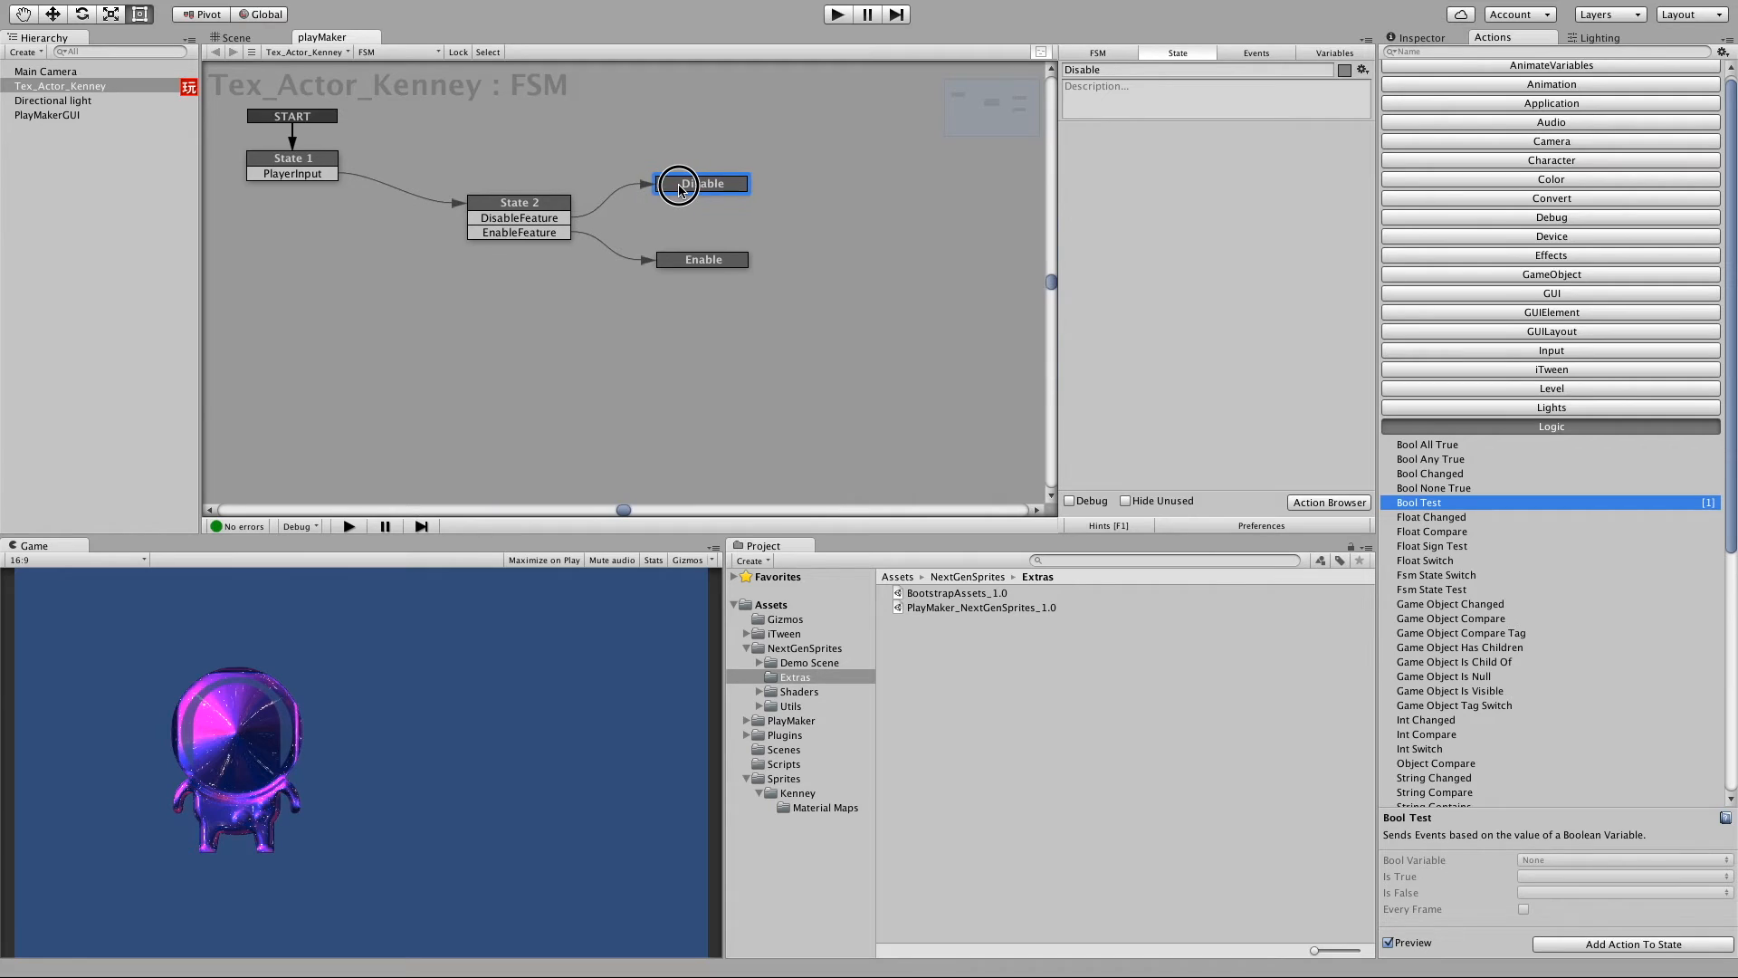
pyautogui.scroll(-5, 1490, 485)
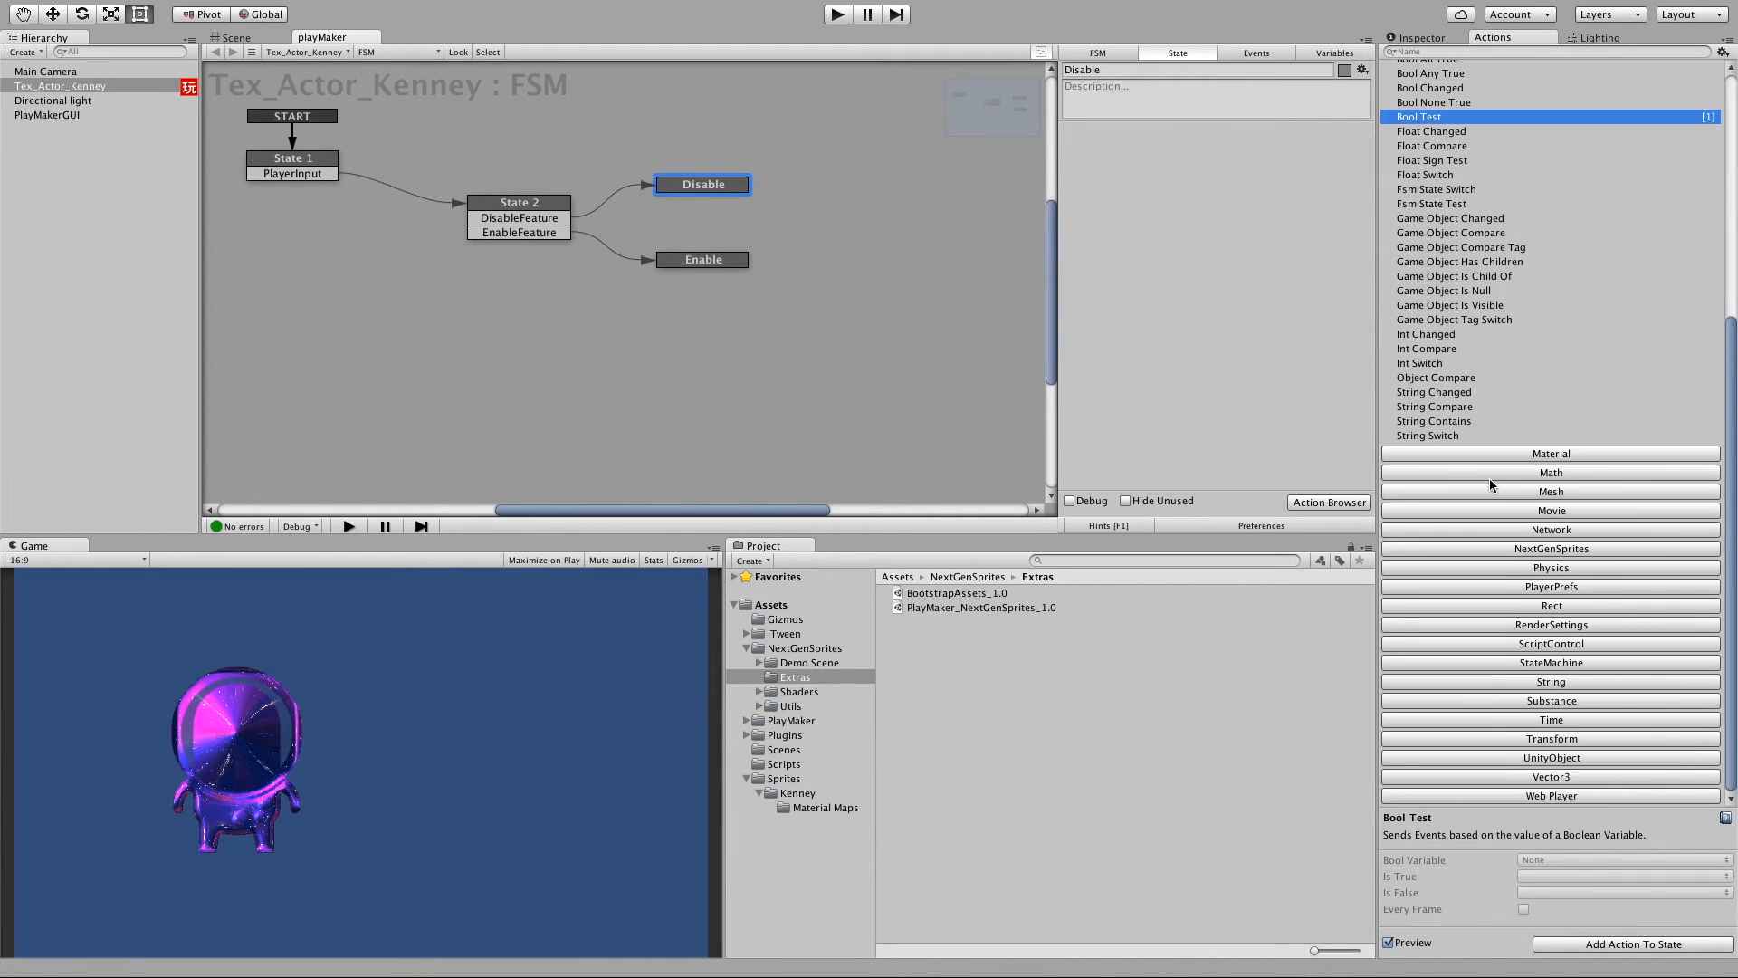
pyautogui.click(1546, 548)
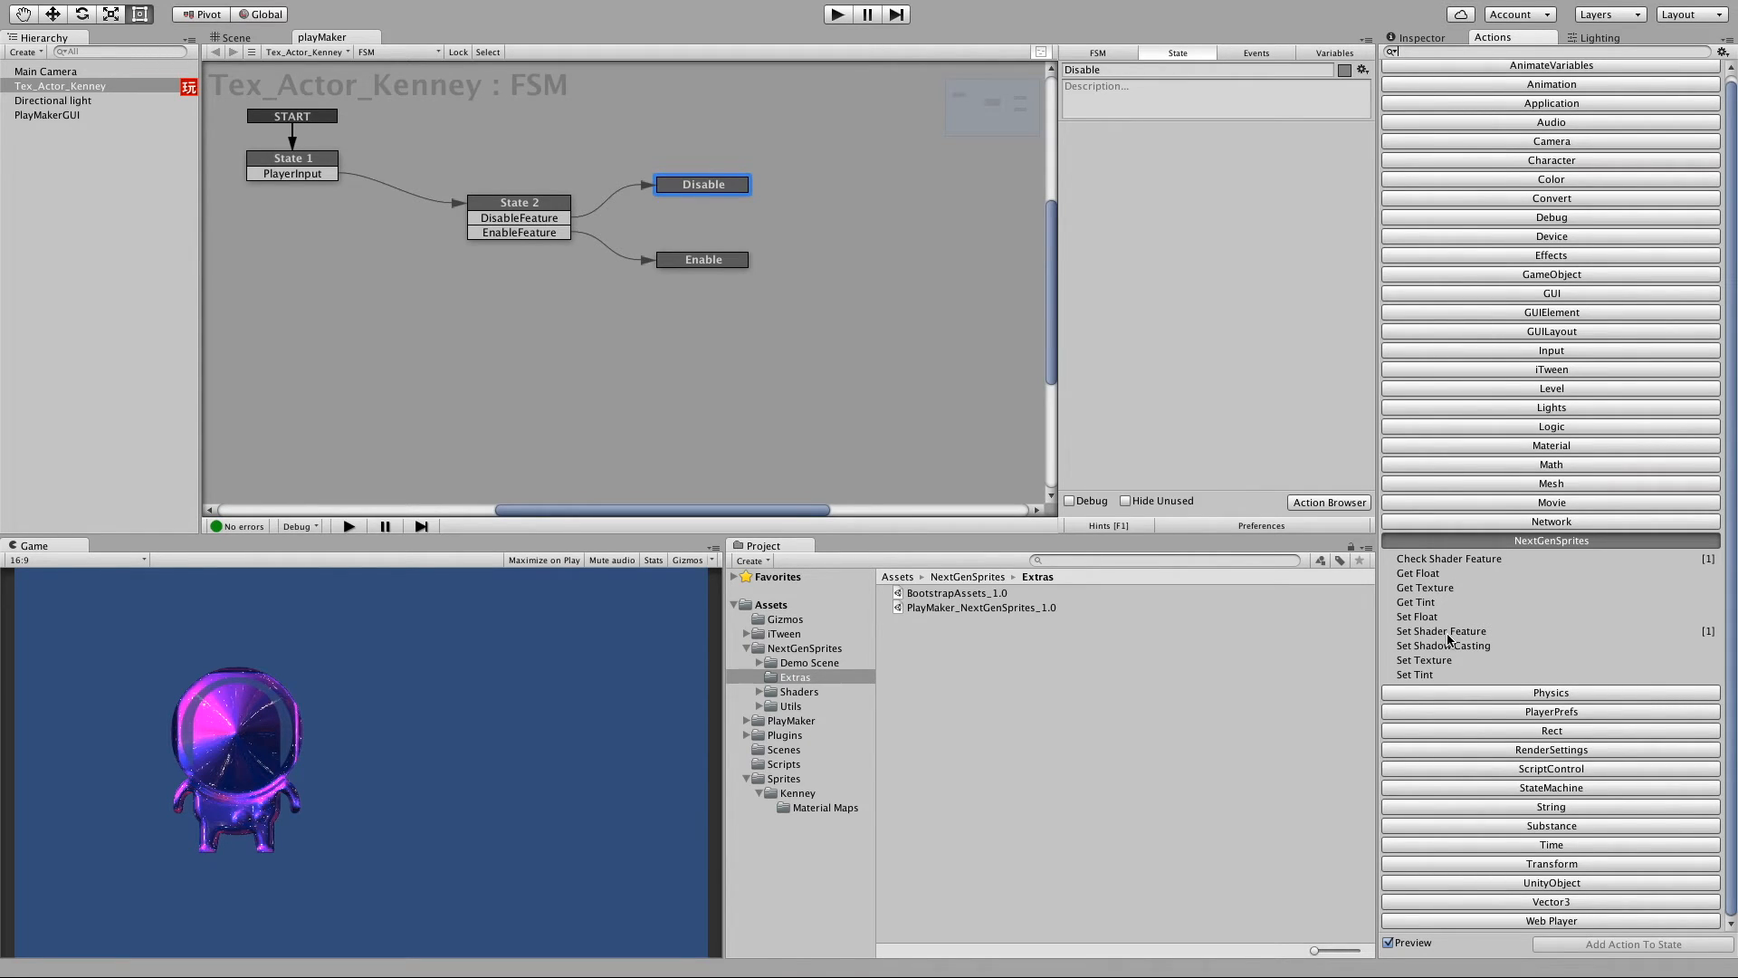
pyautogui.moveTo(1447, 631); pyautogui.dragTo(1135, 166)
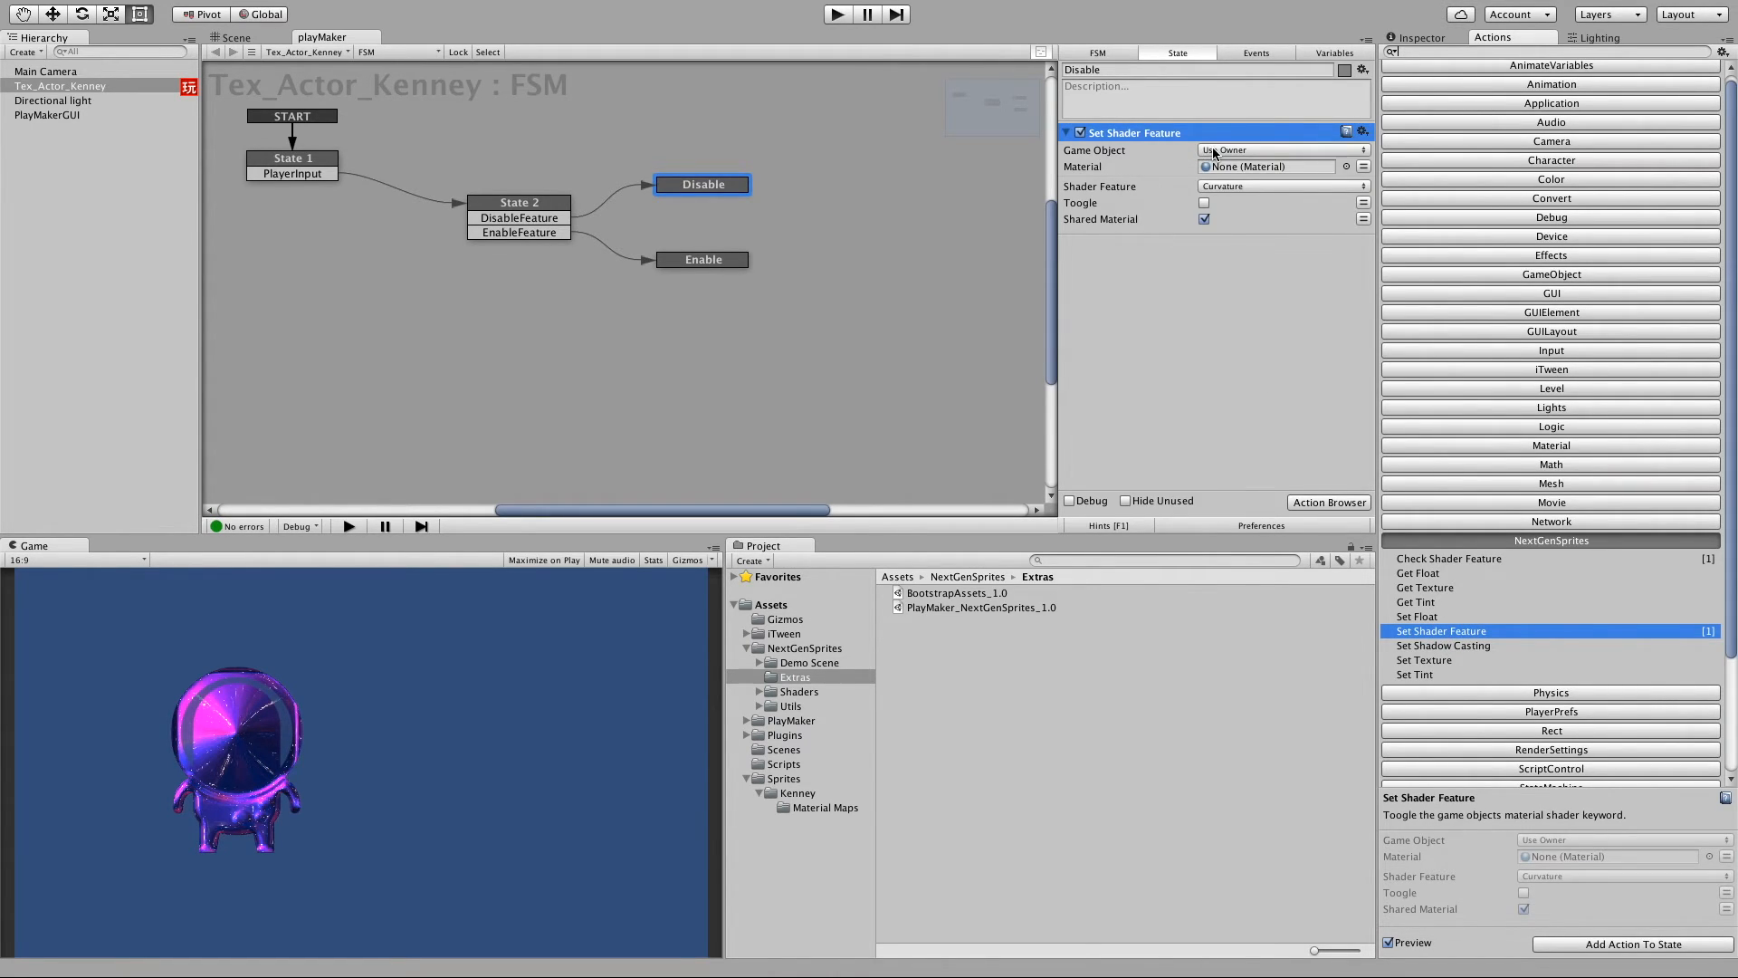
# Set the action's Shader Feature to Reflection with Shared Material unchecked and Toggle off, then select Enable.
pyautogui.click(1228, 186)
pyautogui.click(1230, 220)
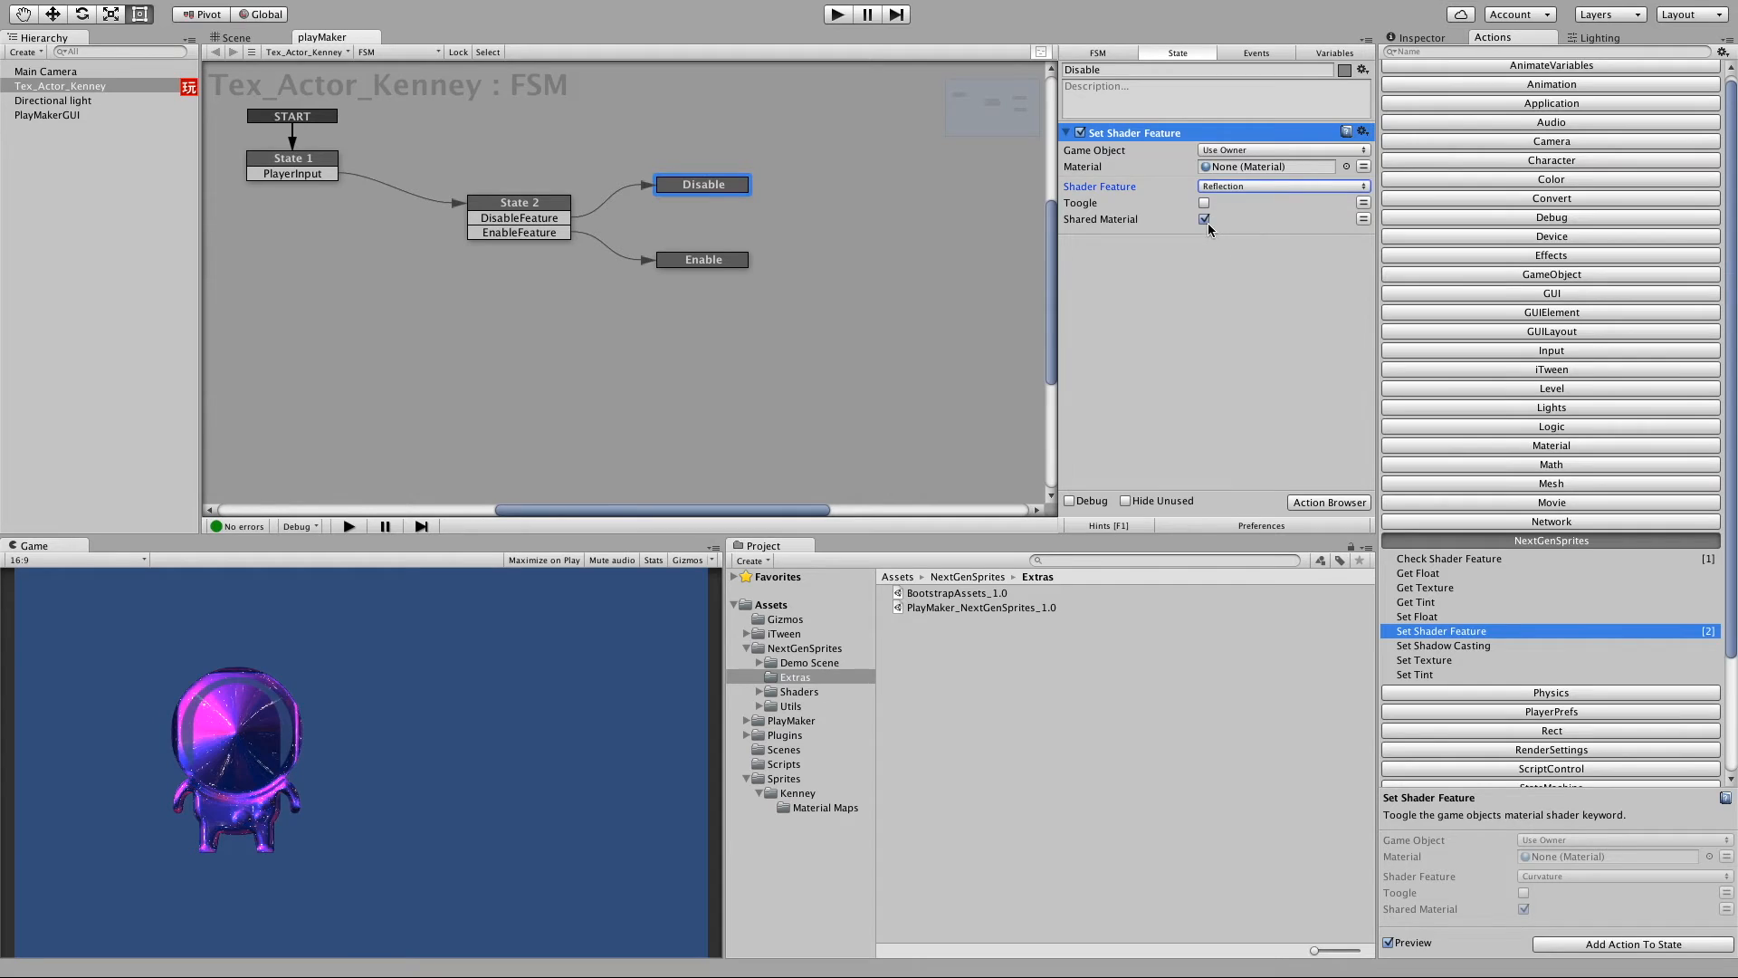
pyautogui.click(1204, 219)
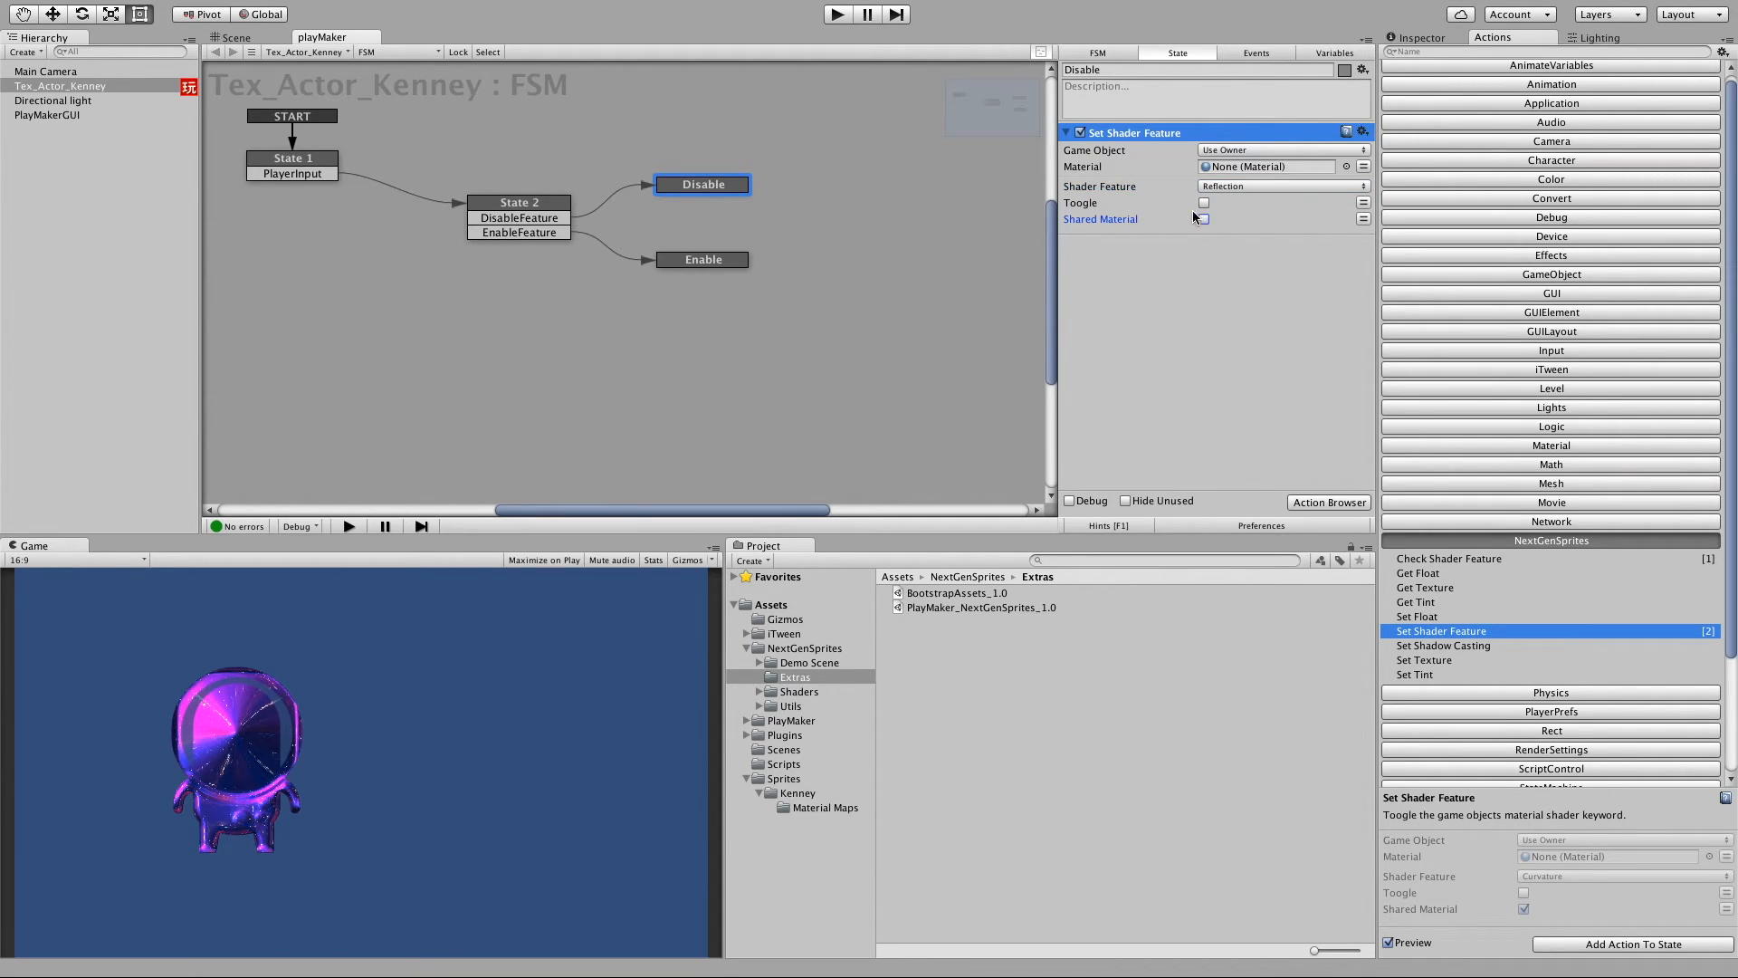
pyautogui.click(1100, 211)
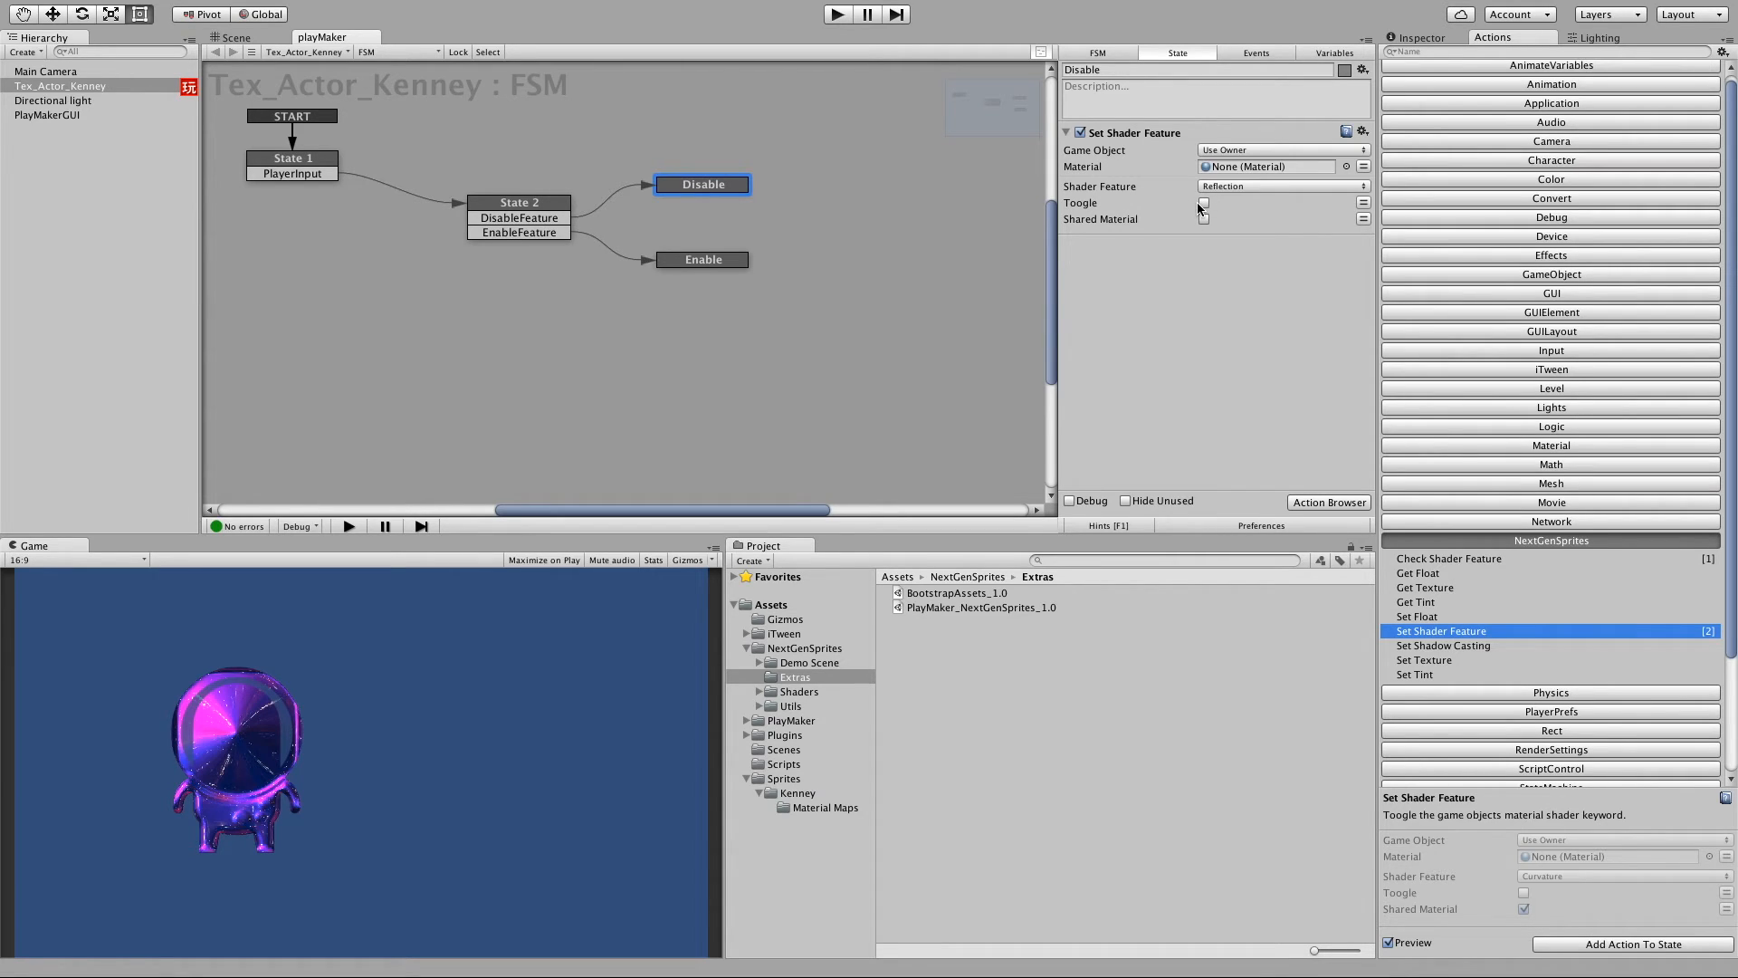
pyautogui.click(715, 265)
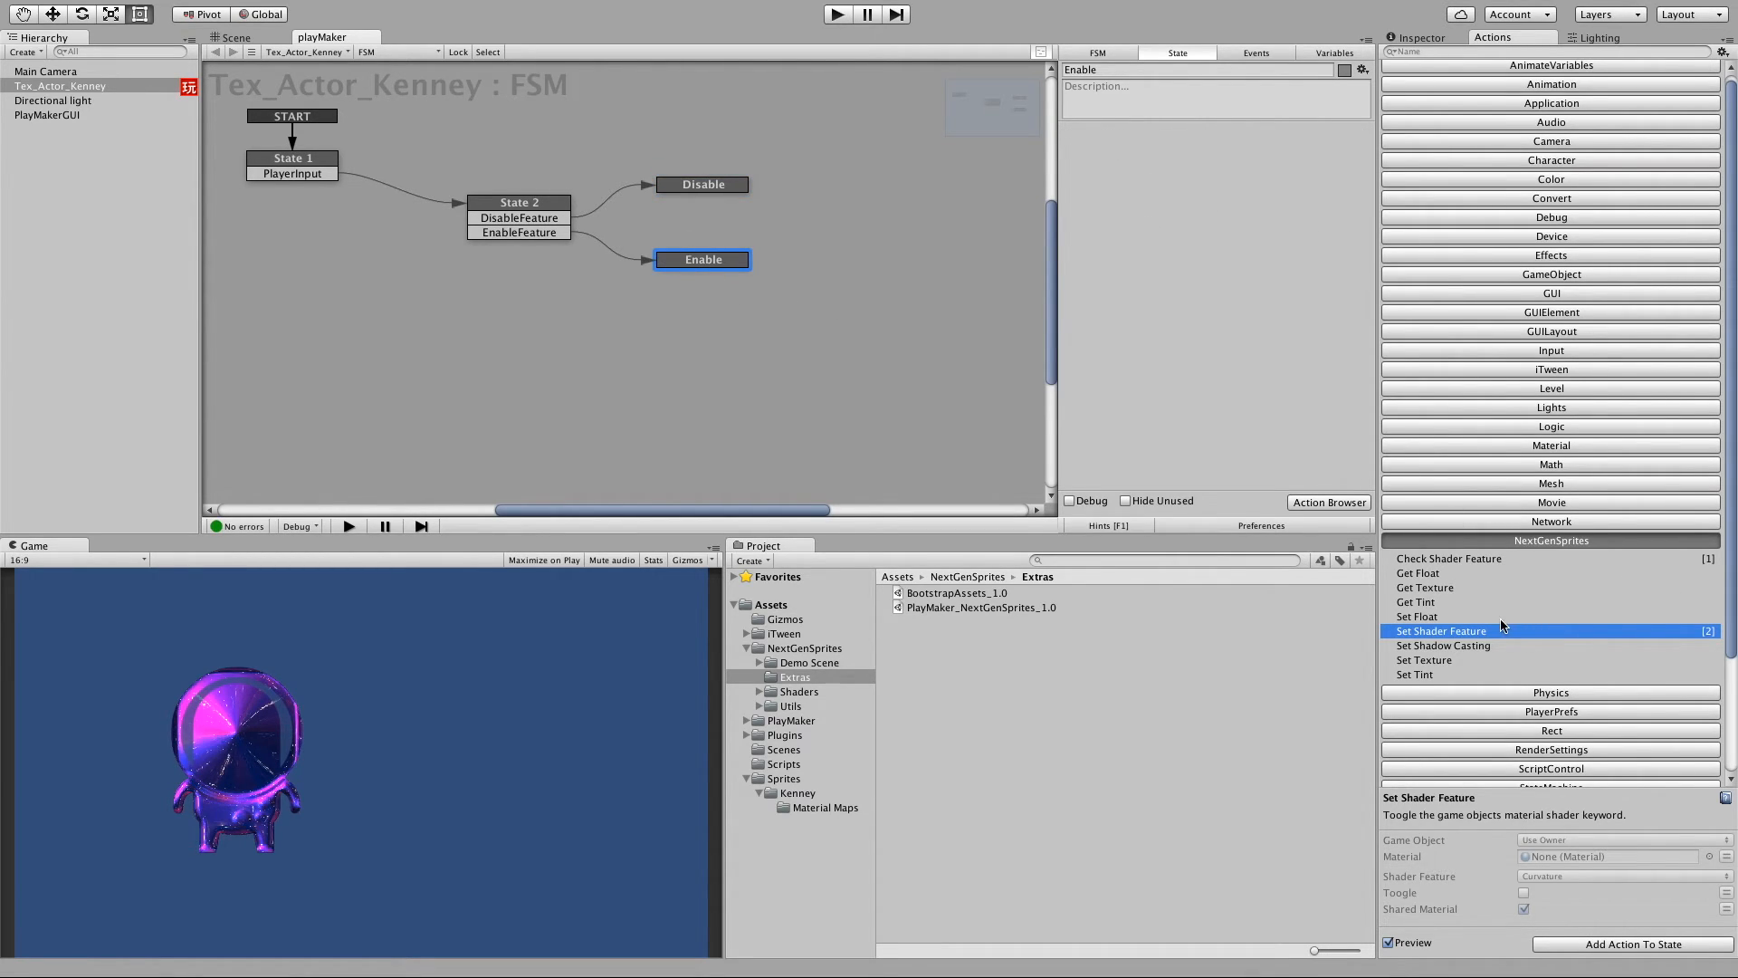
# Add Set Shader Feature to Enable: Reflection feature, Shared Material unchecked, Toggle checked.
pyautogui.click(1453, 633)
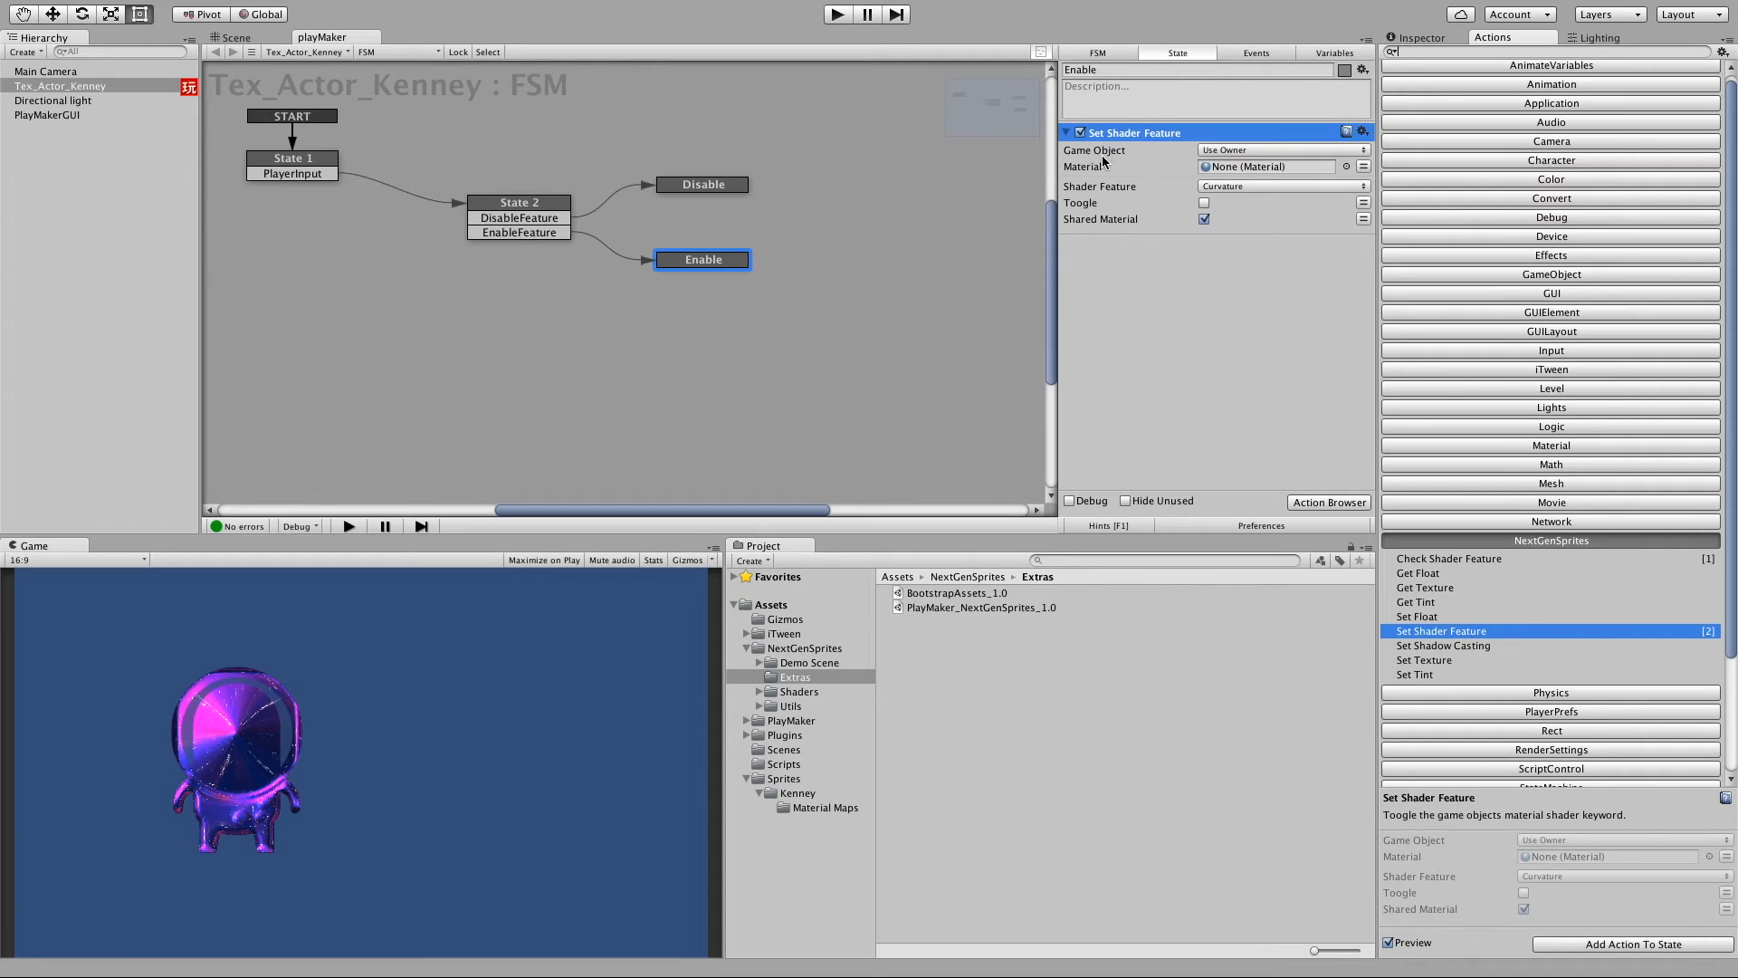
pyautogui.click(1201, 225)
pyautogui.click(1209, 186)
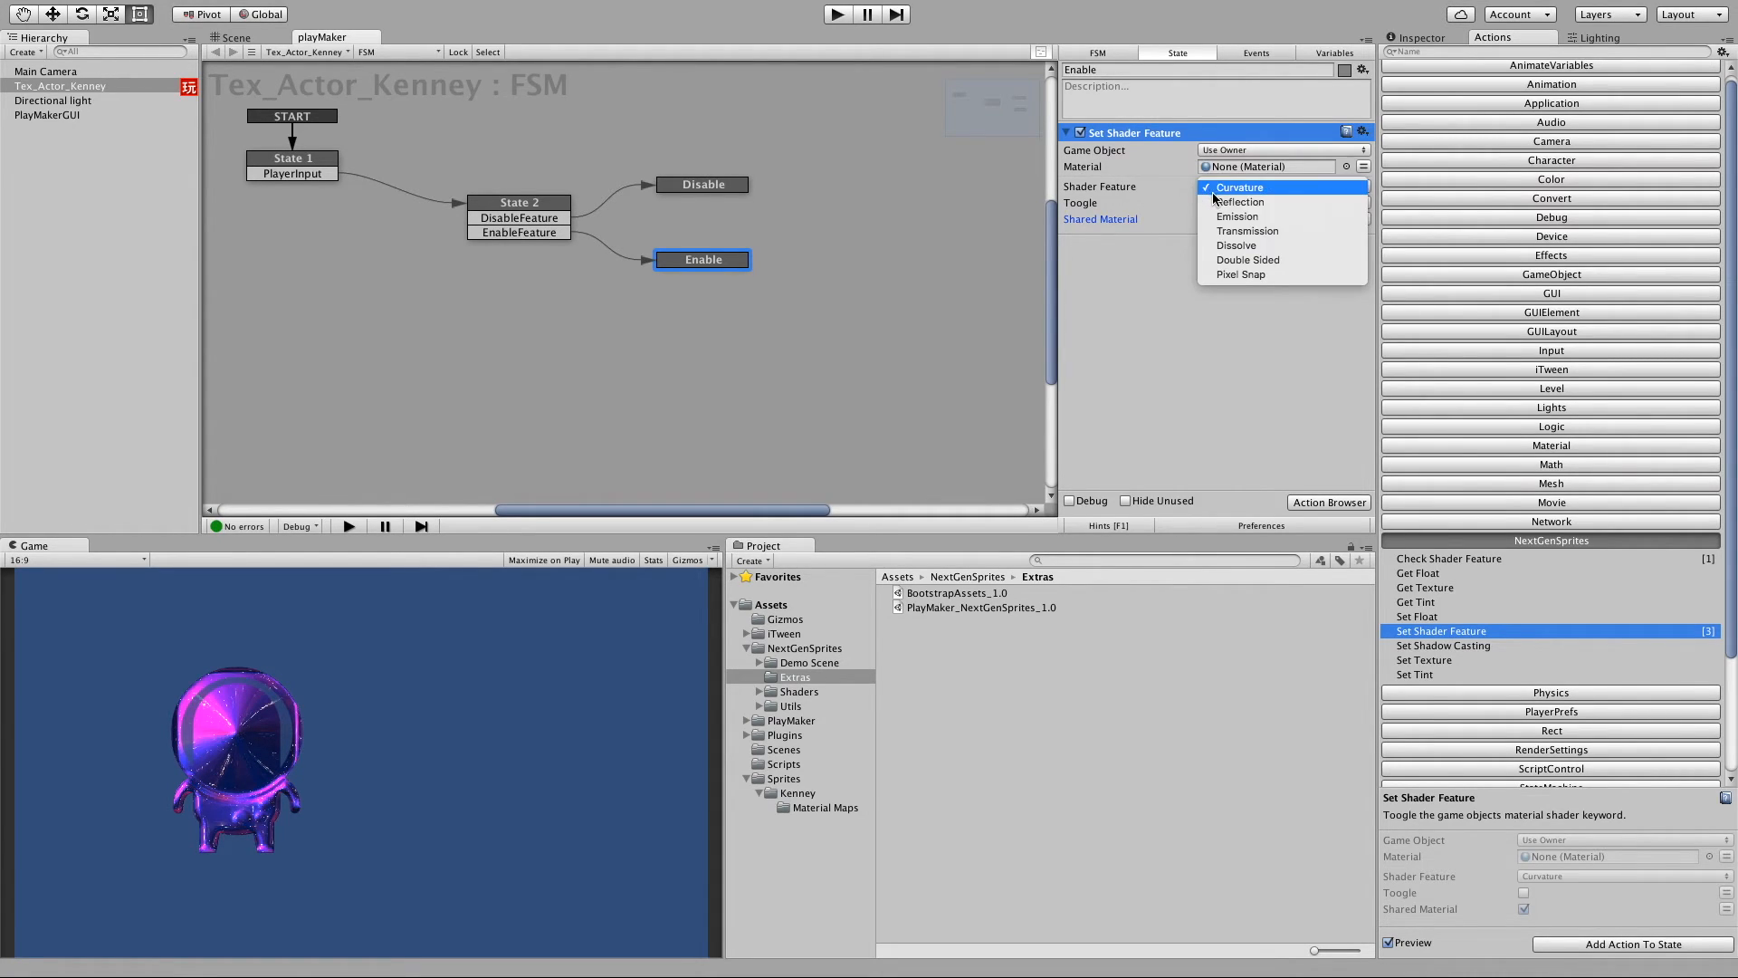
pyautogui.click(1229, 202)
pyautogui.click(1204, 205)
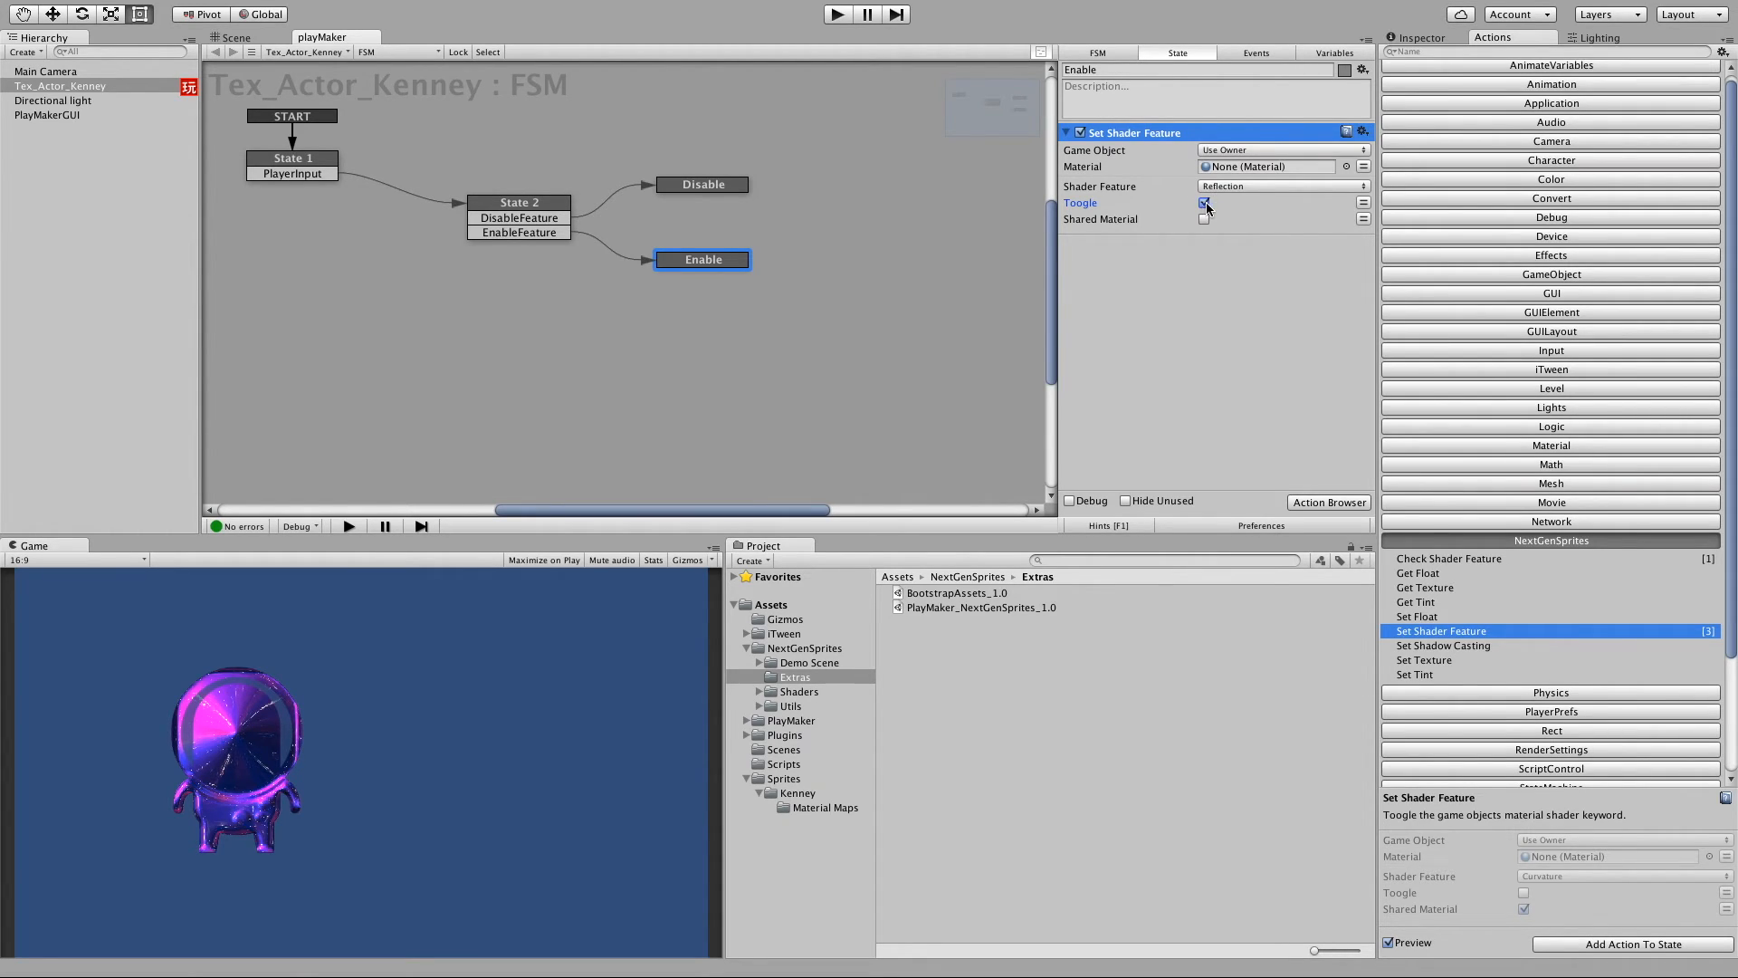
pyautogui.click(1186, 335)
# Add FINISHED transitions from Enable and Disable routed back to State 1.
pyautogui.rightClick(706, 265)
pyautogui.moveTo(769, 271)
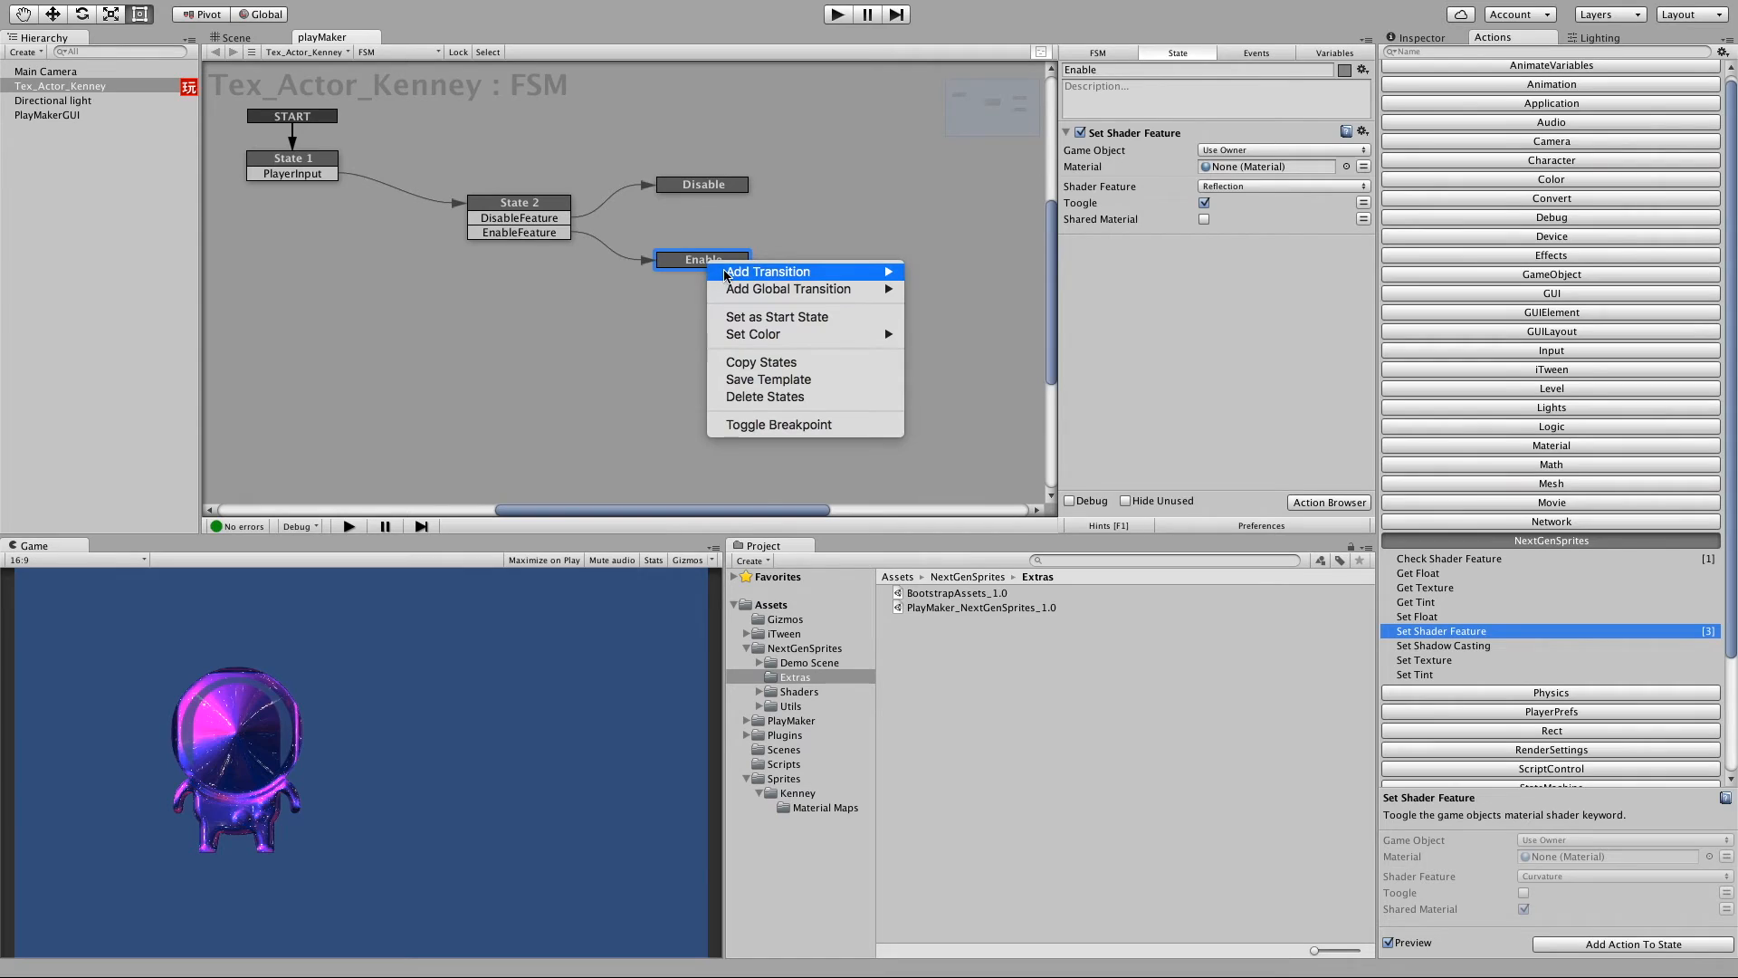
pyautogui.click(951, 271)
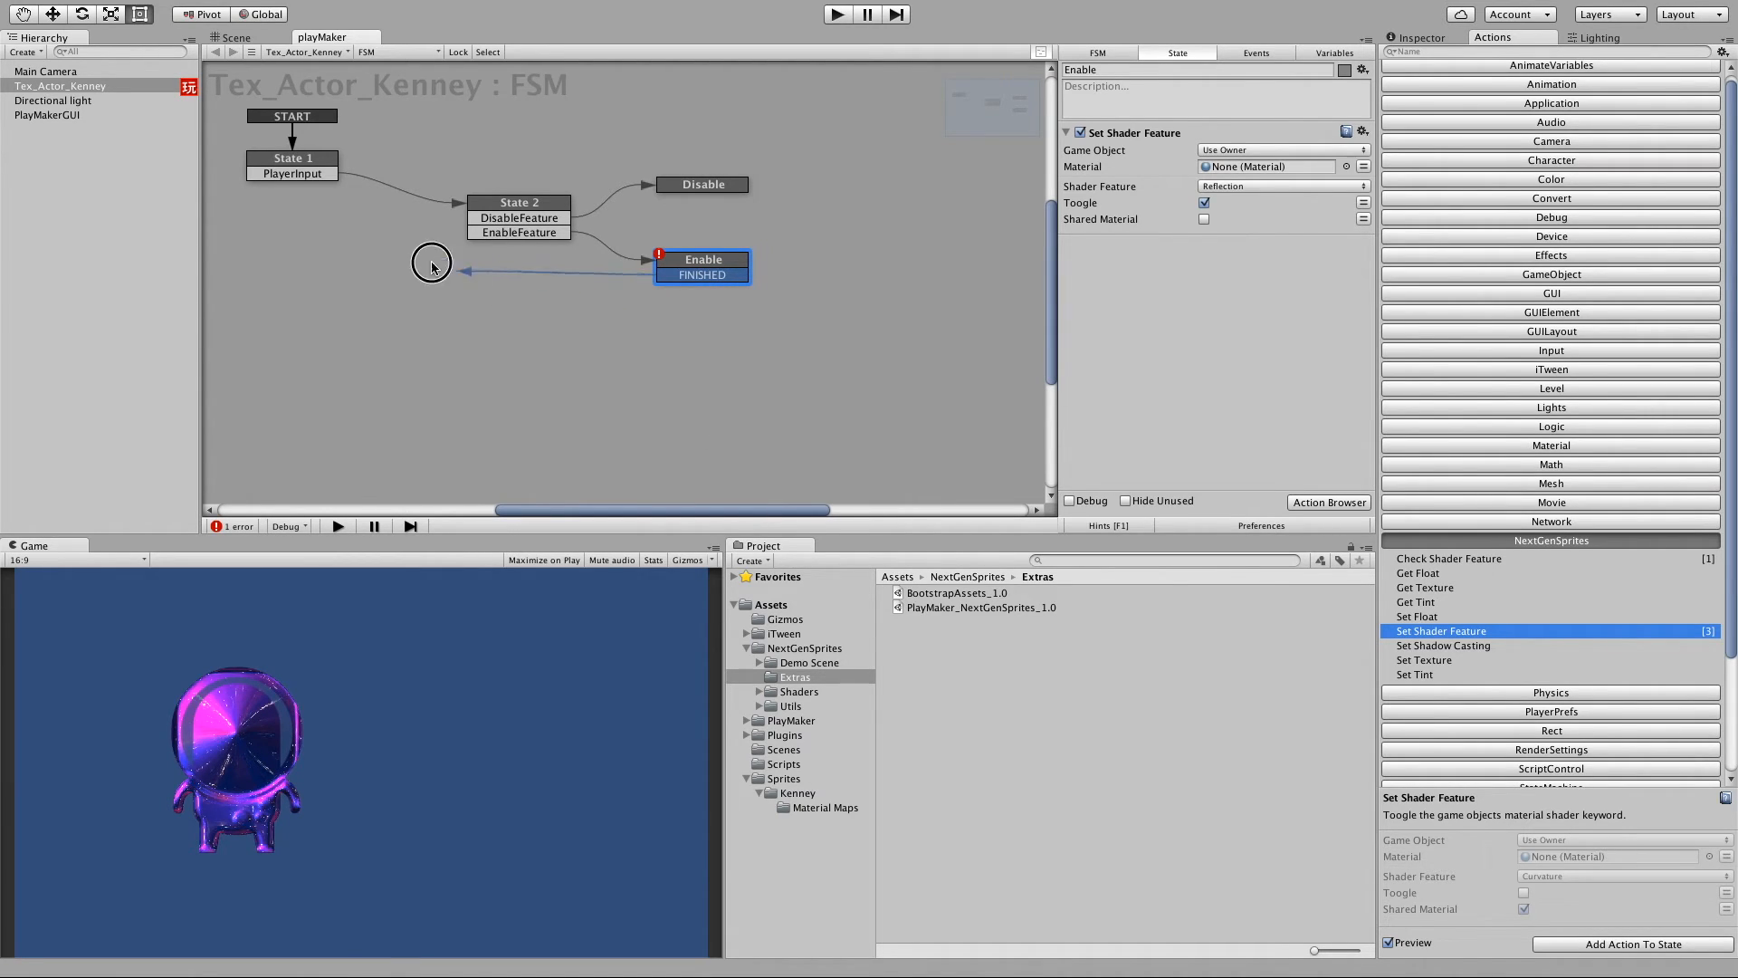
pyautogui.moveTo(700, 275); pyautogui.dragTo(299, 162)
pyautogui.rightClick(702, 185)
pyautogui.moveTo(762, 191)
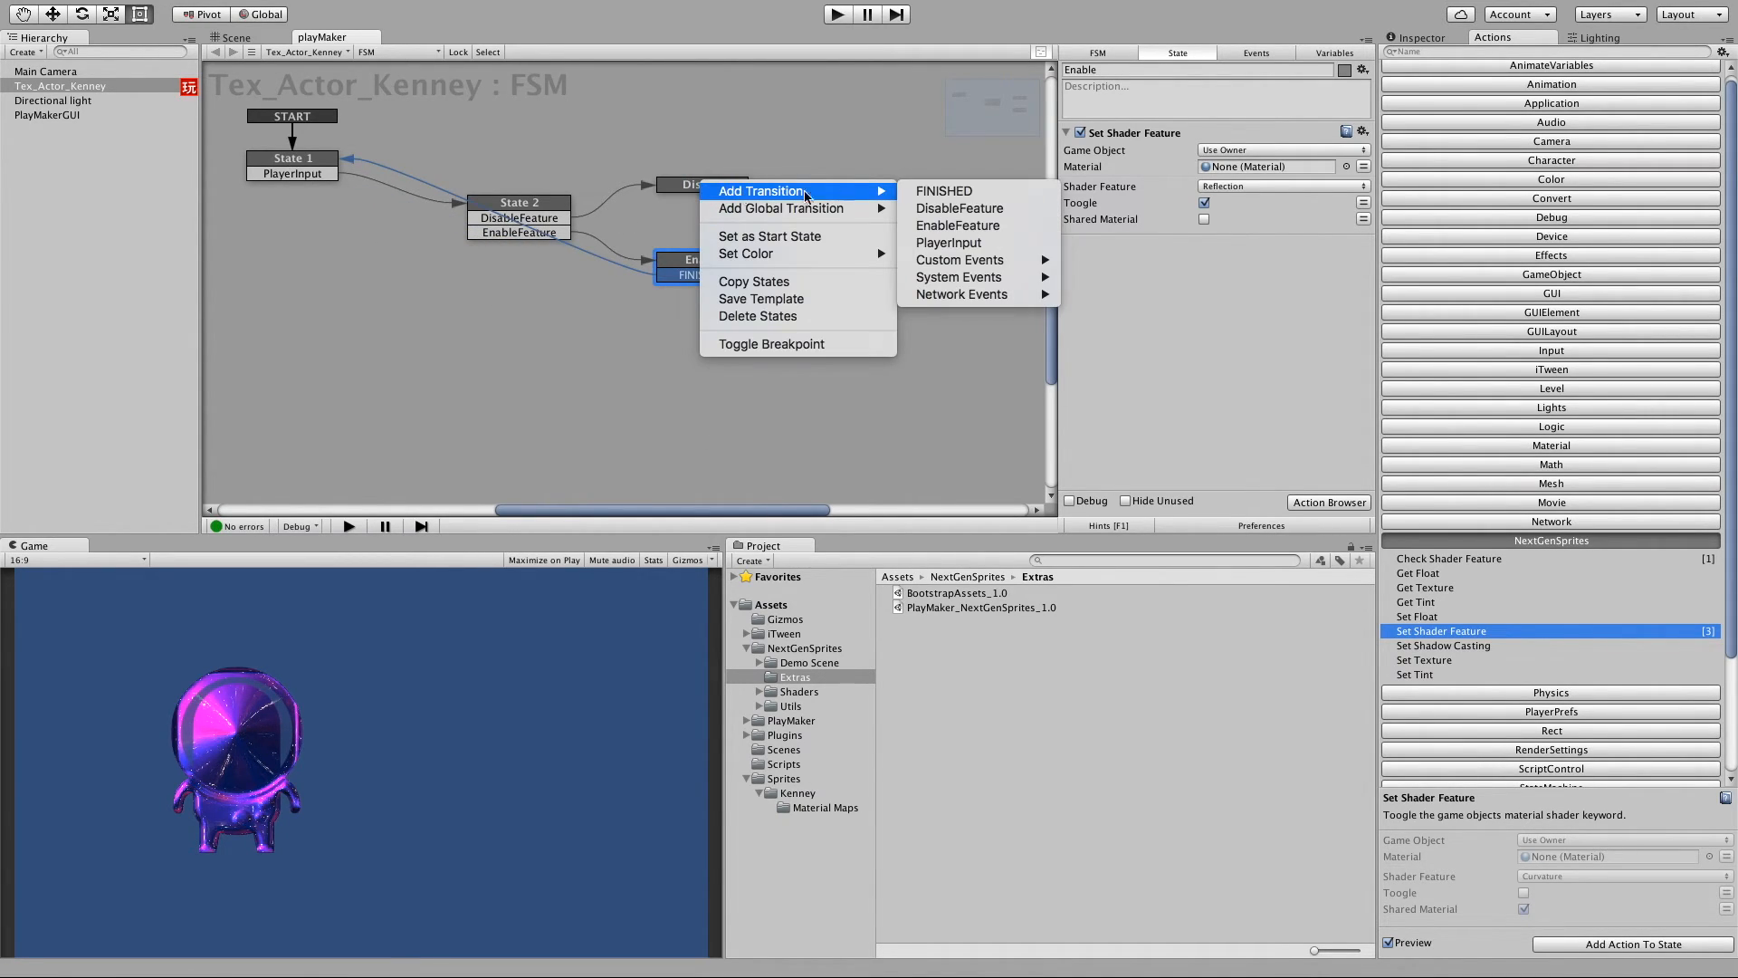
pyautogui.click(967, 192)
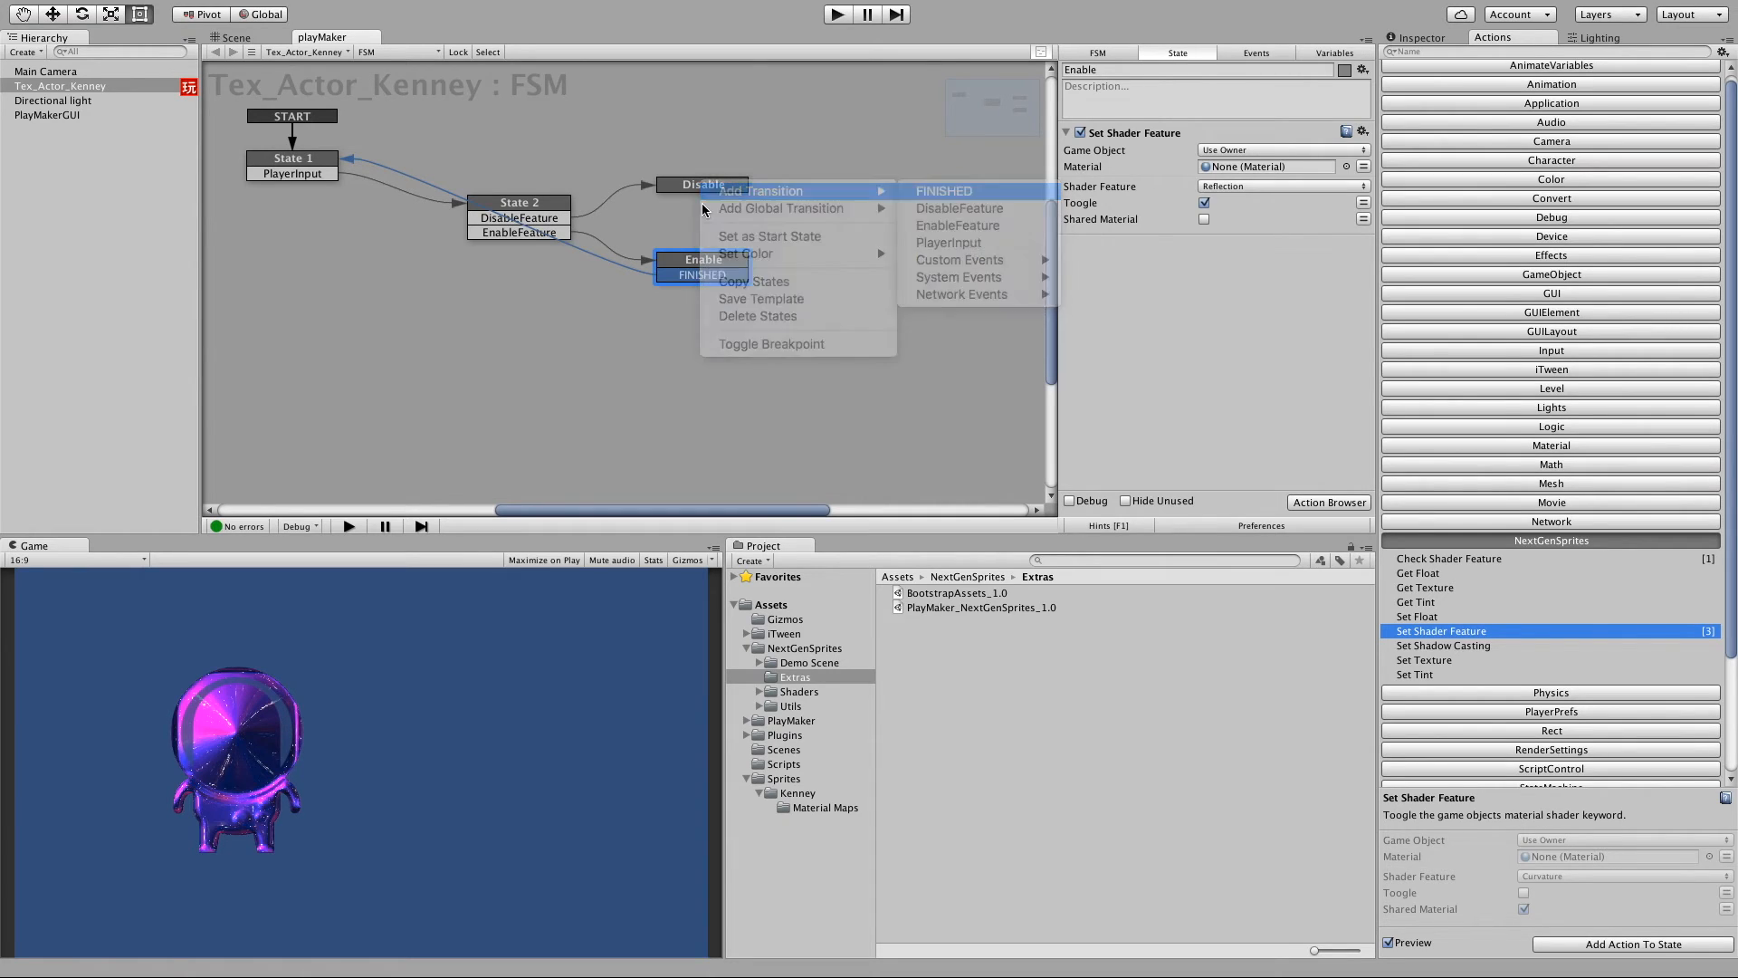
pyautogui.moveTo(702, 199)
pyautogui.mouseDown()
pyautogui.moveTo(316, 165)
pyautogui.moveTo(388, 285)
pyautogui.mouseUp()
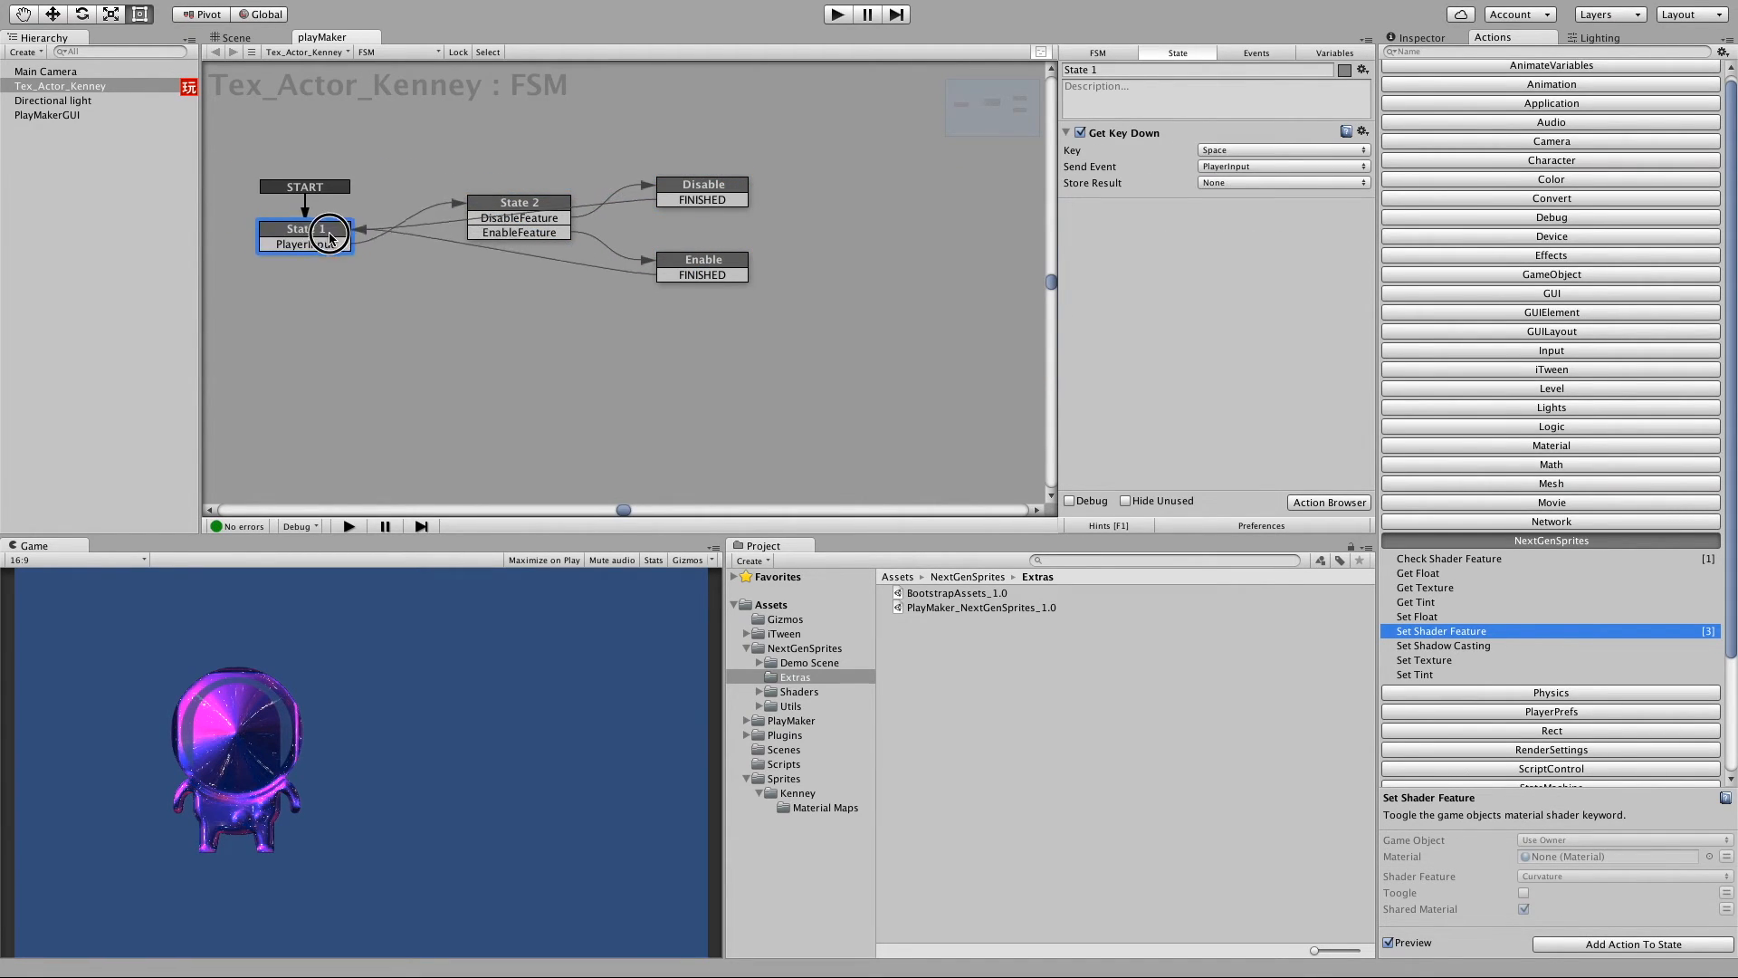
# Rename the second state to Feature Checker.
pyautogui.moveTo(565, 202); pyautogui.dragTo(575, 187)
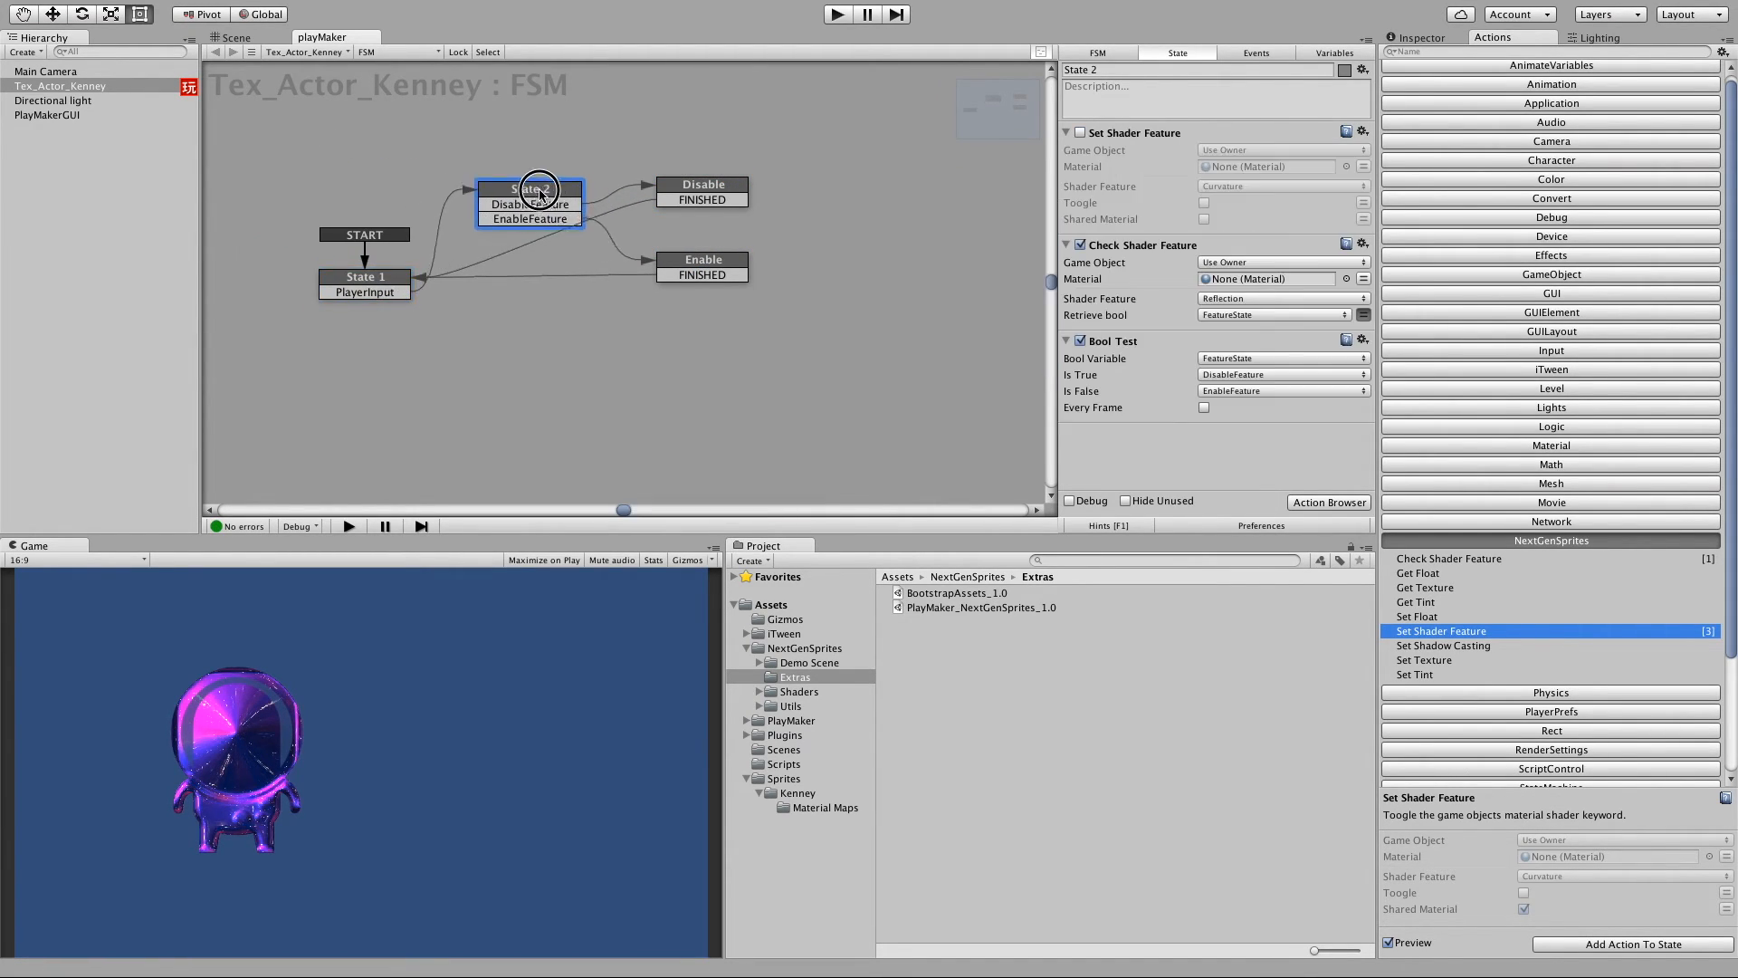
pyautogui.rightClick(529, 184)
pyautogui.click(1071, 109)
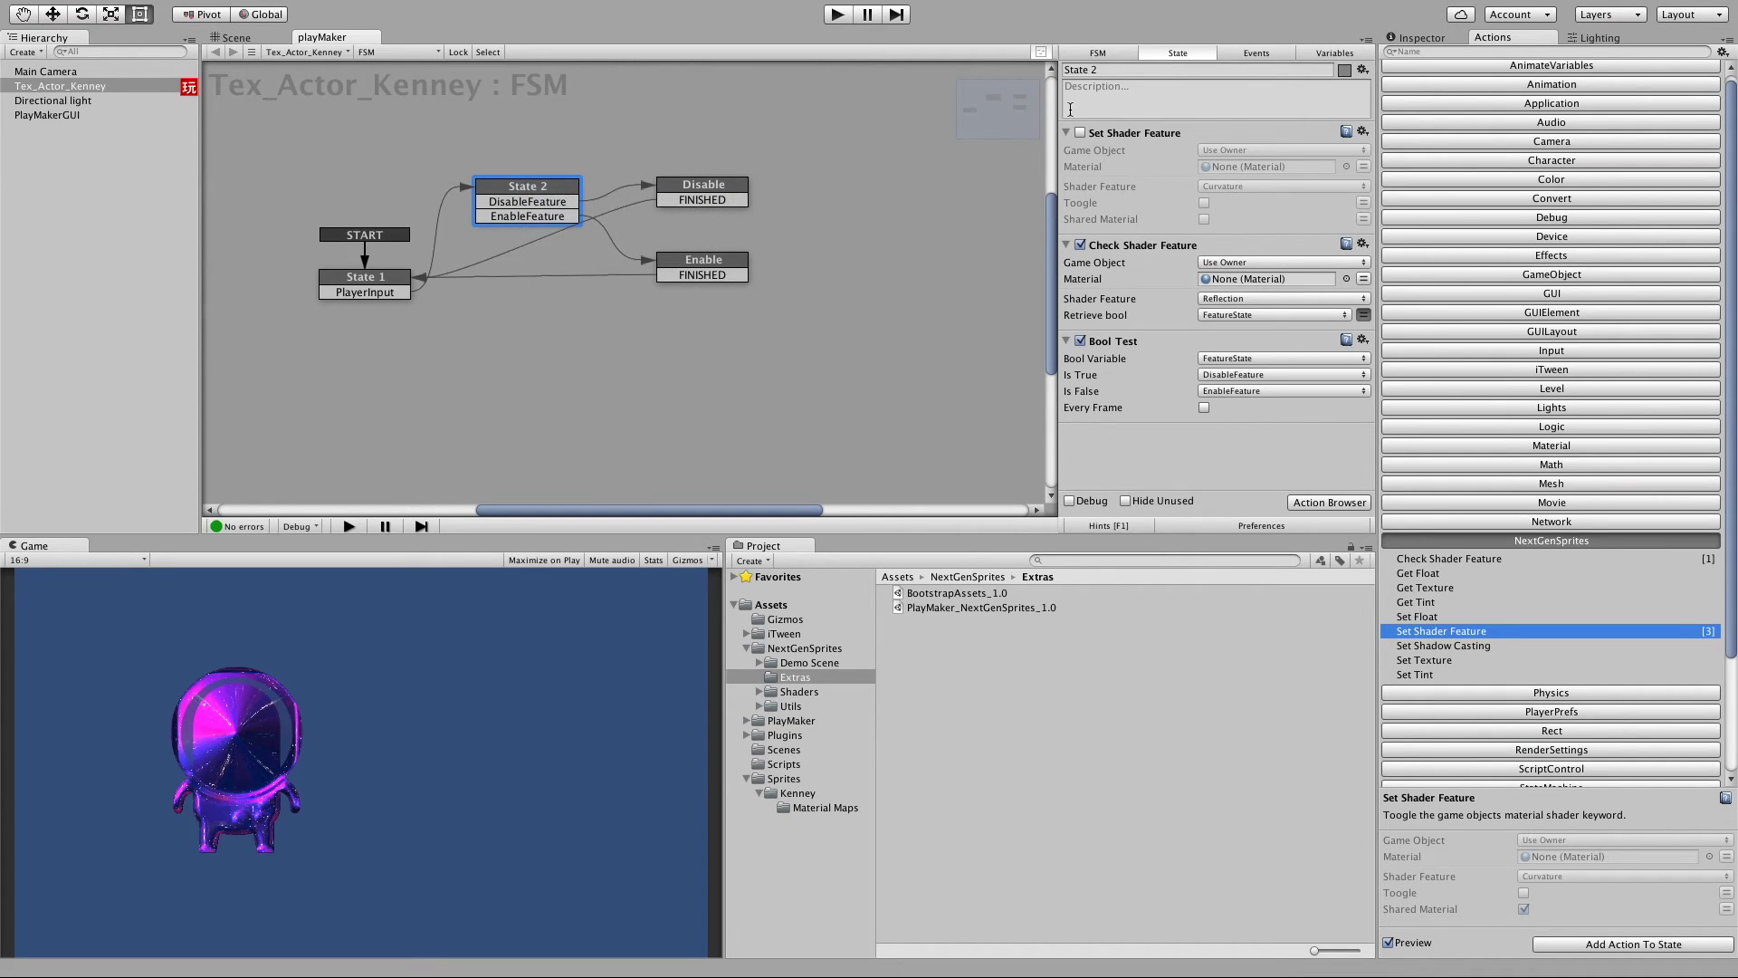
pyautogui.click(1121, 75)
pyautogui.write('Feature ch')
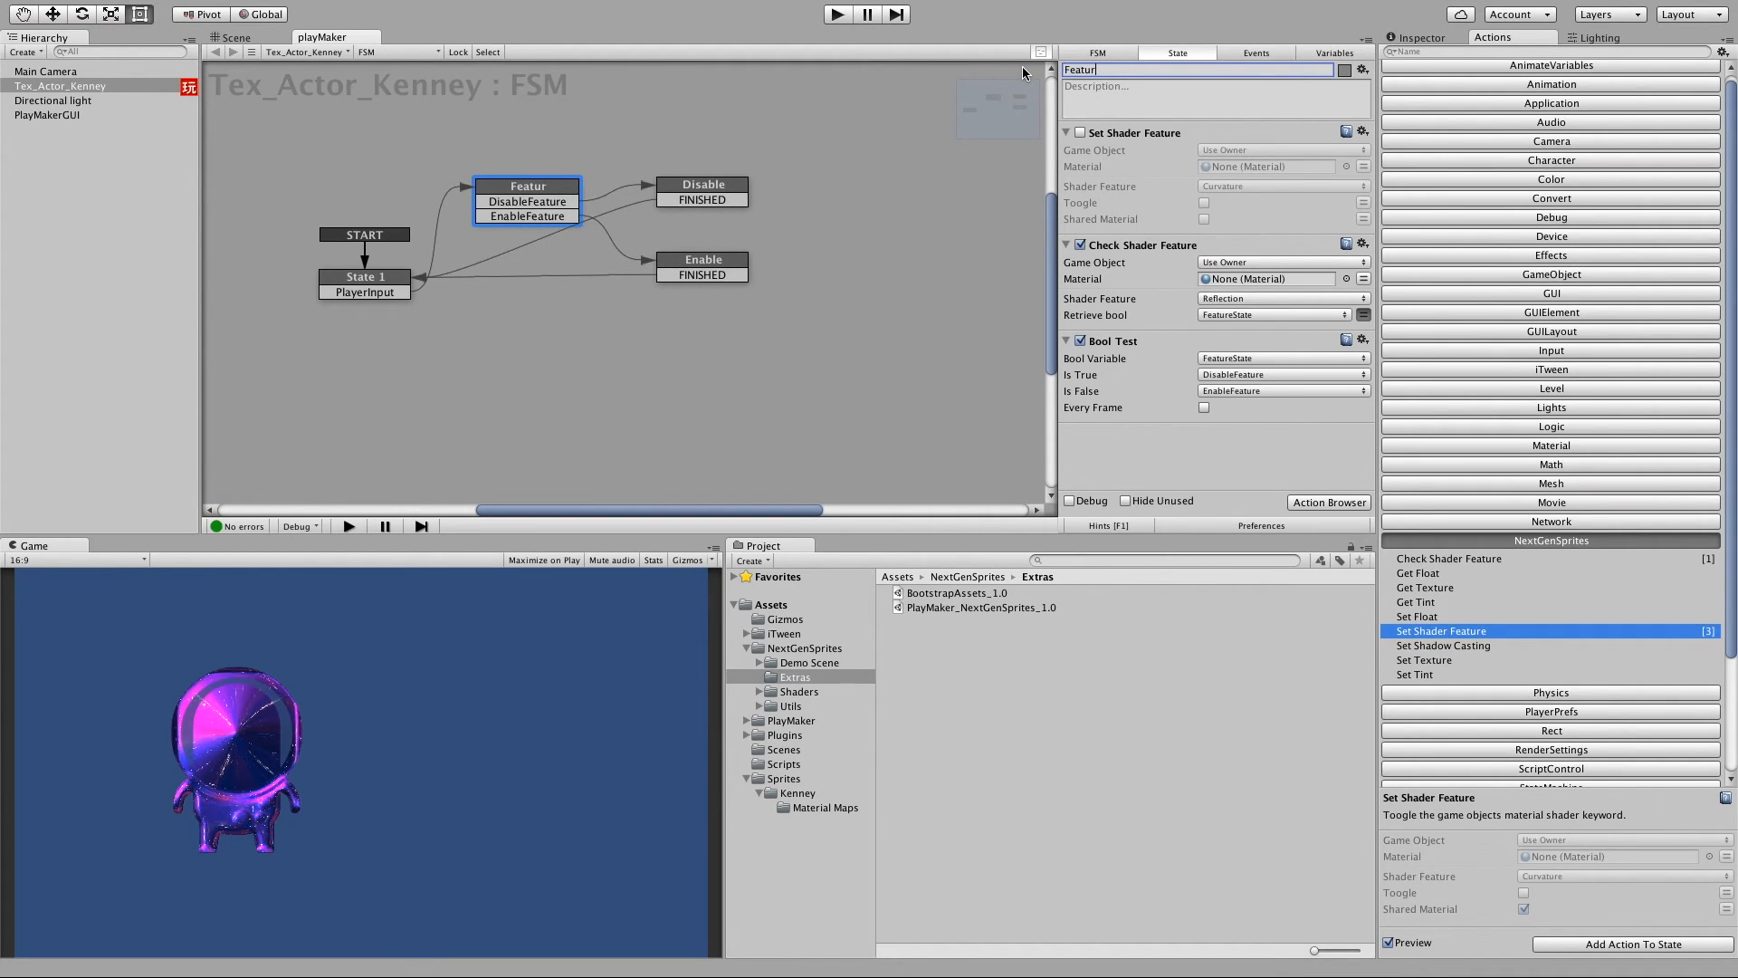
pyautogui.write('ecker')
pyautogui.press('BackSpace')
pyautogui.press('BackSpace')
pyautogui.press('BackSpace')
pyautogui.press('BackSpace')
pyautogui.press('BackSpace')
pyautogui.press('BackSpace')
pyautogui.press('BackSpace')
pyautogui.write('Checker')
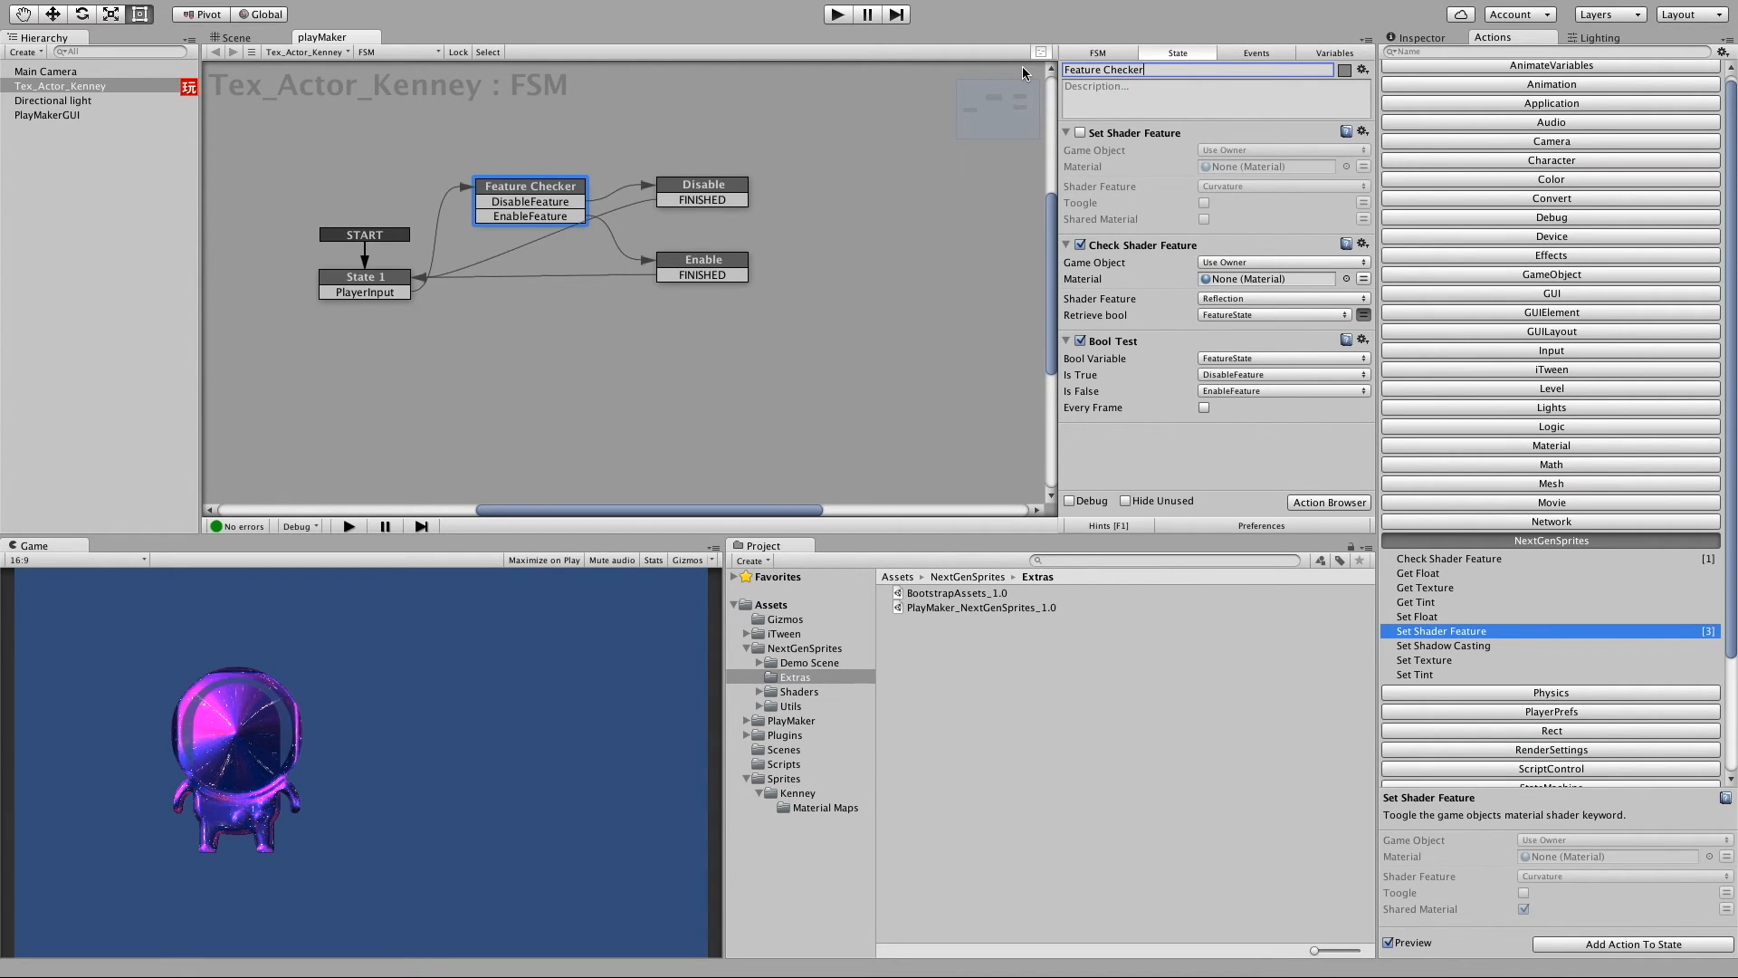
# Rename the first state to Input Listener, move Feature Checker higher, and start play mode.
pyautogui.click(391, 284)
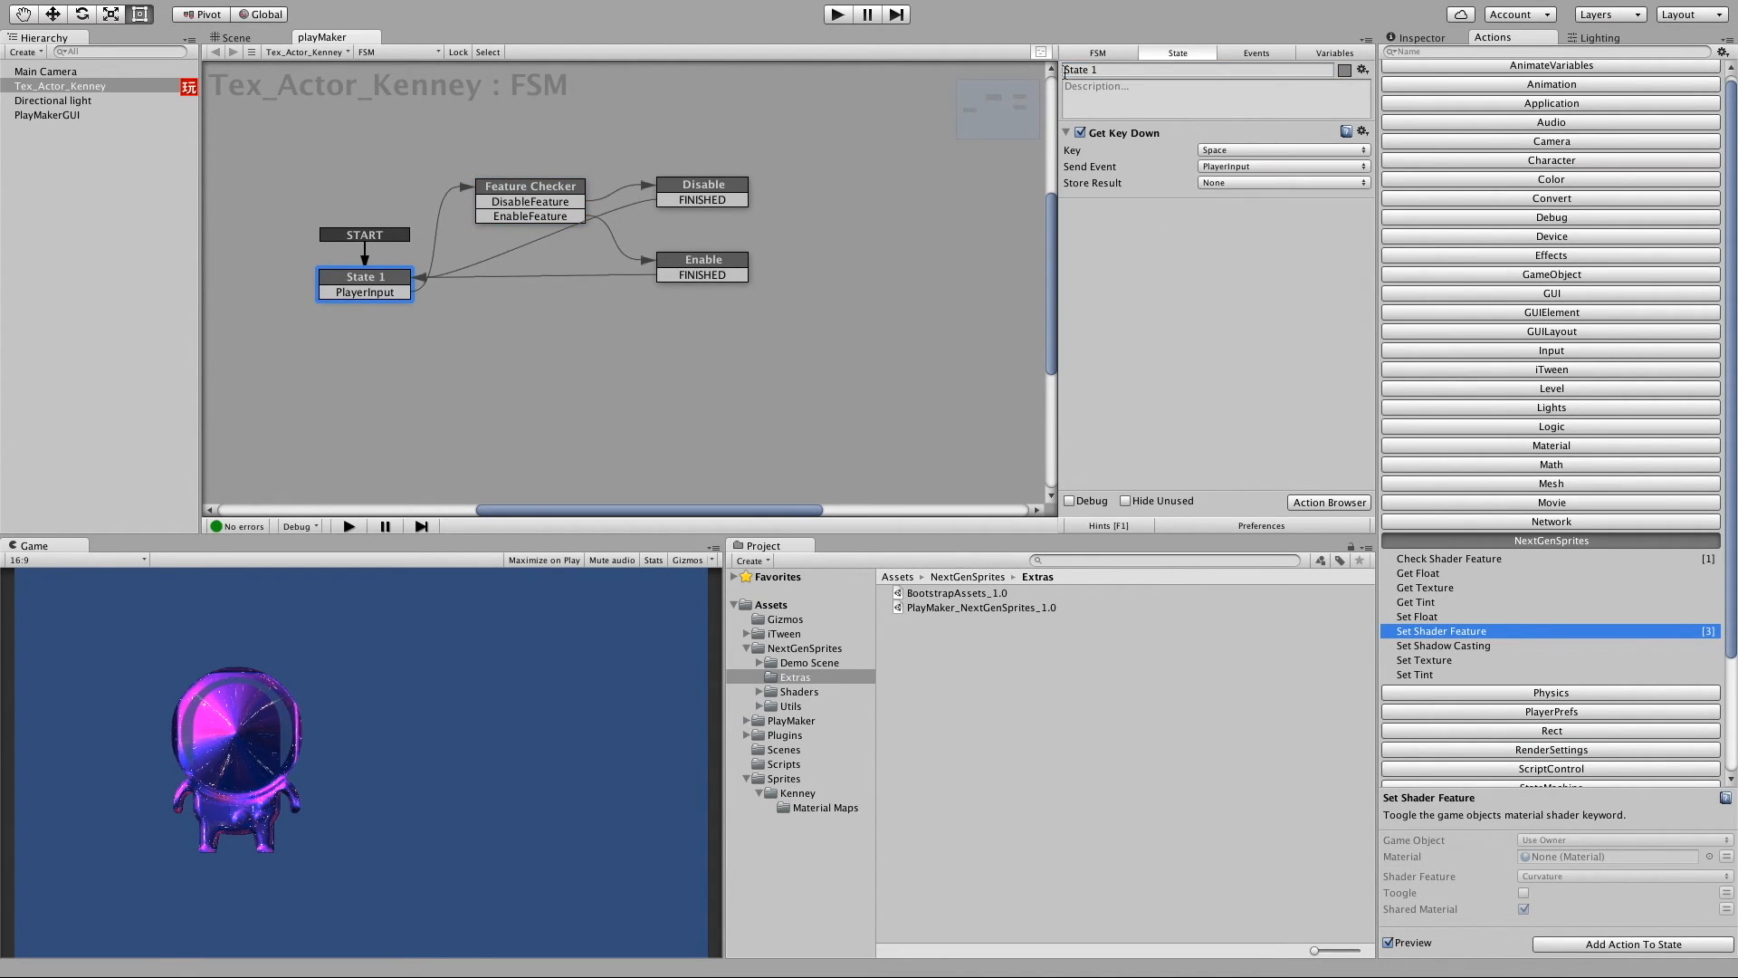
pyautogui.write('Input')
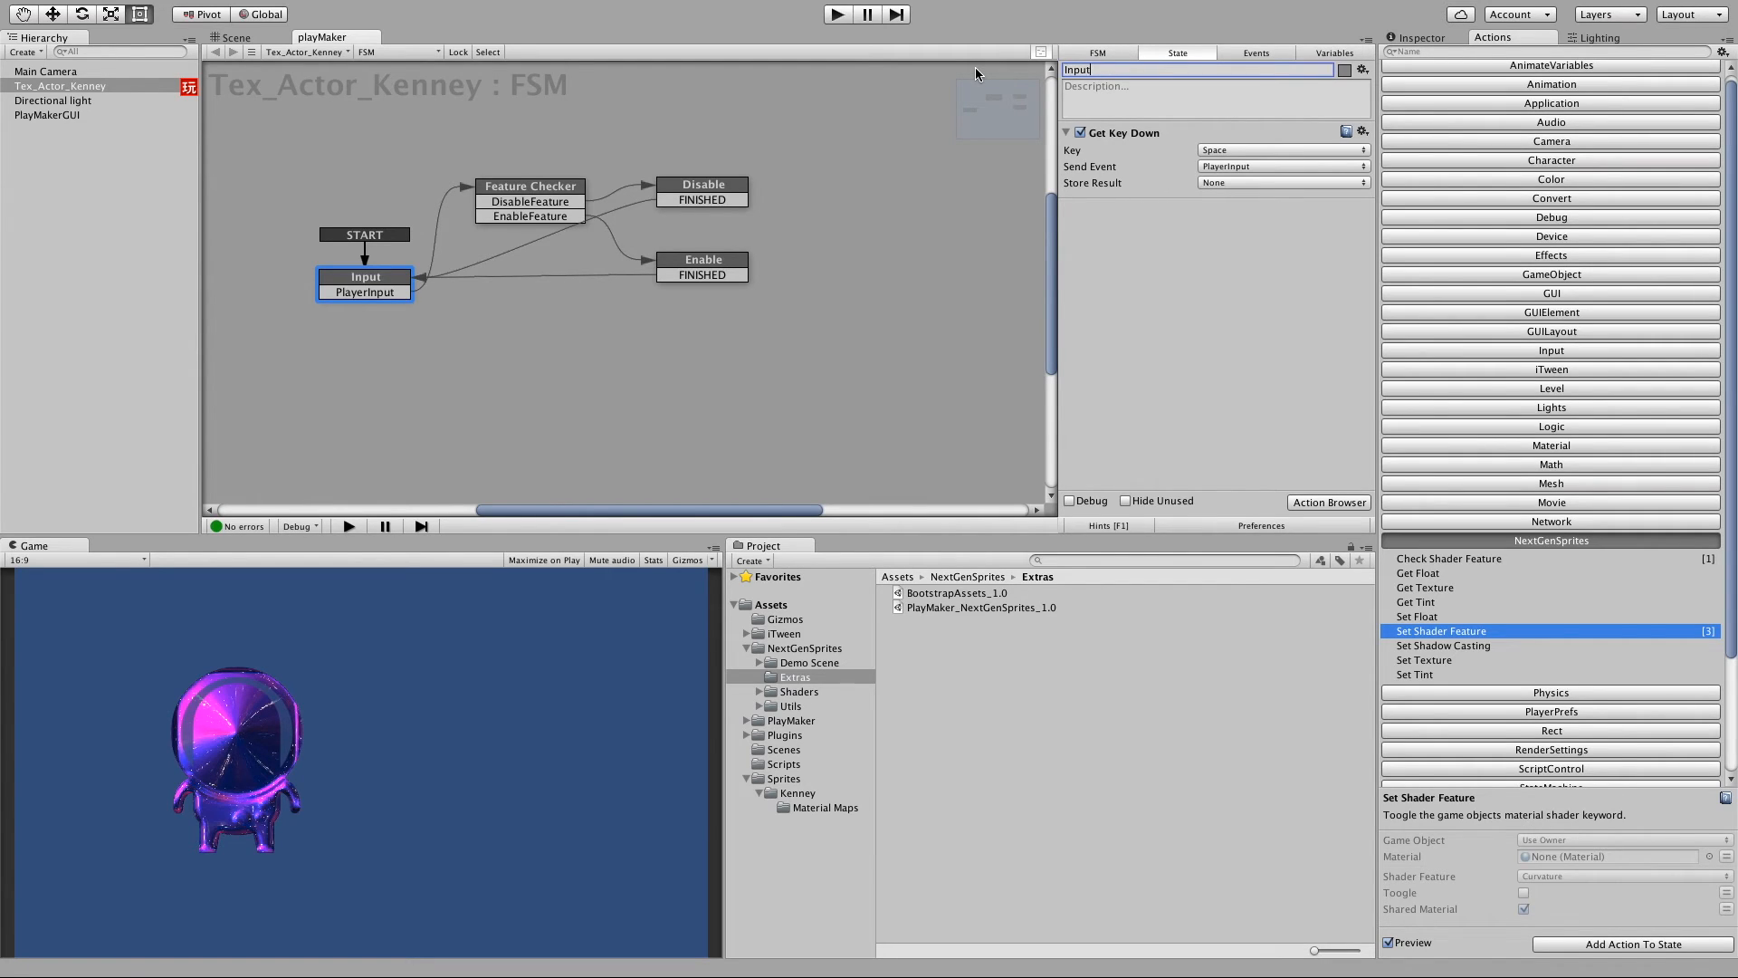
pyautogui.write(' Listener')
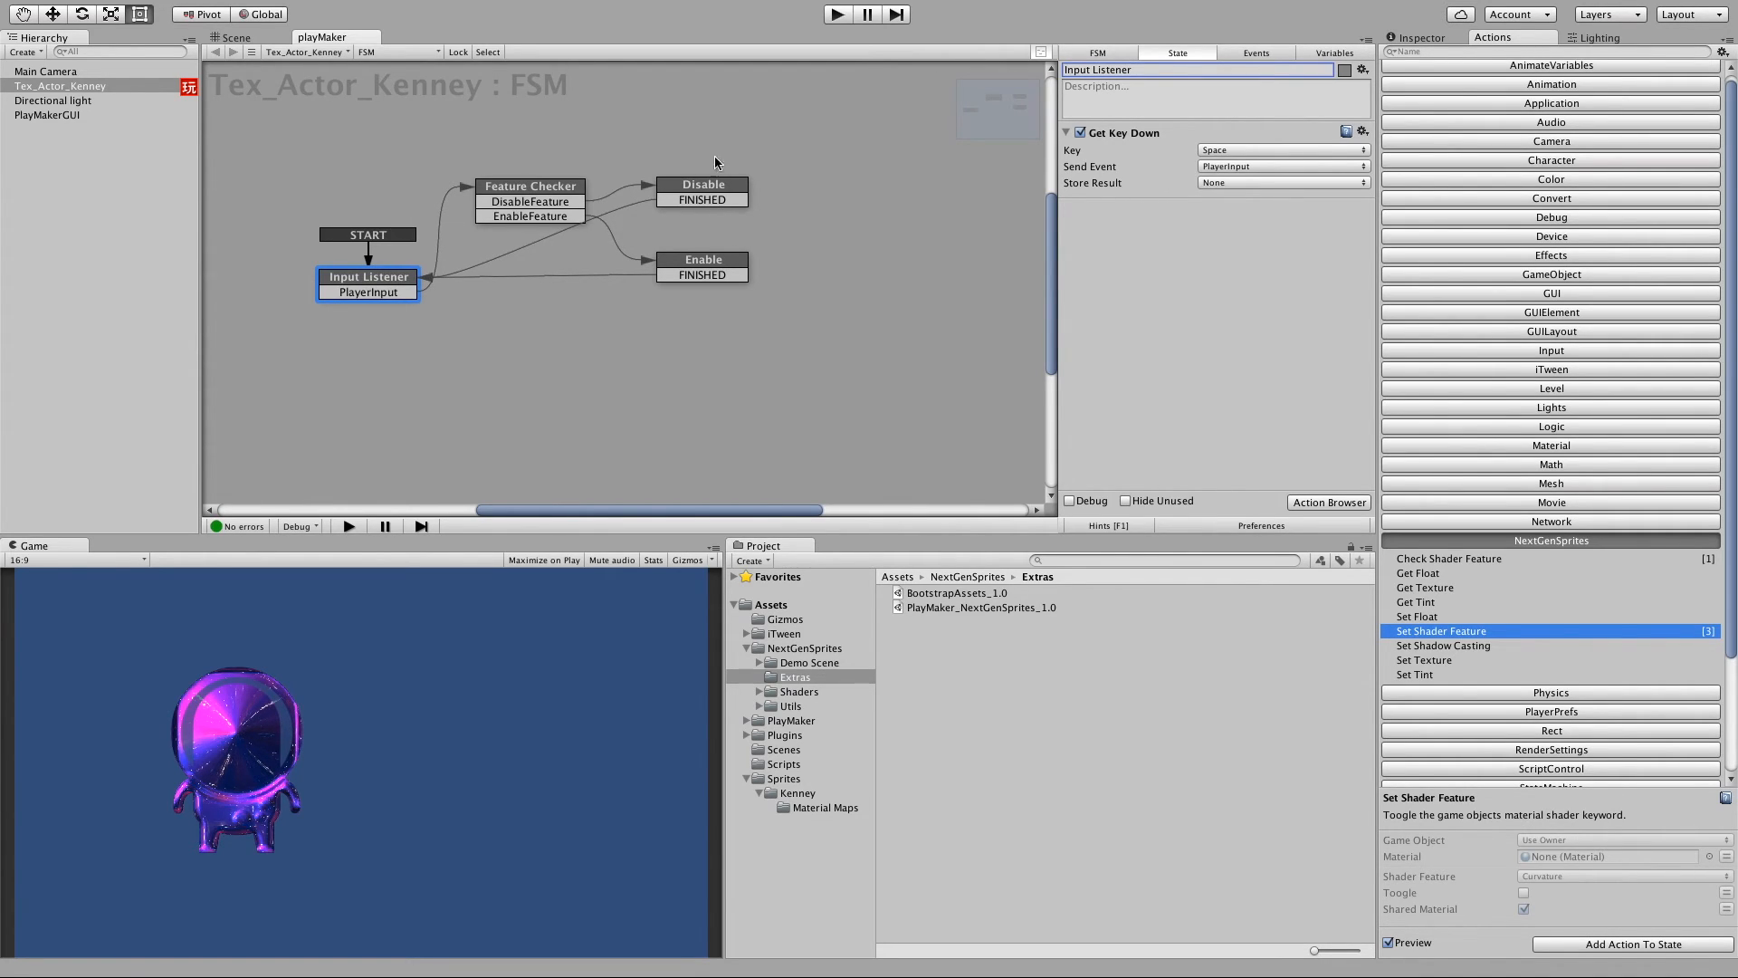
pyautogui.moveTo(532, 200); pyautogui.dragTo(529, 170)
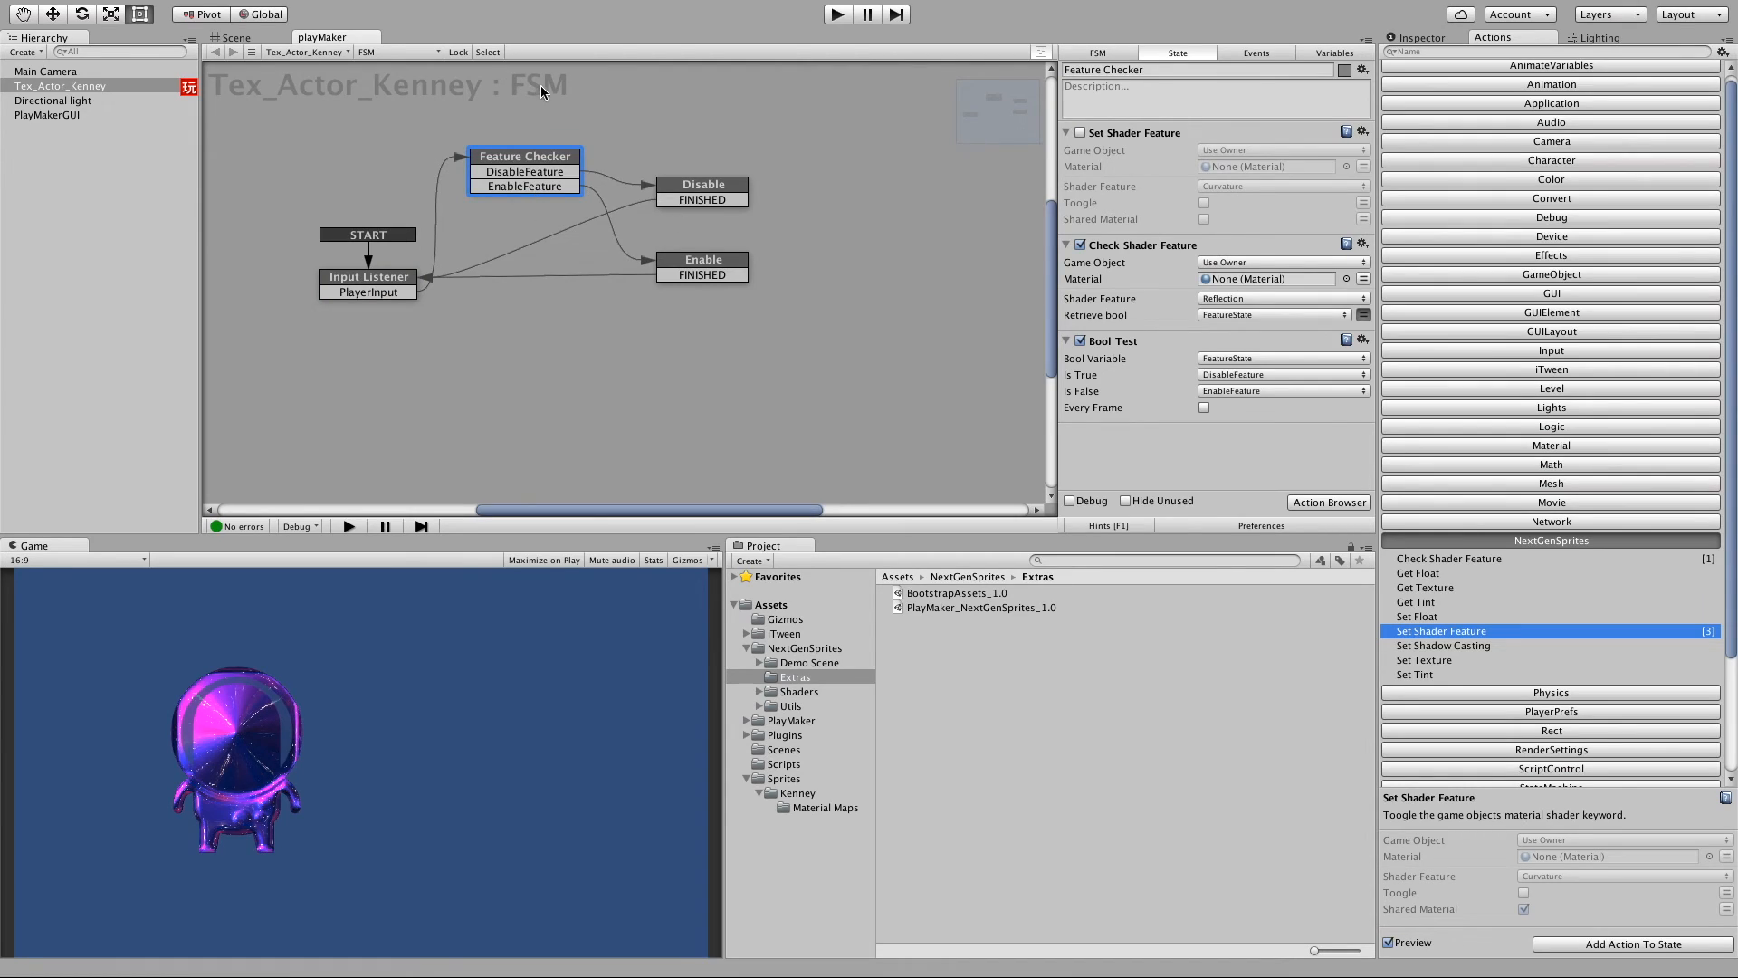
pyautogui.click(838, 14)
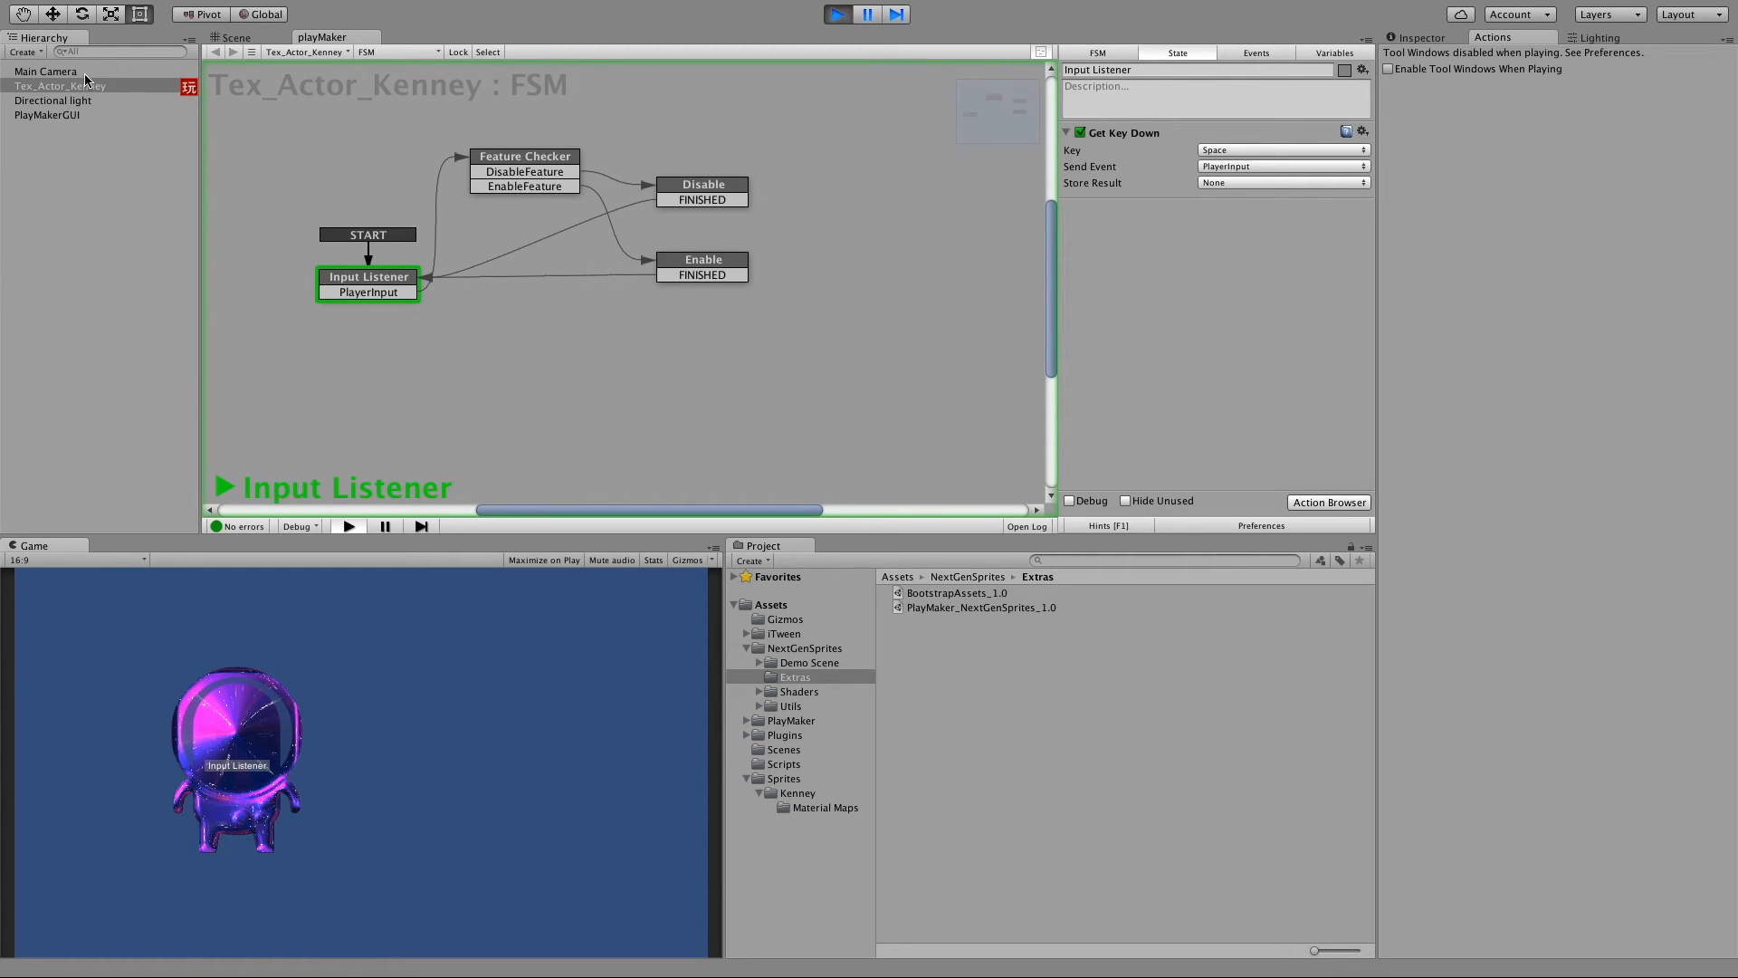
# Show the NextGenSprites material's Reflection settings and press Space to turn reflection off.
pyautogui.click(1443, 36)
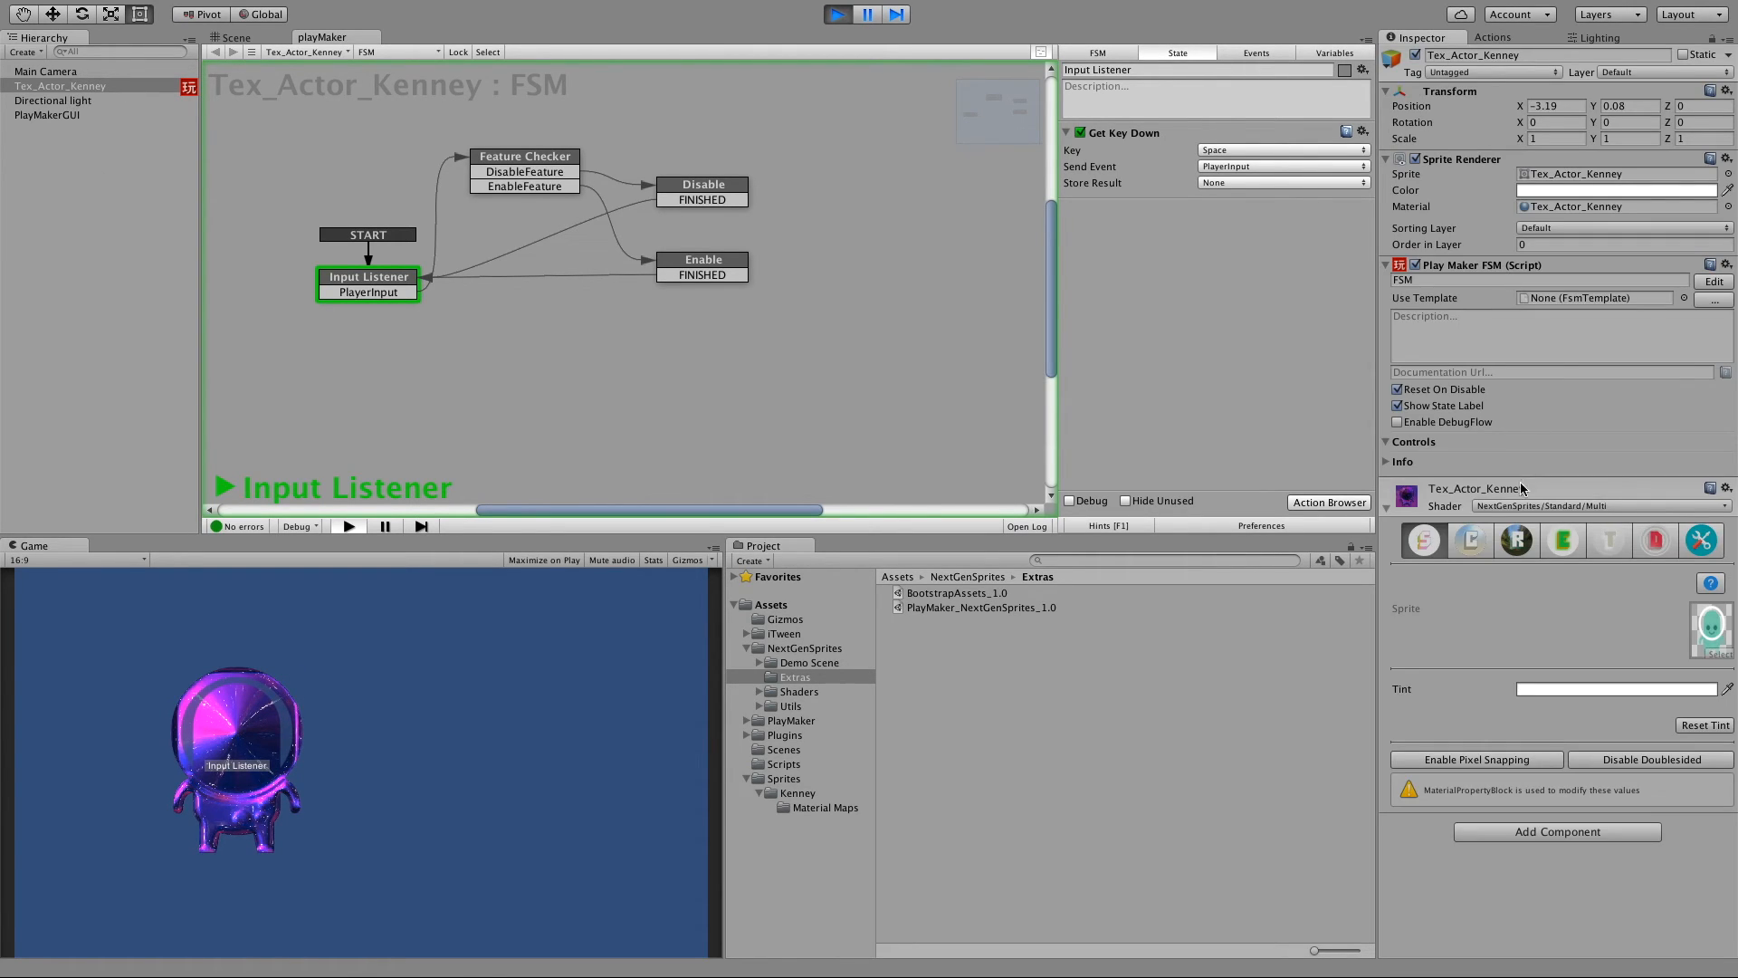
pyautogui.click(1517, 539)
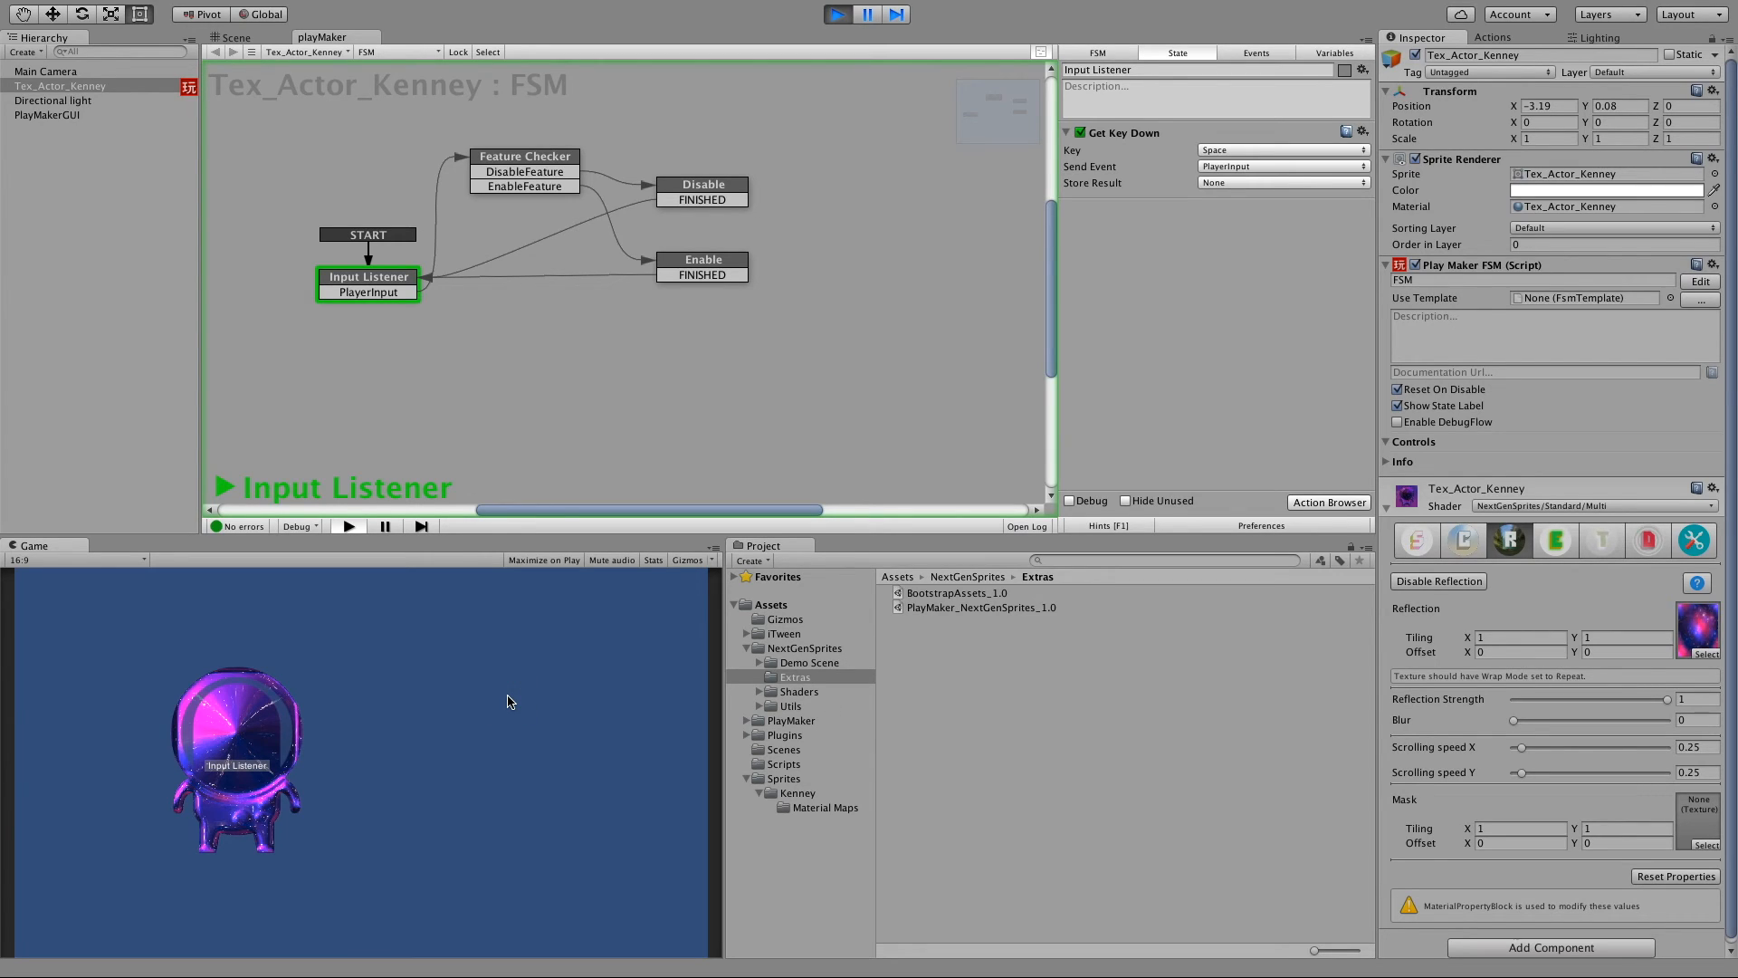
pyautogui.press('space')
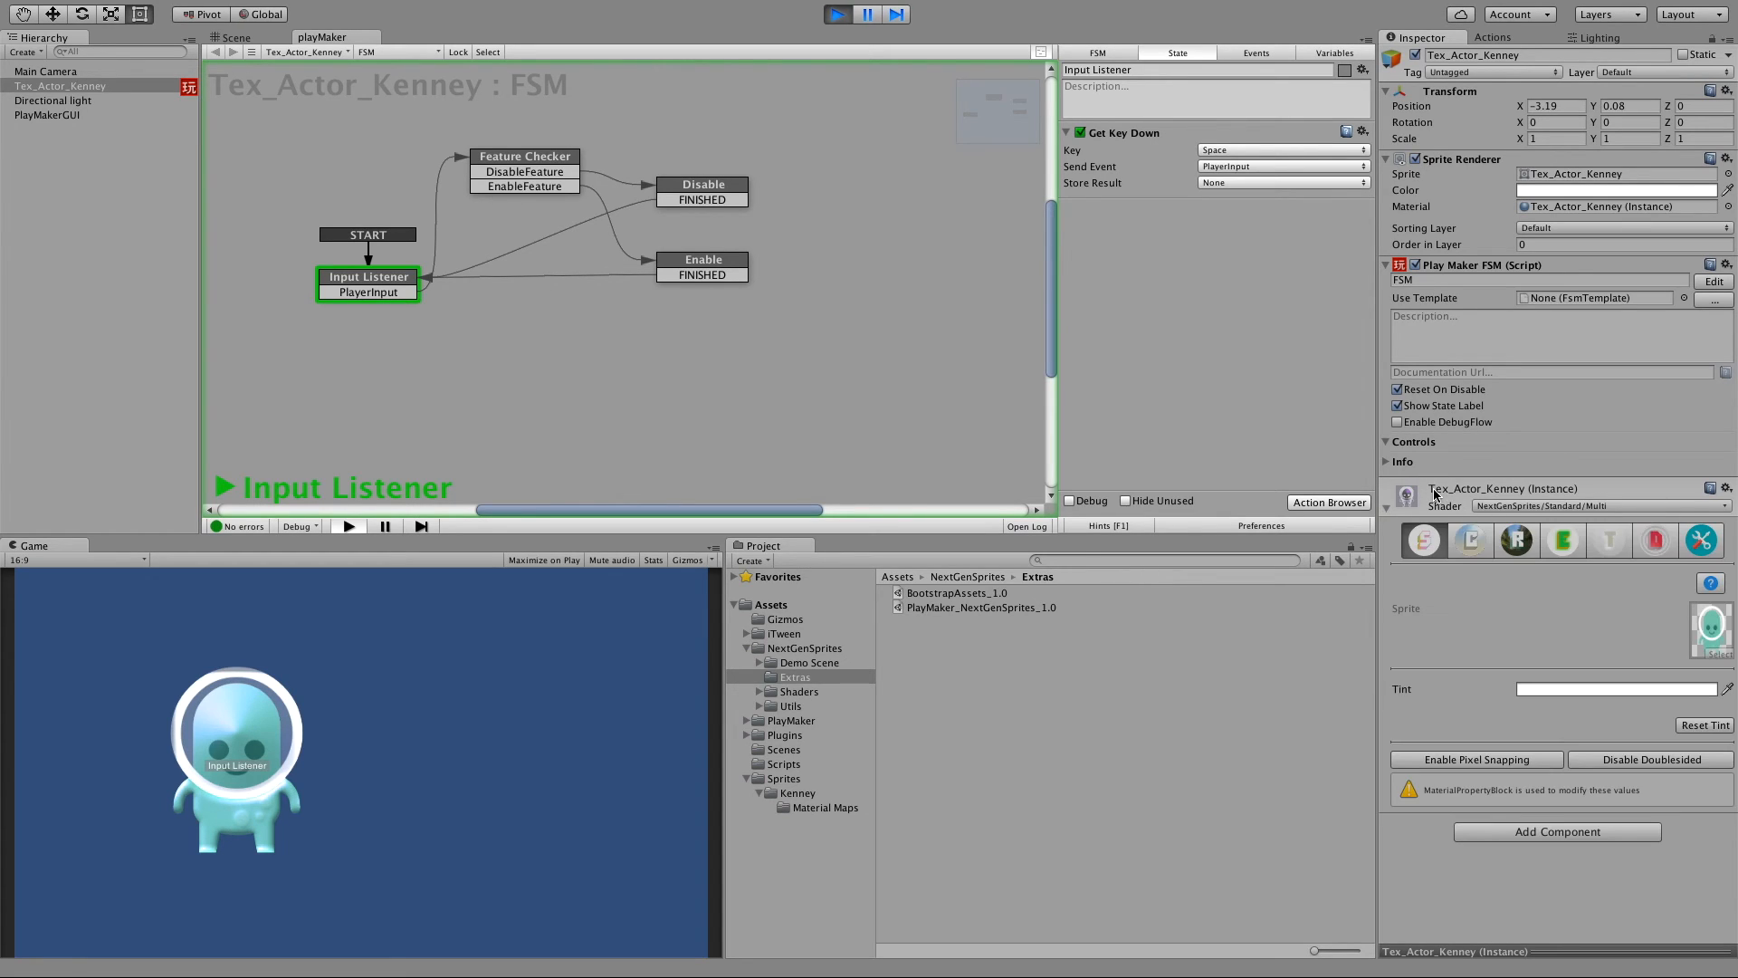
pyautogui.click(1512, 546)
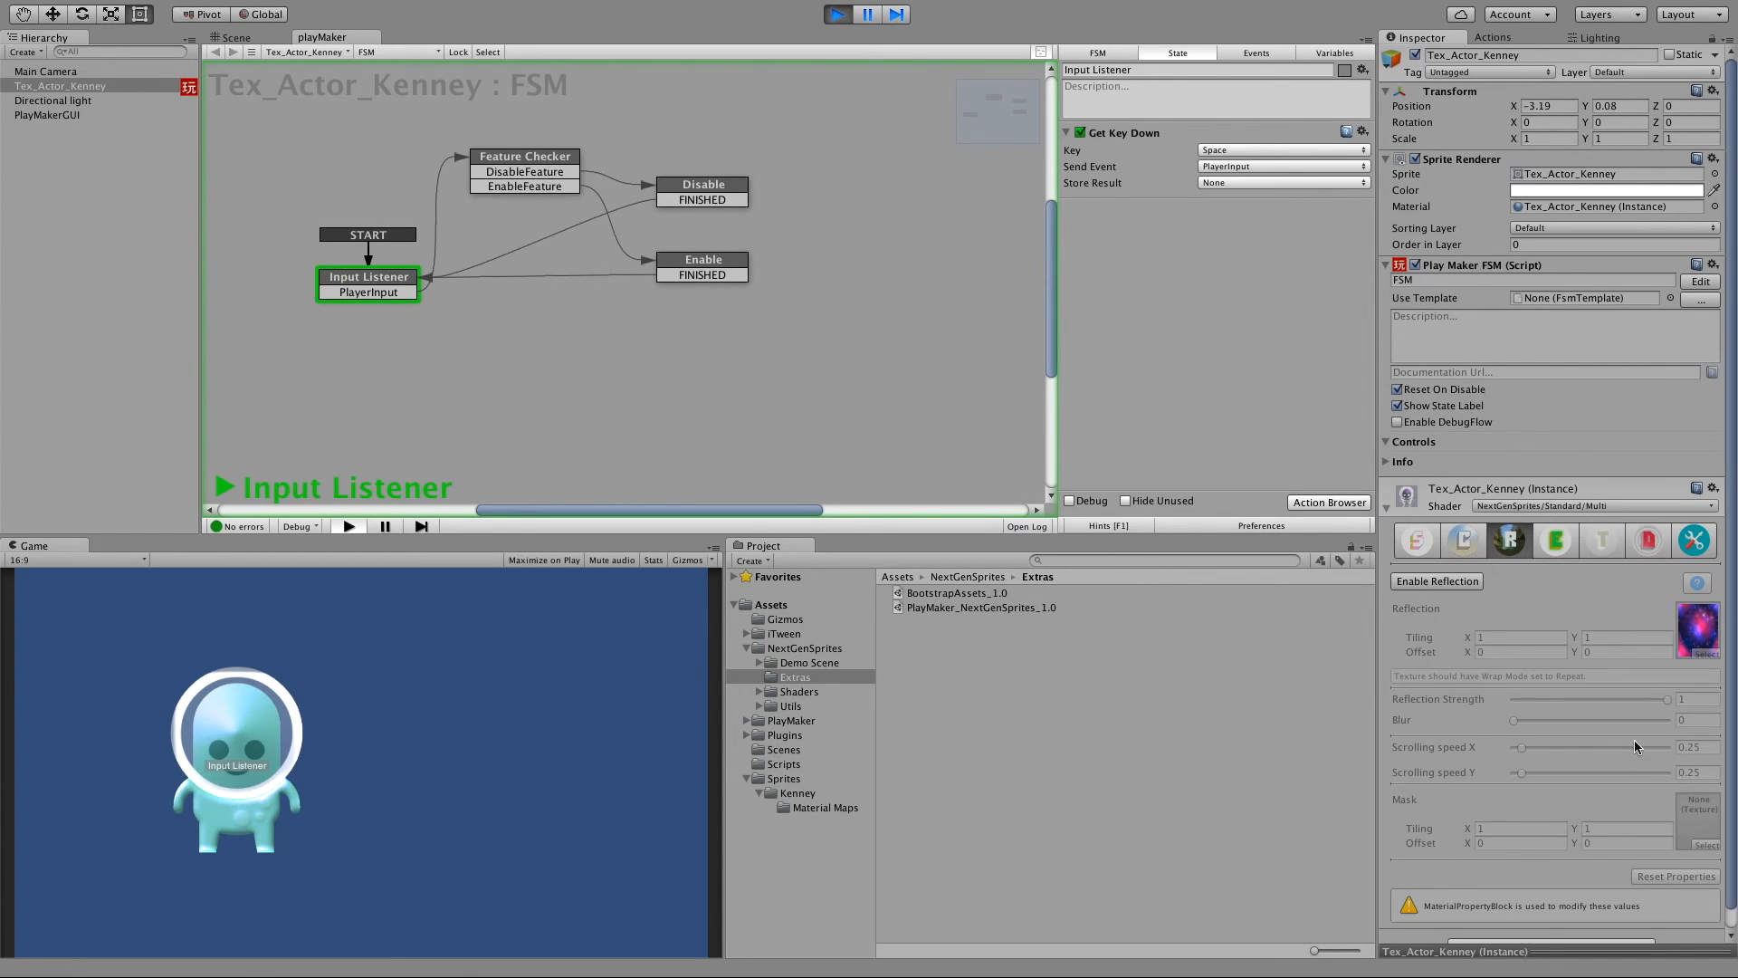
# Focus the Game view, press Space repeatedly to toggle reflection, then stop play mode.
pyautogui.click(354, 780)
pyautogui.press('space')
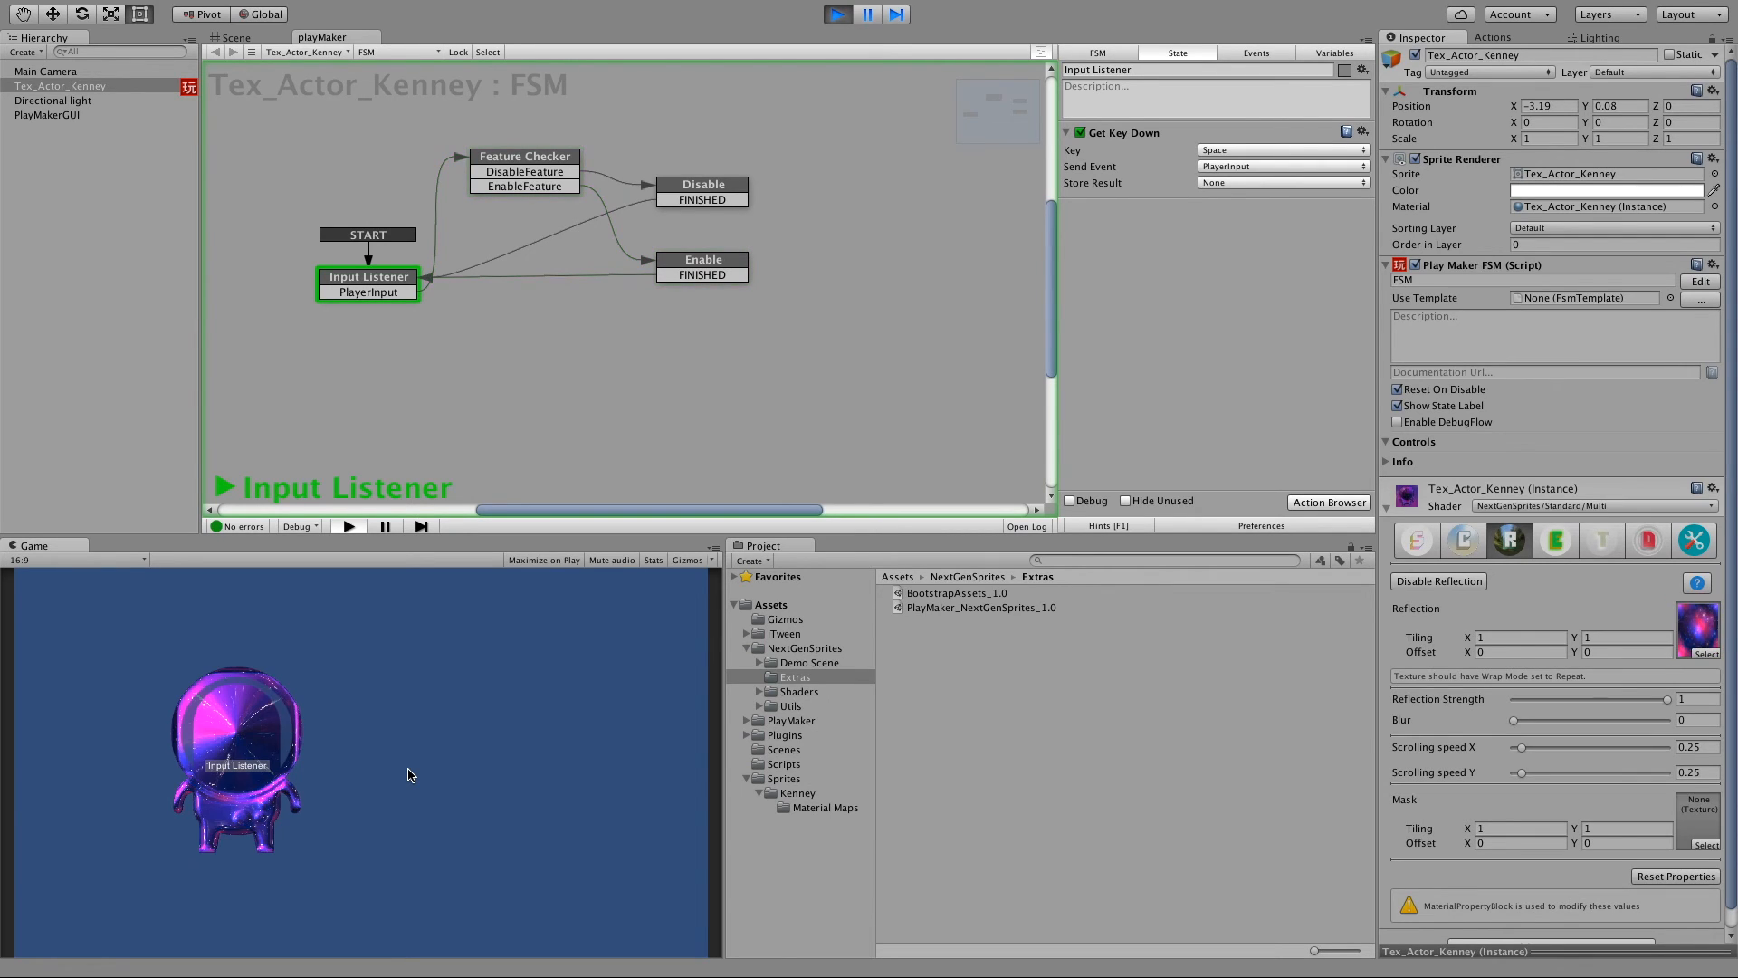
pyautogui.press('space')
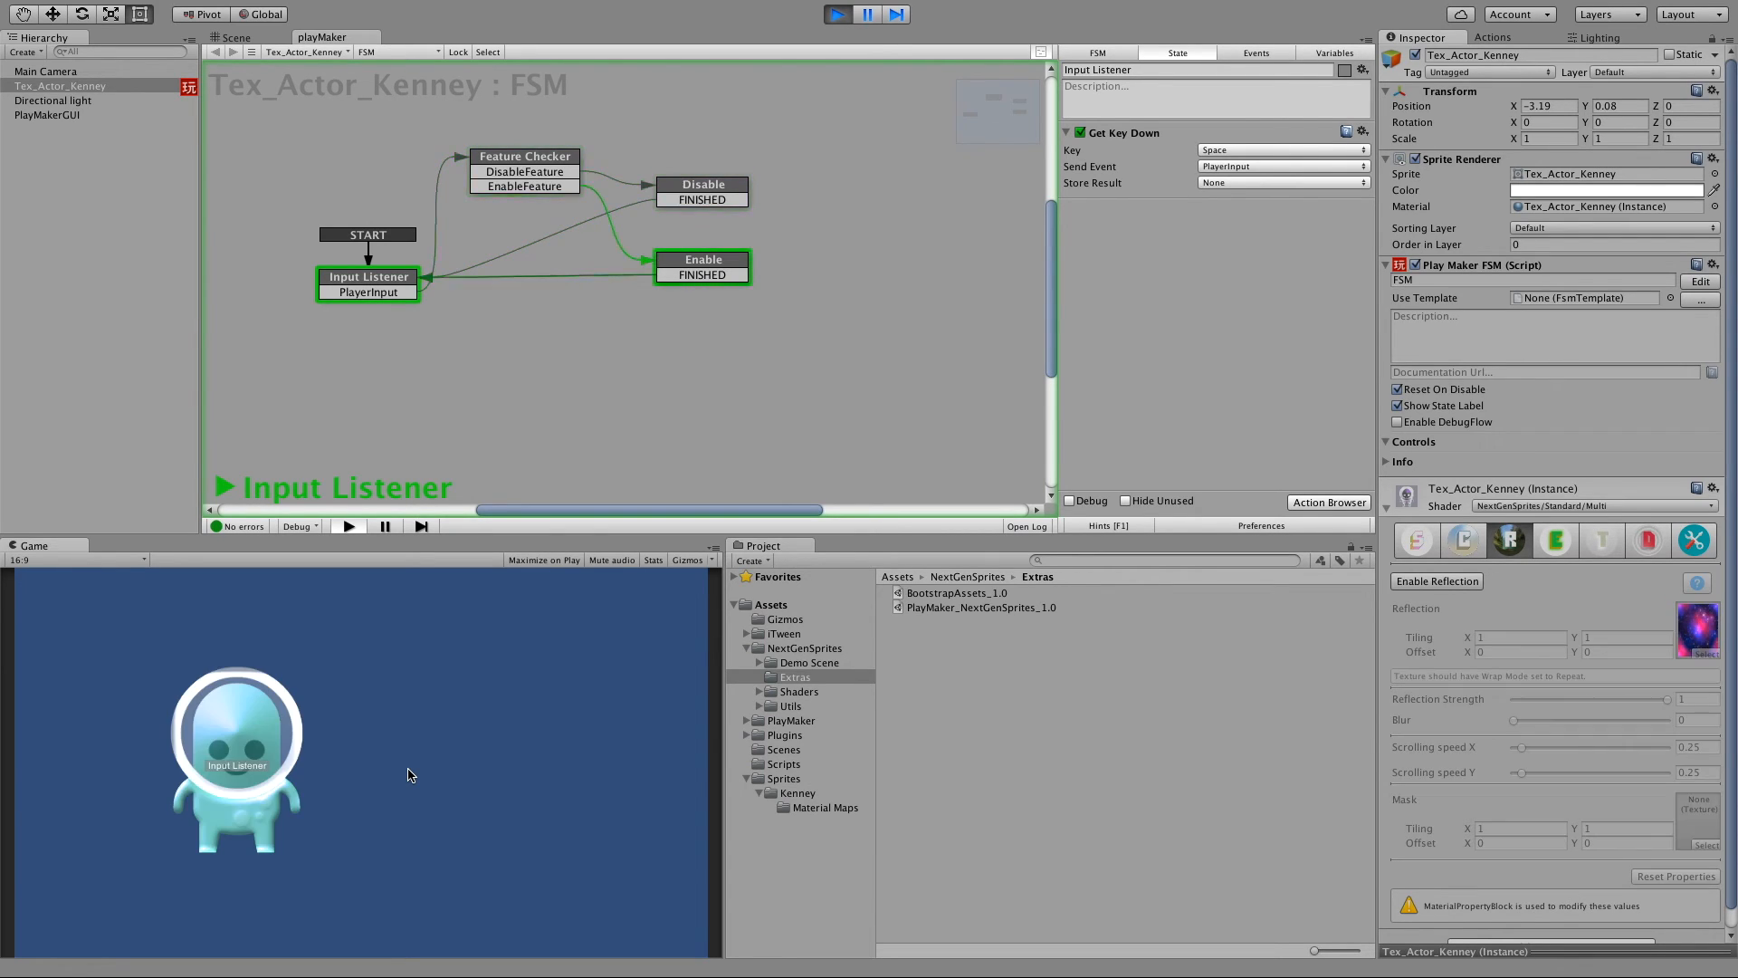
pyautogui.press('space')
pyautogui.press('space')
pyautogui.press('space')
pyautogui.press('space')
pyautogui.press('space')
pyautogui.press('space')
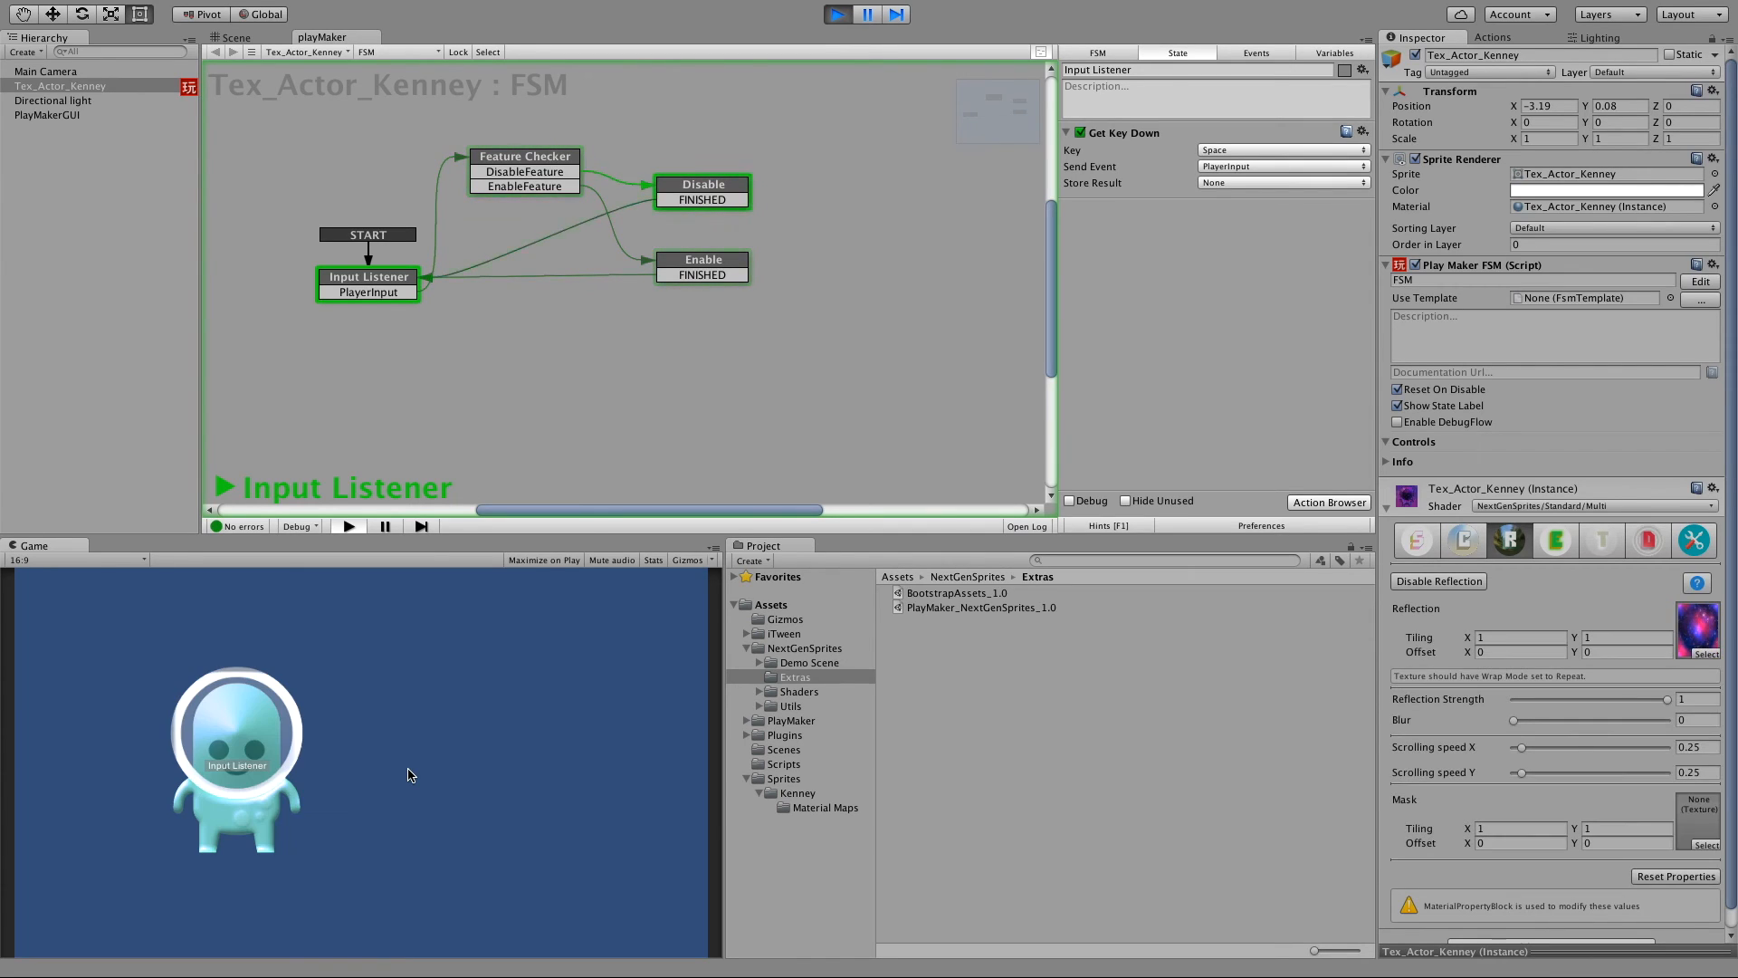
pyautogui.click(845, 14)
# Box-select all four states and shift them down, move Input Listener up-left, then select Feature Checker.
pyautogui.moveTo(456, 377); pyautogui.dragTo(563, 333)
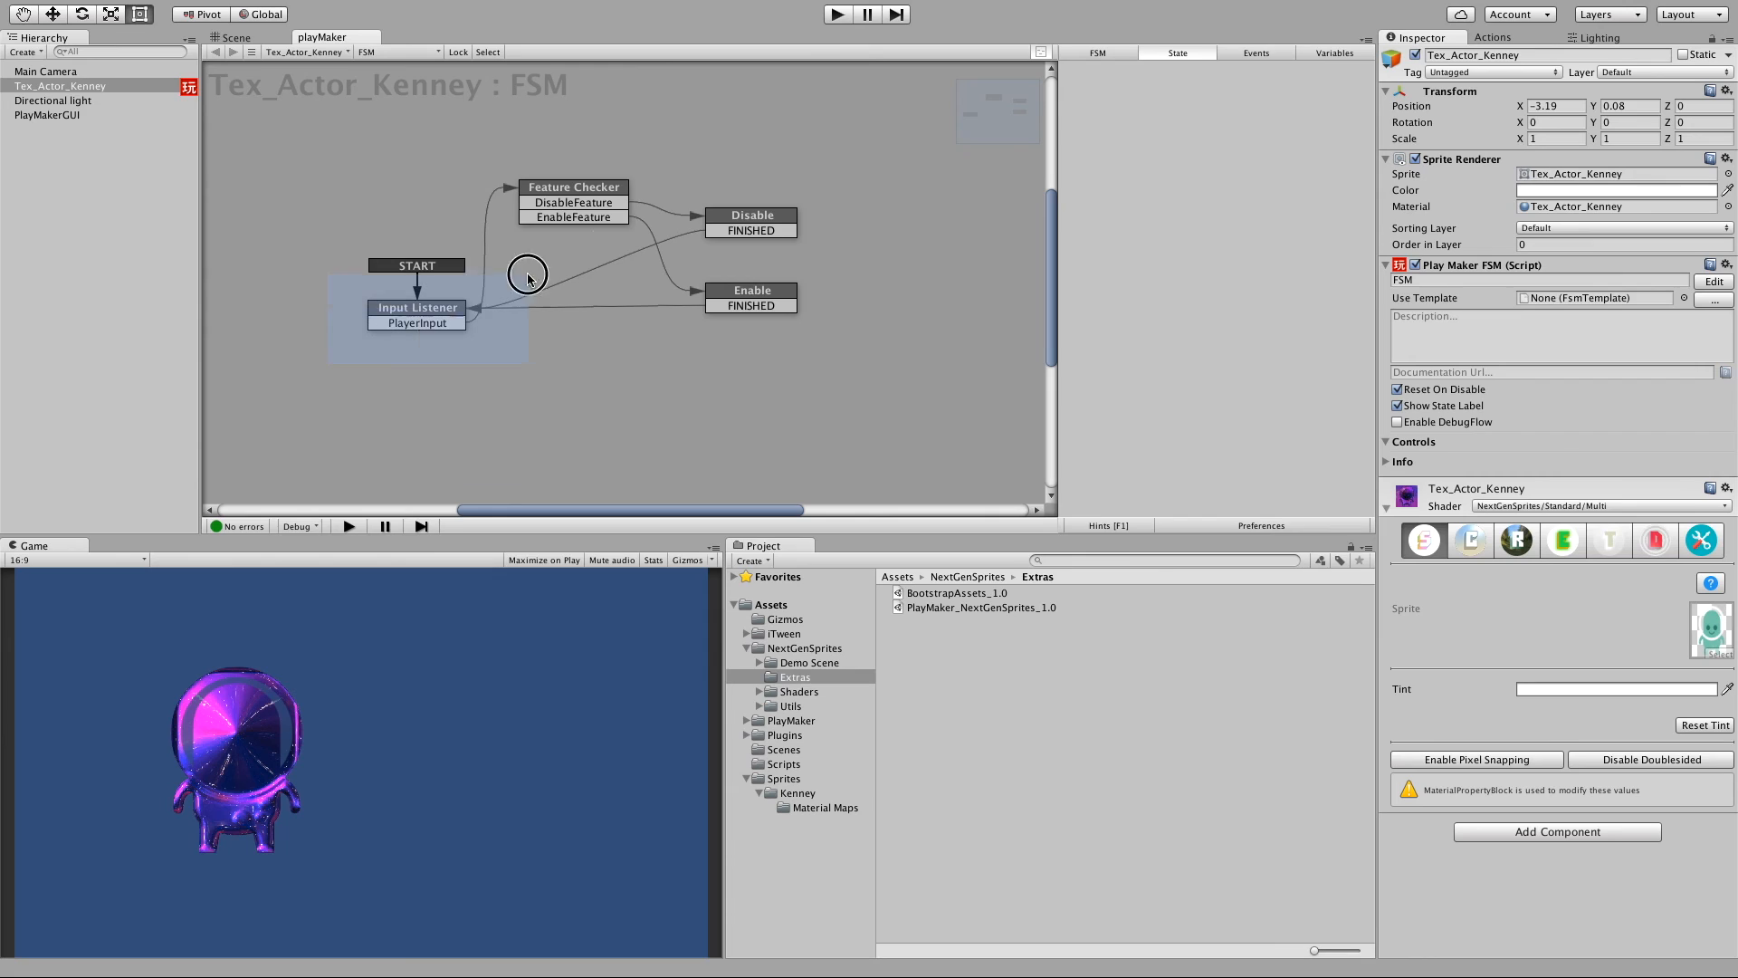
pyautogui.moveTo(345, 370); pyautogui.dragTo(878, 147)
pyautogui.moveTo(579, 192); pyautogui.dragTo(584, 211)
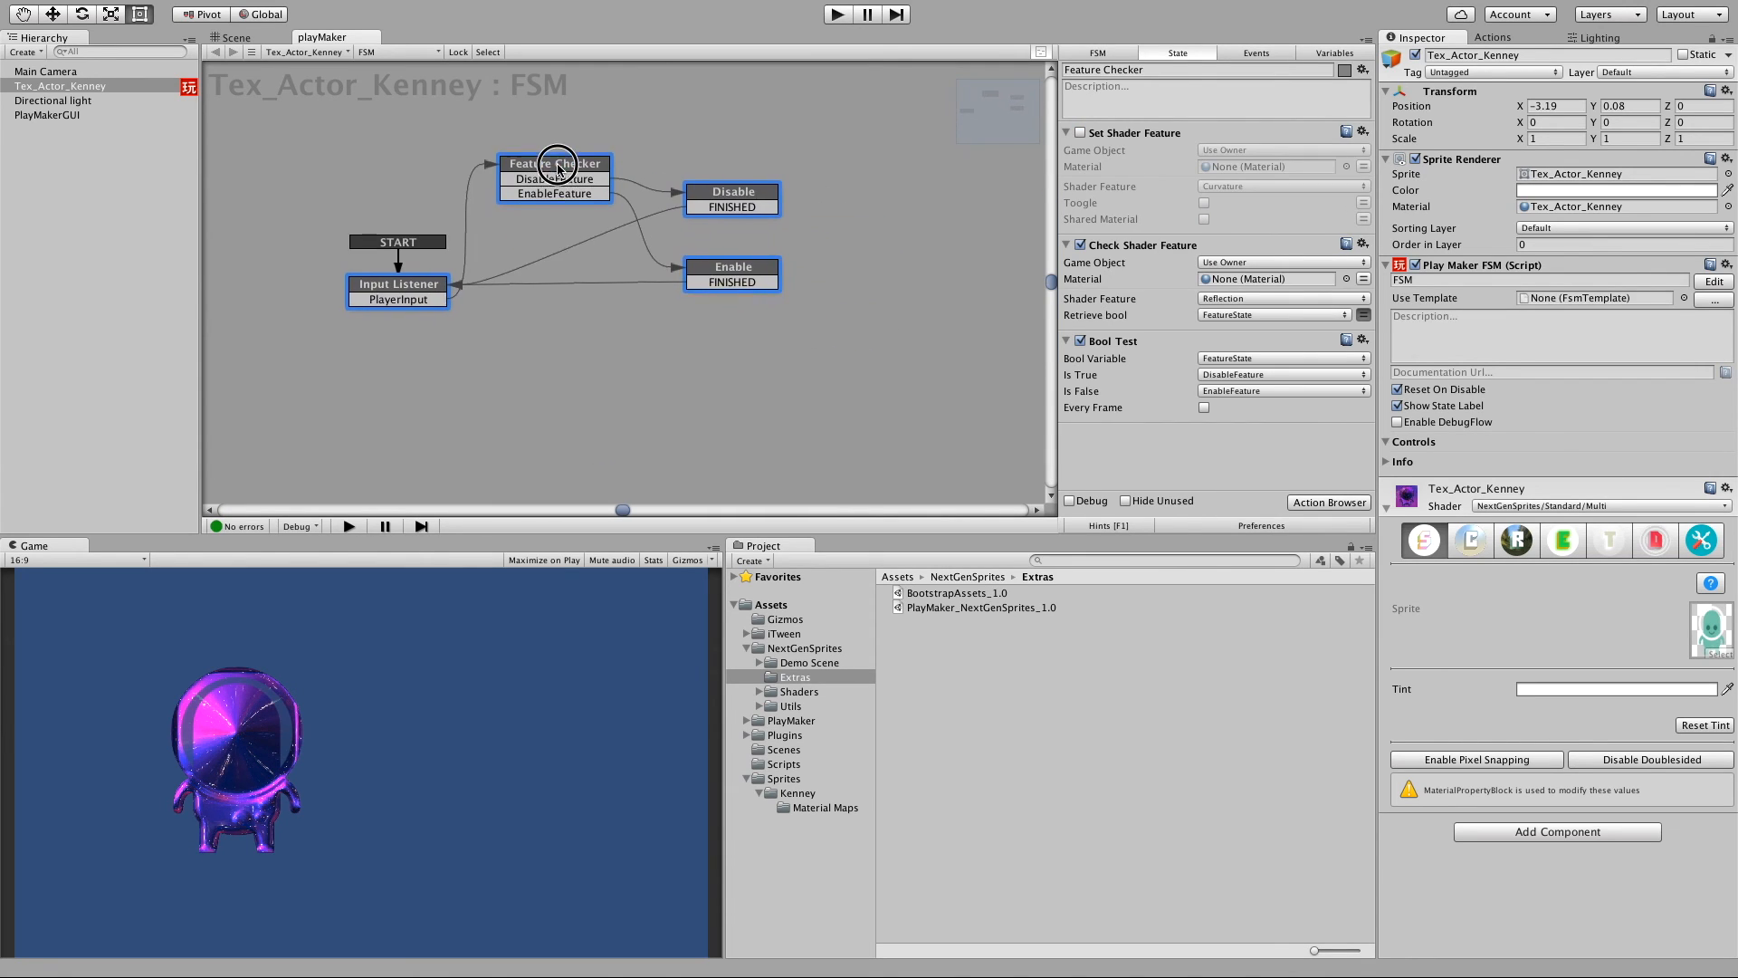
pyautogui.click(517, 345)
pyautogui.moveTo(415, 342); pyautogui.dragTo(388, 314)
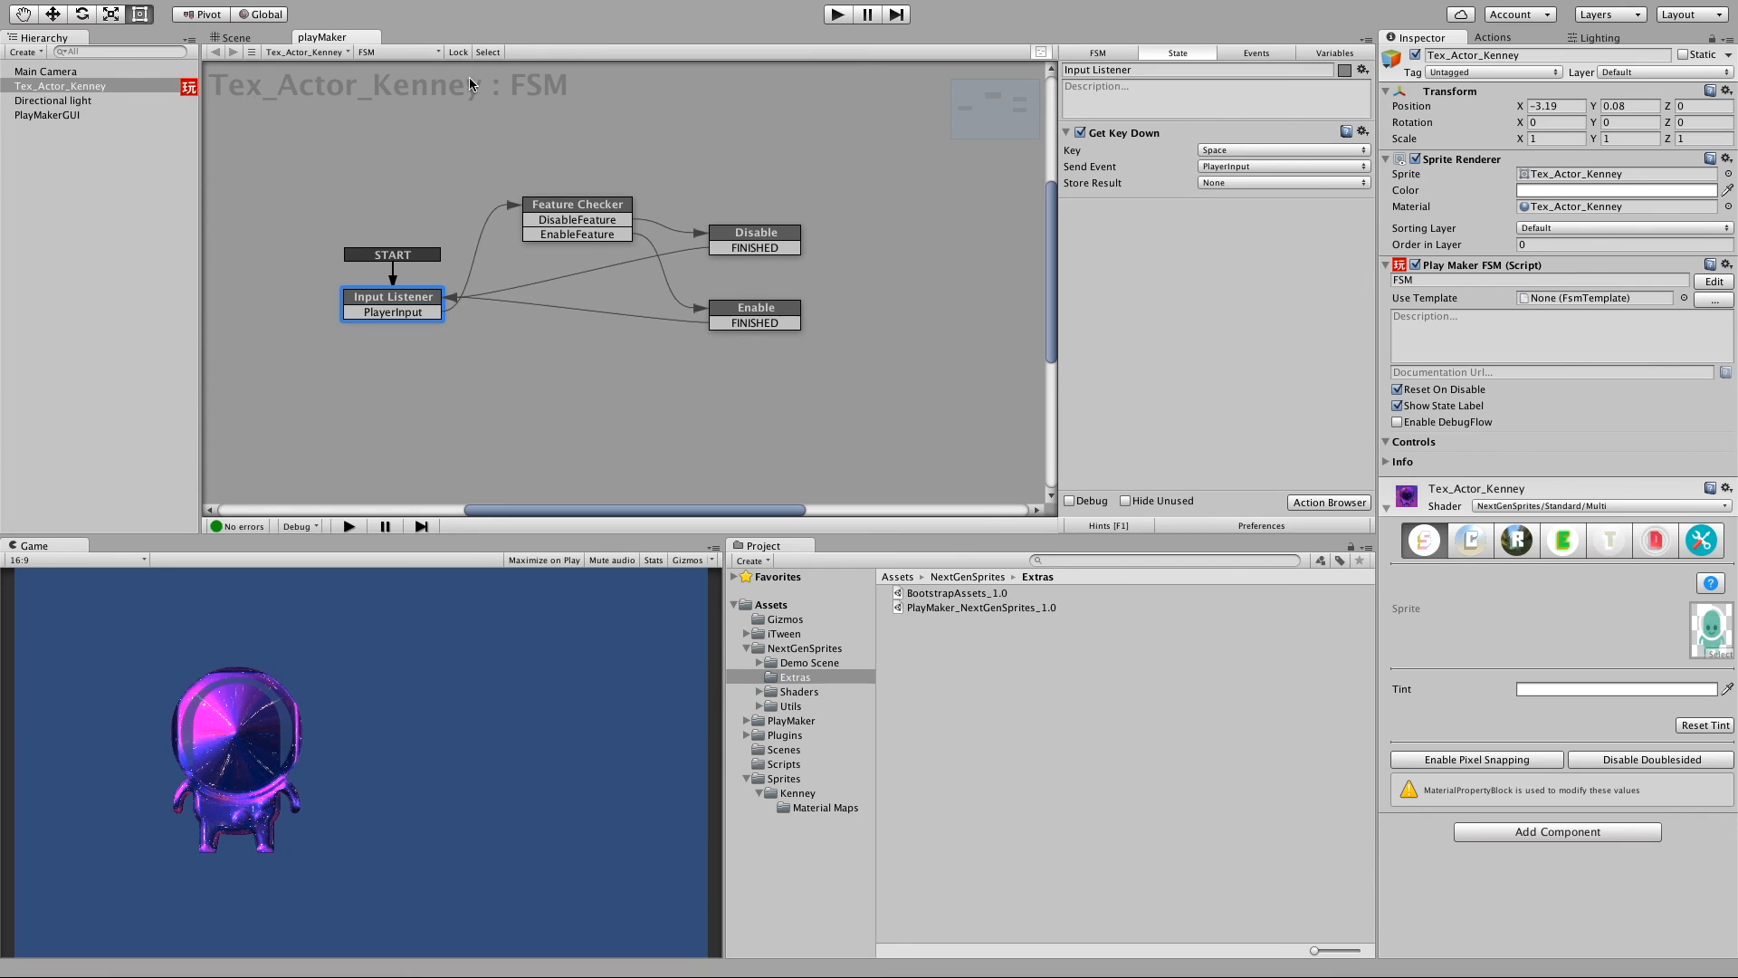
pyautogui.click(594, 213)
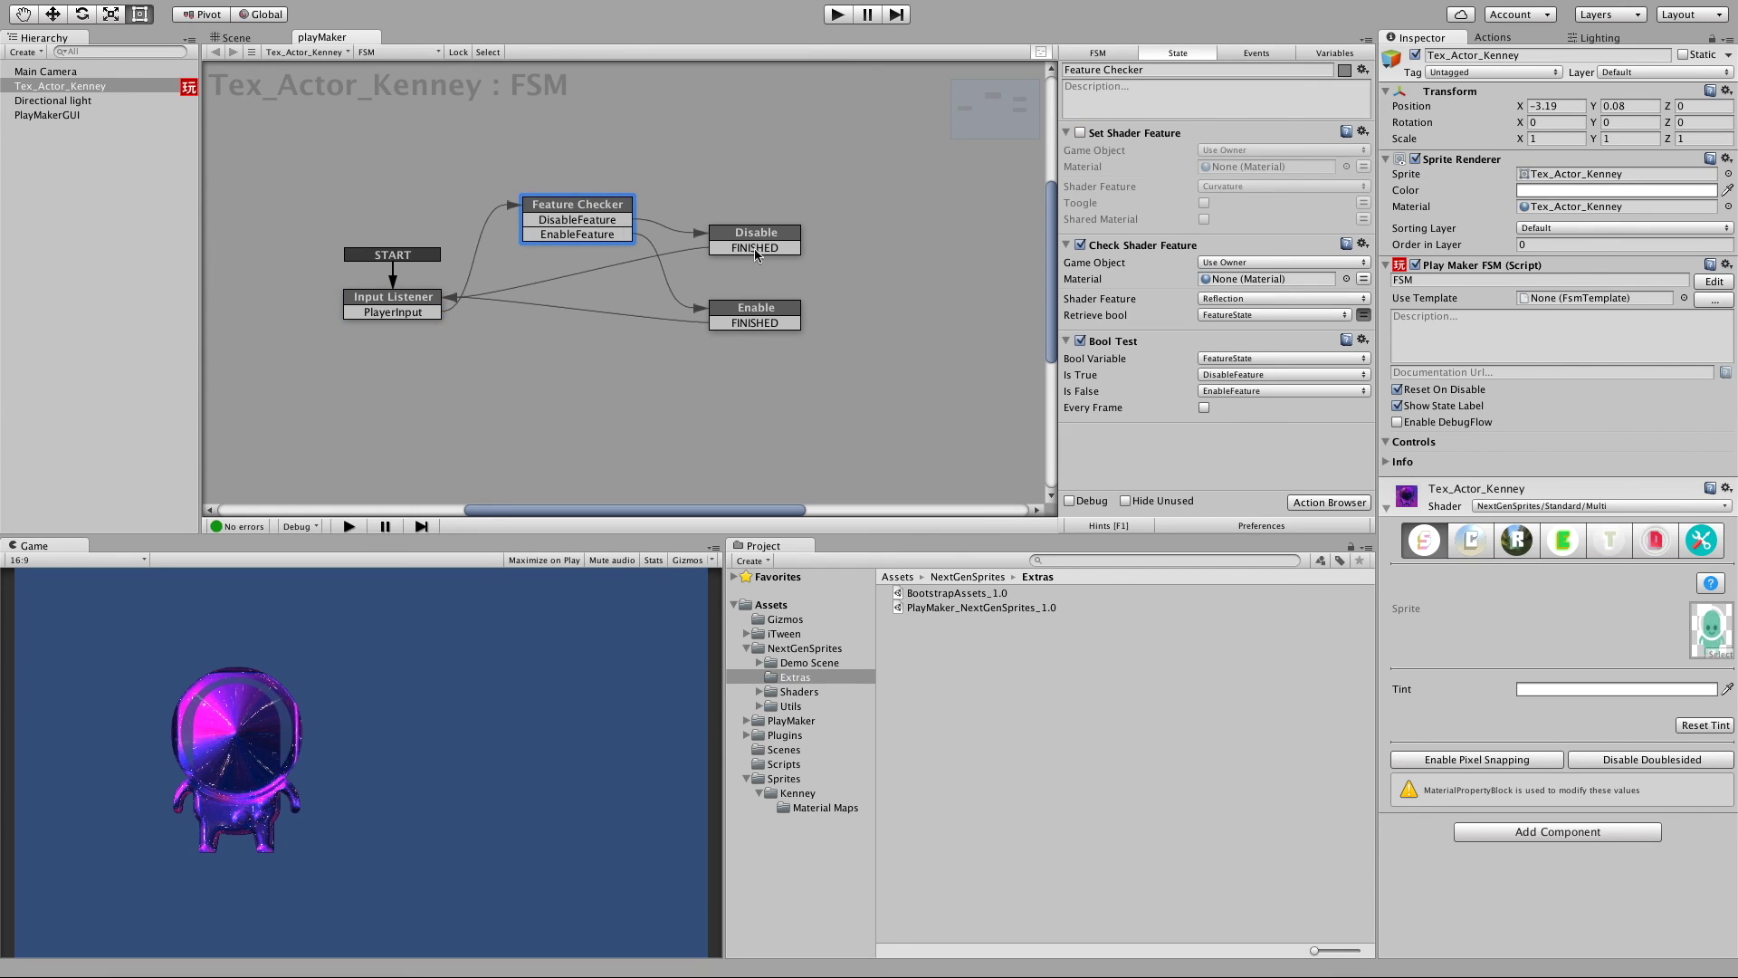
pyautogui.click(1346, 248)
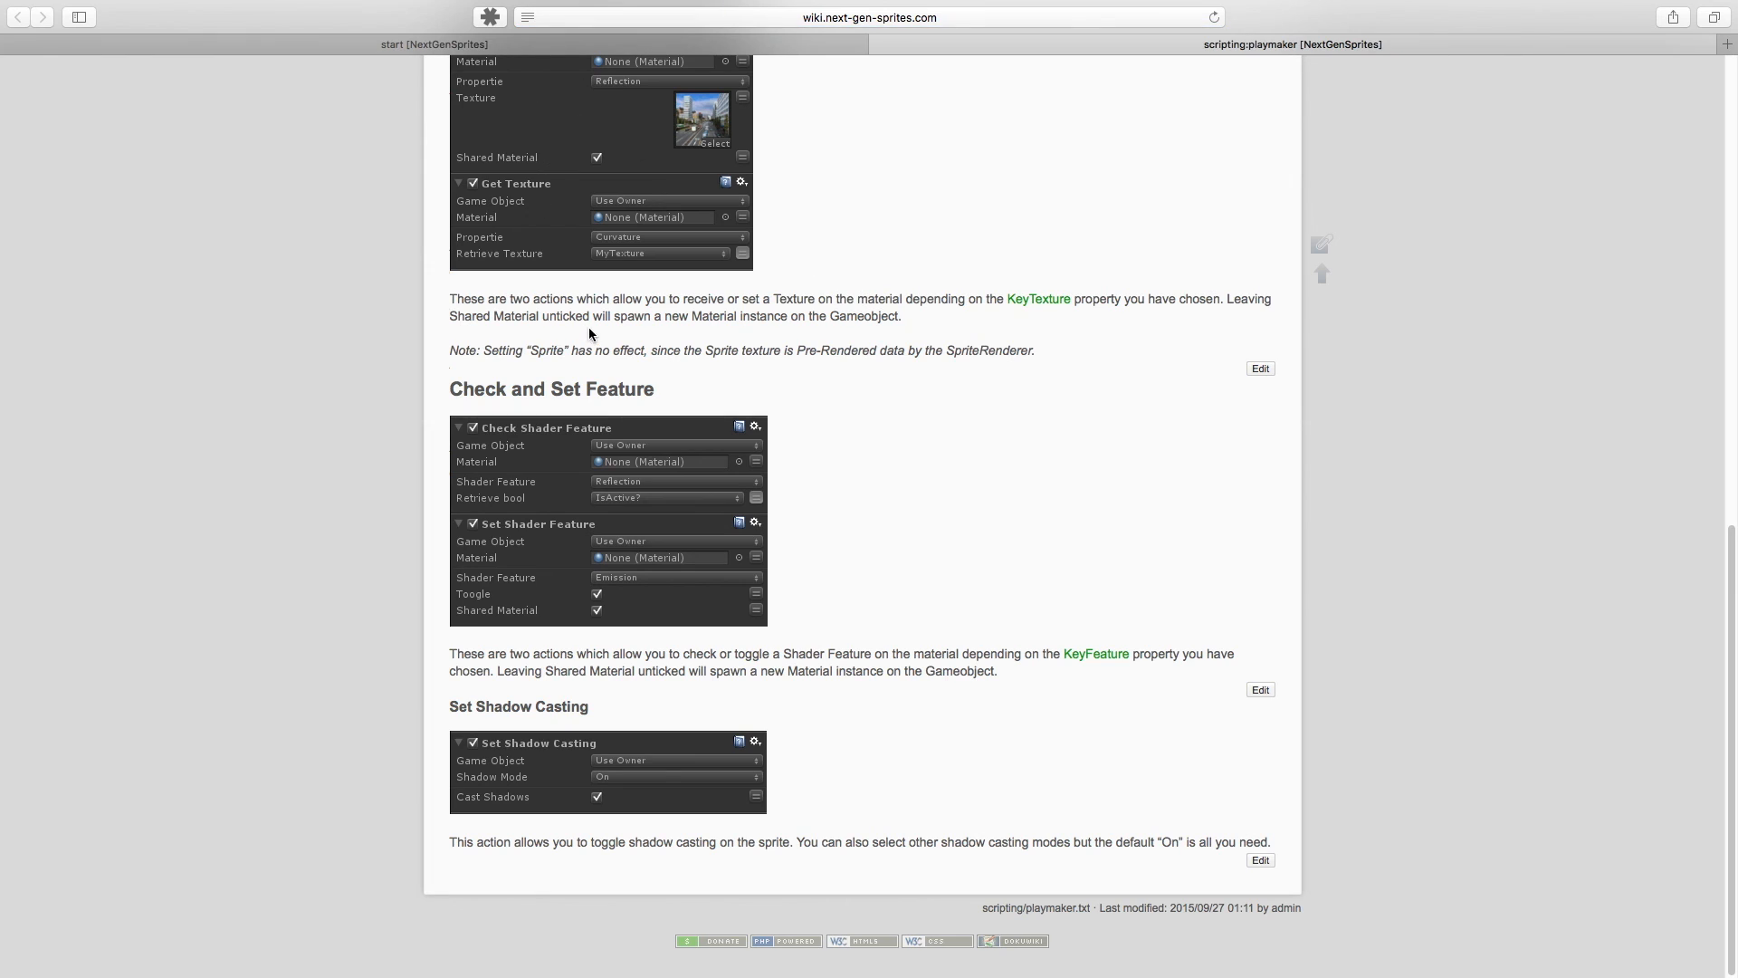
pyautogui.scroll(2, 653, 324)
pyautogui.scroll(-2, 862, 479)
pyautogui.press('super+Tab')
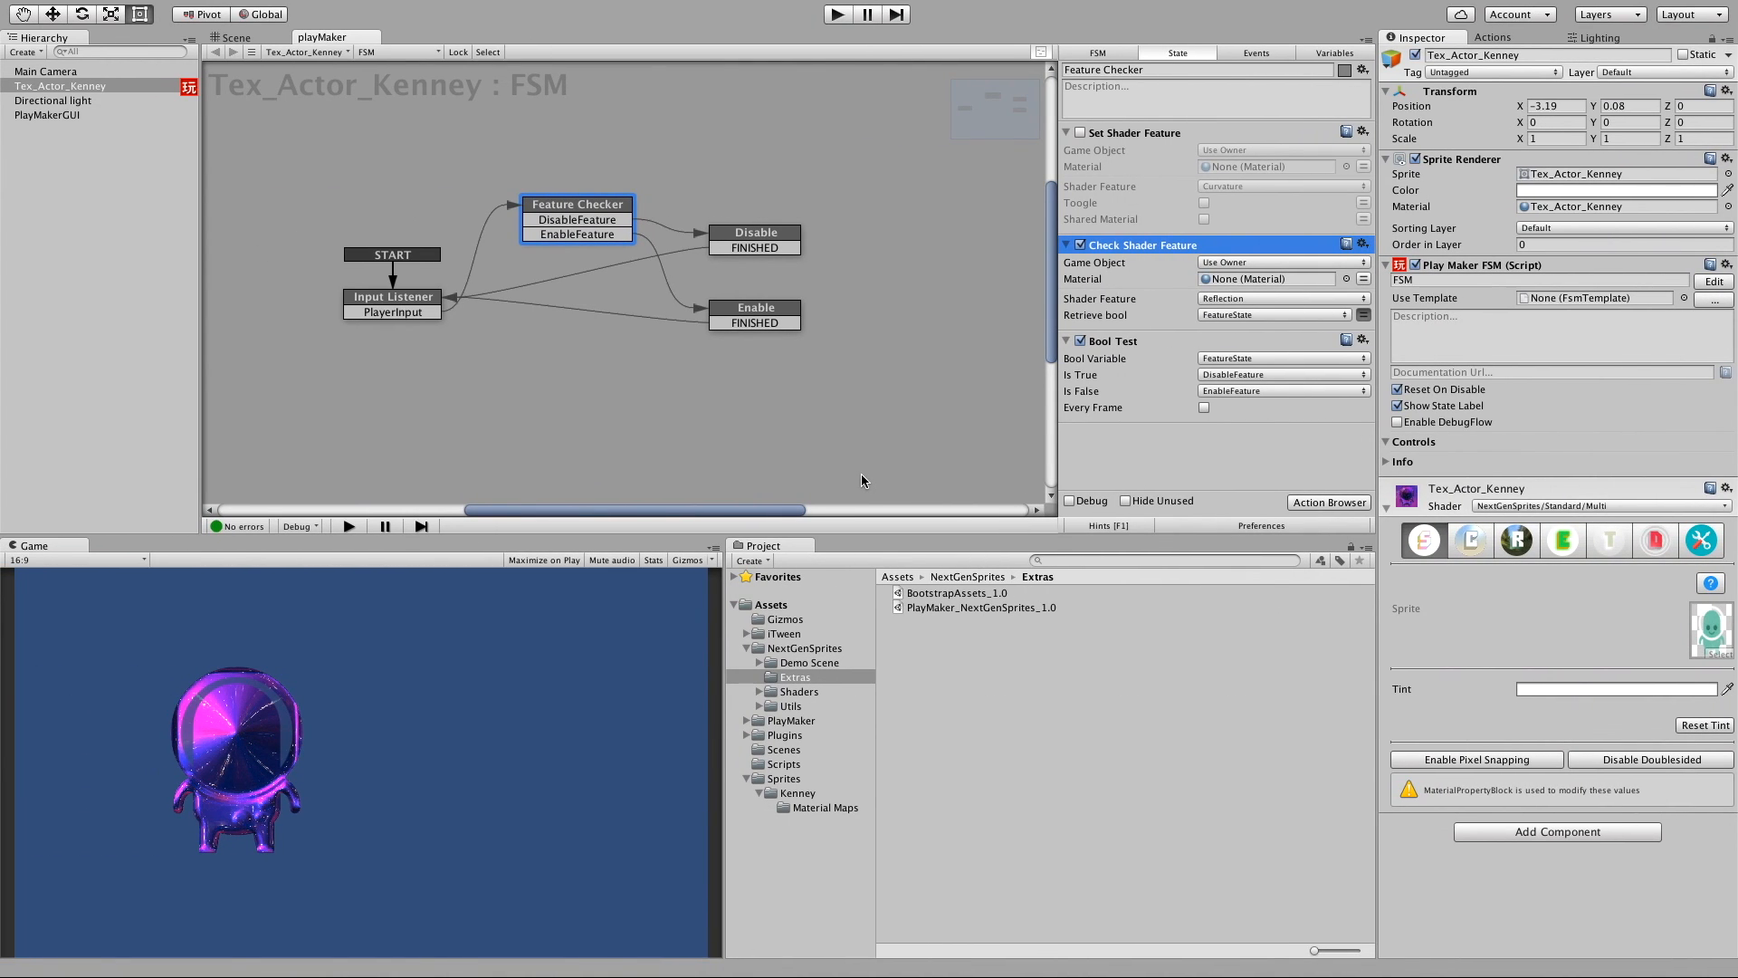